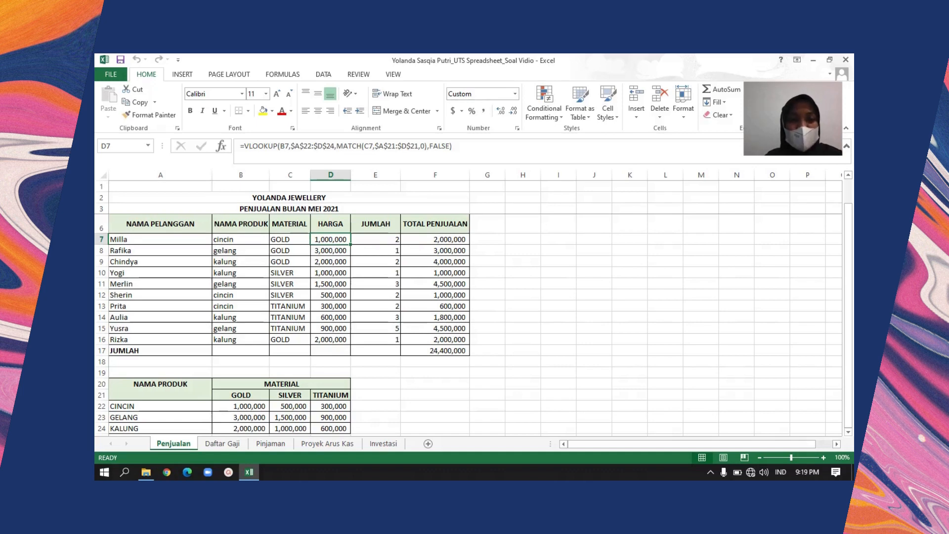
Review the sales sheet's two title rows and the header row of the sales table
{"action": "key", "text": "Up"}
{"action": "key", "text": "Up"}
{"action": "key", "text": "Up"}
{"action": "key", "text": "Up"}
{"action": "key", "text": "Up"}
{"action": "key", "text": "Up"}
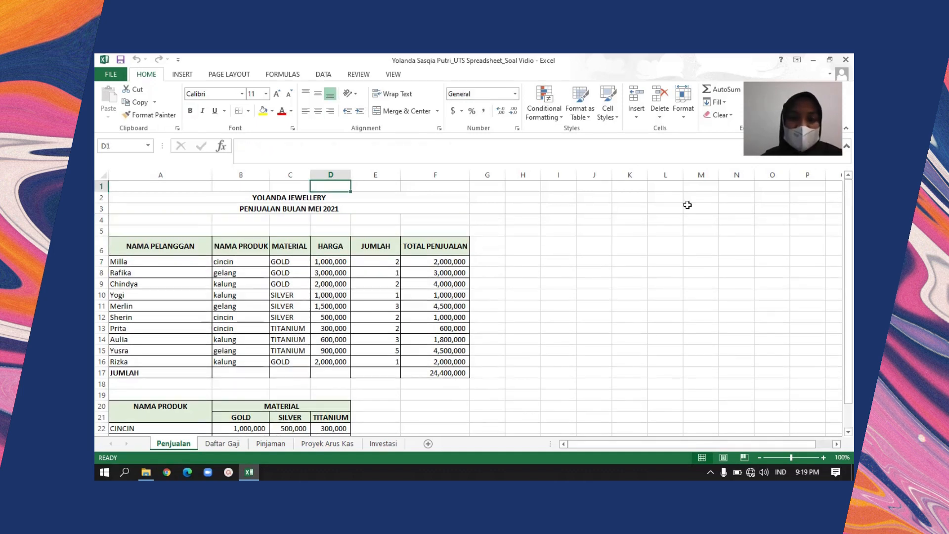
{"action": "key", "text": "Left"}
{"action": "key", "text": "Left"}
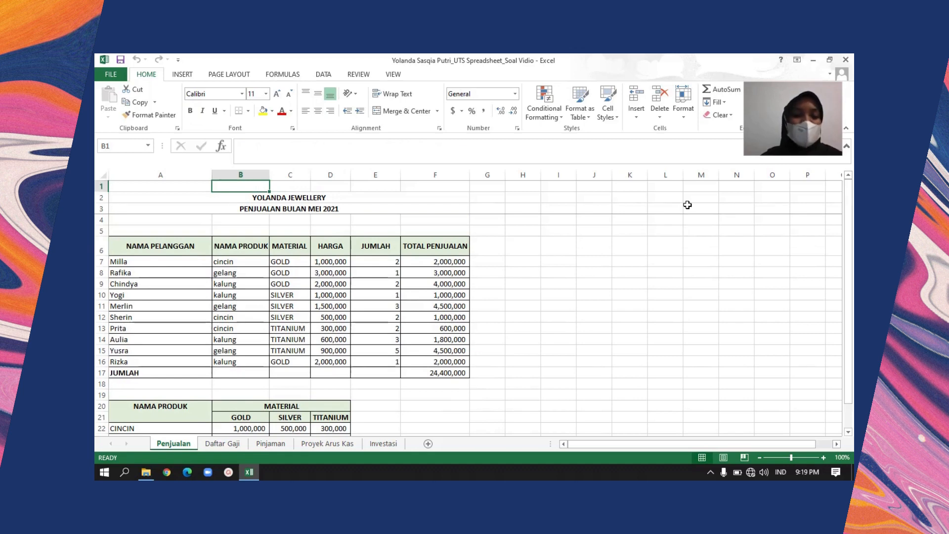
{"action": "key", "text": "Down"}
{"action": "key", "text": "Down"}
{"action": "key", "text": "Up"}
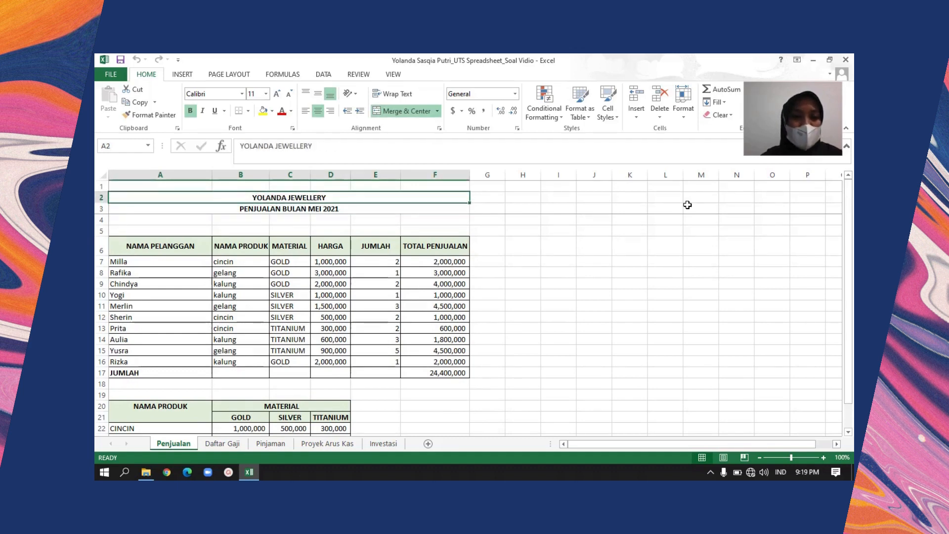
{"action": "key", "text": "Down"}
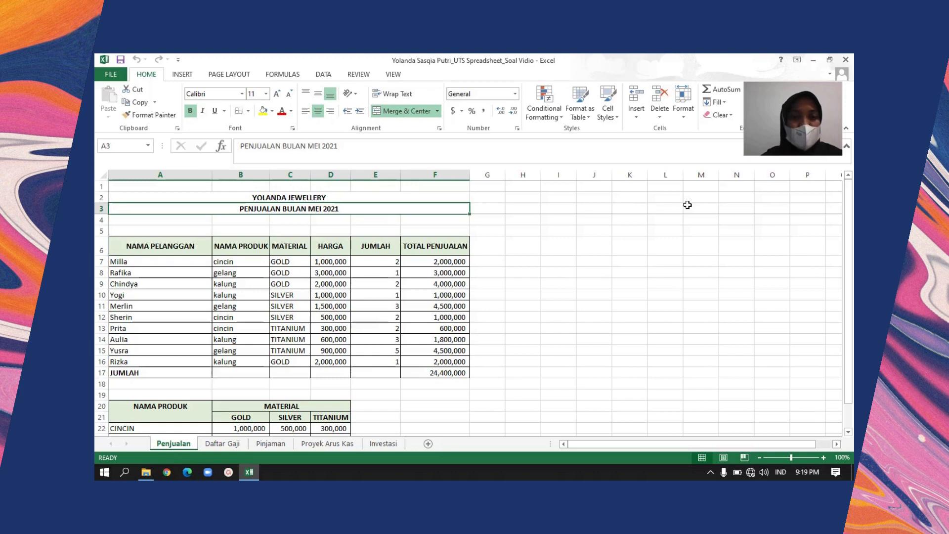
{"action": "key", "text": "Down"}
{"action": "key", "text": "Down"}
{"action": "key", "text": "Down"}
{"action": "key", "text": "Down"}
{"action": "key", "text": "Down"}
{"action": "key", "text": "Down"}
{"action": "key", "text": "Down"}
{"action": "key", "text": "Down"}
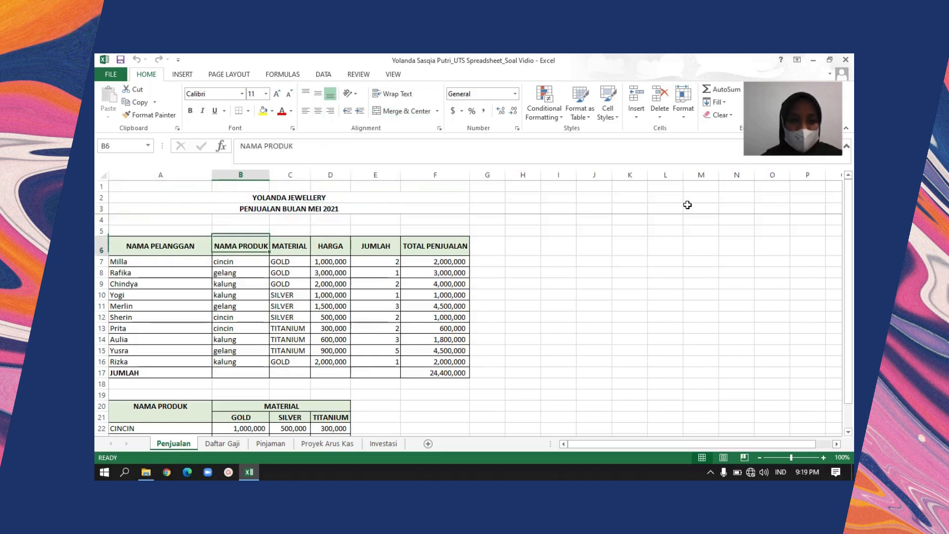
Examine the sales table's HARGA column and its rows down to the JUMLAH row
{"action": "key", "text": "Left"}
{"action": "key", "text": "Right"}
{"action": "key", "text": "Right"}
{"action": "key", "text": "Right"}
{"action": "key", "text": "Down"}
{"action": "key", "text": "Down"}
{"action": "key", "text": "Down"}
{"action": "key", "text": "Down"}
{"action": "key", "text": "Down"}
{"action": "key", "text": "Down"}
{"action": "key", "text": "Down"}
{"action": "key", "text": "Down"}
{"action": "key", "text": "Down"}
{"action": "key", "text": "Down"}
{"action": "key", "text": "Down"}
{"action": "key", "text": "Down"}
{"action": "key", "text": "Down"}
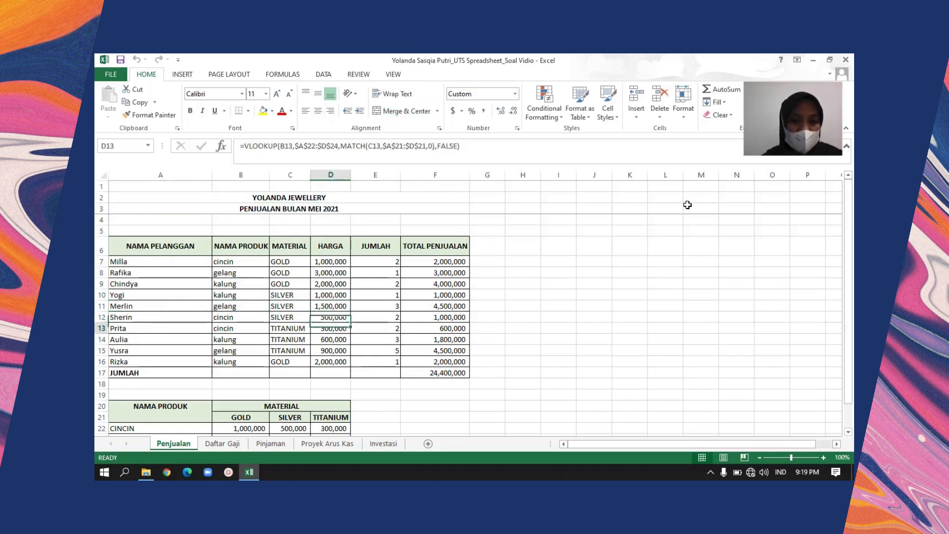
{"action": "key", "text": "Up"}
{"action": "key", "text": "Up"}
{"action": "key", "text": "Up"}
{"action": "key", "text": "Up"}
{"action": "key", "text": "Up"}
{"action": "key", "text": "Up"}
{"action": "key", "text": "Up"}
{"action": "key", "text": "Left"}
{"action": "key", "text": "Left"}
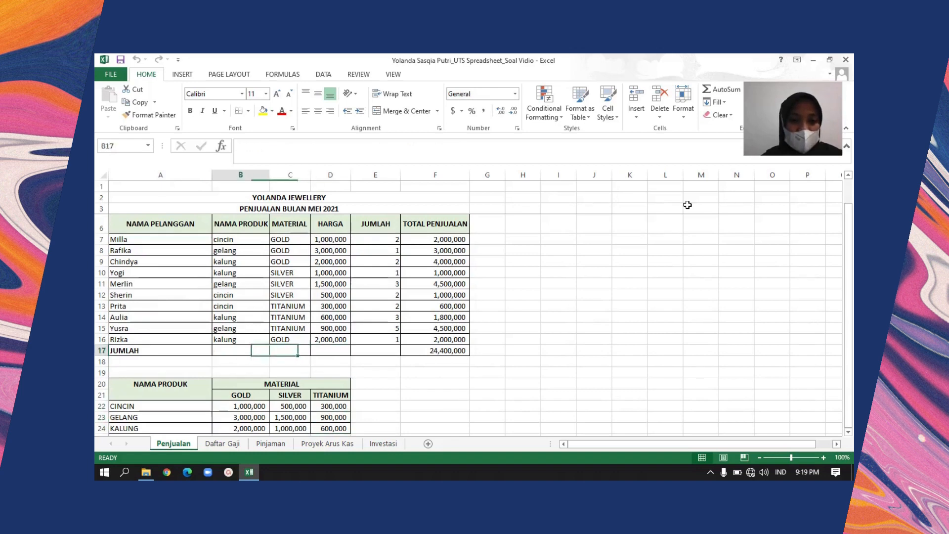
{"action": "key", "text": "Left"}
Read the business name and the sales period headings in rows 2 and 3
{"action": "key", "text": "Up"}
{"action": "key", "text": "Up"}
{"action": "key", "text": "Up"}
{"action": "key", "text": "Up"}
{"action": "key", "text": "Up"}
{"action": "key", "text": "Up"}
{"action": "key", "text": "Up"}
{"action": "key", "text": "Up"}
{"action": "key", "text": "Up"}
{"action": "key", "text": "Up"}
{"action": "key", "text": "Up"}
{"action": "key", "text": "Up"}
{"action": "key", "text": "Up"}
{"action": "key", "text": "Up"}
{"action": "key", "text": "Up"}
{"action": "key", "text": "Up"}
{"action": "key", "text": "Down"}
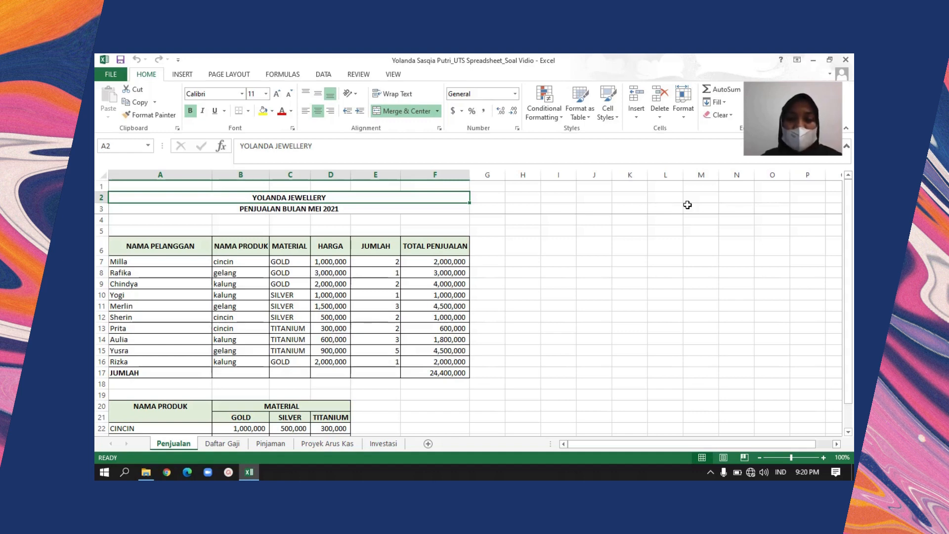
{"action": "key", "text": "Down"}
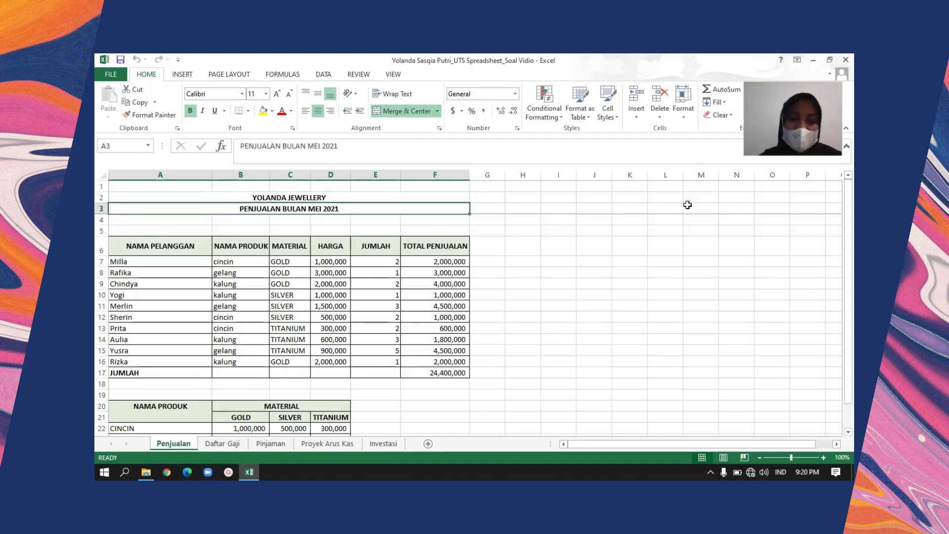
{"action": "key", "text": "Down"}
{"action": "key", "text": "Down"}
{"action": "key", "text": "Left"}
{"action": "key", "text": "Left"}
{"action": "key", "text": "Left"}
{"action": "key", "text": "Left"}
{"action": "key", "text": "Left"}
{"action": "key", "text": "Up"}
{"action": "key", "text": "Up"}
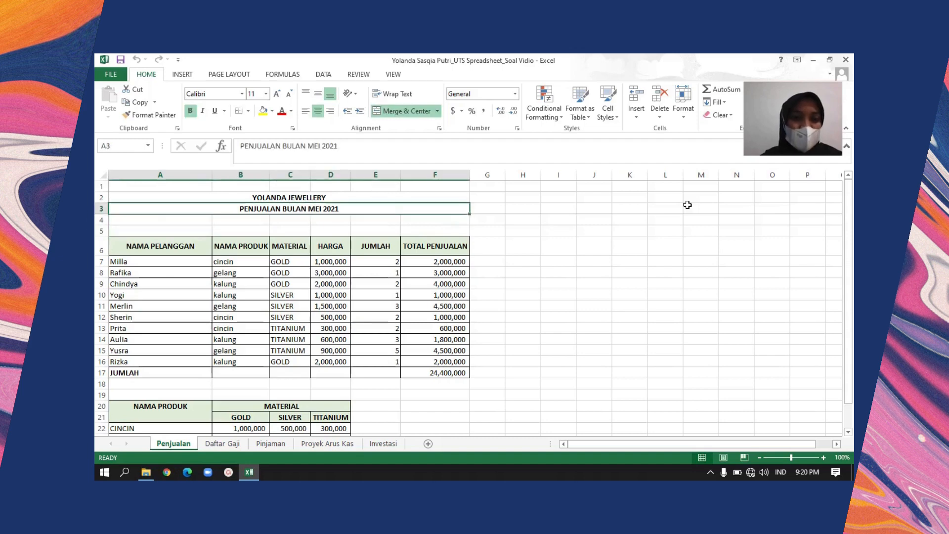
Examine the price reference table in rows 20 to 24, listing each product's price by material
{"action": "key", "text": "Down"}
{"action": "key", "text": "Down"}
{"action": "key", "text": "Down"}
{"action": "key", "text": "Down"}
{"action": "key", "text": "Down"}
{"action": "key", "text": "Down"}
{"action": "key", "text": "Down"}
{"action": "key", "text": "Down"}
{"action": "key", "text": "Down"}
{"action": "key", "text": "Down"}
{"action": "key", "text": "Down"}
{"action": "key", "text": "Down"}
{"action": "key", "text": "Down"}
{"action": "key", "text": "Down"}
{"action": "key", "text": "Down"}
{"action": "key", "text": "Down"}
{"action": "key", "text": "Down"}
{"action": "key", "text": "Down"}
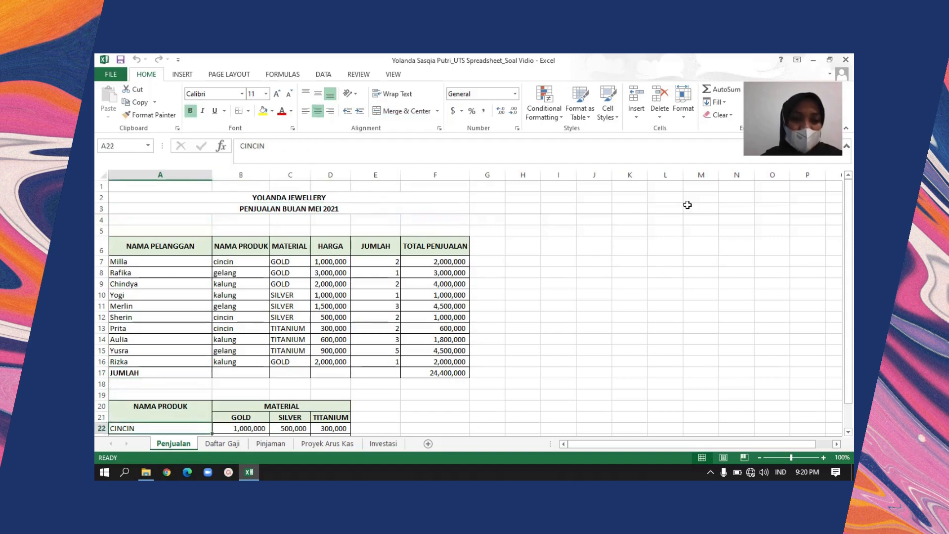
{"action": "key", "text": "Down"}
{"action": "key", "text": "Down"}
{"action": "key", "text": "Down"}
{"action": "key", "text": "Down"}
{"action": "key", "text": "Down"}
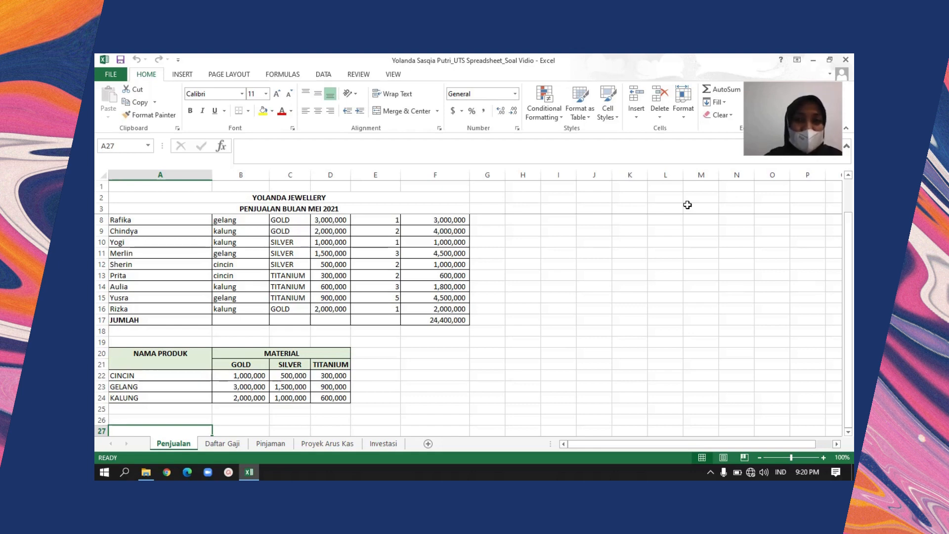
{"action": "left_click", "coordinate": [170, 375]}
{"action": "key", "text": "Down"}
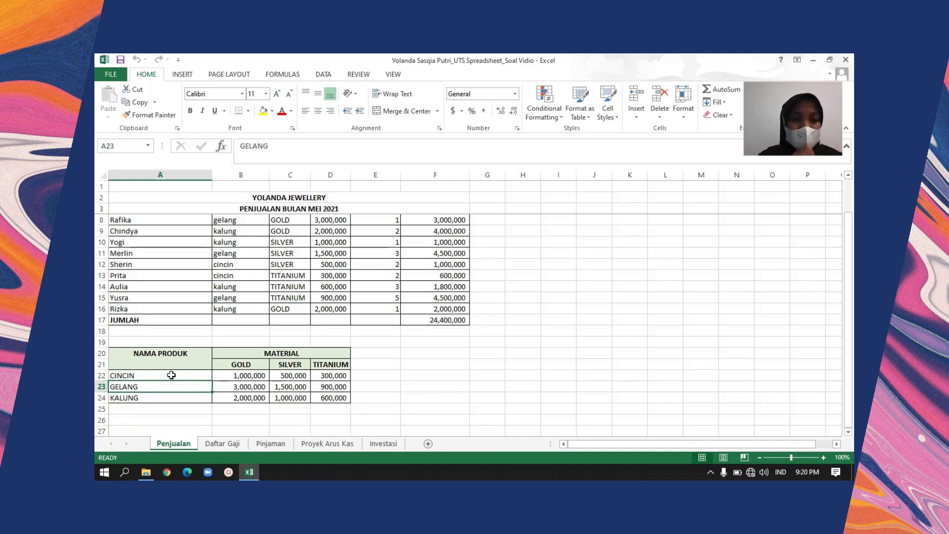
{"action": "key", "text": "Right"}
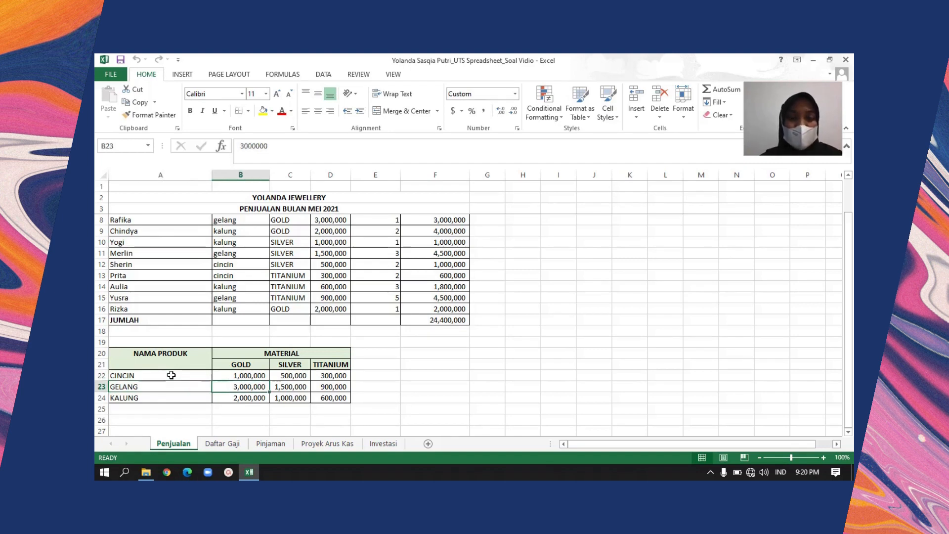
{"action": "key", "text": "Up"}
{"action": "key", "text": "Right"}
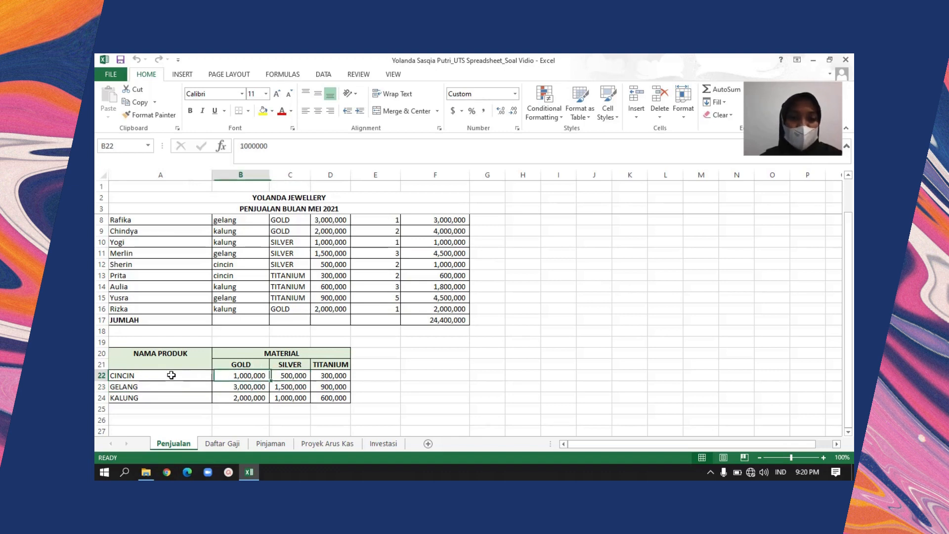
{"action": "key", "text": "Left"}
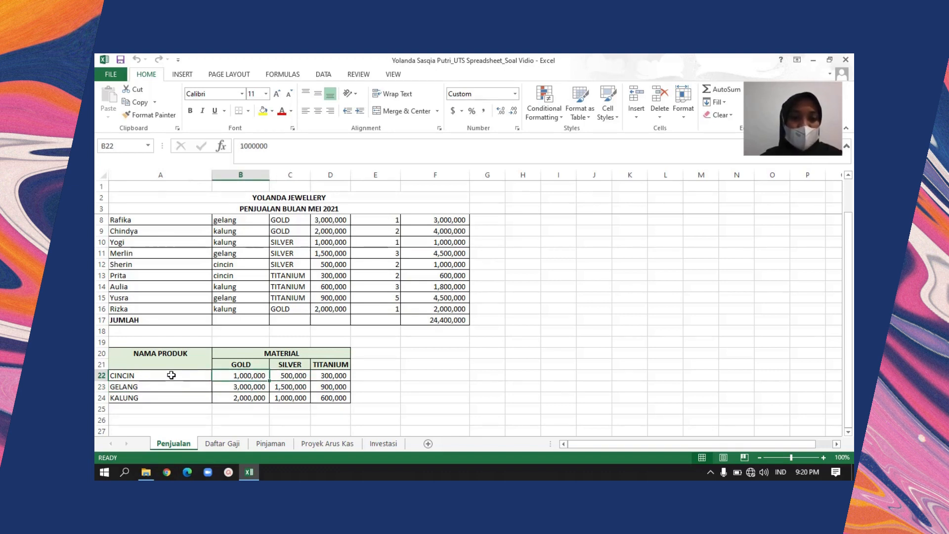
{"action": "key", "text": "Right"}
{"action": "key", "text": "Down"}
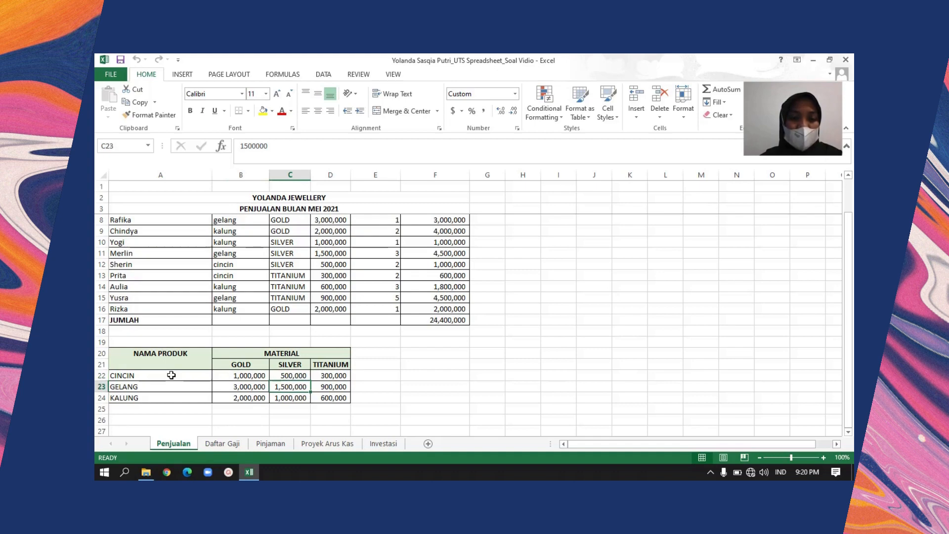
Review the first sales record in row 7 across customer, product, material and HARGA
{"action": "key", "text": "Up"}
{"action": "key", "text": "Up"}
{"action": "key", "text": "Up"}
{"action": "key", "text": "Up"}
{"action": "key", "text": "Up"}
{"action": "key", "text": "Up"}
{"action": "key", "text": "Up"}
{"action": "key", "text": "Up"}
{"action": "key", "text": "Up"}
{"action": "key", "text": "Up"}
{"action": "key", "text": "Up"}
{"action": "key", "text": "Up"}
{"action": "key", "text": "Up"}
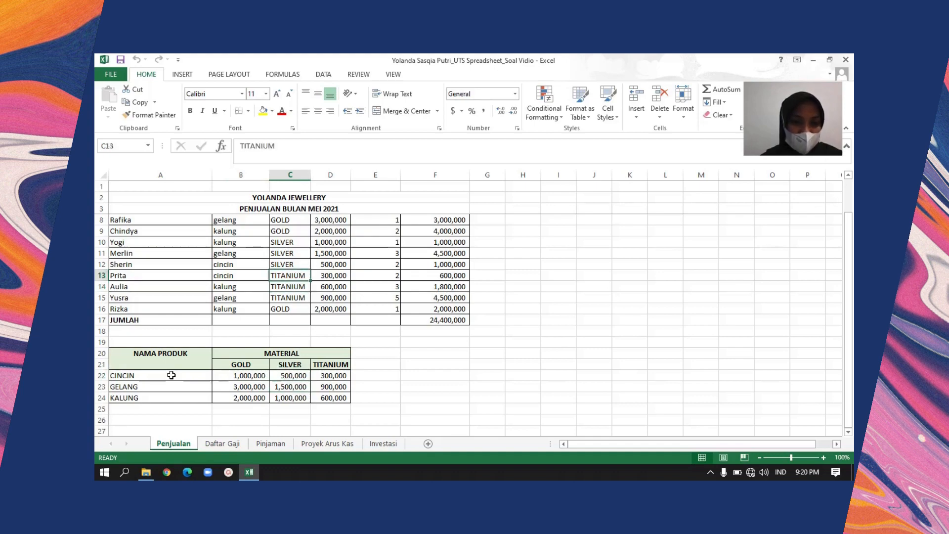
{"action": "key", "text": "Up"}
{"action": "key", "text": "Up"}
{"action": "key", "text": "Up"}
{"action": "key", "text": "Up"}
{"action": "key", "text": "Up"}
{"action": "key", "text": "Up"}
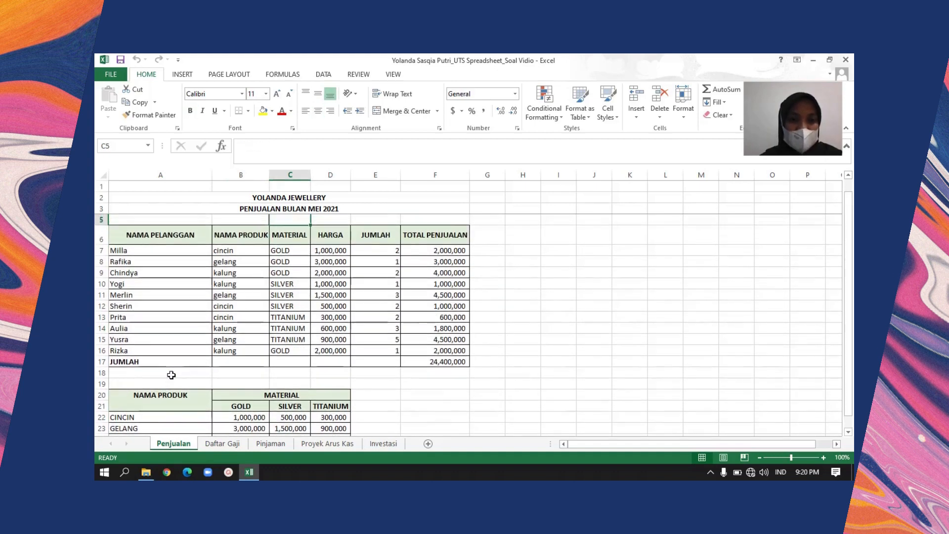
{"action": "key", "text": "Left"}
{"action": "key", "text": "Down"}
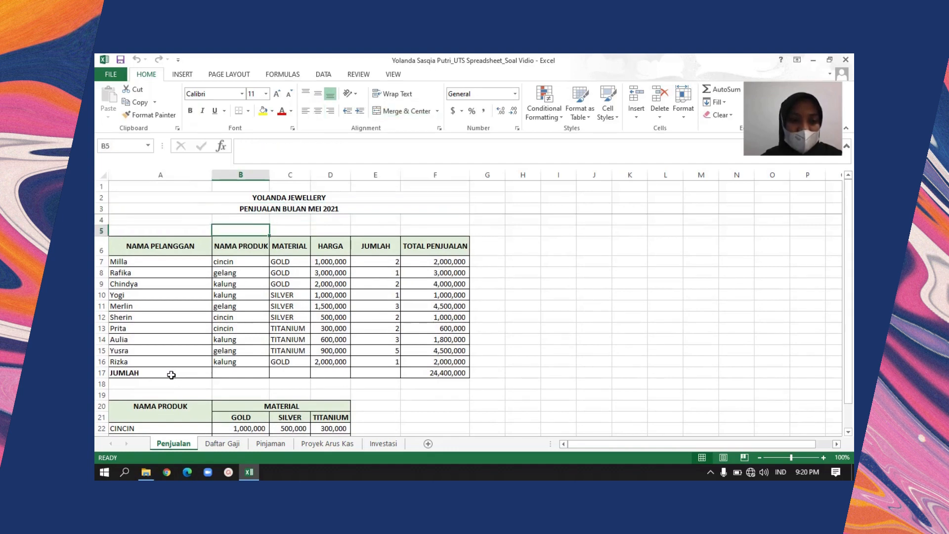
{"action": "left_click", "coordinate": [154, 272]}
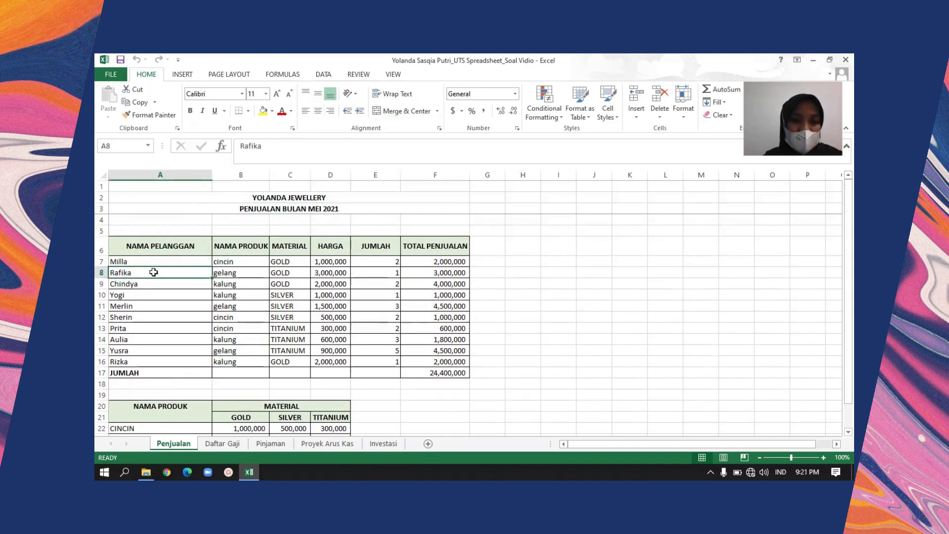
{"action": "key", "text": "Up"}
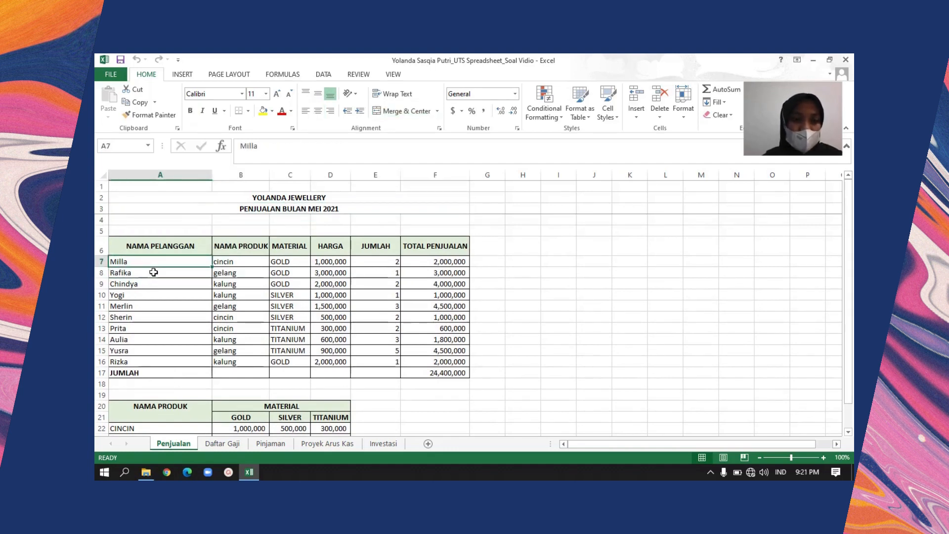
{"action": "key", "text": "Right"}
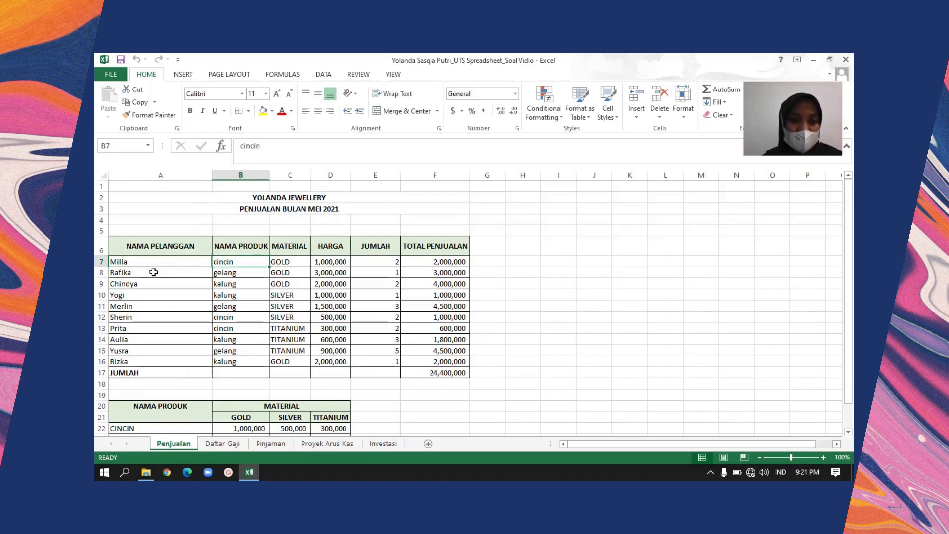
{"action": "key", "text": "Right"}
{"action": "key", "text": "Right"}
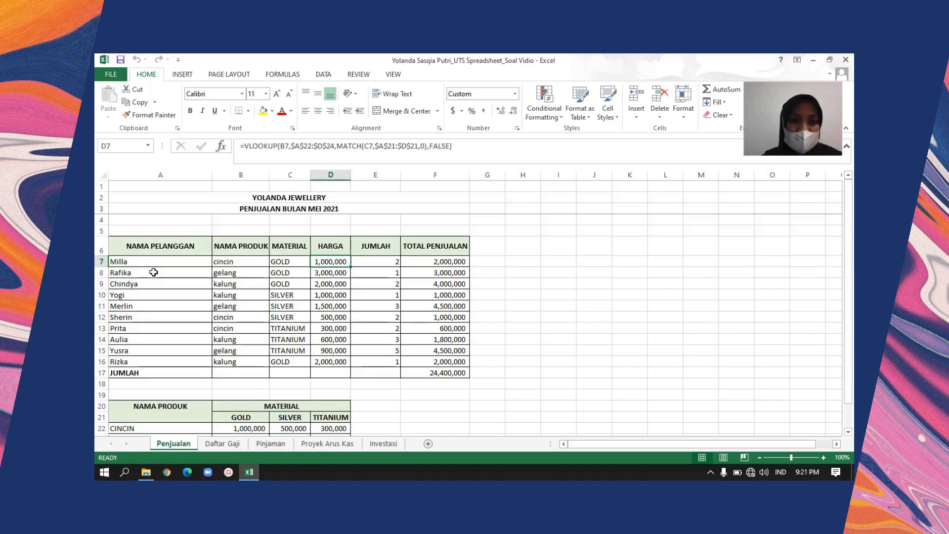
Look through the HARGA column's formulas and on to the product and material price table below
{"action": "key", "text": "Down"}
{"action": "key", "text": "Down"}
{"action": "key", "text": "Down"}
{"action": "key", "text": "Down"}
{"action": "key", "text": "Down"}
{"action": "key", "text": "Down"}
{"action": "key", "text": "Down"}
{"action": "key", "text": "Down"}
{"action": "key", "text": "Down"}
{"action": "key", "text": "Down"}
{"action": "key", "text": "Down"}
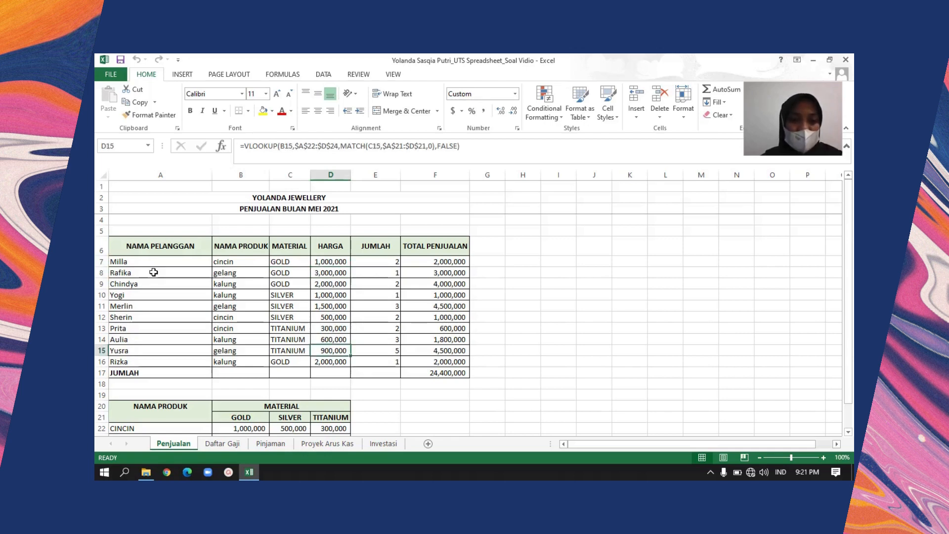
{"action": "key", "text": "Down"}
{"action": "key", "text": "Down"}
{"action": "key", "text": "Down"}
{"action": "key", "text": "Down"}
{"action": "key", "text": "Down"}
{"action": "key", "text": "Down"}
{"action": "key", "text": "Down"}
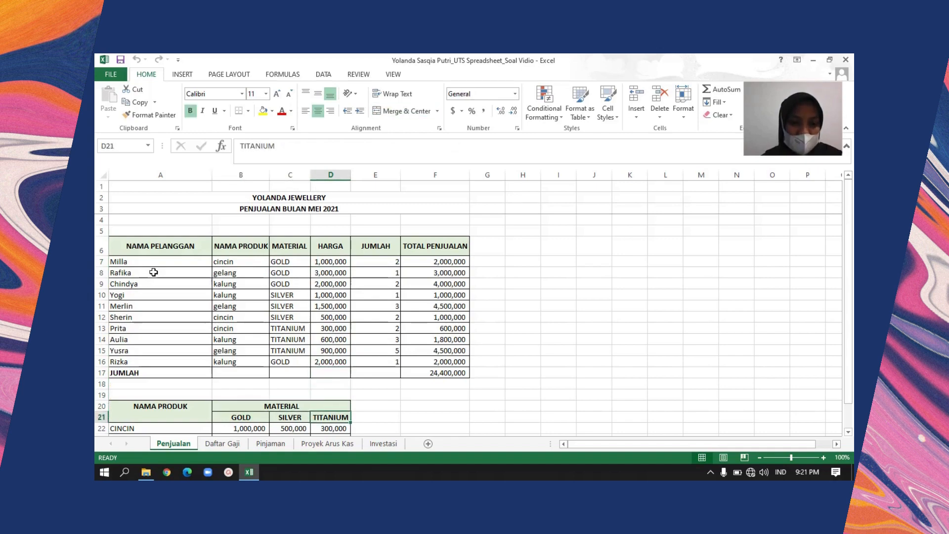
{"action": "key", "text": "Left"}
{"action": "key", "text": "Left"}
{"action": "key", "text": "Left"}
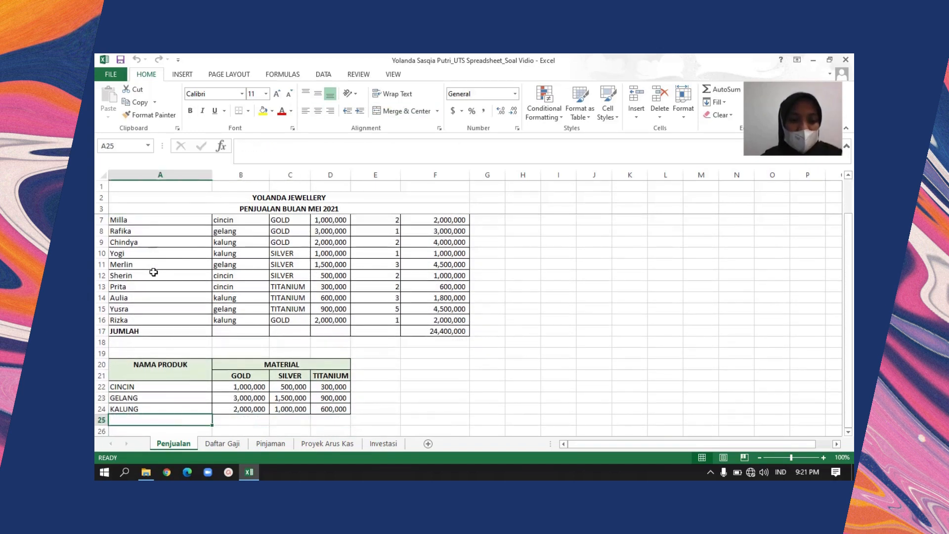
Inspect the VLOOKUP and MATCH formula of the first HARGA cell, D7
{"action": "key", "text": "Up"}
{"action": "key", "text": "Up"}
{"action": "key", "text": "Up"}
{"action": "key", "text": "Up"}
{"action": "key", "text": "Up"}
{"action": "key", "text": "Up"}
{"action": "key", "text": "Up"}
{"action": "key", "text": "Up"}
{"action": "key", "text": "Up"}
{"action": "key", "text": "Up"}
{"action": "key", "text": "Up"}
{"action": "key", "text": "Up"}
{"action": "key", "text": "Up"}
{"action": "key", "text": "Up"}
{"action": "key", "text": "Up"}
{"action": "key", "text": "Up"}
{"action": "key", "text": "Up"}
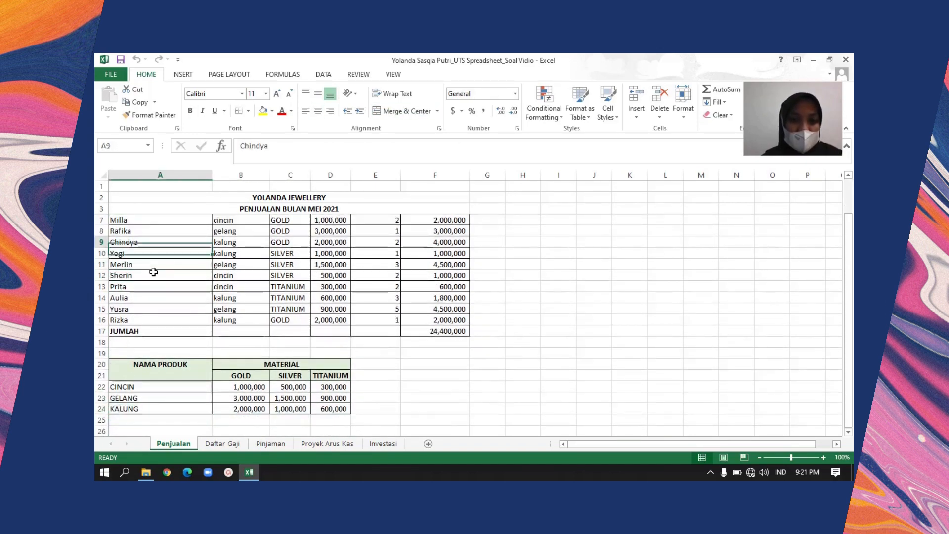
{"action": "key", "text": "Up"}
{"action": "key", "text": "Up"}
{"action": "key", "text": "Right"}
{"action": "key", "text": "Right"}
{"action": "key", "text": "Down"}
{"action": "key", "text": "Down"}
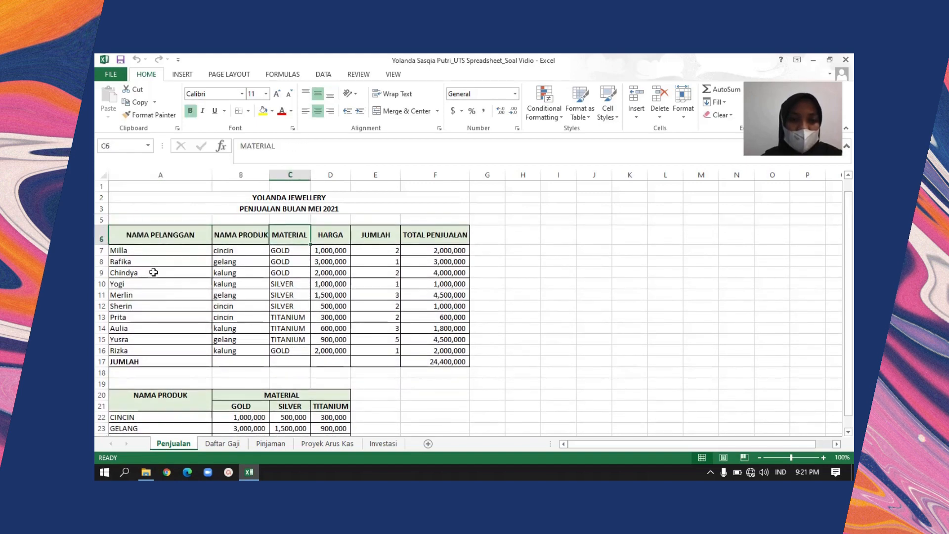
{"action": "key", "text": "Right"}
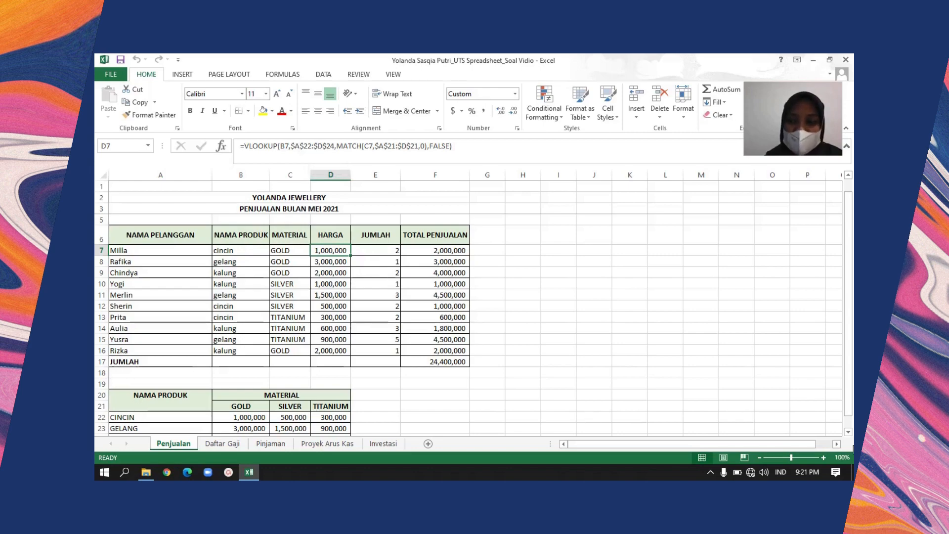
Zoom the sheet out to 90% and auto-fit the width of the HARGA column
{"action": "left_click", "coordinate": [760, 458]}
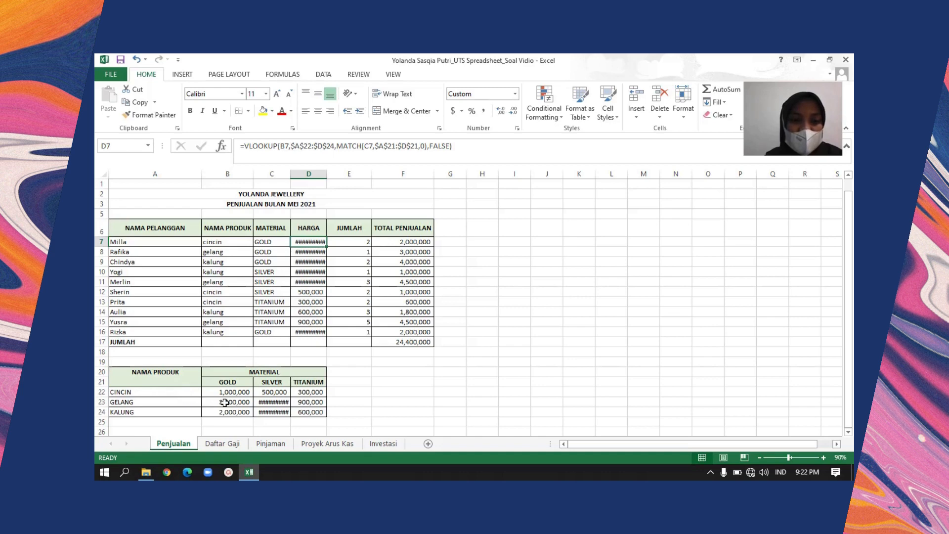
{"action": "left_click", "coordinate": [192, 393]}
{"action": "left_click_drag", "start_coordinate": [192, 393], "coordinate": [311, 405]}
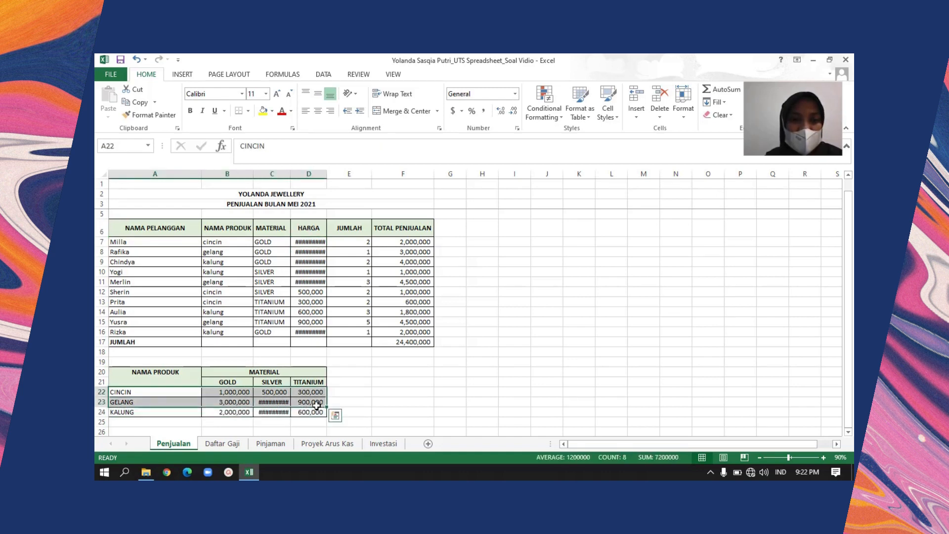
{"action": "left_click", "coordinate": [312, 242]}
{"action": "double_click", "coordinate": [326, 172]}
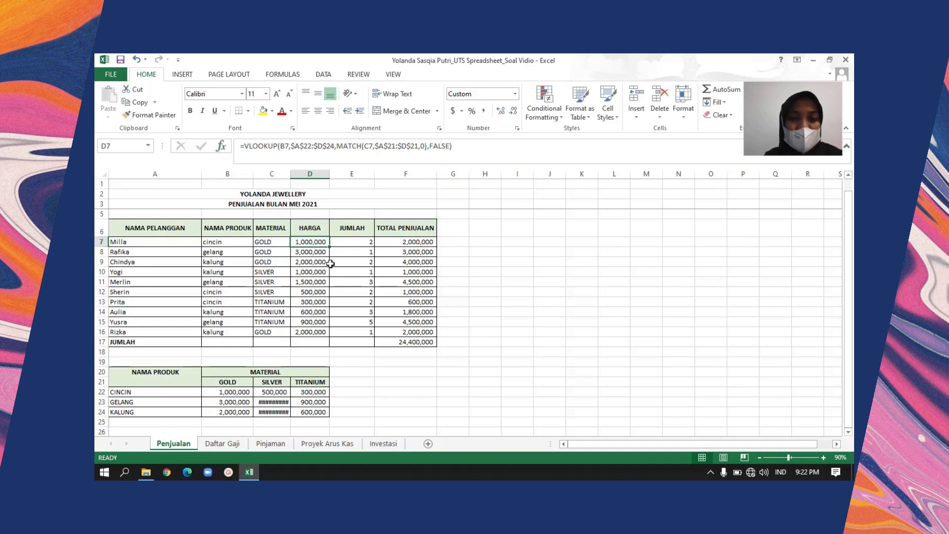
Compare the product lookup value in B7 with the VLOOKUP formula in D7
{"action": "left_click", "coordinate": [216, 243]}
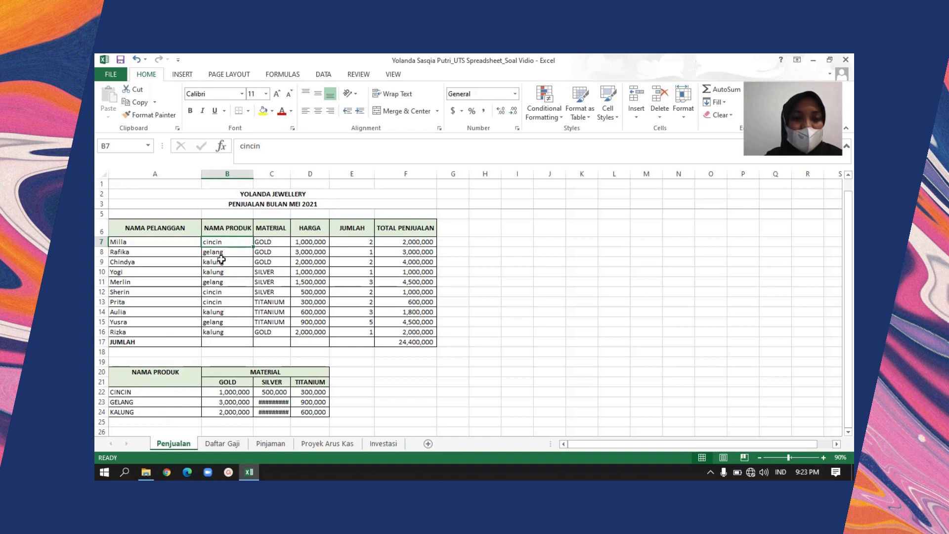
{"action": "left_click", "coordinate": [301, 243]}
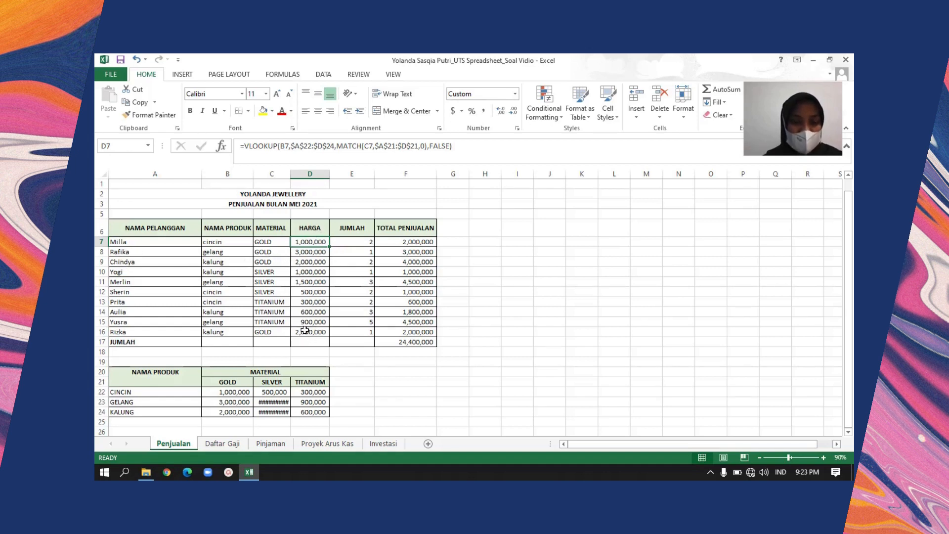
Look over the quantities in the JUMLAH column of the sales table, starting from E7
{"action": "left_click", "coordinate": [313, 343]}
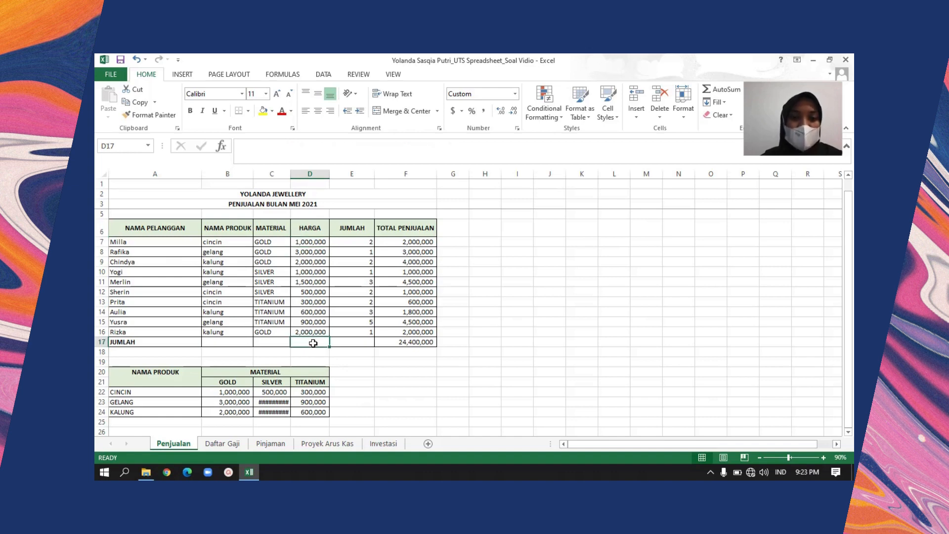
{"action": "key", "text": "Right"}
{"action": "key", "text": "Up"}
{"action": "key", "text": "Up"}
{"action": "key", "text": "Up"}
{"action": "key", "text": "Up"}
{"action": "key", "text": "Up"}
{"action": "key", "text": "Up"}
{"action": "key", "text": "Up"}
{"action": "key", "text": "Up"}
{"action": "key", "text": "Up"}
{"action": "key", "text": "Up"}
{"action": "key", "text": "Up"}
{"action": "key", "text": "Up"}
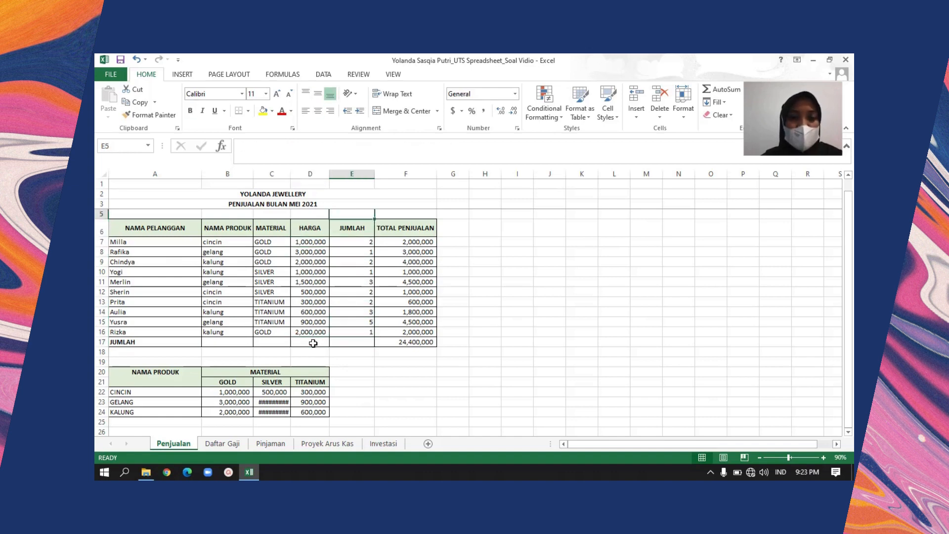
{"action": "key", "text": "Down"}
{"action": "key", "text": "Down"}
{"action": "key", "text": "Down"}
{"action": "key", "text": "Left"}
{"action": "key", "text": "Right"}
{"action": "key", "text": "Up"}
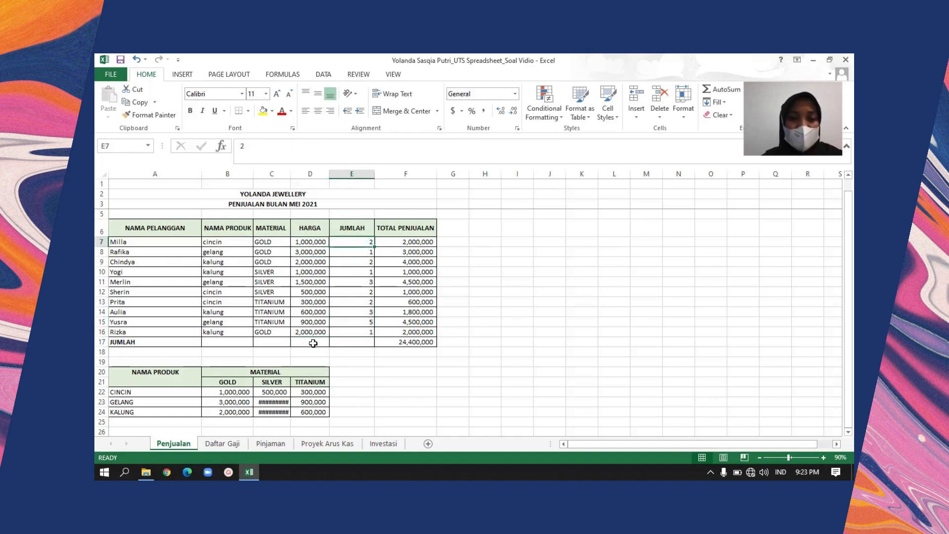
Review the formula =D7*E7 in F7 and fill it down the TOTAL PENJUALAN column to F16
{"action": "key", "text": "Right"}
{"action": "key", "text": "Left"}
{"action": "key", "text": "Right"}
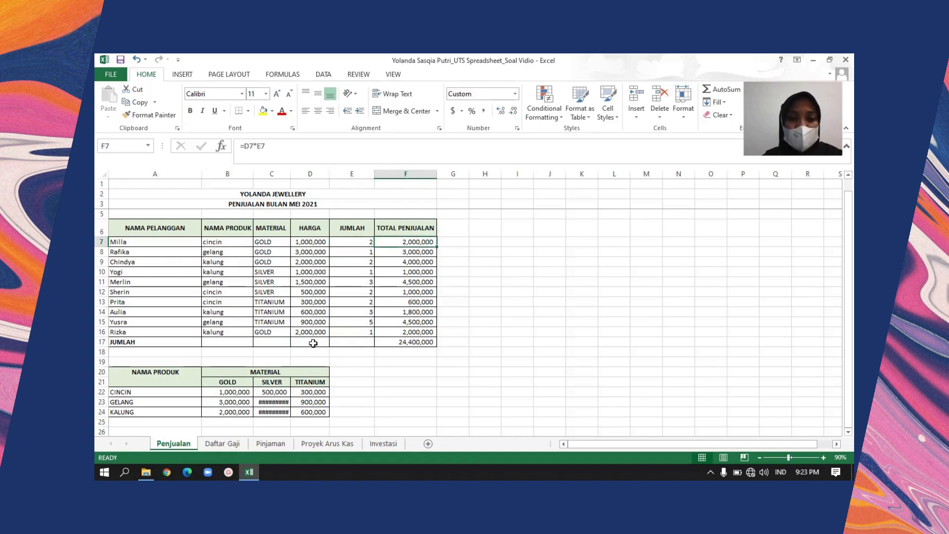
{"action": "key", "text": "Down"}
{"action": "key", "text": "Up"}
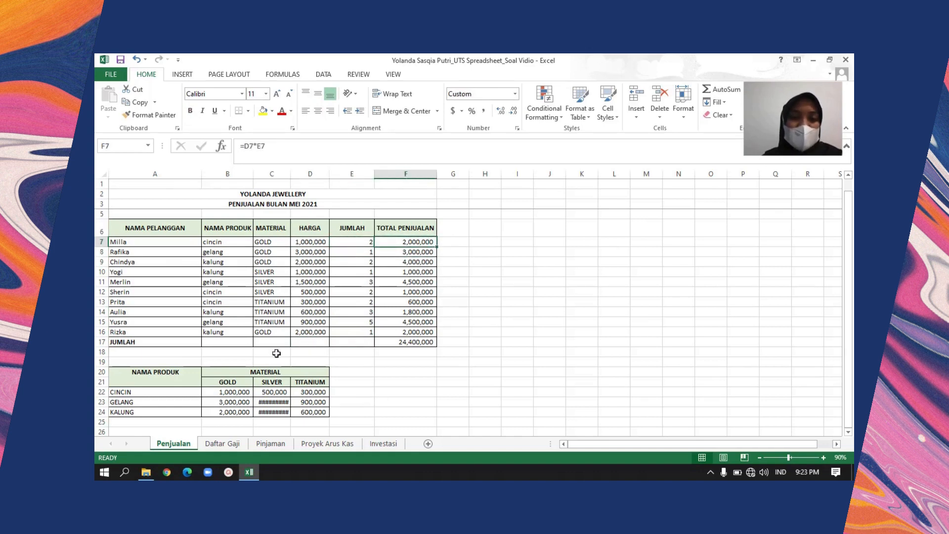
{"action": "left_click", "coordinate": [296, 147]}
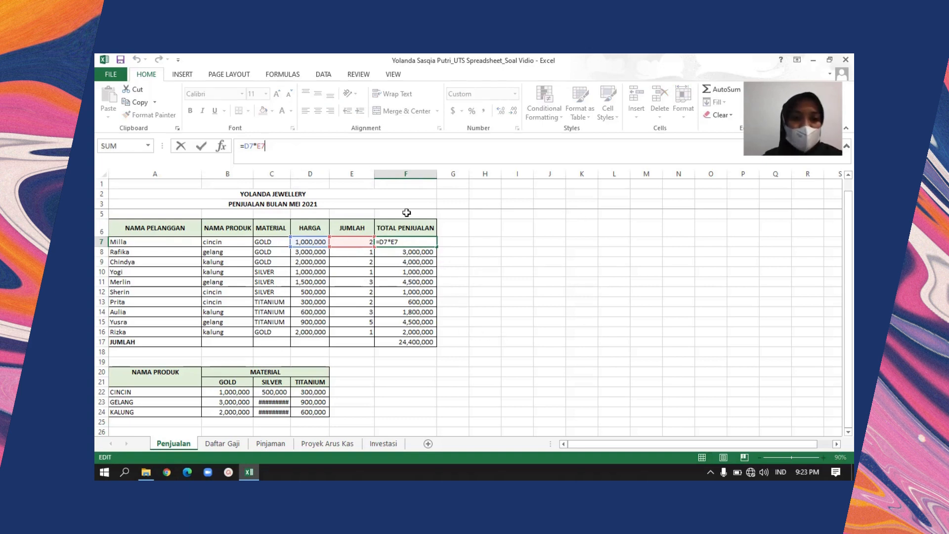
{"action": "key", "text": "ctrl+Return"}
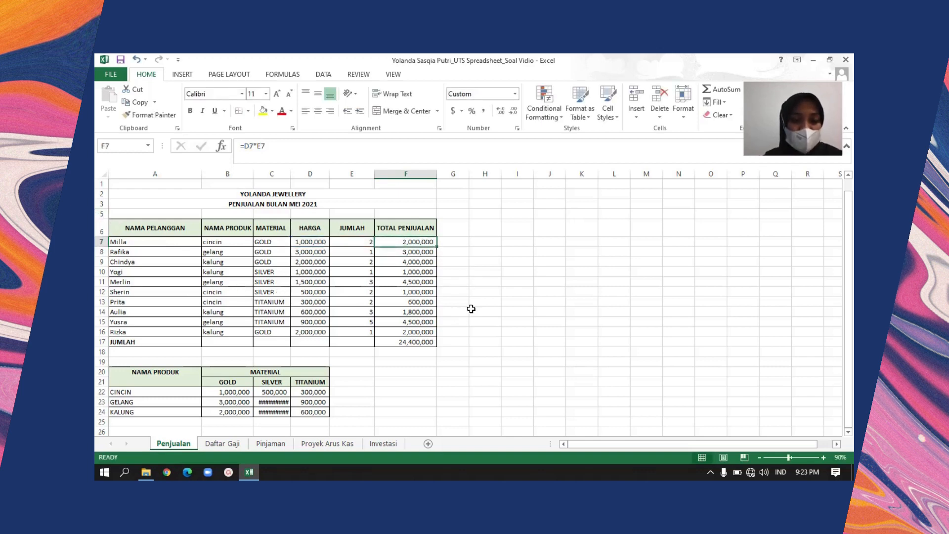
{"action": "double_click", "coordinate": [437, 247]}
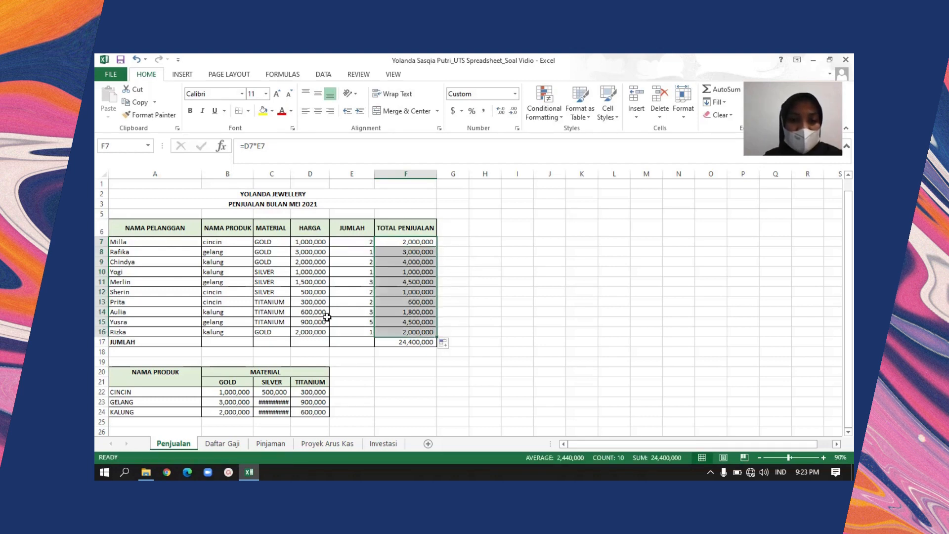
{"action": "left_click", "coordinate": [429, 332]}
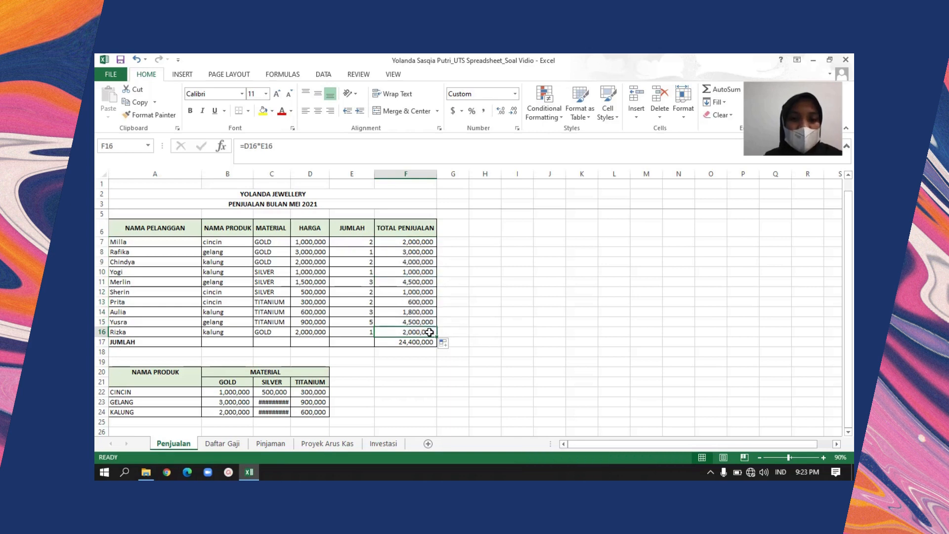
Inspect the SUM formula that totals TOTAL PENJUALAN in the JUMLAH row and the range it covers
{"action": "left_click", "coordinate": [152, 340]}
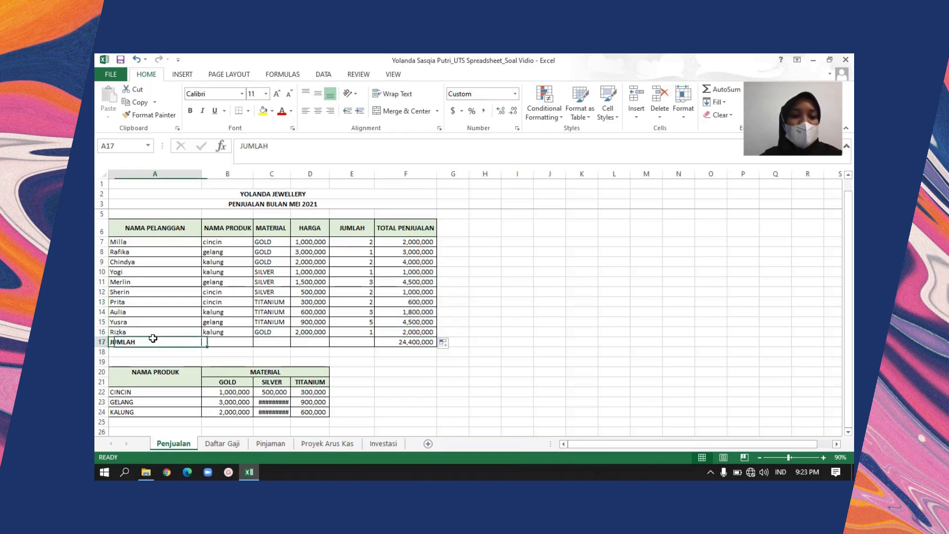
{"action": "key", "text": "Right"}
{"action": "key", "text": "Right"}
{"action": "key", "text": "Right"}
{"action": "key", "text": "Right"}
{"action": "key", "text": "Right"}
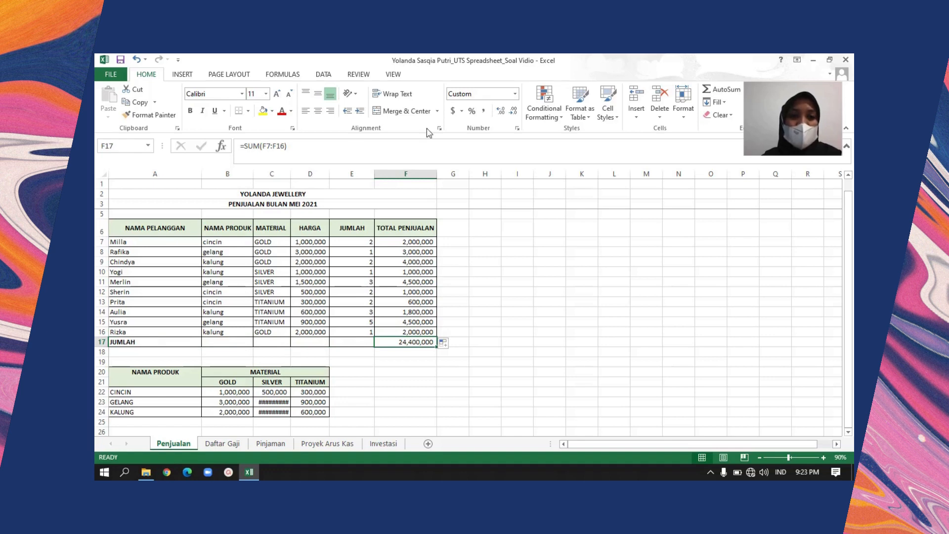
{"action": "left_click", "coordinate": [311, 149]}
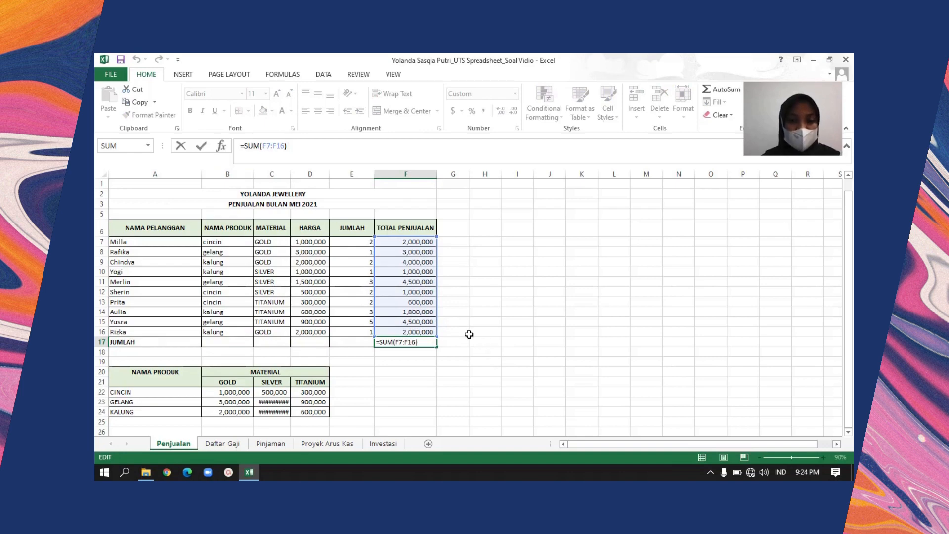
{"action": "left_click", "coordinate": [465, 333]}
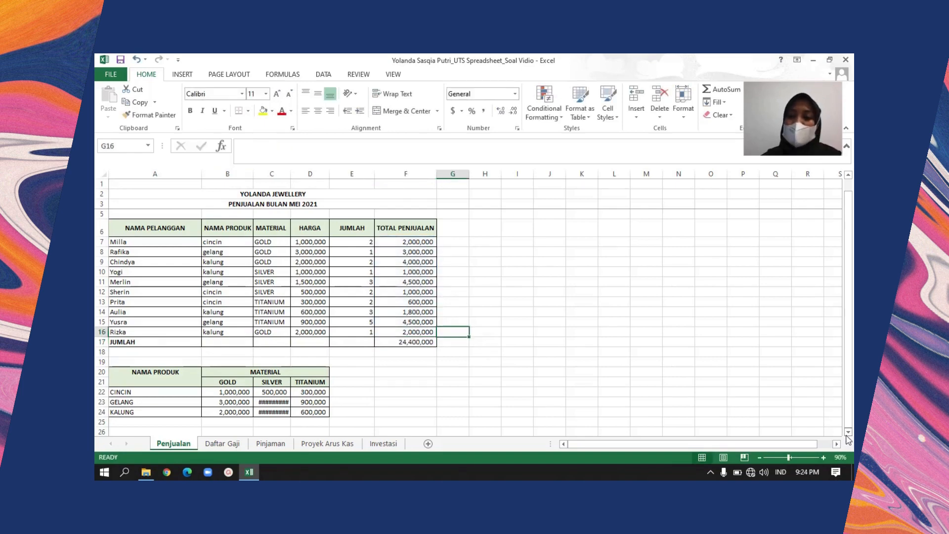
Switch to the Daftar Gaji sheet and view the employee salary list from its title rows
{"action": "scroll", "coordinate": [846, 436], "scroll_direction": "down", "scroll_amount": 4}
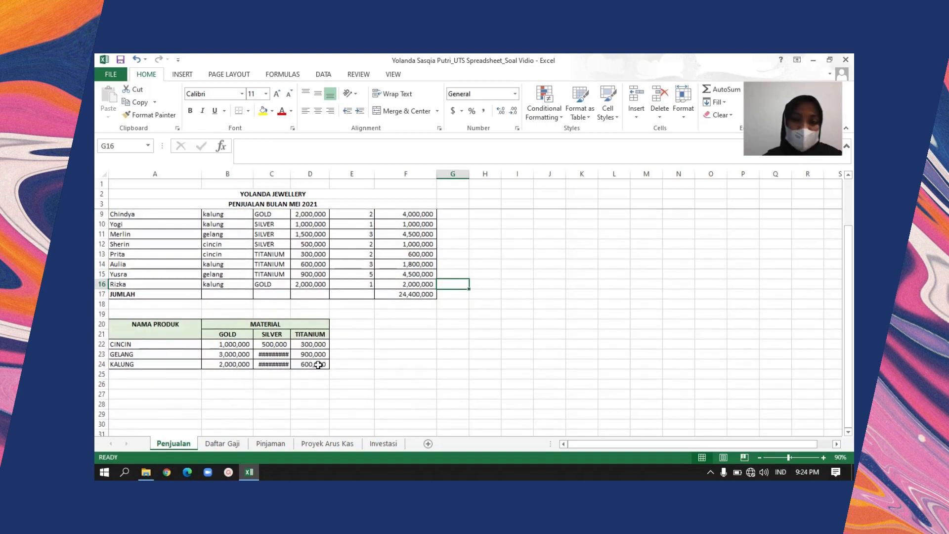
{"action": "left_click", "coordinate": [215, 445]}
{"action": "left_click", "coordinate": [302, 349]}
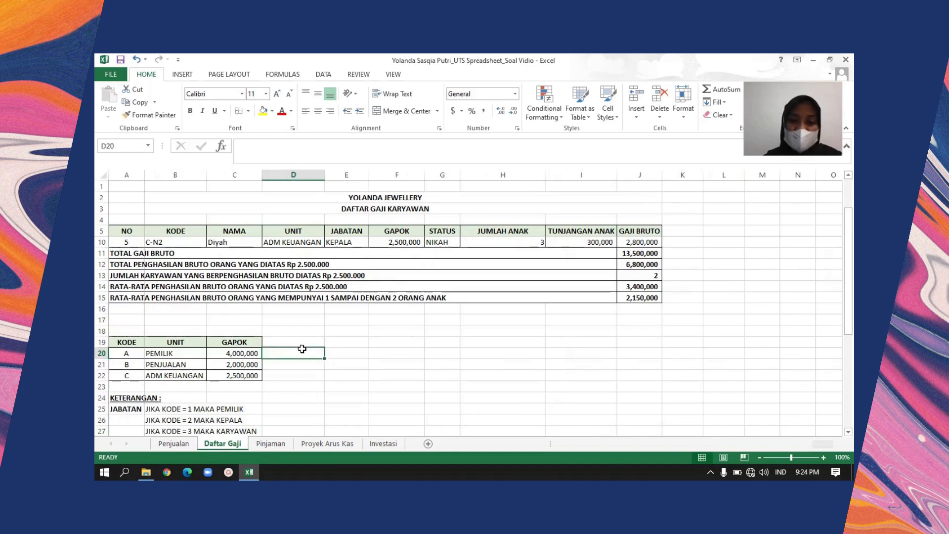
{"action": "key", "text": "Up"}
{"action": "key", "text": "Up"}
{"action": "key", "text": "Up"}
{"action": "key", "text": "Up"}
{"action": "key", "text": "Up"}
{"action": "key", "text": "Up"}
{"action": "key", "text": "Up"}
{"action": "key", "text": "Up"}
{"action": "key", "text": "Up"}
{"action": "key", "text": "Up"}
{"action": "key", "text": "Up"}
{"action": "key", "text": "Up"}
{"action": "key", "text": "Up"}
{"action": "key", "text": "Up"}
{"action": "key", "text": "Up"}
{"action": "key", "text": "Up"}
{"action": "key", "text": "Up"}
{"action": "key", "text": "Up"}
{"action": "key", "text": "Up"}
{"action": "key", "text": "Down"}
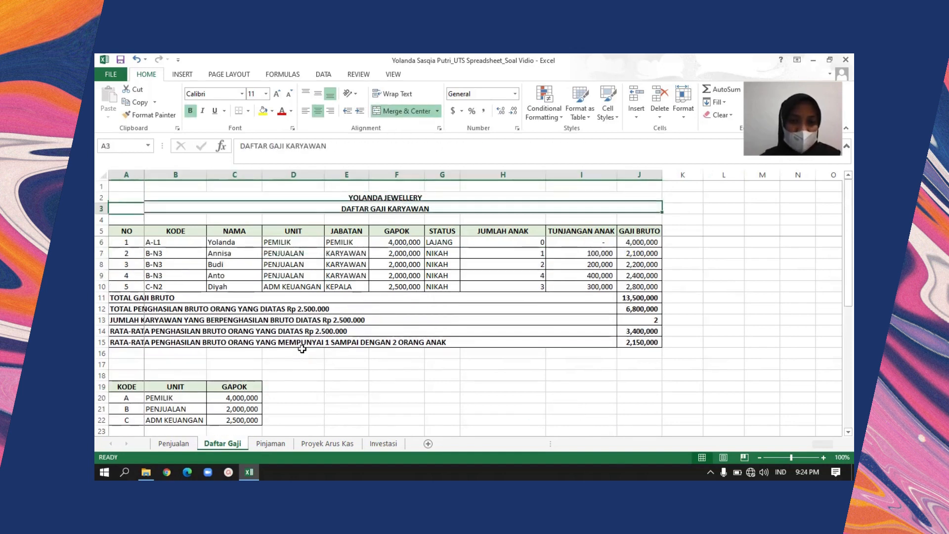
{"action": "key", "text": "Down"}
{"action": "key", "text": "Up"}
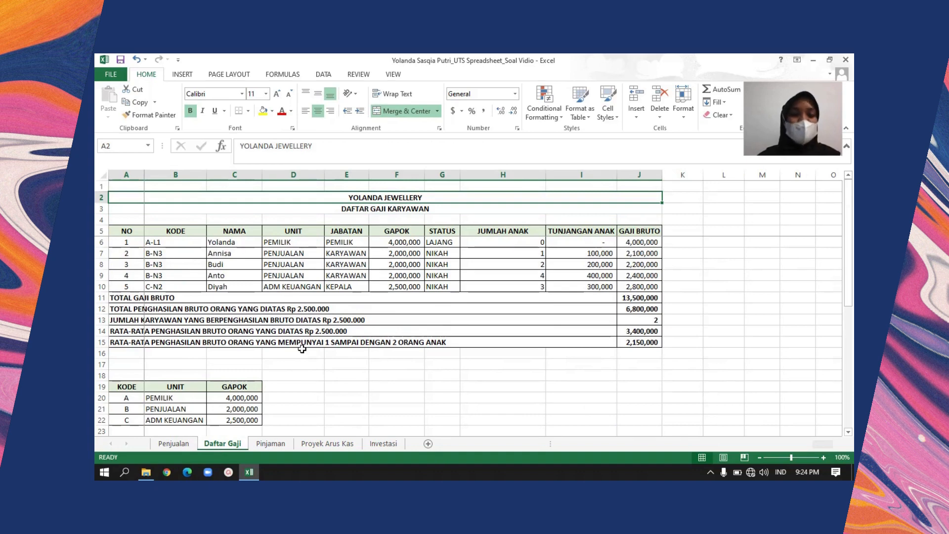
Look through the KODE, UNIT and GAPOK helper table and down to the notes beneath it
{"action": "left_click", "coordinate": [155, 376]}
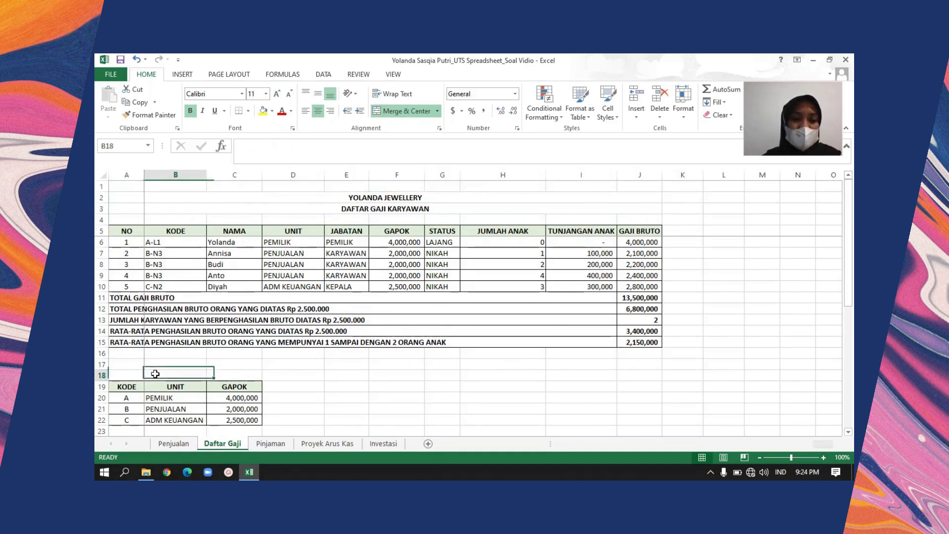
{"action": "key", "text": "Down"}
{"action": "key", "text": "Down"}
{"action": "key", "text": "Down"}
{"action": "key", "text": "Down"}
{"action": "key", "text": "Down"}
{"action": "key", "text": "Down"}
{"action": "key", "text": "Down"}
{"action": "key", "text": "Down"}
{"action": "key", "text": "Down"}
{"action": "key", "text": "Down"}
{"action": "key", "text": "Down"}
{"action": "key", "text": "Down"}
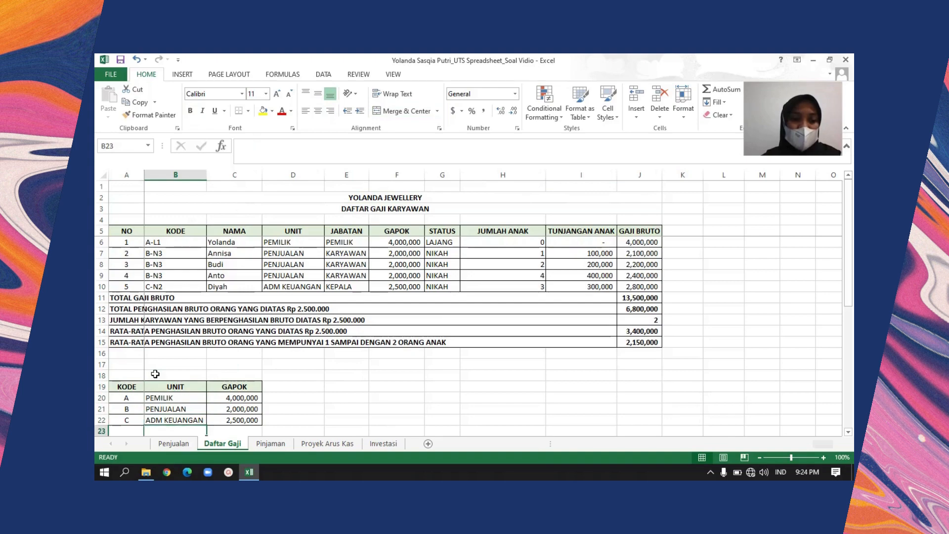
{"action": "key", "text": "Down"}
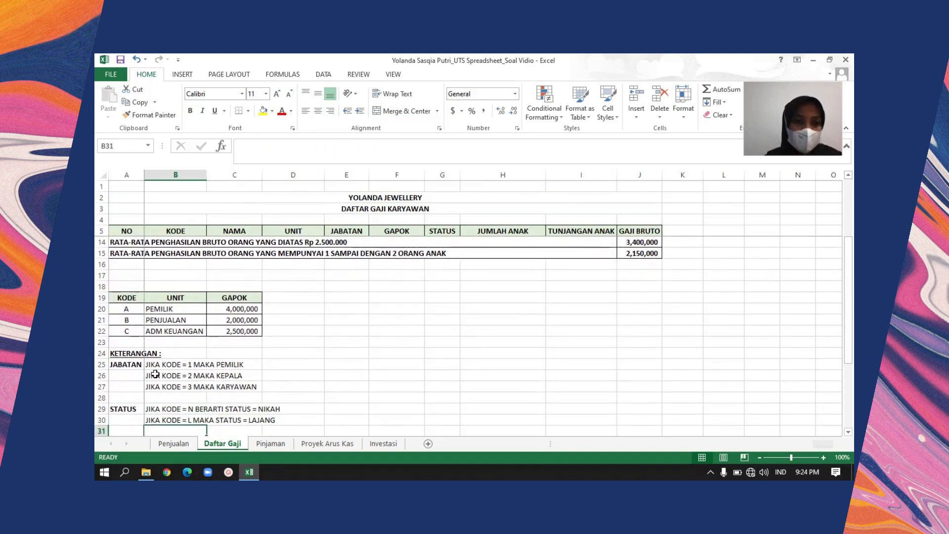
Examine how each code matches its unit and base salary in the helper table, rows 20 to 22
{"action": "left_click", "coordinate": [177, 312]}
{"action": "key", "text": "Right"}
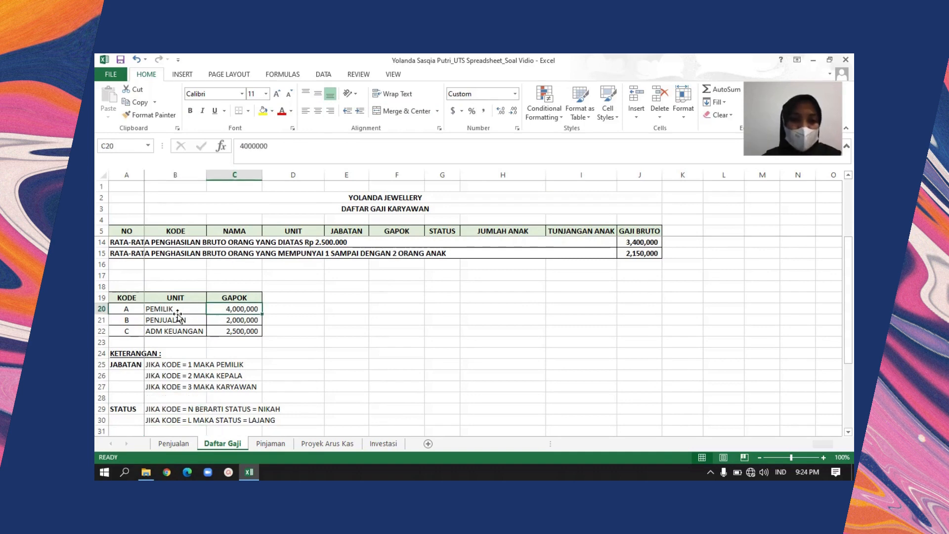
{"action": "left_click", "coordinate": [177, 312]}
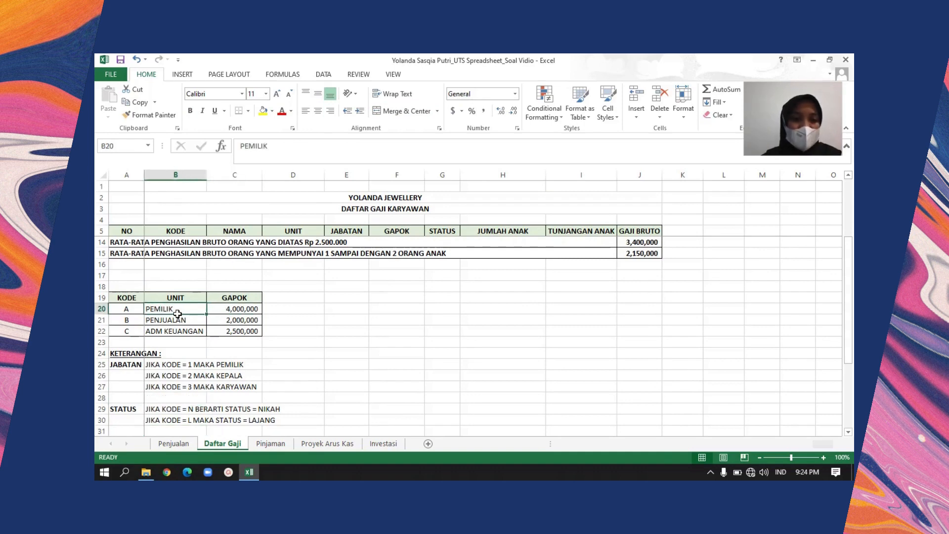
{"action": "left_click", "coordinate": [178, 316]}
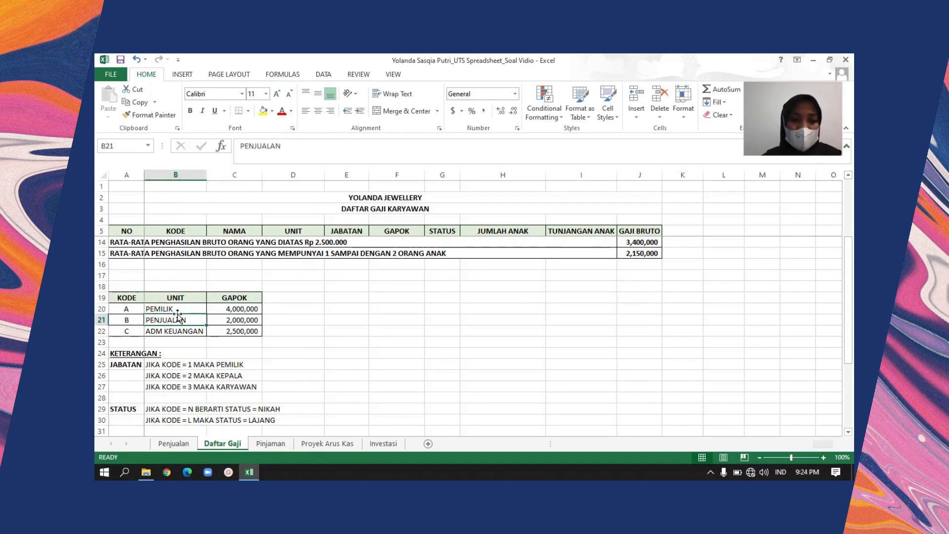
{"action": "key", "text": "Right"}
{"action": "key", "text": "Right"}
{"action": "key", "text": "Right"}
{"action": "key", "text": "Right"}
{"action": "key", "text": "Left"}
{"action": "key", "text": "Left"}
{"action": "key", "text": "Left"}
{"action": "key", "text": "Left"}
{"action": "key", "text": "Left"}
{"action": "key", "text": "Right"}
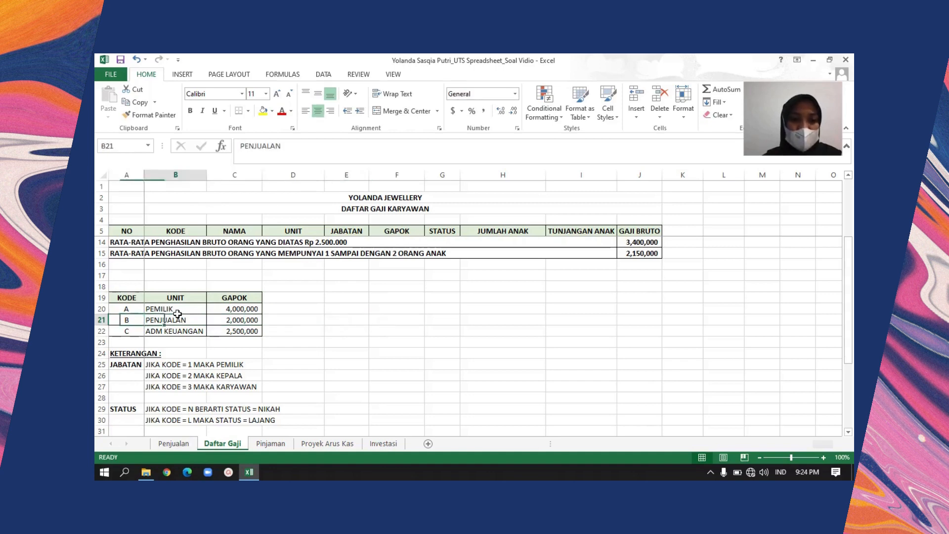
{"action": "key", "text": "Right"}
{"action": "key", "text": "Left"}
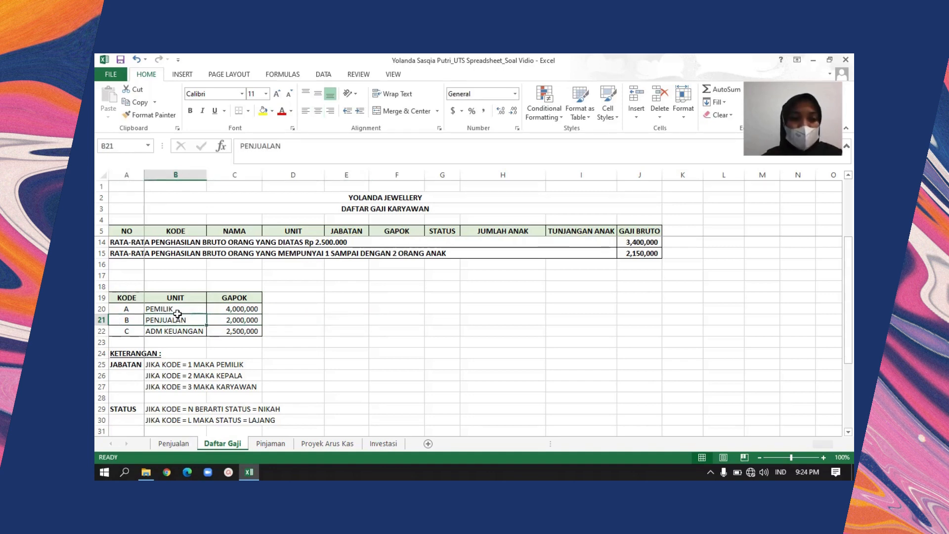
{"action": "key", "text": "Down"}
{"action": "key", "text": "Up"}
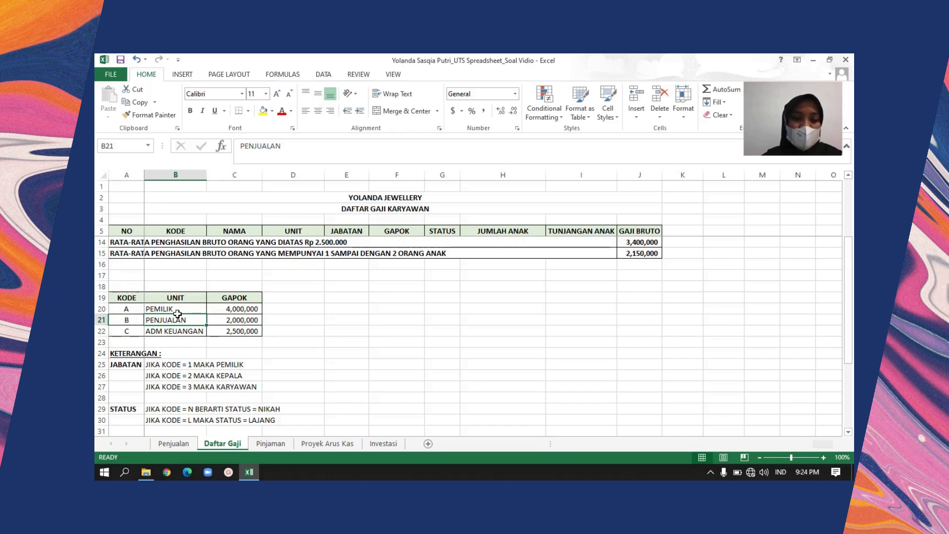
Look down the KETERANGAN notes from the helper table to the GAJI BRUTO heading in A39
{"action": "key", "text": "Right"}
{"action": "key", "text": "Down"}
{"action": "key", "text": "Down"}
{"action": "key", "text": "Down"}
{"action": "key", "text": "Down"}
{"action": "key", "text": "Down"}
{"action": "key", "text": "Down"}
{"action": "key", "text": "Down"}
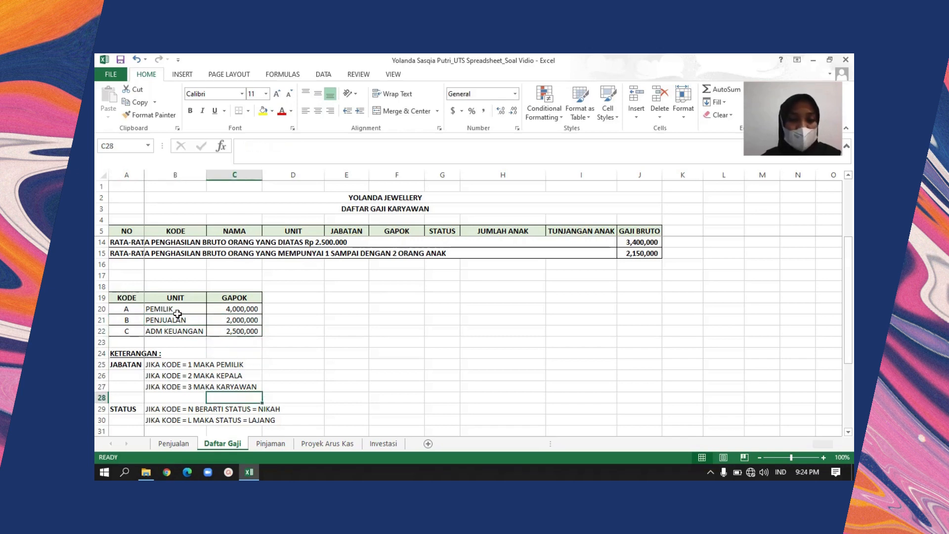
{"action": "key", "text": "Left"}
{"action": "key", "text": "Left"}
{"action": "key", "text": "Down"}
{"action": "key", "text": "Down"}
{"action": "key", "text": "Down"}
{"action": "key", "text": "Down"}
{"action": "key", "text": "Down"}
{"action": "key", "text": "Down"}
{"action": "key", "text": "Down"}
{"action": "key", "text": "Down"}
{"action": "key", "text": "Down"}
{"action": "key", "text": "Down"}
{"action": "key", "text": "Down"}
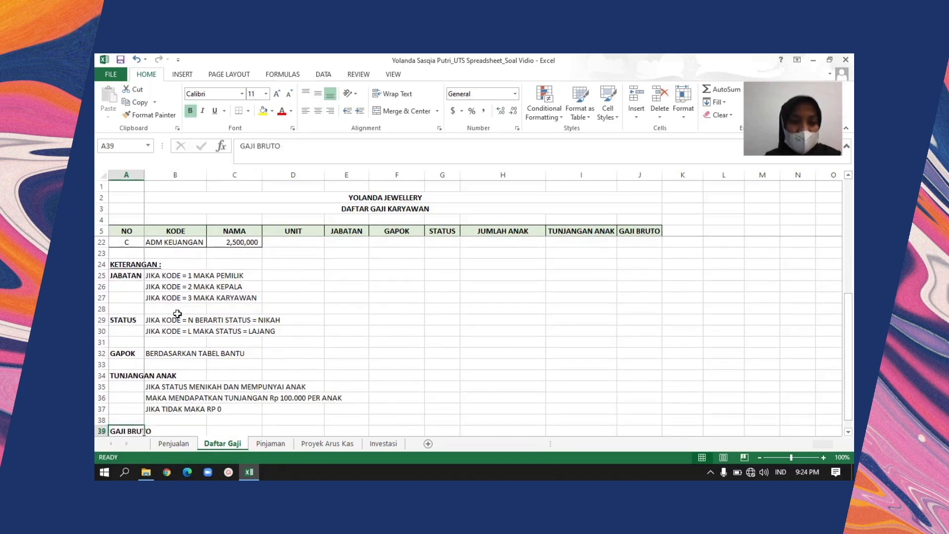
Read the JABATAN rules for codes 1, 2 and 3 in rows 25 to 27
{"action": "left_click", "coordinate": [123, 282]}
{"action": "key", "text": "Right"}
{"action": "key", "text": "Left"}
{"action": "key", "text": "Up"}
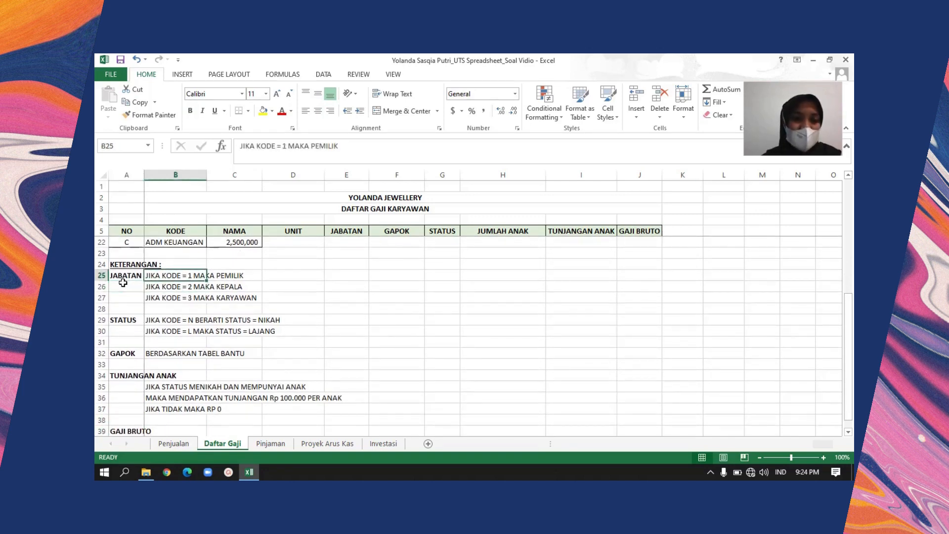
{"action": "key", "text": "Right"}
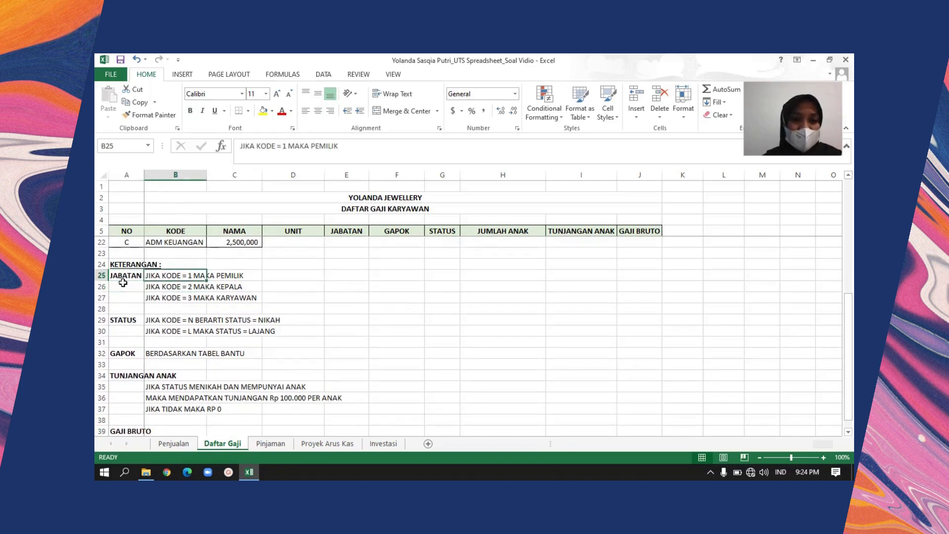
{"action": "left_click", "coordinate": [201, 289]}
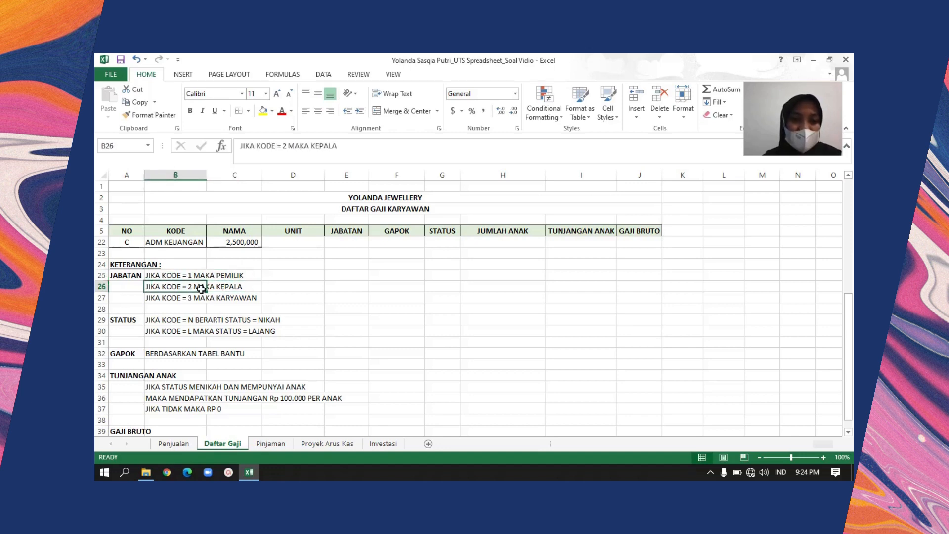
{"action": "key", "text": "Down"}
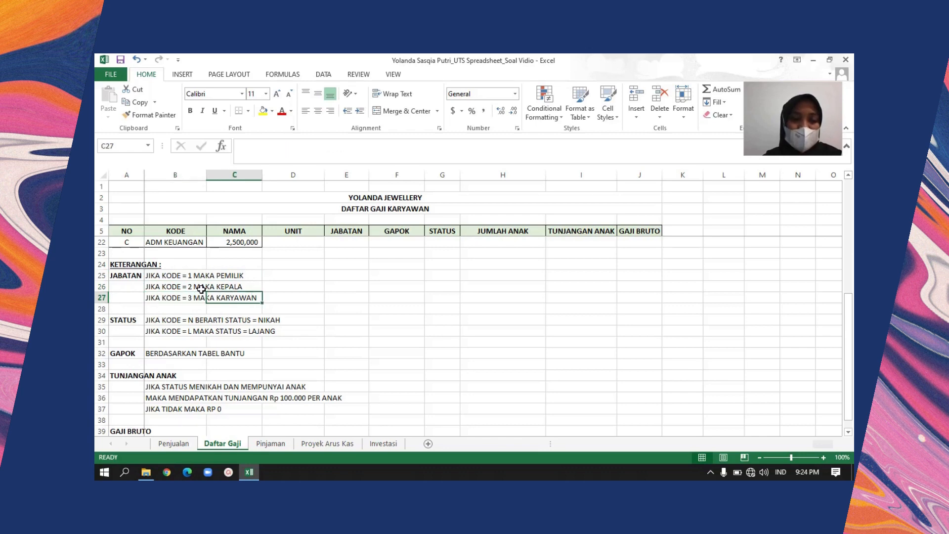
Read the STATUS rules and the remaining GAPOK, TUNJANGAN ANAK and GAJI BRUTO notes in rows 29 to 40
{"action": "key", "text": "Down"}
{"action": "key", "text": "Down"}
{"action": "key", "text": "Right"}
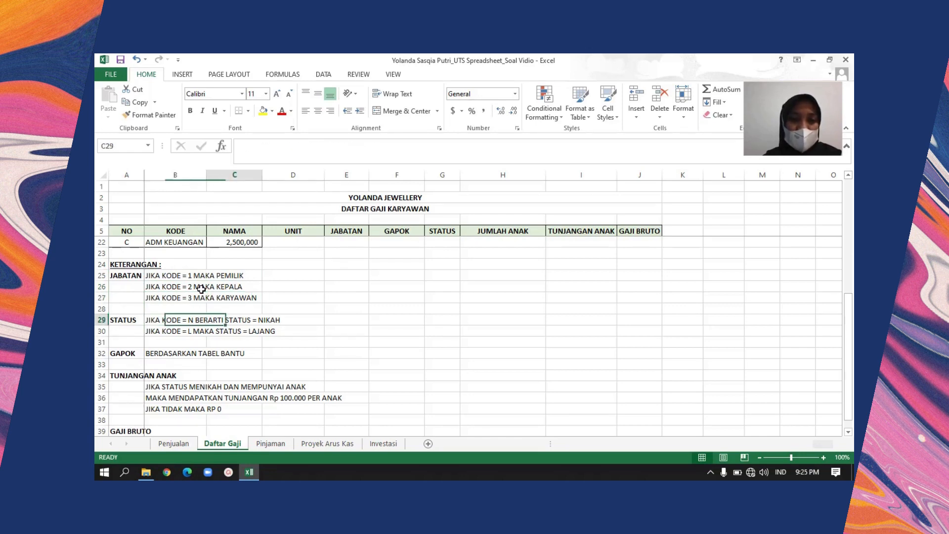
{"action": "key", "text": "Down"}
{"action": "key", "text": "Down"}
{"action": "key", "text": "Down"}
{"action": "key", "text": "Down"}
{"action": "key", "text": "Down"}
{"action": "key", "text": "Down"}
{"action": "key", "text": "Down"}
{"action": "key", "text": "Down"}
{"action": "key", "text": "Down"}
{"action": "key", "text": "Down"}
{"action": "key", "text": "Down"}
{"action": "key", "text": "Down"}
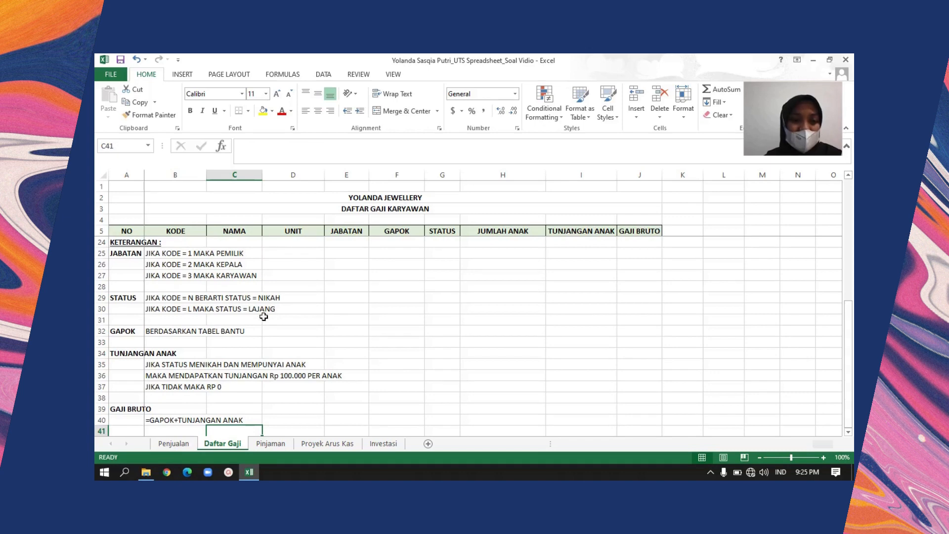
{"action": "left_click", "coordinate": [163, 338]}
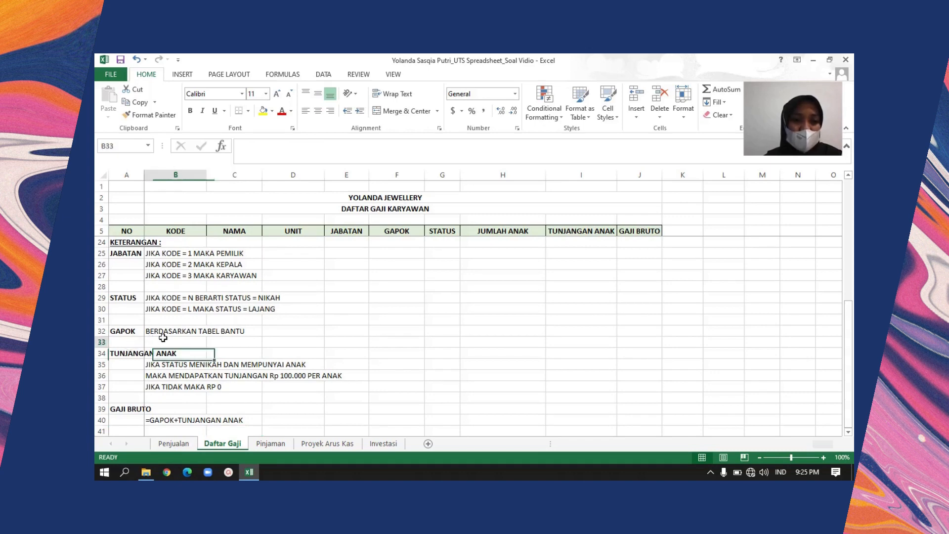
Trace the GAPOK rule back to the helper table in rows 19 to 22, and return to the KETERANGAN notes
{"action": "key", "text": "Up"}
{"action": "key", "text": "Up"}
{"action": "key", "text": "Up"}
{"action": "key", "text": "Up"}
{"action": "key", "text": "Up"}
{"action": "key", "text": "Up"}
{"action": "key", "text": "Up"}
{"action": "key", "text": "Up"}
{"action": "key", "text": "Up"}
{"action": "key", "text": "Up"}
{"action": "key", "text": "Up"}
{"action": "key", "text": "Up"}
{"action": "key", "text": "Up"}
{"action": "key", "text": "Up"}
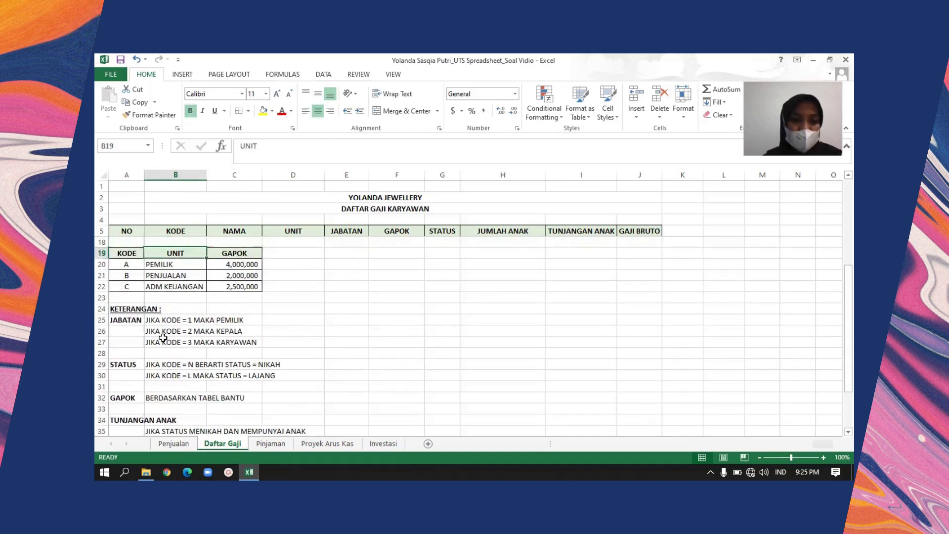
{"action": "key", "text": "Down"}
{"action": "key", "text": "Down"}
{"action": "key", "text": "Down"}
{"action": "key", "text": "Down"}
{"action": "key", "text": "Down"}
{"action": "key", "text": "Down"}
{"action": "key", "text": "Down"}
{"action": "key", "text": "Down"}
{"action": "key", "text": "Down"}
{"action": "key", "text": "Down"}
{"action": "key", "text": "Down"}
{"action": "key", "text": "Down"}
{"action": "key", "text": "Down"}
{"action": "key", "text": "Down"}
{"action": "key", "text": "Down"}
{"action": "key", "text": "Down"}
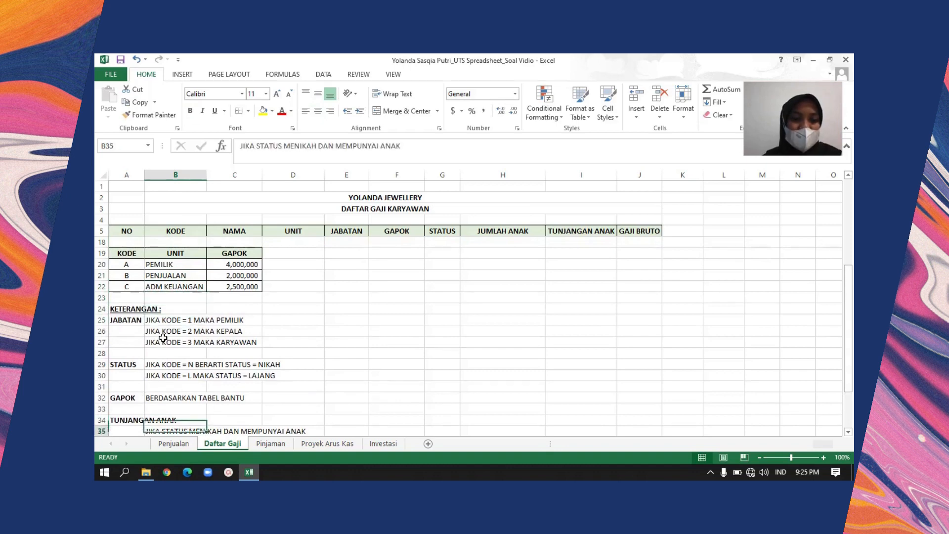
{"action": "key", "text": "Down"}
{"action": "key", "text": "Down"}
{"action": "key", "text": "Down"}
{"action": "key", "text": "Down"}
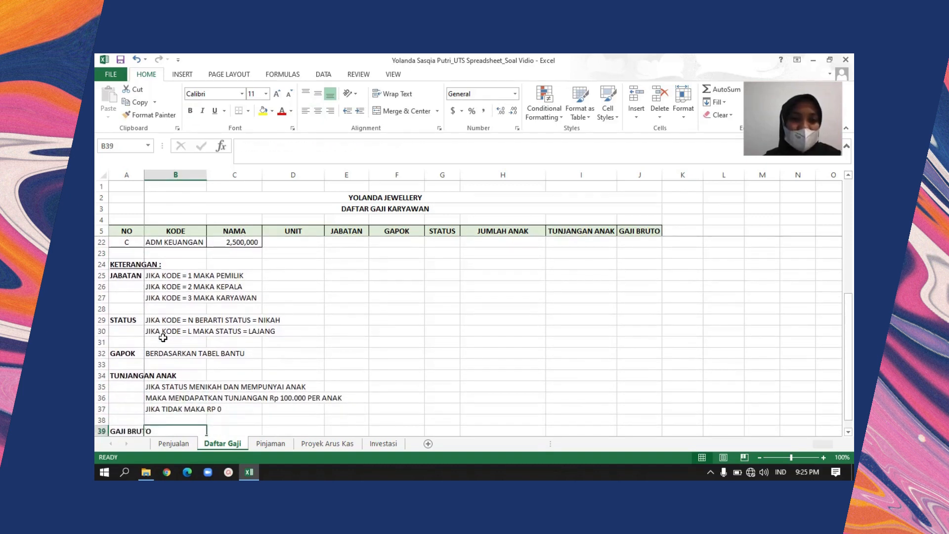
Read the TUNJANGAN ANAK rules in rows 35 to 37
{"action": "left_click", "coordinate": [150, 387]}
{"action": "key", "text": "Down"}
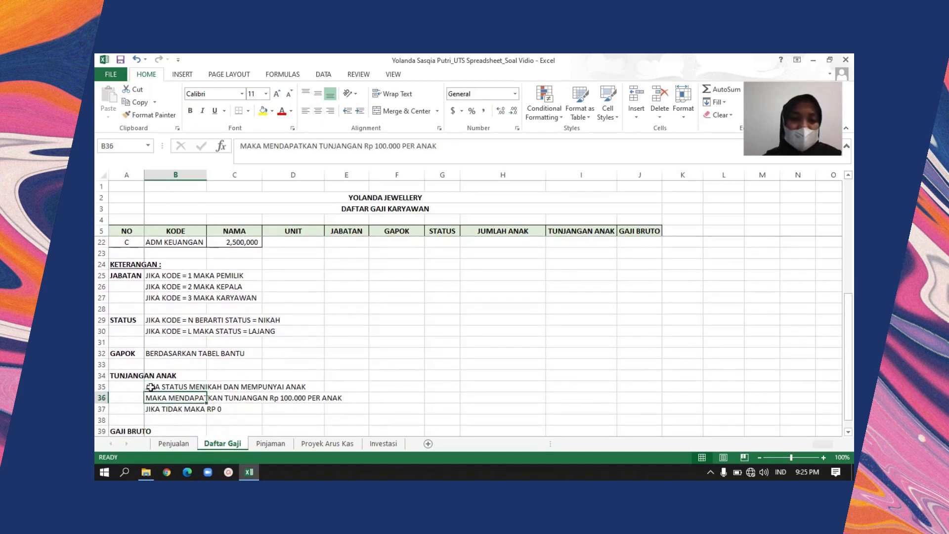
{"action": "key", "text": "Down"}
{"action": "key", "text": "Down"}
{"action": "key", "text": "Down"}
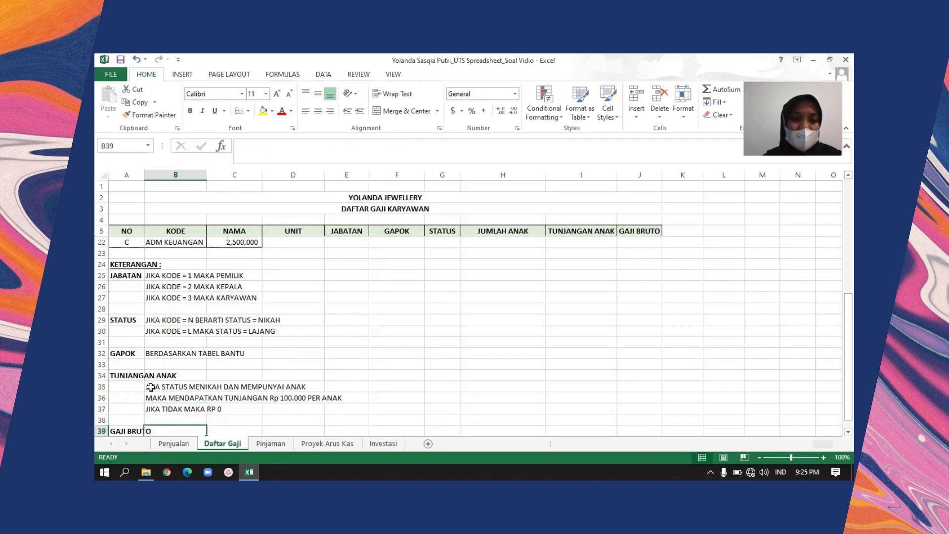
{"action": "key", "text": "Down"}
{"action": "key", "text": "Up"}
{"action": "key", "text": "Up"}
{"action": "key", "text": "Right"}
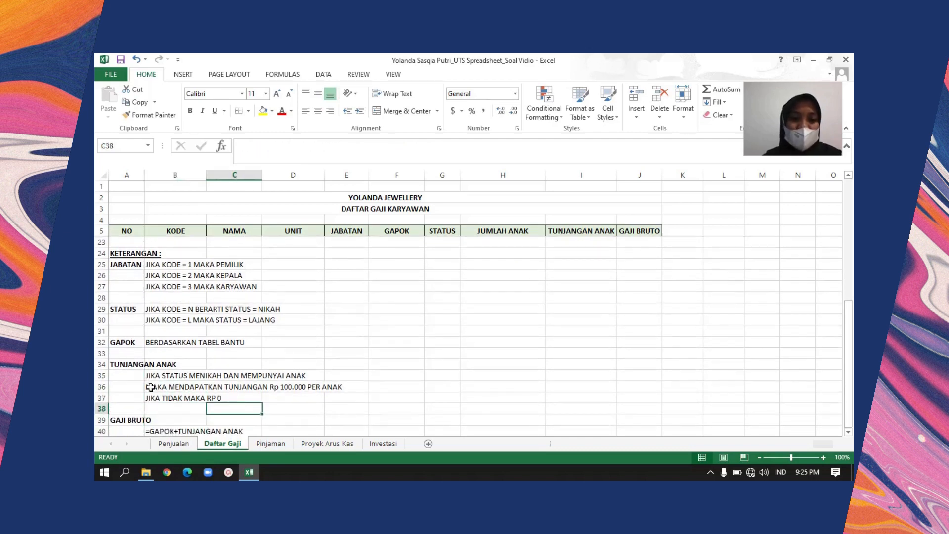
{"action": "key", "text": "Up"}
{"action": "key", "text": "Right"}
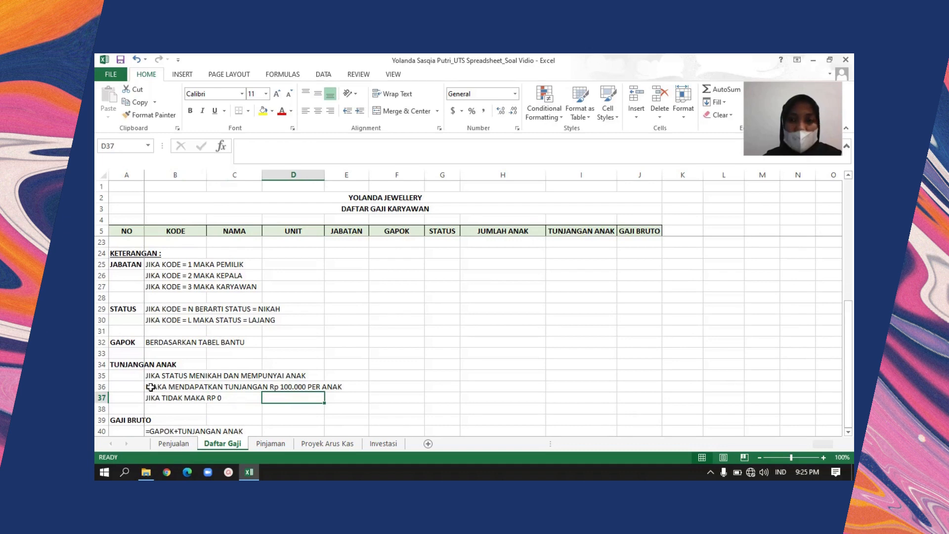
{"action": "key", "text": "Down"}
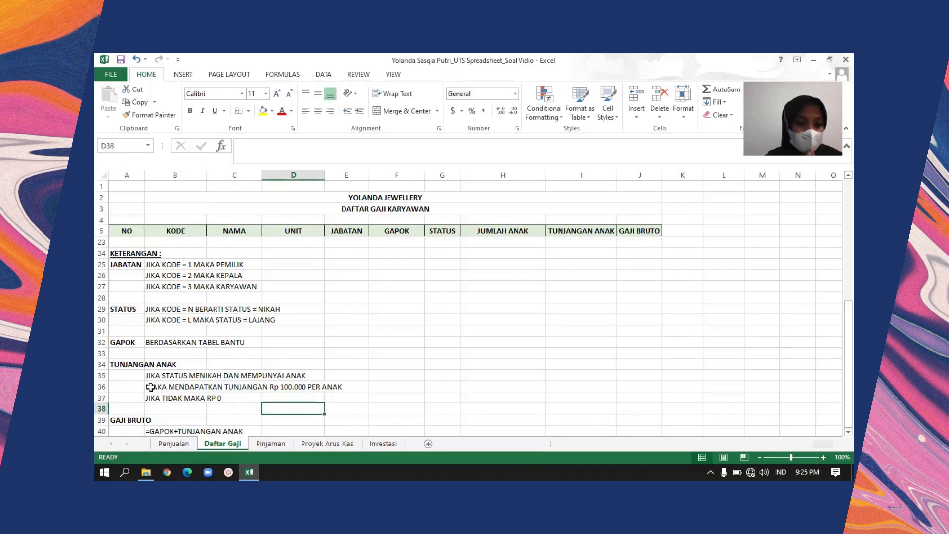
Read the GAJI BRUTO rule in rows 39 and 40
{"action": "key", "text": "Down"}
{"action": "key", "text": "Left"}
{"action": "key", "text": "Left"}
{"action": "key", "text": "Left"}
{"action": "key", "text": "Right"}
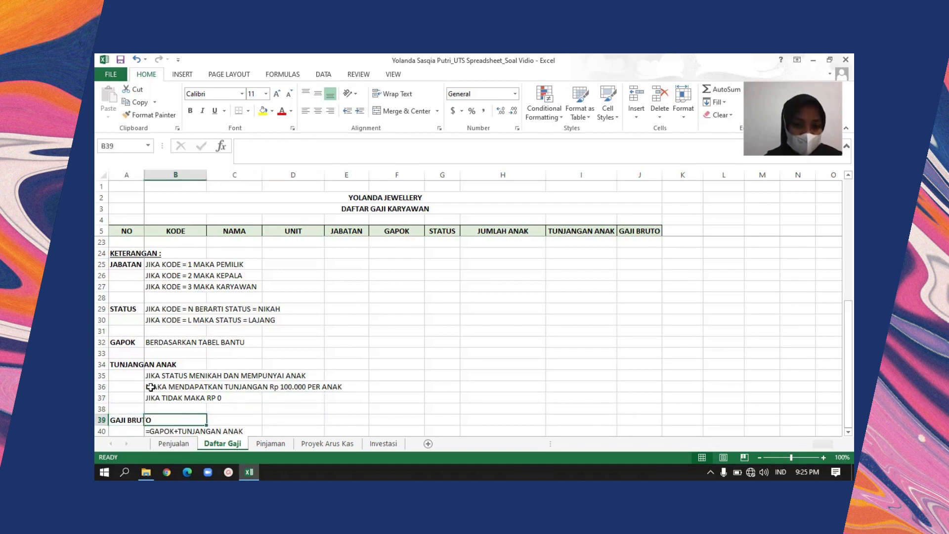
{"action": "key", "text": "Up"}
{"action": "key", "text": "Up"}
{"action": "key", "text": "Down"}
{"action": "key", "text": "Down"}
{"action": "key", "text": "Down"}
{"action": "key", "text": "Down"}
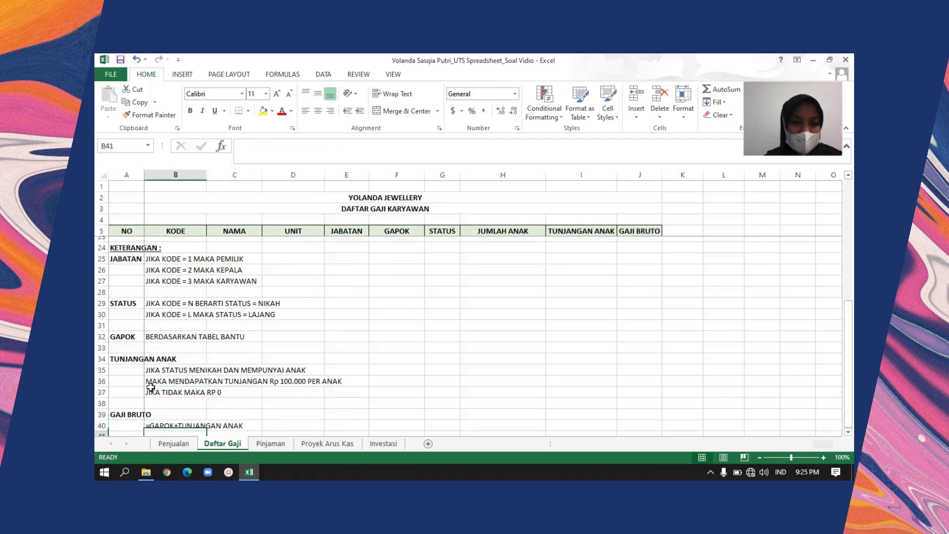
{"action": "key", "text": "Up"}
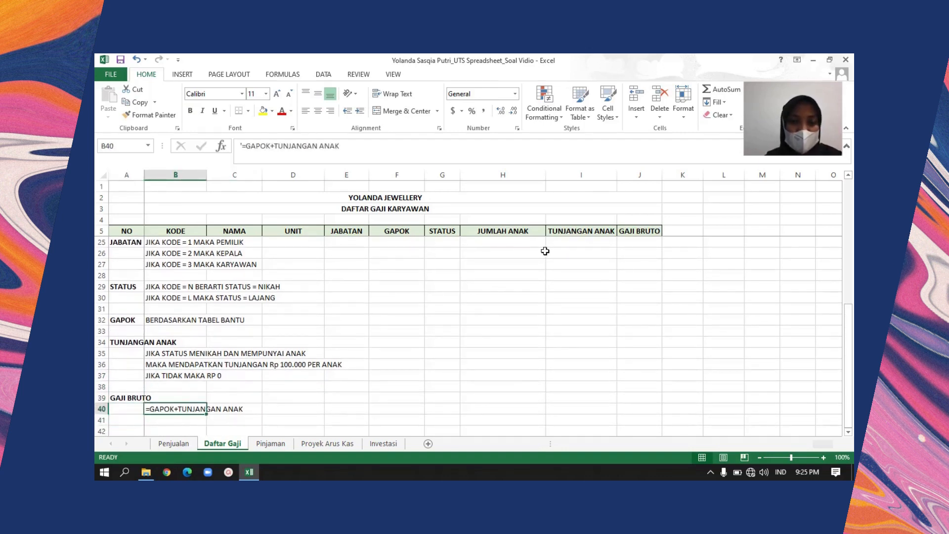
Return from the KETERANGAN notes to the first employee row of the salary table
{"action": "left_click", "coordinate": [569, 237]}
{"action": "left_click", "coordinate": [317, 273]}
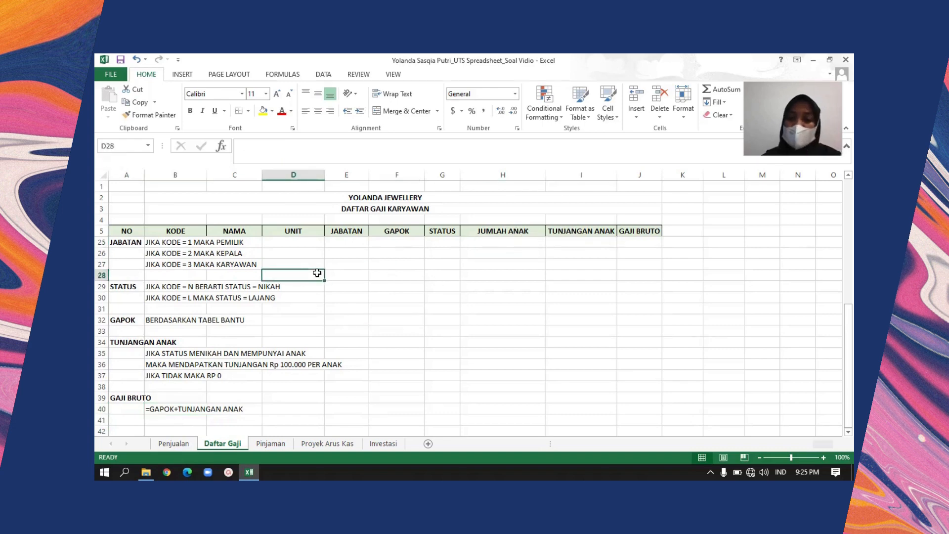
{"action": "key", "text": "Down"}
{"action": "key", "text": "Down"}
{"action": "key", "text": "Down"}
{"action": "key", "text": "Down"}
{"action": "key", "text": "Down"}
{"action": "key", "text": "Down"}
{"action": "key", "text": "Down"}
{"action": "key", "text": "Down"}
{"action": "key", "text": "Down"}
{"action": "key", "text": "Down"}
{"action": "key", "text": "Down"}
{"action": "key", "text": "Up"}
{"action": "key", "text": "Up"}
{"action": "key", "text": "Up"}
{"action": "key", "text": "Up"}
{"action": "key", "text": "Up"}
{"action": "key", "text": "Up"}
{"action": "key", "text": "Up"}
{"action": "key", "text": "Up"}
{"action": "key", "text": "Up"}
{"action": "key", "text": "Up"}
{"action": "key", "text": "Up"}
{"action": "key", "text": "Up"}
{"action": "key", "text": "Up"}
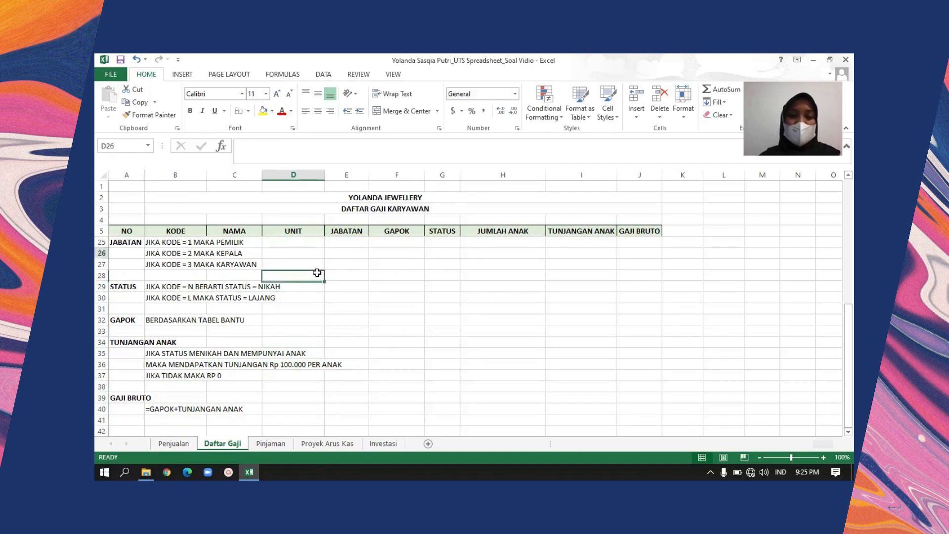
{"action": "key", "text": "Up"}
{"action": "key", "text": "Up"}
{"action": "key", "text": "Up"}
{"action": "key", "text": "Up"}
{"action": "key", "text": "Up"}
{"action": "key", "text": "Up"}
{"action": "key", "text": "Up"}
{"action": "key", "text": "Up"}
{"action": "key", "text": "Up"}
{"action": "key", "text": "Up"}
{"action": "key", "text": "Up"}
{"action": "key", "text": "Up"}
{"action": "key", "text": "Up"}
{"action": "key", "text": "Up"}
{"action": "key", "text": "Up"}
{"action": "key", "text": "Up"}
{"action": "key", "text": "Up"}
{"action": "key", "text": "Up"}
{"action": "key", "text": "Up"}
{"action": "key", "text": "Up"}
{"action": "key", "text": "Down"}
{"action": "key", "text": "Down"}
{"action": "key", "text": "Down"}
{"action": "key", "text": "Down"}
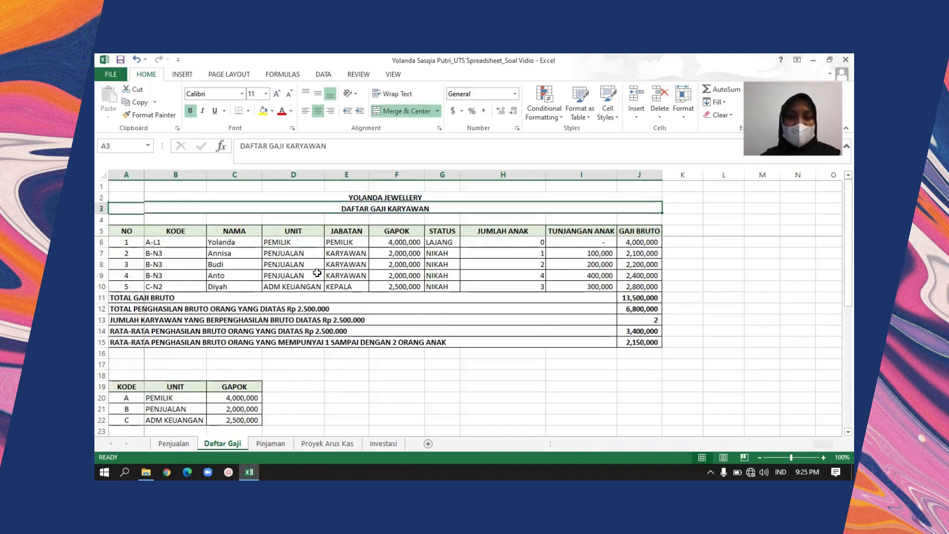
{"action": "key", "text": "Left"}
{"action": "key", "text": "Right"}
{"action": "key", "text": "Down"}
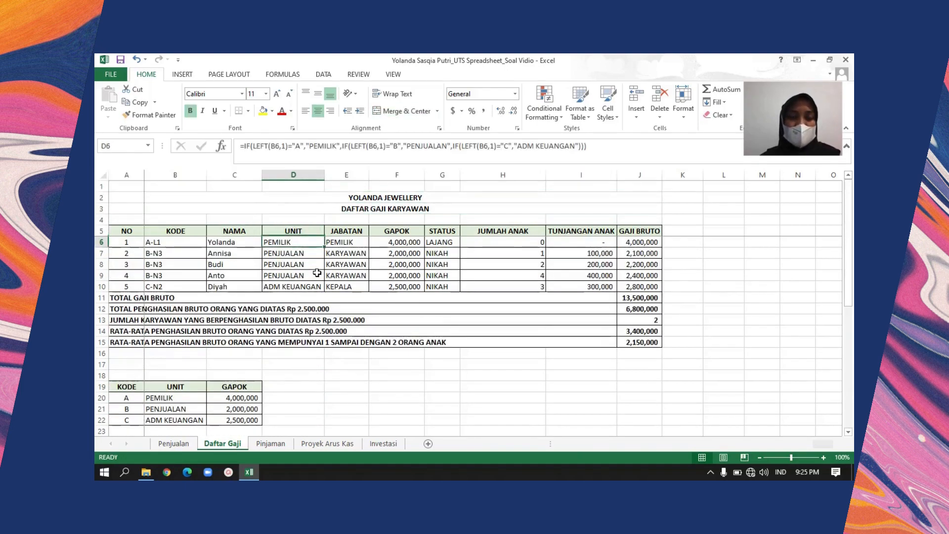
Look over the employees' KODE and NAMA entries in rows 6 to 9 of the salary table
{"action": "key", "text": "Left"}
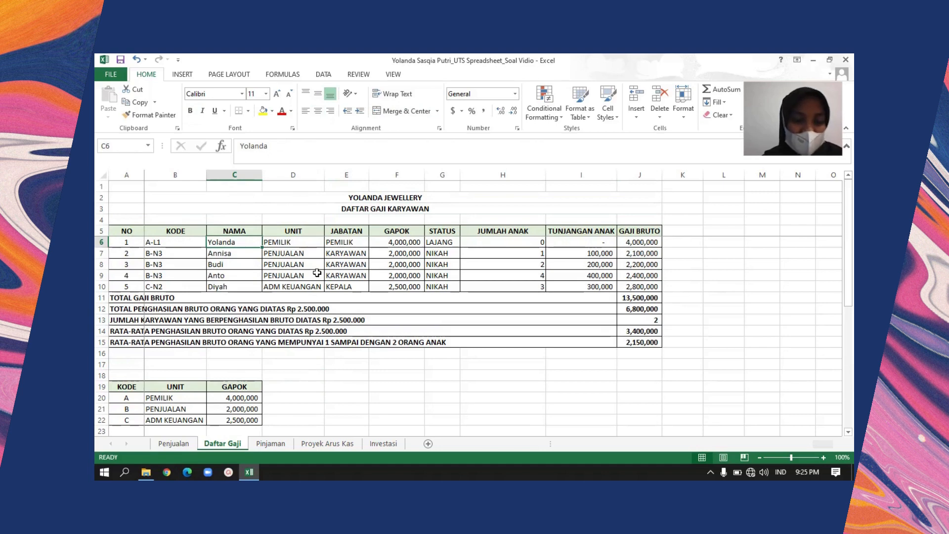
{"action": "key", "text": "Left"}
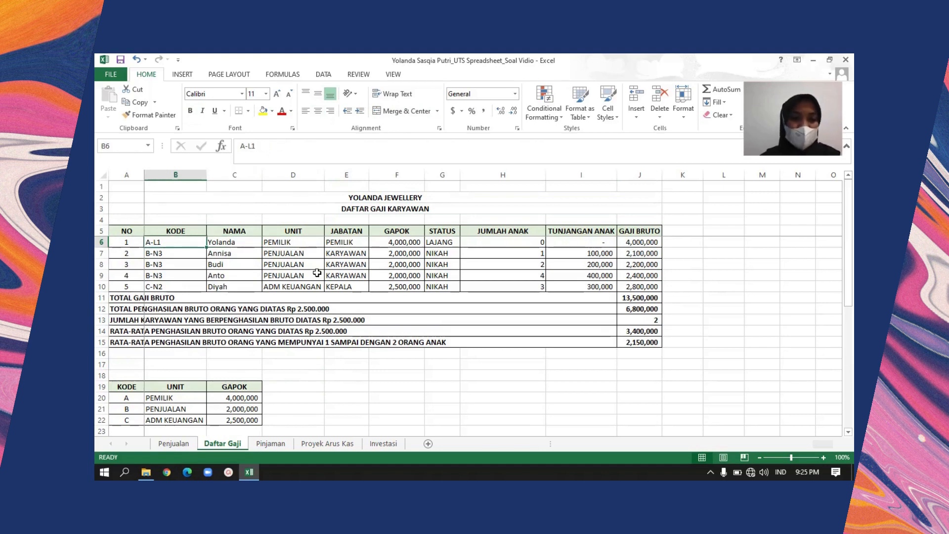
{"action": "key", "text": "Down"}
{"action": "key", "text": "Down"}
{"action": "key", "text": "Down"}
{"action": "key", "text": "Right"}
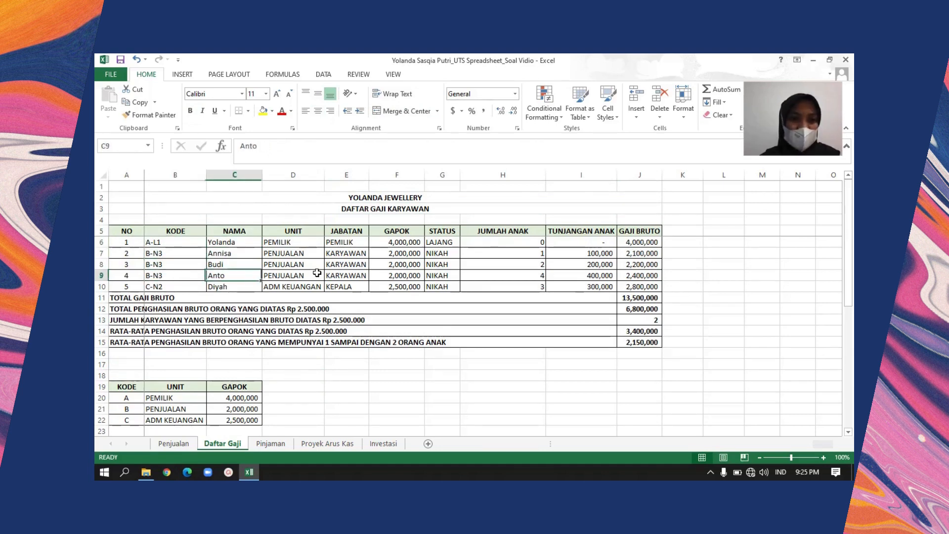
{"action": "key", "text": "Up"}
{"action": "key", "text": "Up"}
{"action": "key", "text": "Up"}
{"action": "key", "text": "Down"}
Examine the nested IF and LEFT formula that derives UNIT from the employee code in D6
{"action": "key", "text": "Down"}
{"action": "key", "text": "Down"}
{"action": "key", "text": "Right"}
{"action": "key", "text": "Up"}
{"action": "key", "text": "Up"}
{"action": "key", "text": "Up"}
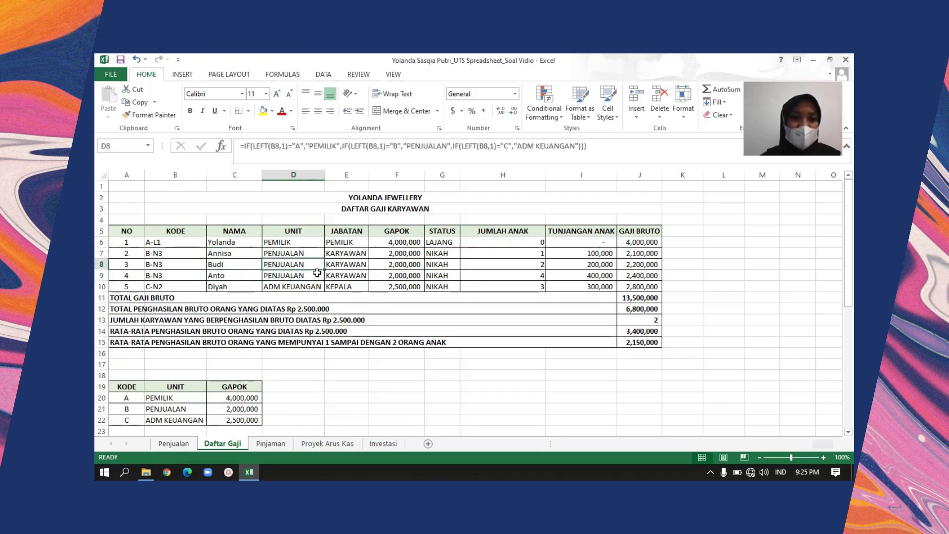
{"action": "key", "text": "Down"}
{"action": "key", "text": "Up"}
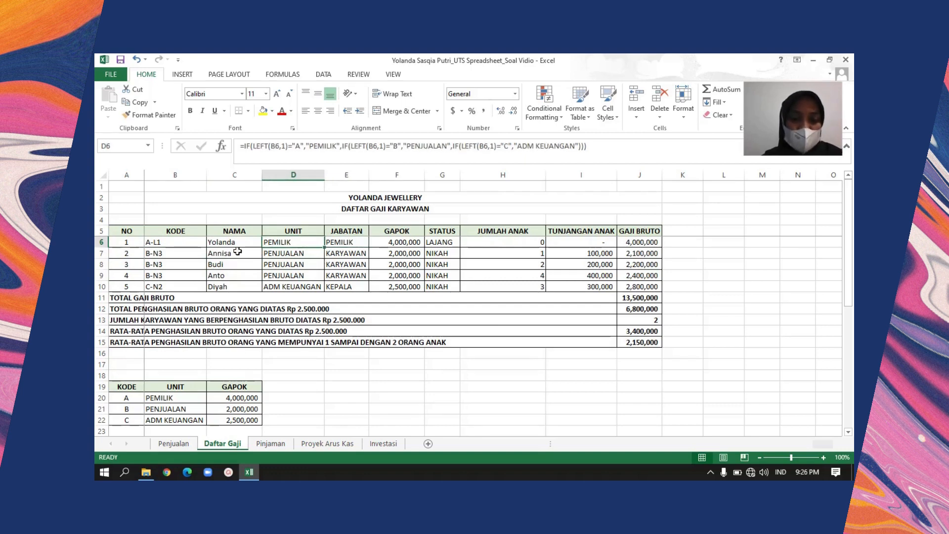
{"action": "key", "text": "Down"}
{"action": "key", "text": "Up"}
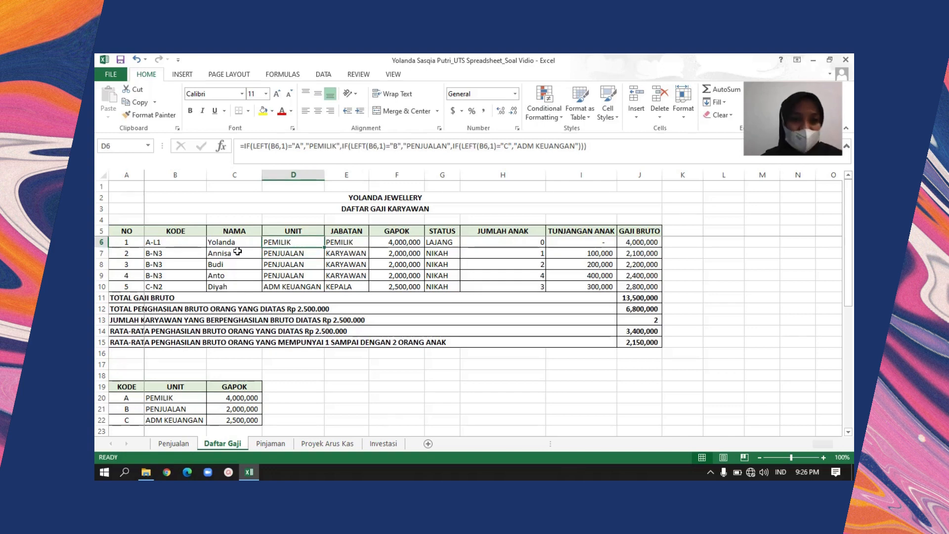
{"action": "key", "text": "Left"}
{"action": "key", "text": "Right"}
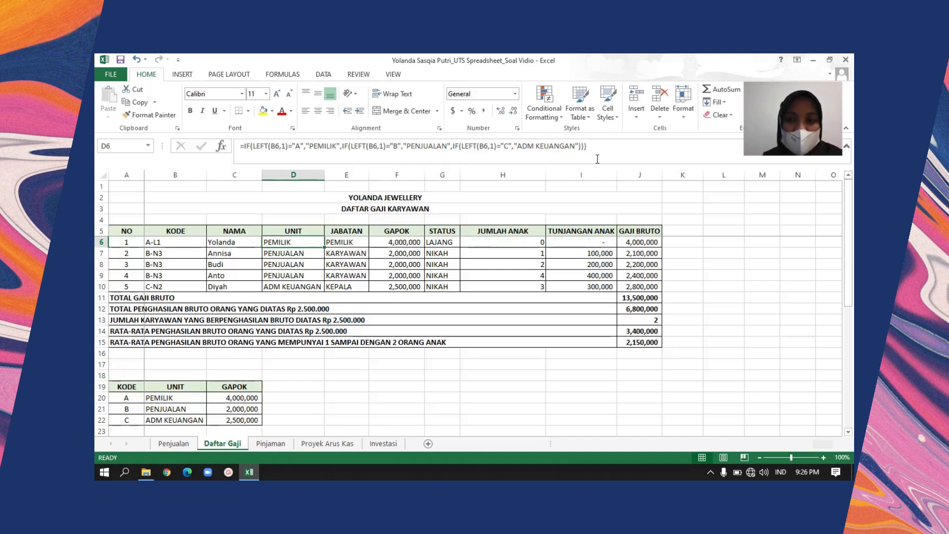
{"action": "left_click", "coordinate": [305, 250]}
{"action": "key", "text": "Up"}
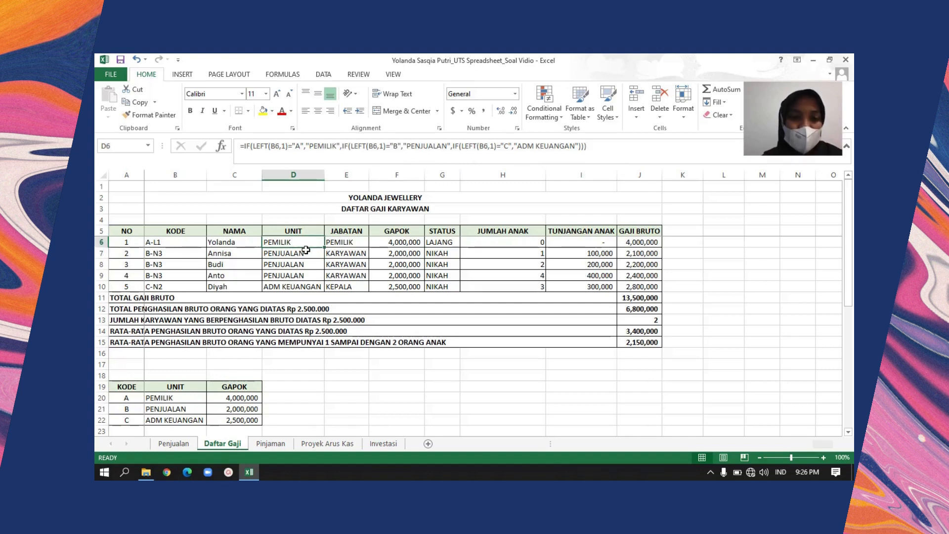
{"action": "key", "text": "Left"}
{"action": "key", "text": "Right"}
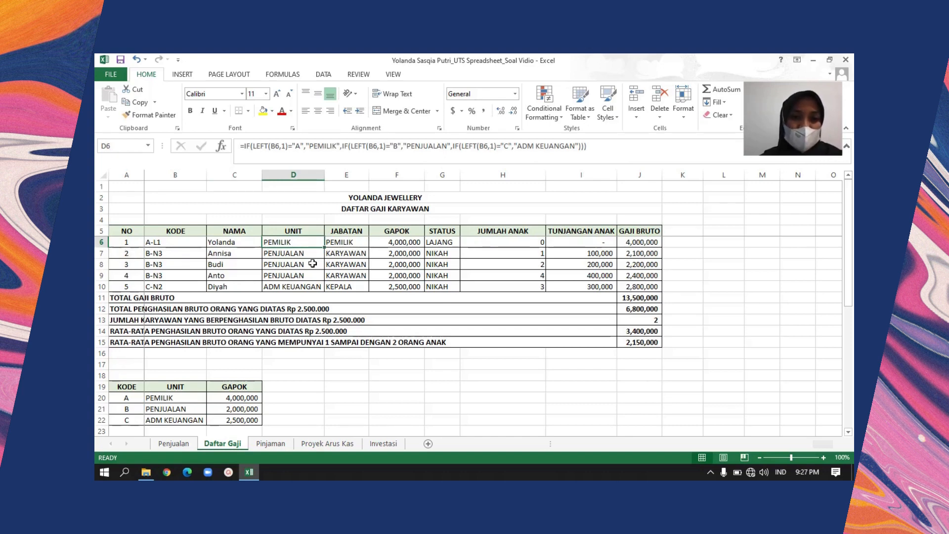
Fill the UNIT formula from D6 down to D10 and check the copied formulas in each row
{"action": "left_click_drag", "start_coordinate": [323, 248], "coordinate": [322, 289]}
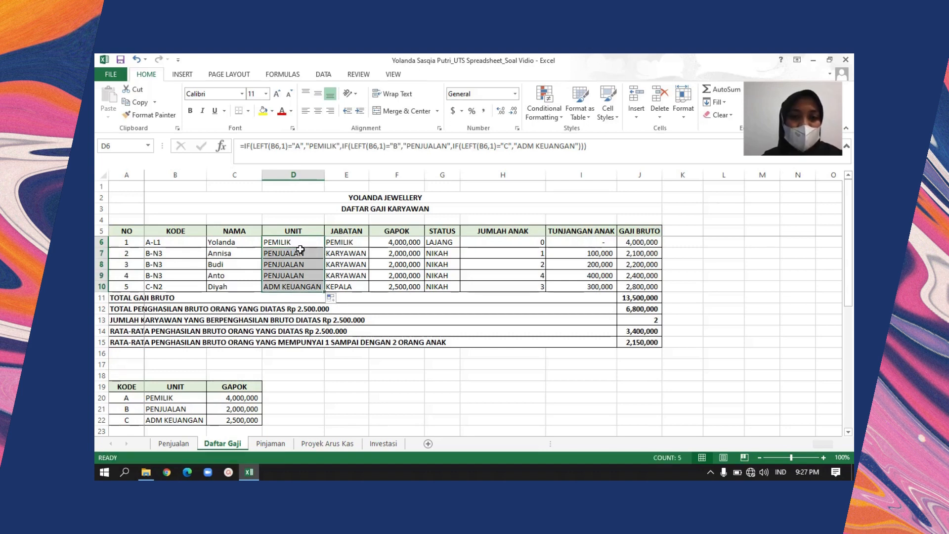
{"action": "key", "text": "Down"}
{"action": "key", "text": "Down"}
{"action": "key", "text": "Down"}
{"action": "key", "text": "Up"}
{"action": "key", "text": "Up"}
{"action": "key", "text": "Up"}
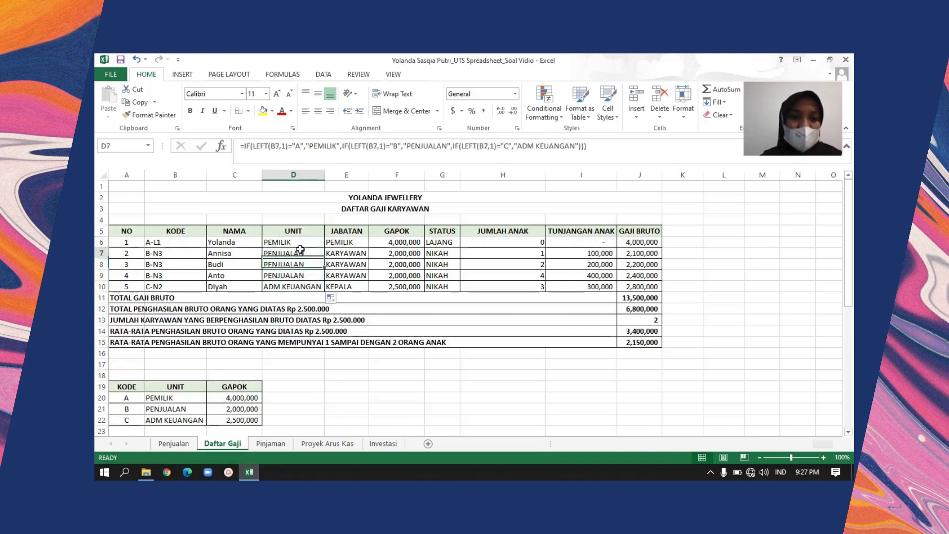
{"action": "key", "text": "Down"}
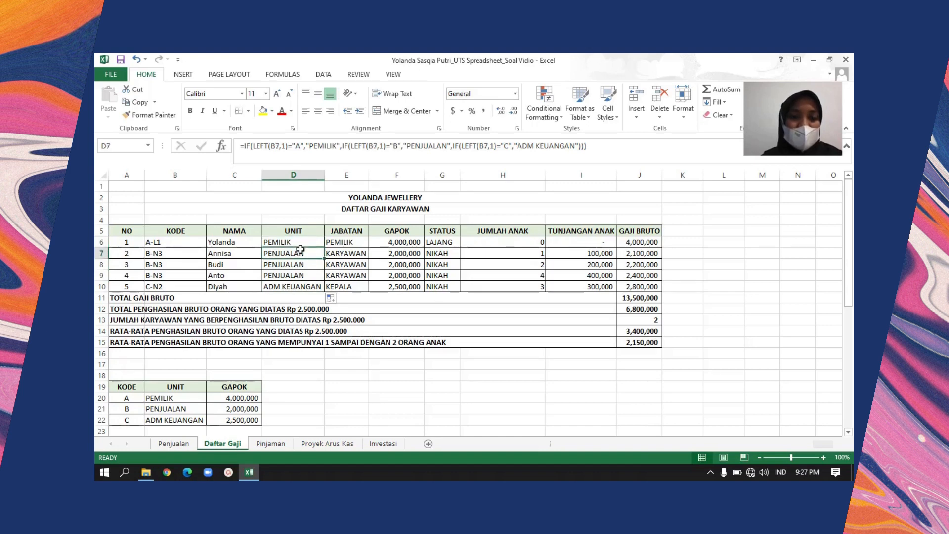
{"action": "key", "text": "Down"}
{"action": "key", "text": "Down"}
{"action": "key", "text": "Down"}
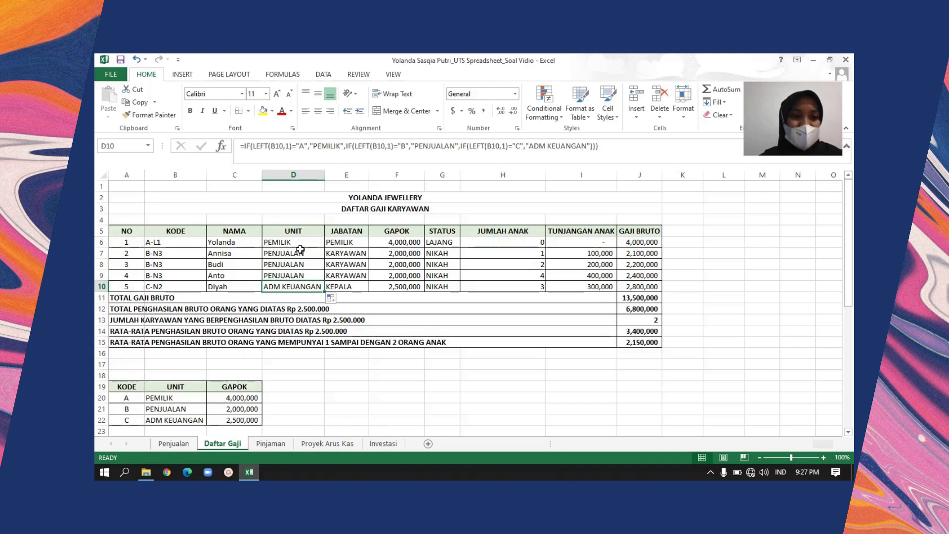
Examine the nested IF and RIGHT formula that derives JABATAN from the employee code in E6
{"action": "key", "text": "Right"}
{"action": "key", "text": "Up"}
{"action": "key", "text": "Up"}
{"action": "key", "text": "Up"}
{"action": "key", "text": "ctrl+c"}
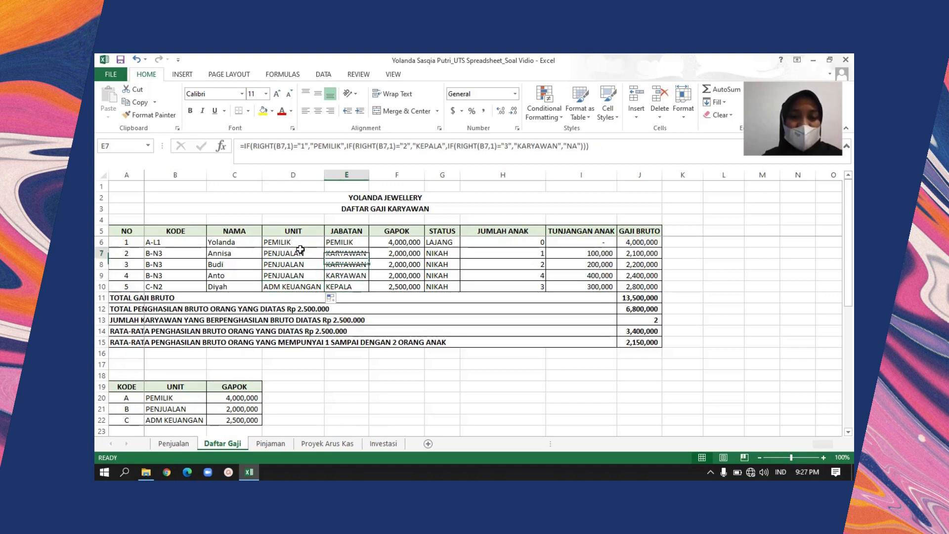
{"action": "key", "text": "Escape"}
{"action": "key", "text": "Up"}
{"action": "key", "text": "Up"}
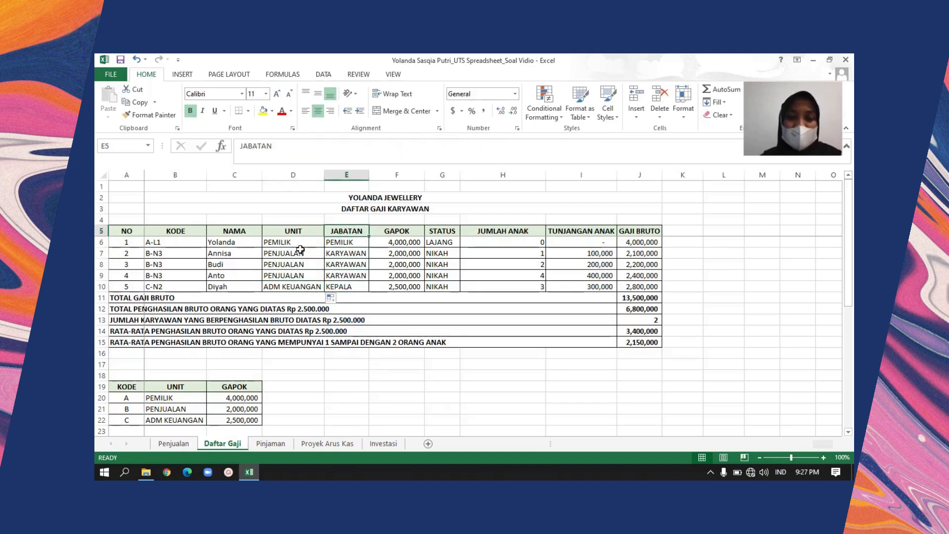
{"action": "key", "text": "Down"}
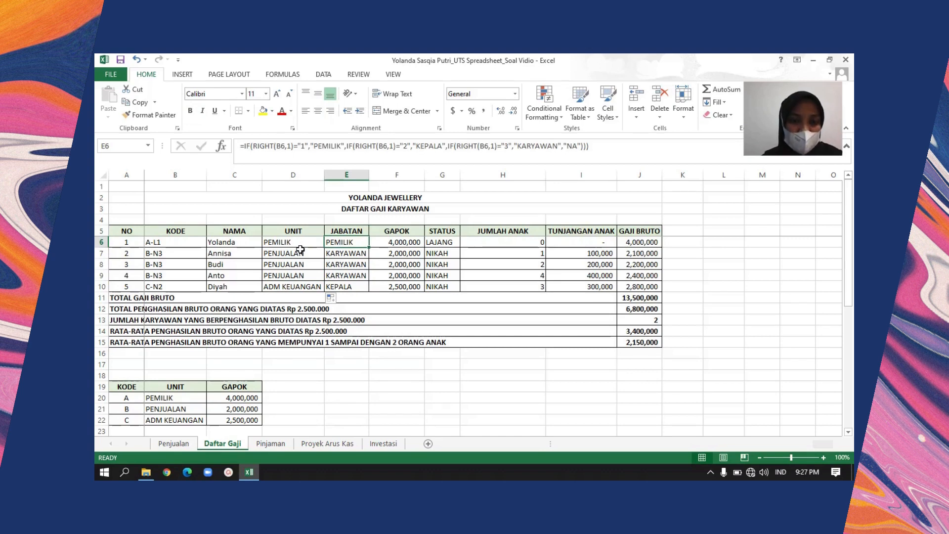
Compare the employee code in B6 with the JABATAN rules for codes 1, 2 and 3 in rows 25 to 27
{"action": "left_click", "coordinate": [174, 241]}
{"action": "key", "text": "Down"}
{"action": "key", "text": "Down"}
{"action": "key", "text": "Down"}
{"action": "key", "text": "Down"}
{"action": "key", "text": "Down"}
{"action": "key", "text": "Down"}
{"action": "key", "text": "Down"}
{"action": "key", "text": "Down"}
{"action": "key", "text": "Down"}
{"action": "key", "text": "Down"}
{"action": "key", "text": "Down"}
{"action": "key", "text": "Down"}
{"action": "key", "text": "Down"}
{"action": "key", "text": "Down"}
{"action": "key", "text": "Down"}
{"action": "key", "text": "Down"}
{"action": "key", "text": "Down"}
{"action": "key", "text": "Down"}
{"action": "key", "text": "Down"}
{"action": "key", "text": "Down"}
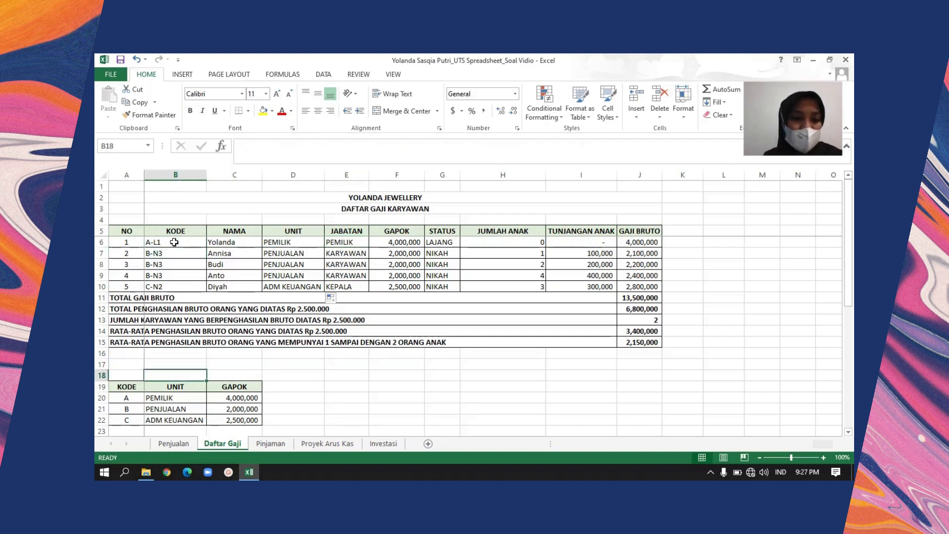
{"action": "key", "text": "Down"}
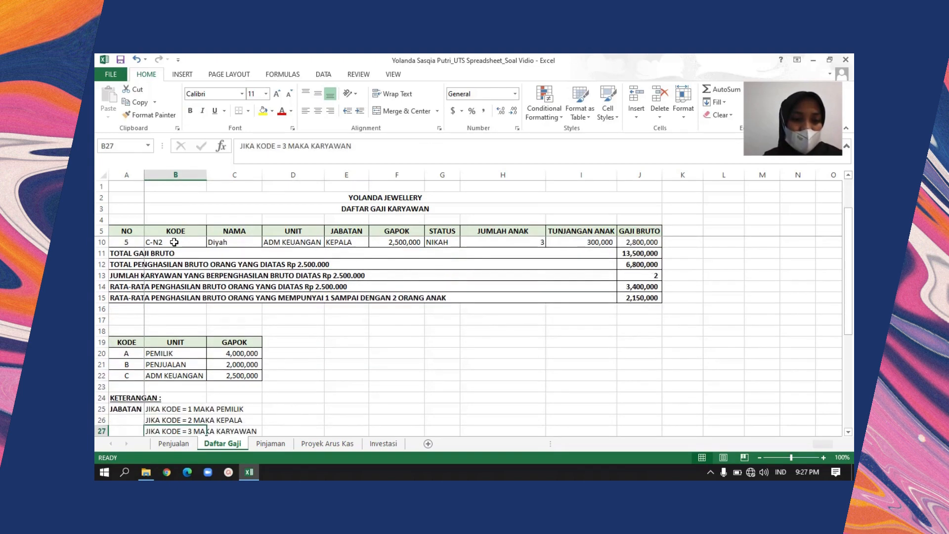
{"action": "key", "text": "Up"}
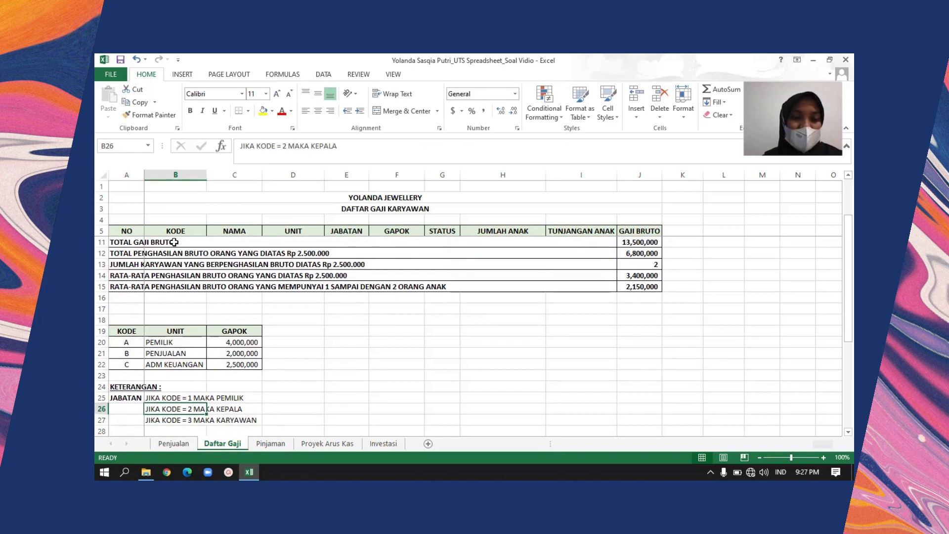
{"action": "key", "text": "Down"}
{"action": "key", "text": "Up"}
{"action": "key", "text": "Up"}
{"action": "key", "text": "Up"}
{"action": "key", "text": "Up"}
{"action": "key", "text": "Up"}
{"action": "key", "text": "Up"}
{"action": "key", "text": "Up"}
{"action": "key", "text": "Up"}
{"action": "key", "text": "Up"}
{"action": "key", "text": "Up"}
{"action": "key", "text": "Up"}
{"action": "key", "text": "Up"}
{"action": "key", "text": "Up"}
{"action": "key", "text": "Up"}
{"action": "key", "text": "Up"}
{"action": "key", "text": "Up"}
{"action": "key", "text": "Up"}
{"action": "key", "text": "Up"}
{"action": "key", "text": "Up"}
{"action": "key", "text": "Up"}
{"action": "key", "text": "Up"}
{"action": "key", "text": "Up"}
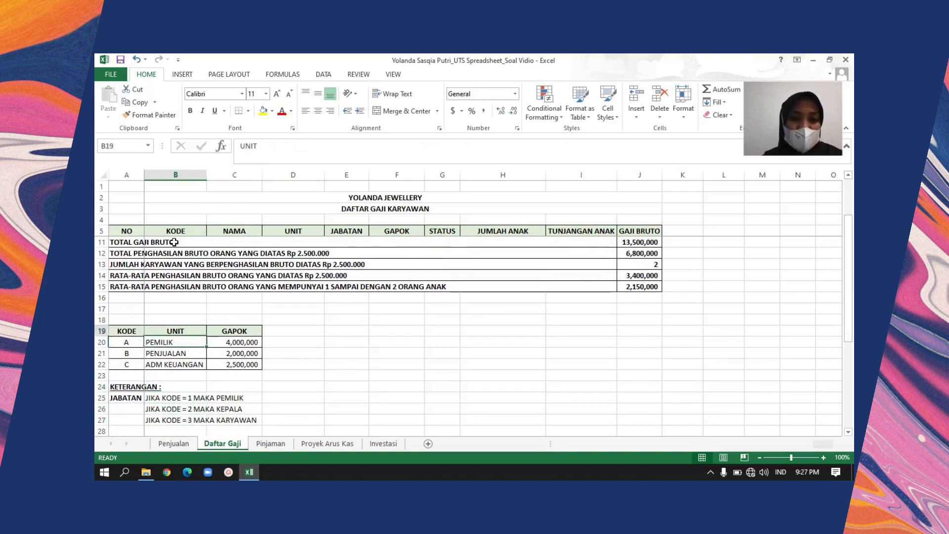
Fill the JABATAN formula from E6 down to E10 and check the copied formulas in rows 6, 7 and 10
{"action": "key", "text": "Down"}
{"action": "key", "text": "Down"}
{"action": "key", "text": "Down"}
{"action": "key", "text": "Down"}
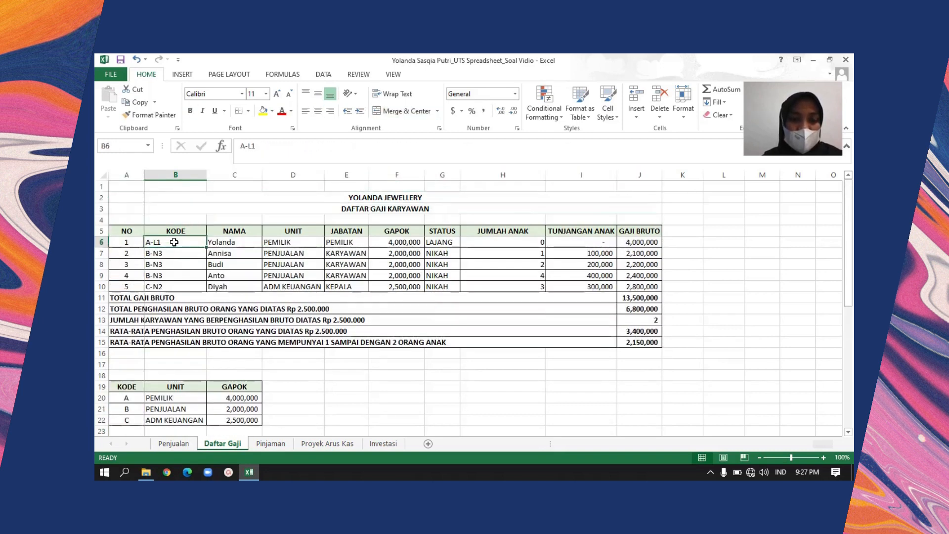
{"action": "key", "text": "Right"}
{"action": "key", "text": "Right"}
{"action": "key", "text": "Right"}
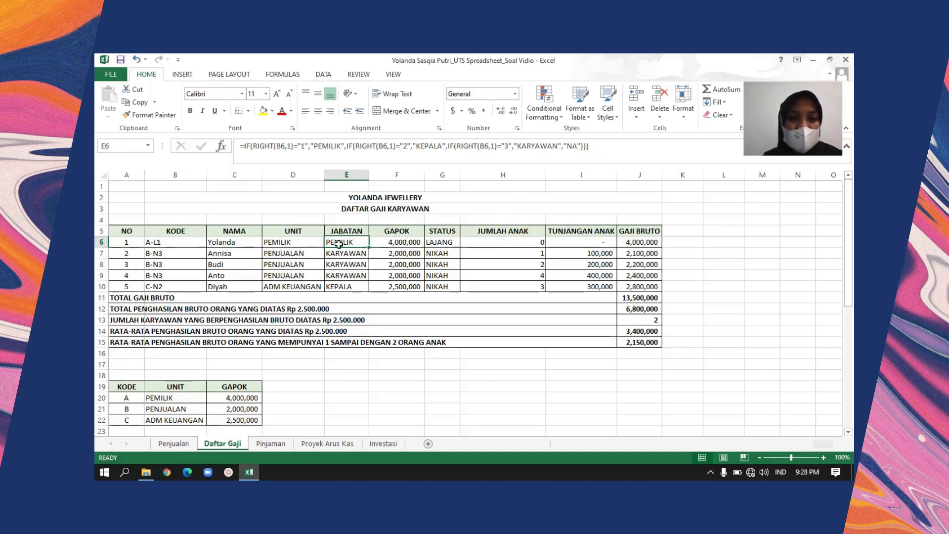
{"action": "double_click", "coordinate": [368, 248]}
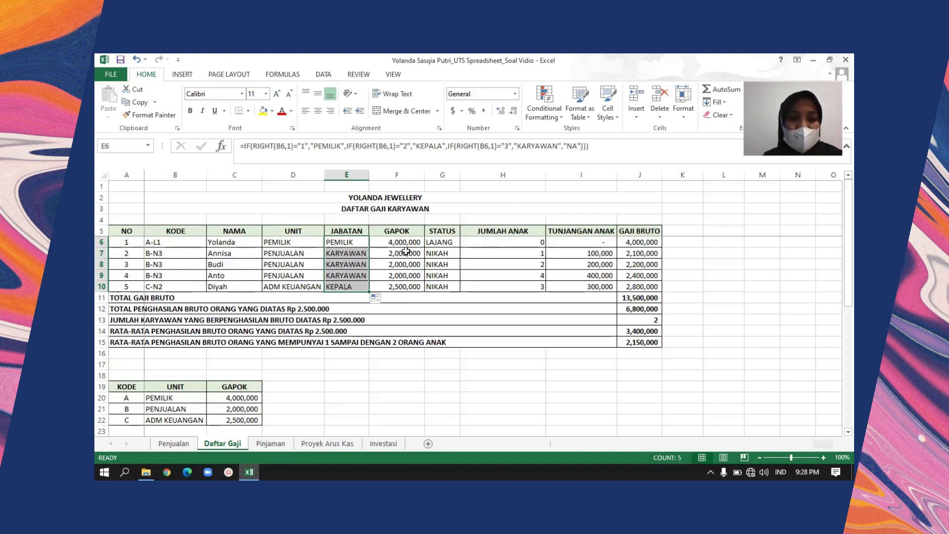
{"action": "left_click", "coordinate": [348, 240]}
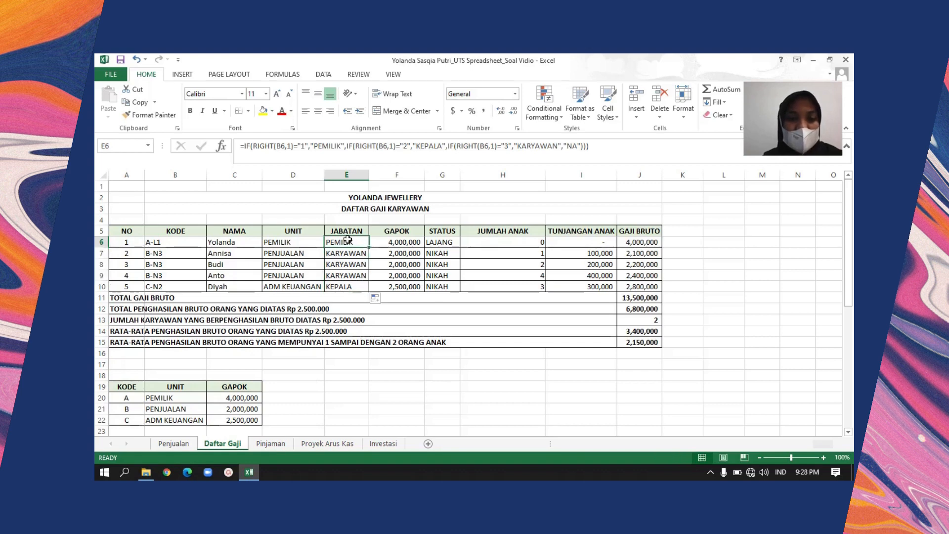
{"action": "left_click", "coordinate": [356, 253]}
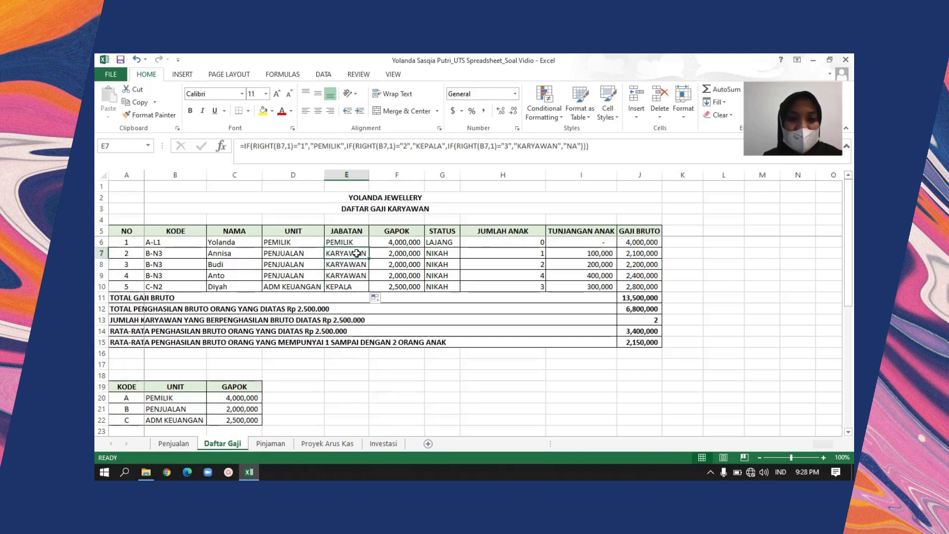
{"action": "left_click", "coordinate": [356, 290]}
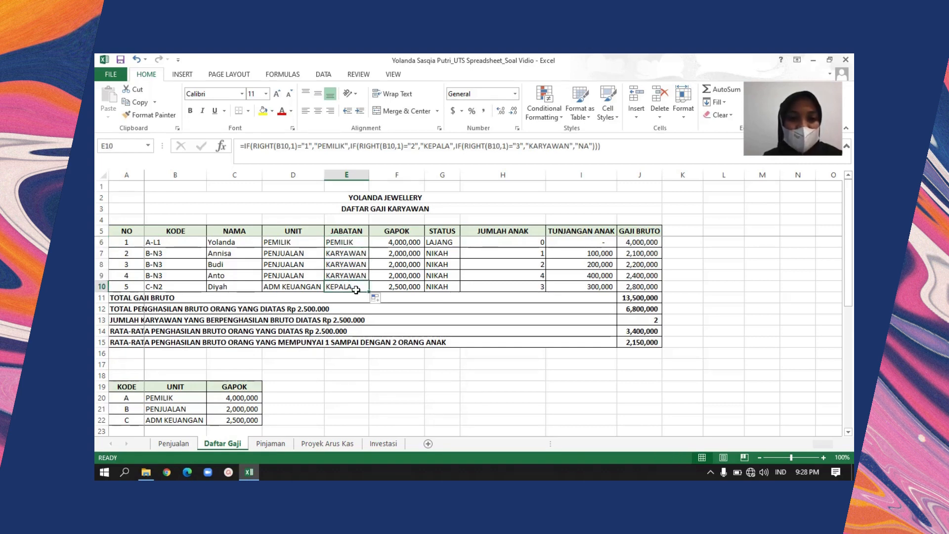
Examine the GAPOK formula with VALUE and nested IF in F6, and fill it down to F10
{"action": "left_click", "coordinate": [397, 242]}
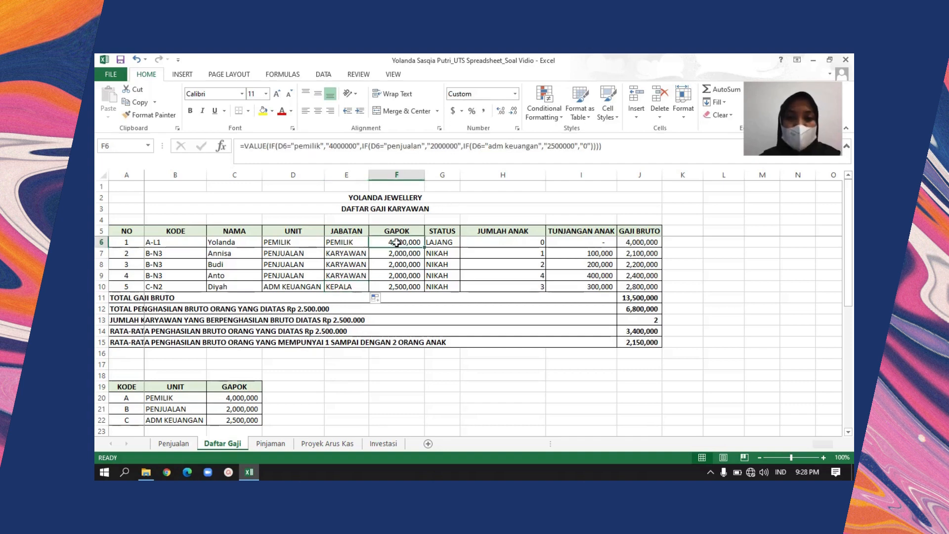
{"action": "key", "text": "Down"}
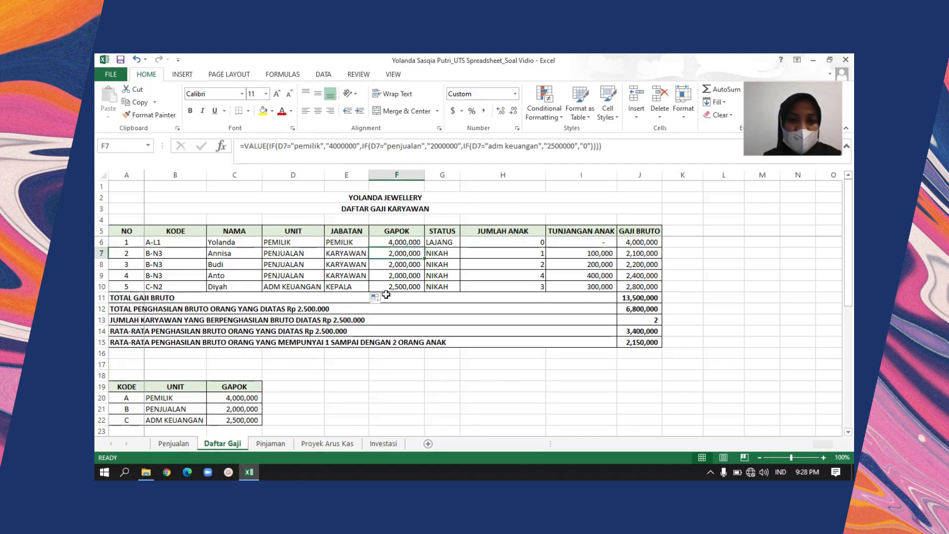
{"action": "key", "text": "Up"}
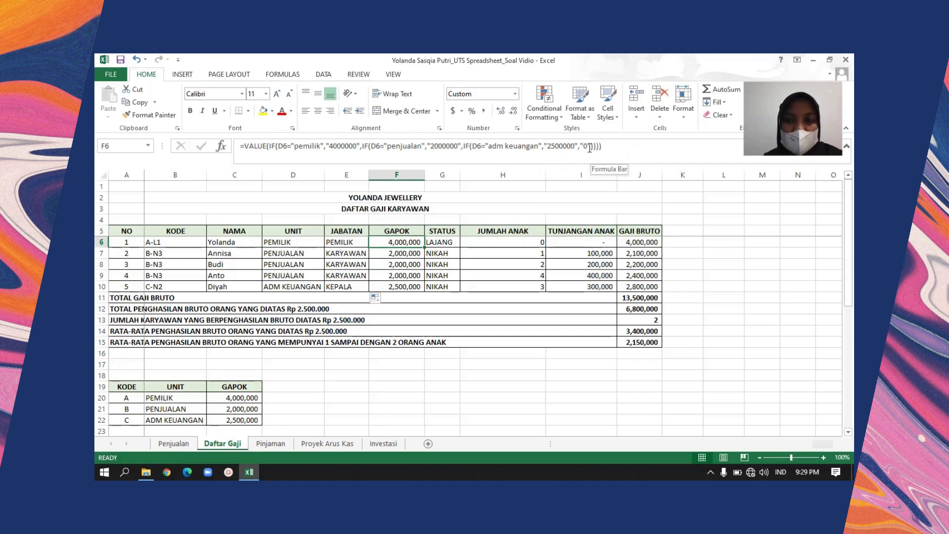
{"action": "left_click", "coordinate": [403, 256]}
{"action": "key", "text": "Up"}
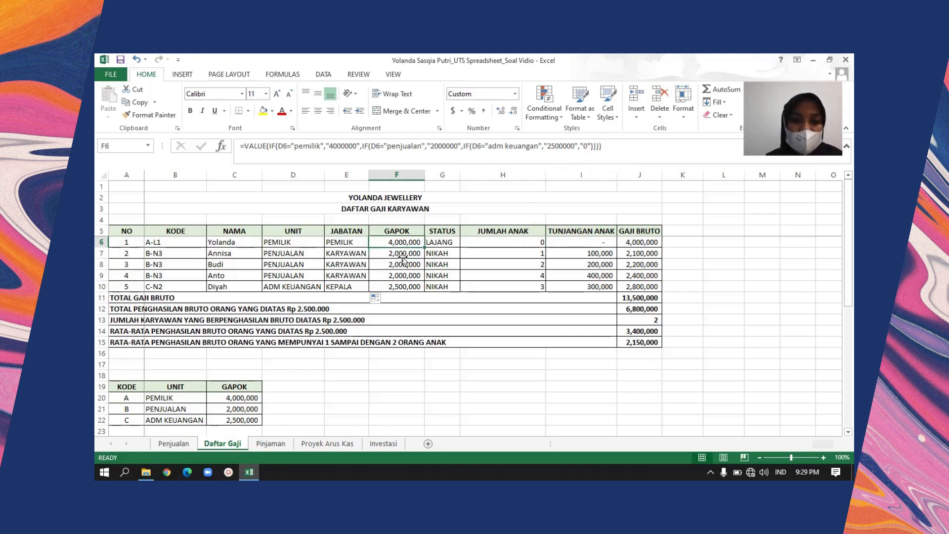
{"action": "left_click_drag", "start_coordinate": [425, 249], "coordinate": [424, 279]}
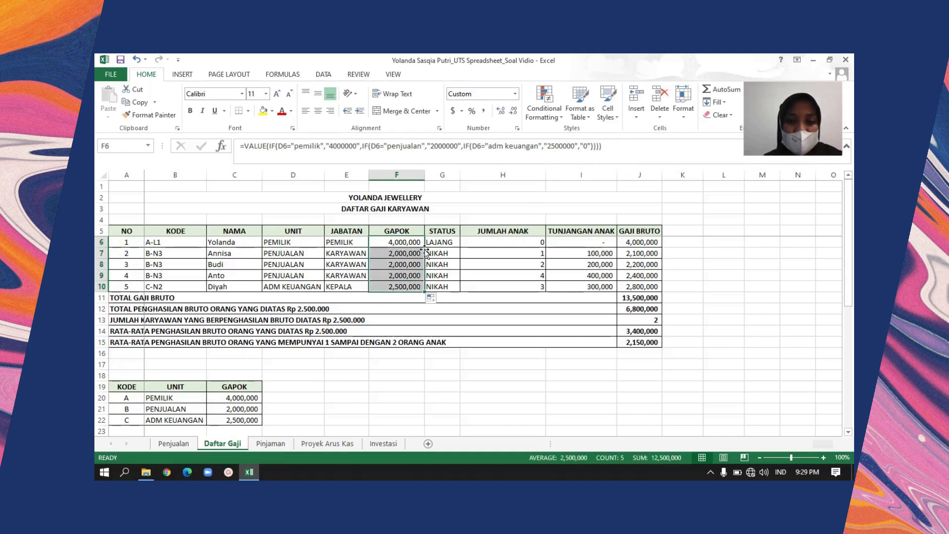
Examine the IF and MID formula that derives STATUS in G6, and fill it down to G10
{"action": "left_click", "coordinate": [440, 242]}
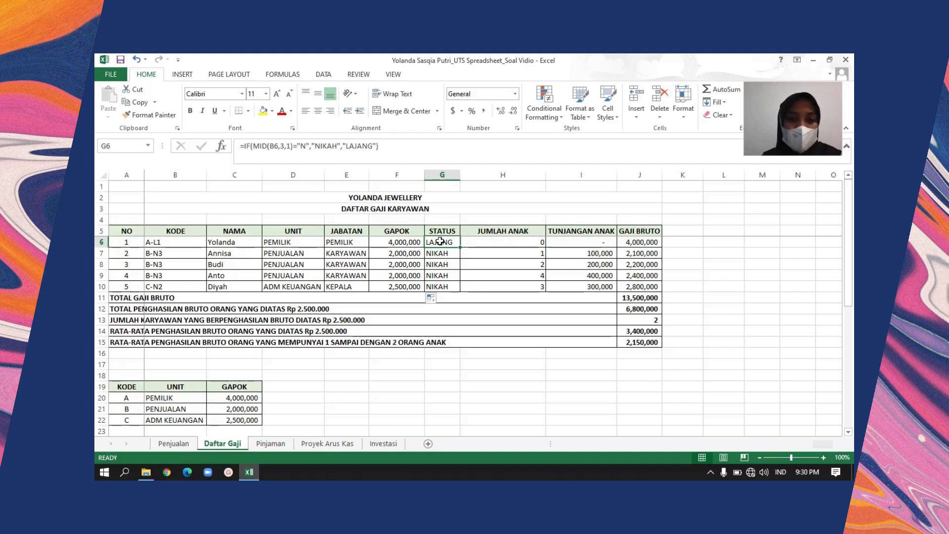
{"action": "key", "text": "Left"}
{"action": "key", "text": "Right"}
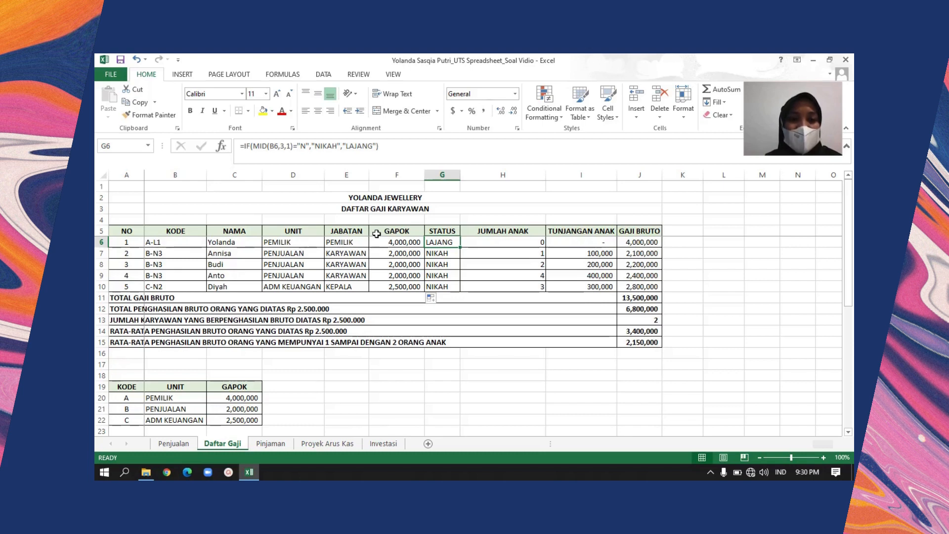
{"action": "double_click", "coordinate": [460, 248]}
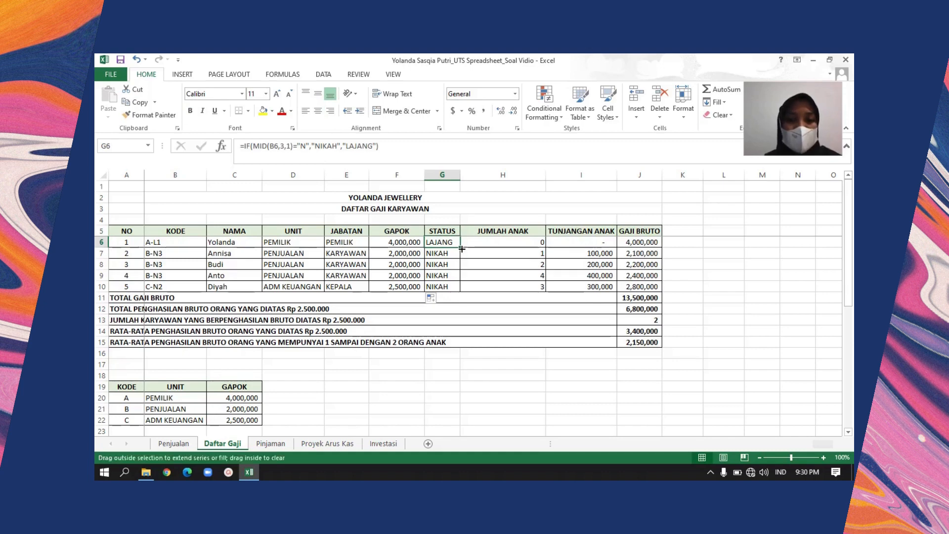
Review the number of children entered for each employee in the JUMLAH ANAK column, starting at H6
{"action": "left_click", "coordinate": [472, 243]}
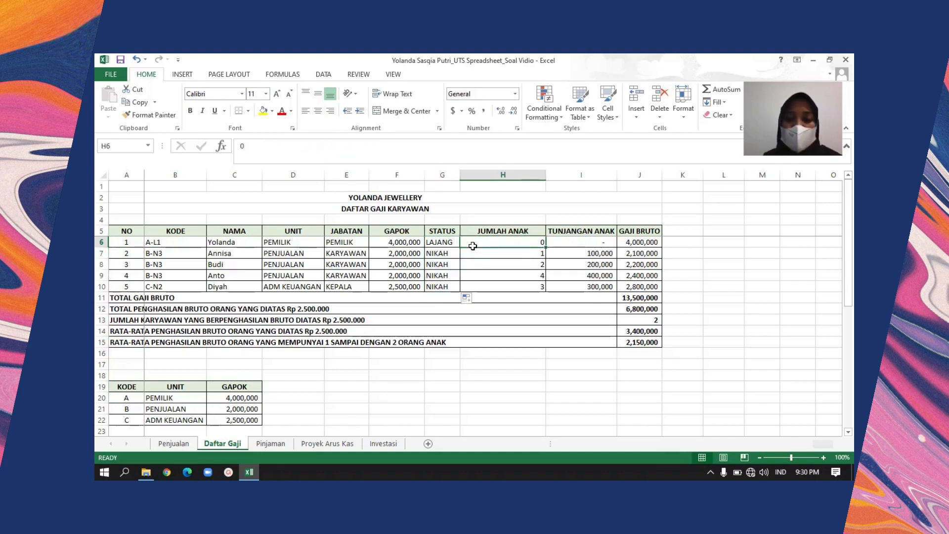
{"action": "key", "text": "Up"}
{"action": "key", "text": "Down"}
{"action": "key", "text": "Down"}
{"action": "key", "text": "Down"}
{"action": "key", "text": "Down"}
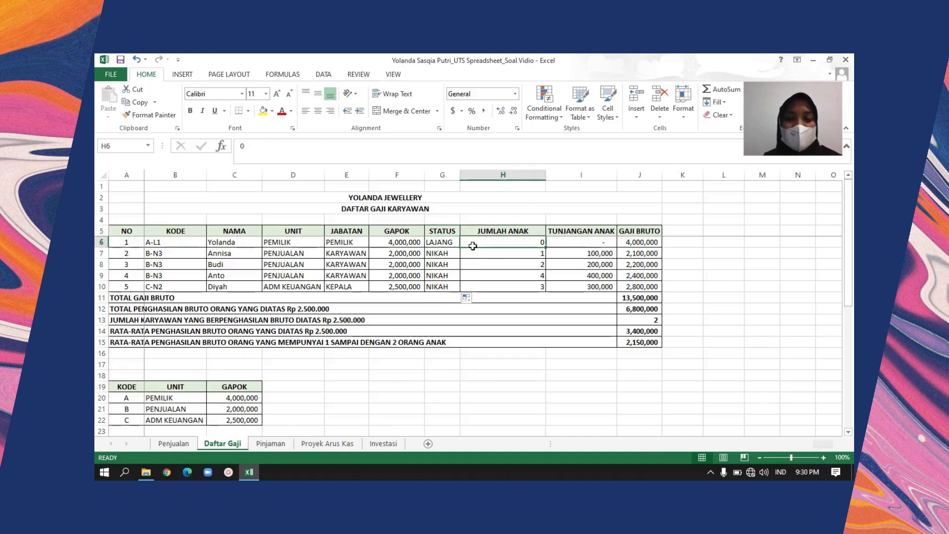
{"action": "key", "text": "Down"}
{"action": "key", "text": "Up"}
{"action": "key", "text": "Up"}
{"action": "key", "text": "Up"}
{"action": "key", "text": "Up"}
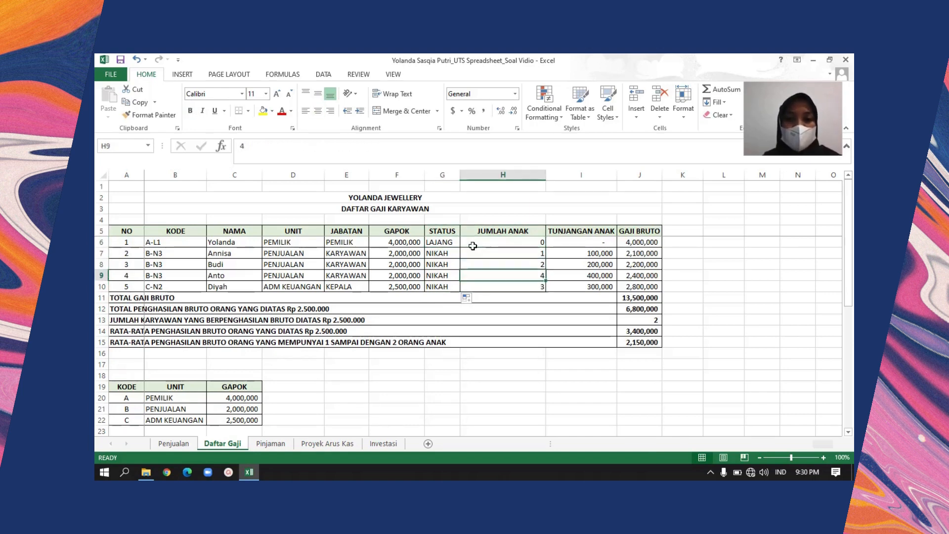
Compare the TUNJANGAN ANAK formula in I6 with the child allowance rules in rows 35 to 37
{"action": "key", "text": "Right"}
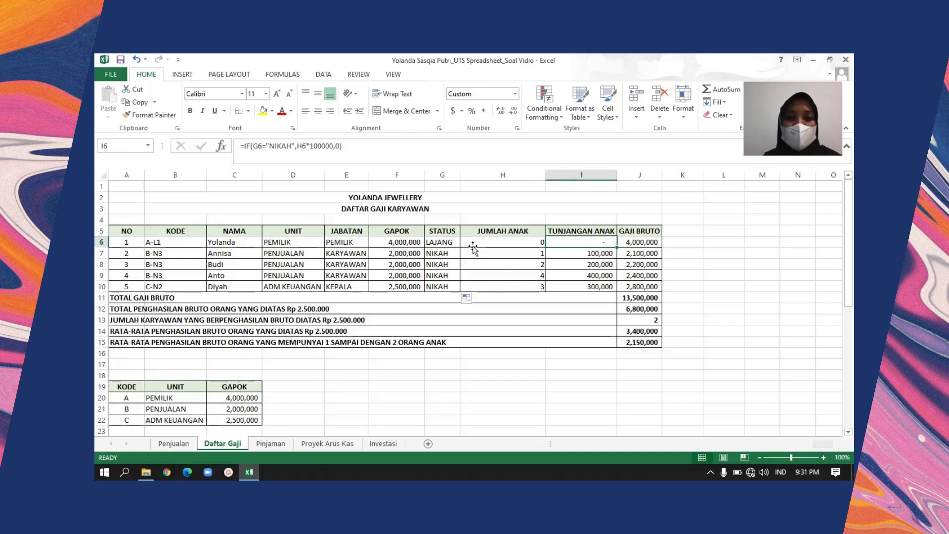
{"action": "key", "text": "Down"}
{"action": "key", "text": "Down"}
{"action": "key", "text": "Down"}
{"action": "key", "text": "Down"}
{"action": "key", "text": "Down"}
{"action": "key", "text": "Down"}
{"action": "key", "text": "Down"}
{"action": "key", "text": "Down"}
{"action": "key", "text": "Down"}
{"action": "key", "text": "Down"}
{"action": "key", "text": "Down"}
{"action": "key", "text": "Down"}
{"action": "key", "text": "Down"}
{"action": "key", "text": "Down"}
{"action": "key", "text": "Down"}
{"action": "key", "text": "Down"}
{"action": "key", "text": "Down"}
{"action": "key", "text": "Down"}
{"action": "key", "text": "Down"}
{"action": "key", "text": "Down"}
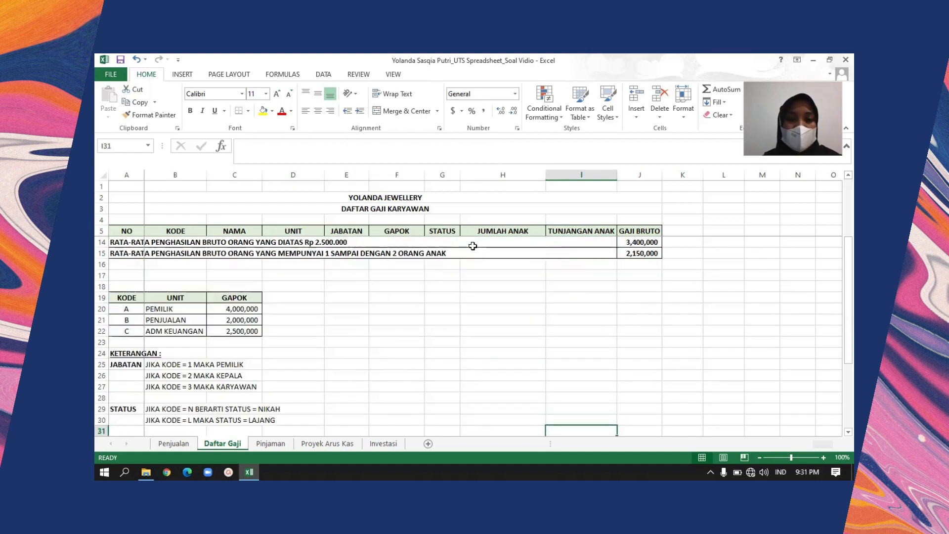
{"action": "key", "text": "Left"}
{"action": "key", "text": "Home"}
{"action": "key", "text": "Down"}
{"action": "key", "text": "Down"}
{"action": "key", "text": "Down"}
{"action": "key", "text": "Down"}
{"action": "key", "text": "Down"}
{"action": "key", "text": "Down"}
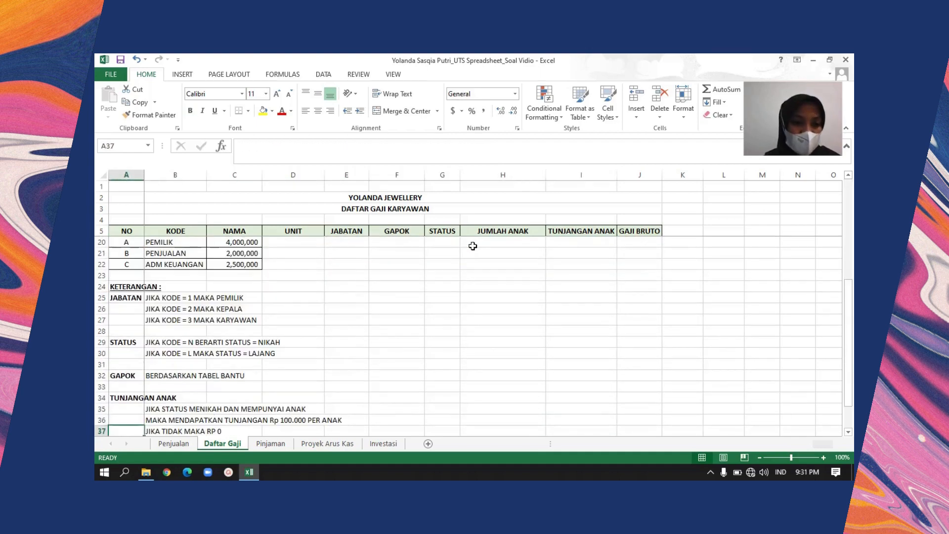
{"action": "key", "text": "Right"}
{"action": "key", "text": "Up"}
{"action": "key", "text": "Up"}
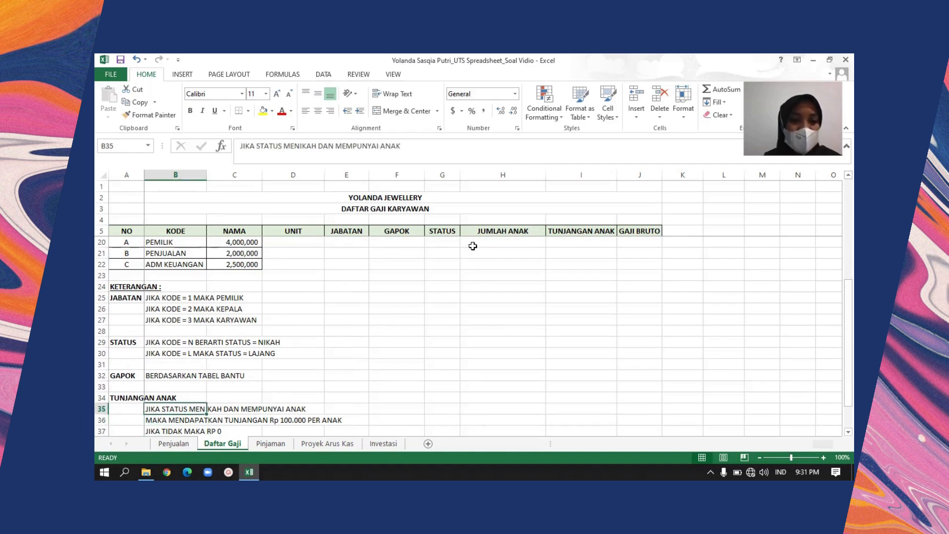
{"action": "key", "text": "Down"}
{"action": "key", "text": "Up"}
{"action": "key", "text": "Up"}
{"action": "key", "text": "Up"}
{"action": "key", "text": "Up"}
{"action": "key", "text": "Up"}
{"action": "key", "text": "Up"}
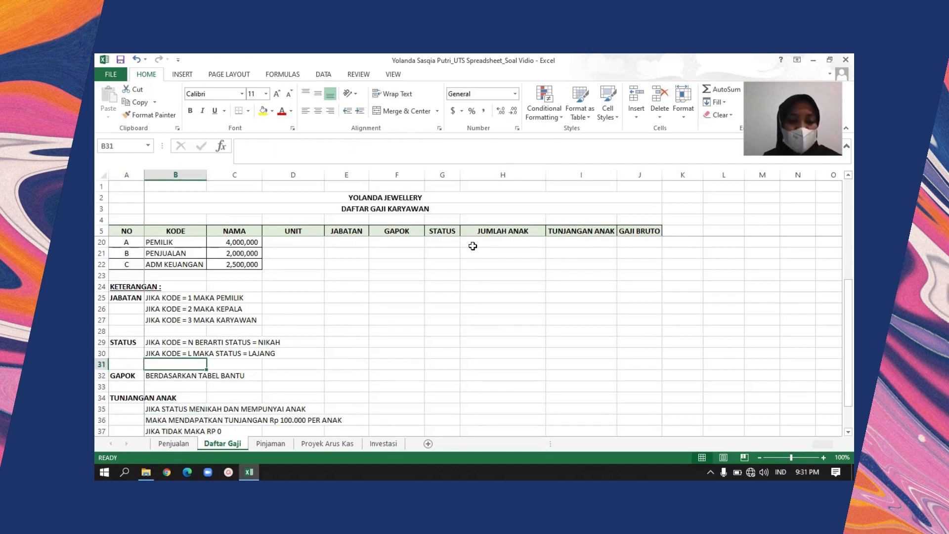
Examine the IF formula in I6 that multiplies the number of children by 100000, and fill it down to I10
{"action": "key", "text": "Up"}
{"action": "key", "text": "Up"}
{"action": "key", "text": "Up"}
{"action": "key", "text": "Up"}
{"action": "key", "text": "Up"}
{"action": "key", "text": "Up"}
{"action": "key", "text": "Up"}
{"action": "key", "text": "Up"}
{"action": "key", "text": "Up"}
{"action": "key", "text": "Up"}
{"action": "key", "text": "Up"}
{"action": "key", "text": "Up"}
{"action": "key", "text": "Up"}
{"action": "key", "text": "Up"}
{"action": "key", "text": "Up"}
{"action": "key", "text": "Up"}
{"action": "key", "text": "Up"}
{"action": "key", "text": "Up"}
{"action": "key", "text": "Up"}
{"action": "key", "text": "Up"}
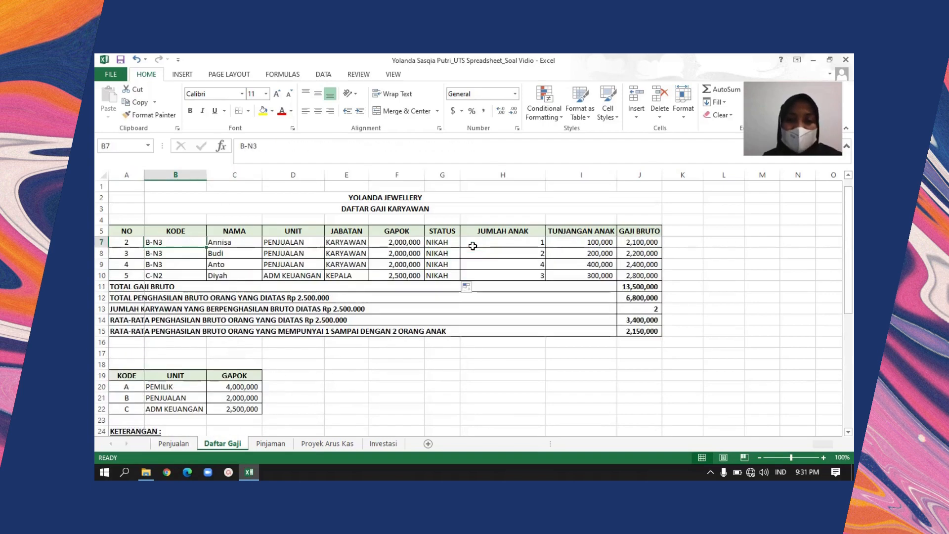
{"action": "key", "text": "Right"}
{"action": "key", "text": "Right"}
{"action": "key", "text": "Right"}
{"action": "key", "text": "Right"}
{"action": "key", "text": "Right"}
{"action": "key", "text": "Right"}
{"action": "key", "text": "Right"}
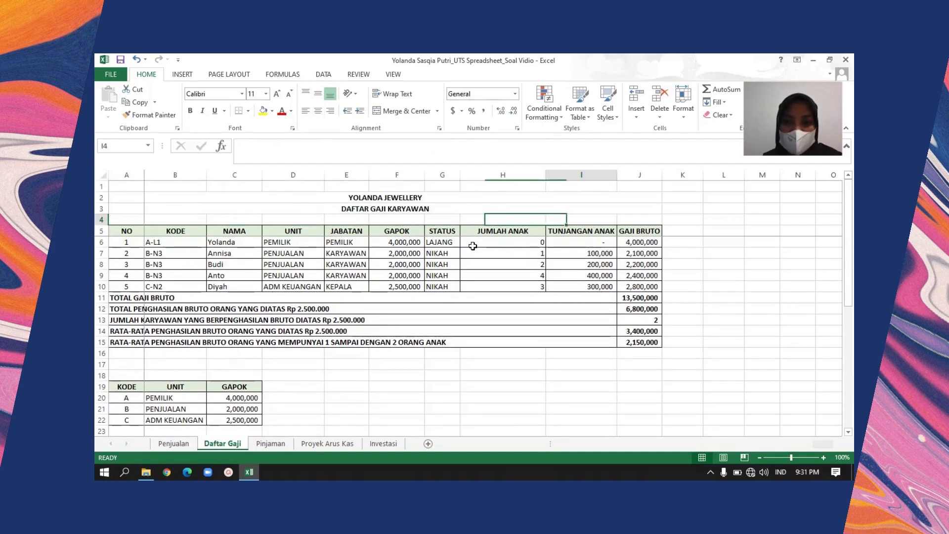
{"action": "key", "text": "Down"}
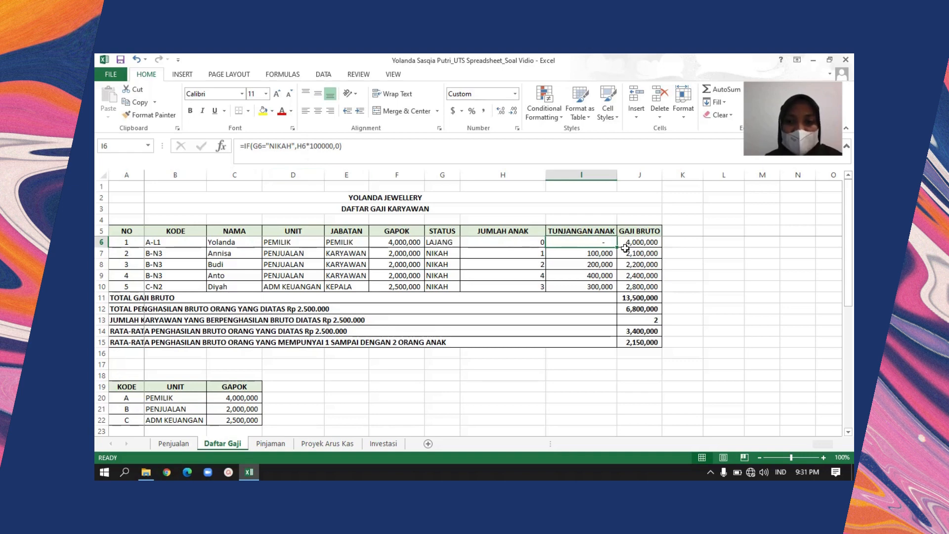
{"action": "left_click_drag", "start_coordinate": [619, 250], "coordinate": [617, 291]}
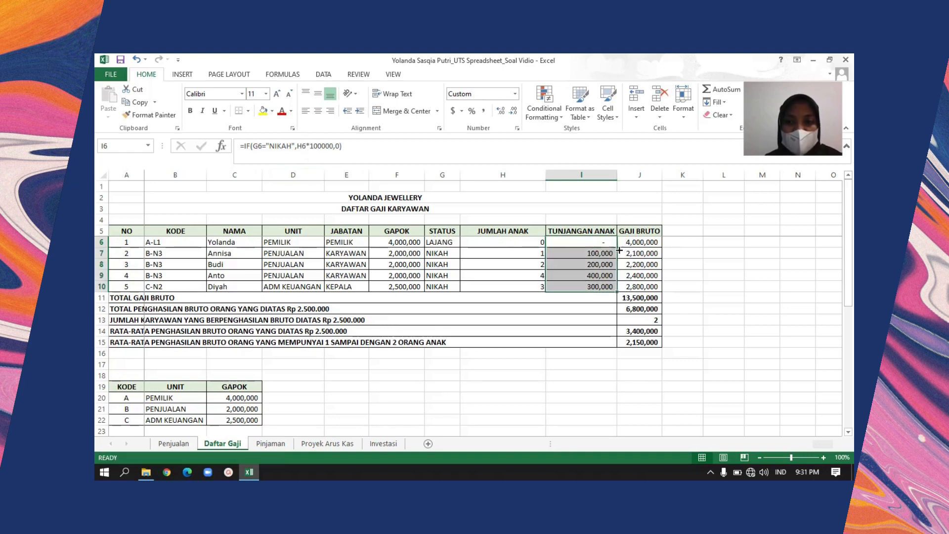
Check the copied TUNJANGAN ANAK formulas below I6 against the number of children in each row
{"action": "left_click", "coordinate": [601, 253]}
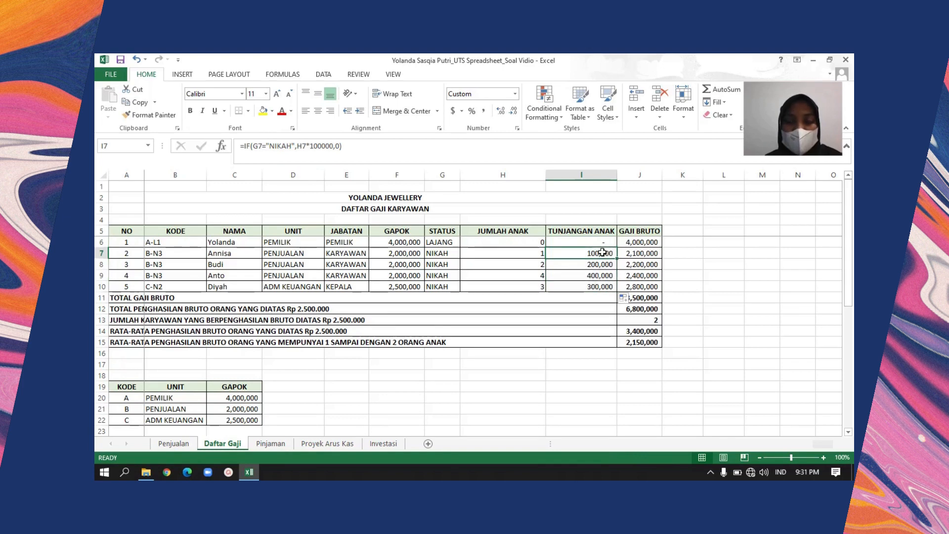
{"action": "key", "text": "Down"}
{"action": "key", "text": "Down"}
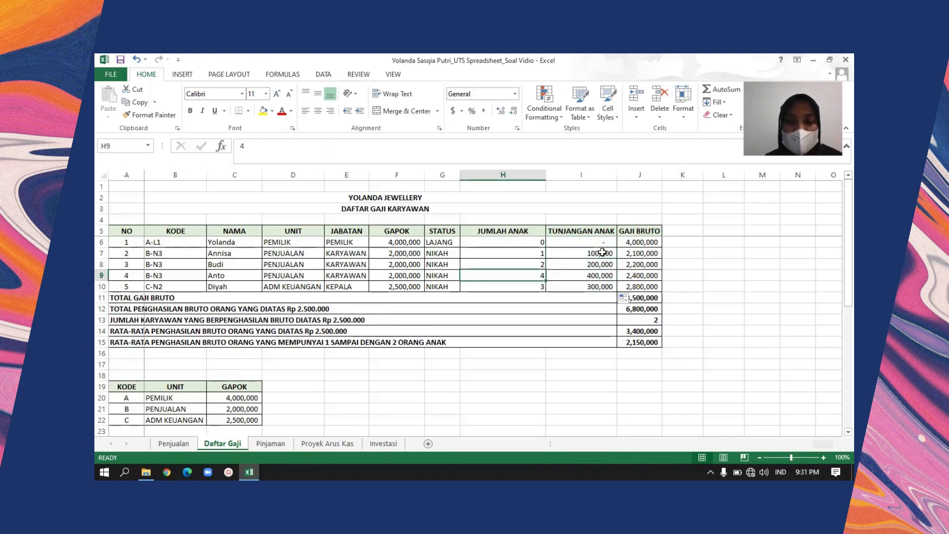
{"action": "key", "text": "Down"}
{"action": "key", "text": "Up"}
{"action": "key", "text": "Up"}
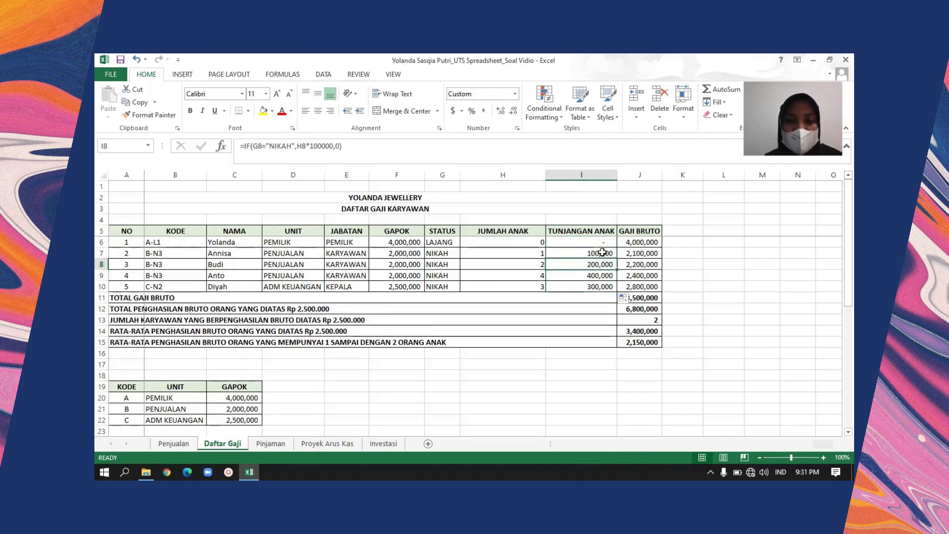
Examine the GAJI BRUTO formula in J6 and relate it to the TUNJANGAN ANAK and GAPOK columns it adds
{"action": "left_click", "coordinate": [634, 245]}
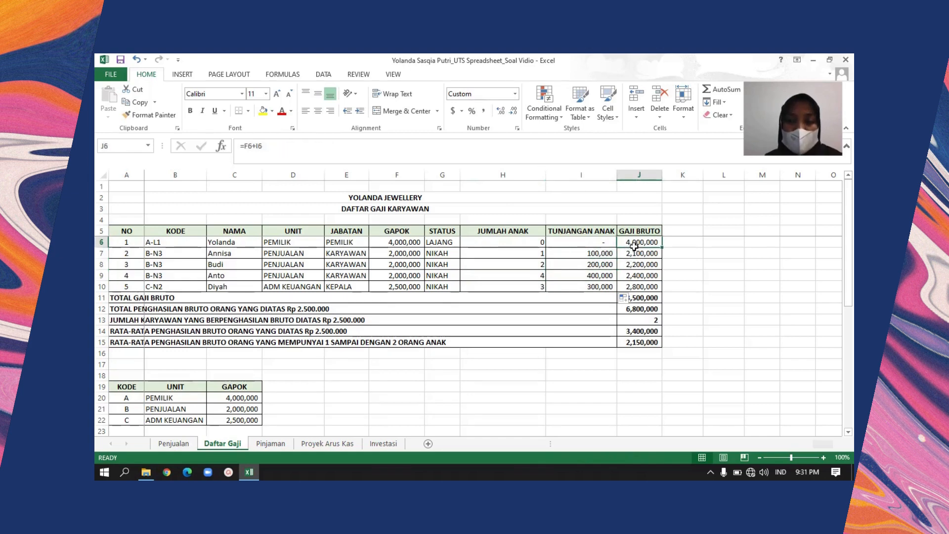
{"action": "key", "text": "Left"}
{"action": "key", "text": "Right"}
{"action": "key", "text": "Up"}
{"action": "key", "text": "Left"}
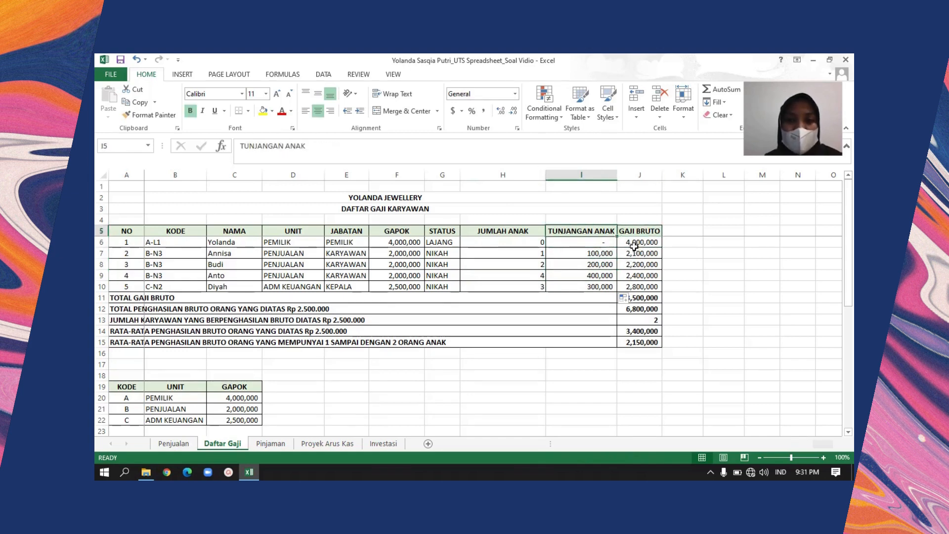
{"action": "key", "text": "Left"}
{"action": "key", "text": "Left"}
{"action": "key", "text": "Left"}
{"action": "key", "text": "Left"}
{"action": "key", "text": "Down"}
{"action": "key", "text": "Right"}
{"action": "key", "text": "Up"}
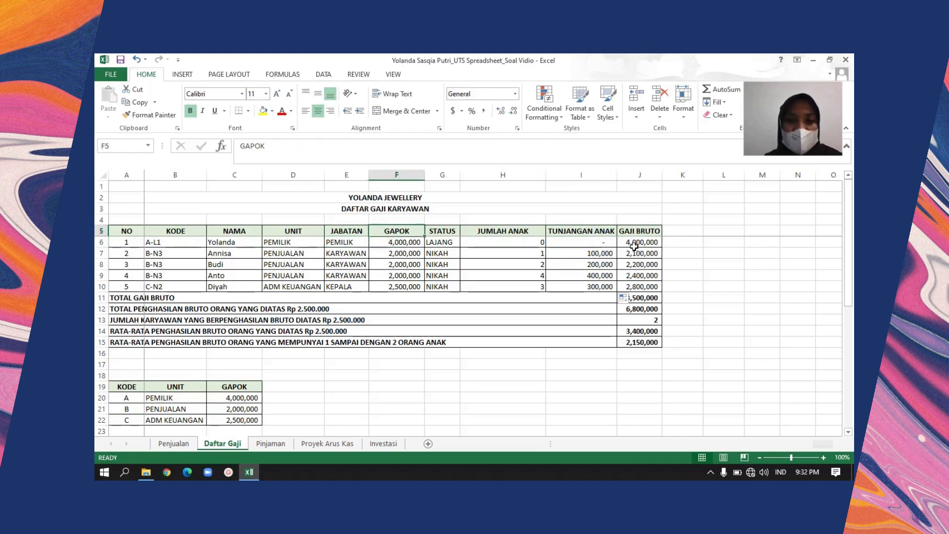
Open the GAJI BRUTO formula =F6+I6 in J6 to trace its GAPOK and TUNJANGAN ANAK references, leaving it unchanged
{"action": "key", "text": "Right"}
{"action": "key", "text": "Right"}
{"action": "key", "text": "Right"}
{"action": "key", "text": "Right"}
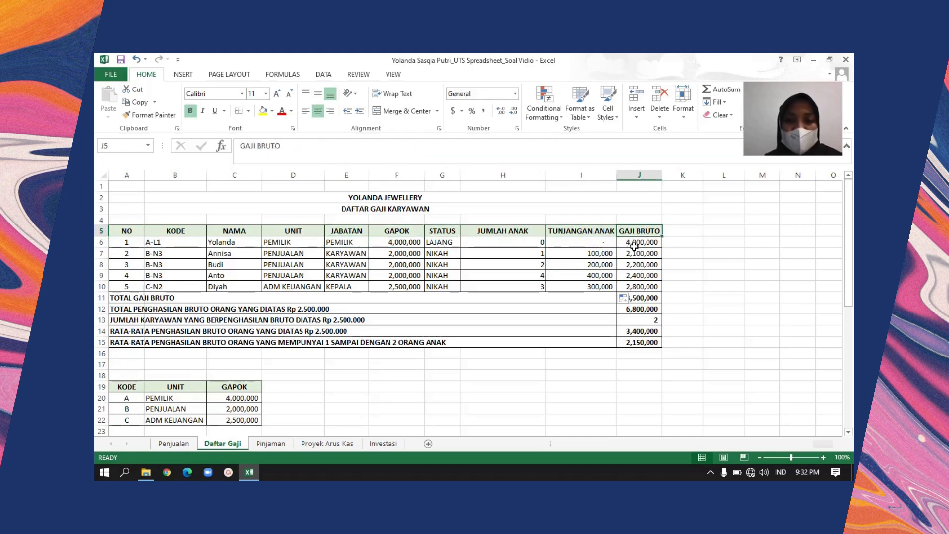
{"action": "key", "text": "Left"}
{"action": "key", "text": "Right"}
{"action": "key", "text": "Down"}
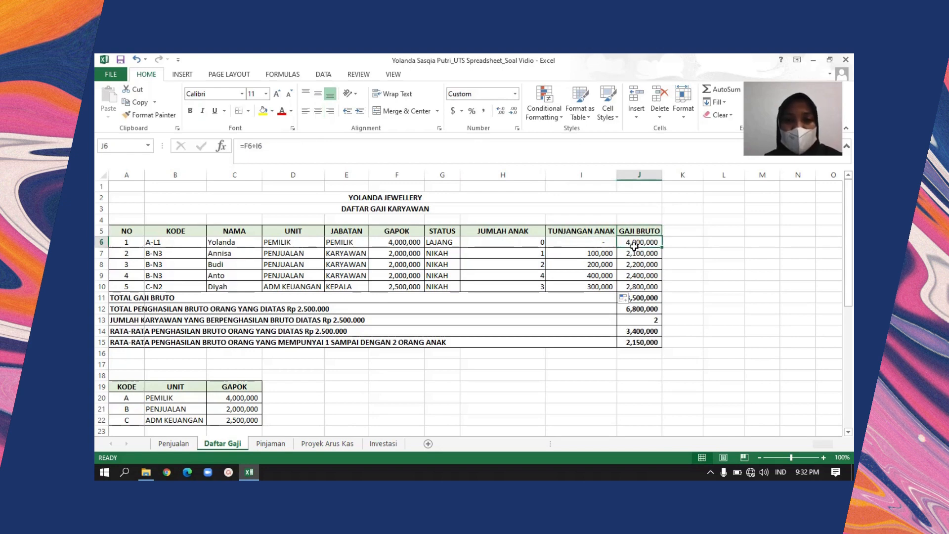
{"action": "left_click", "coordinate": [305, 159]}
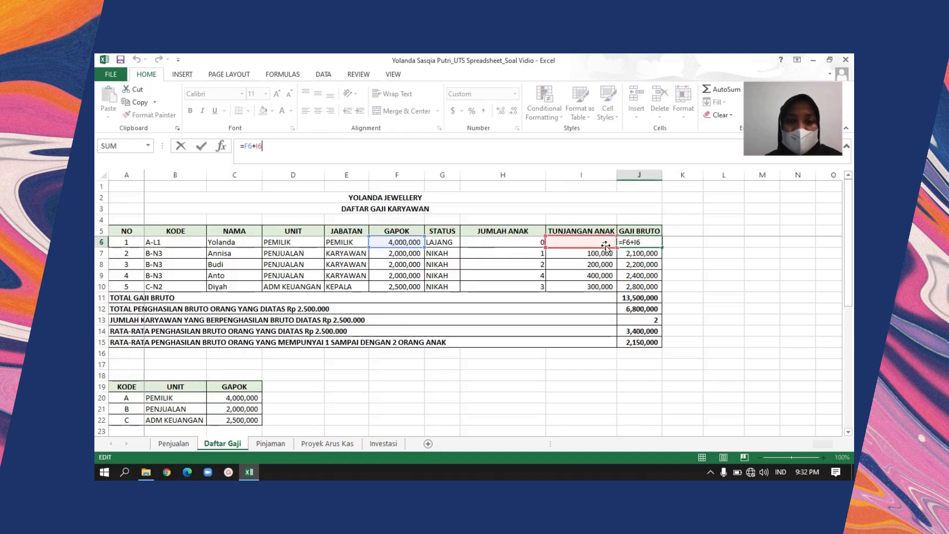
{"action": "key", "text": "Return"}
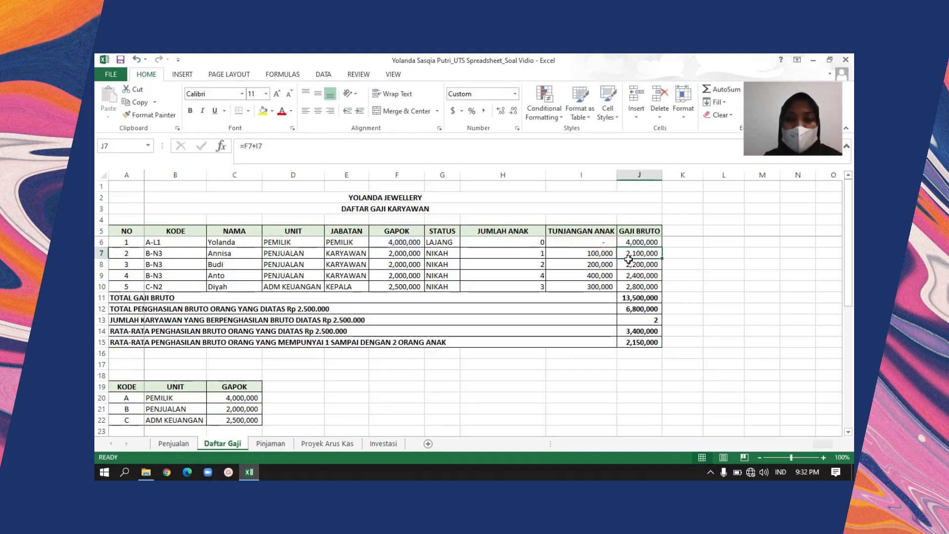
{"action": "key", "text": "Up"}
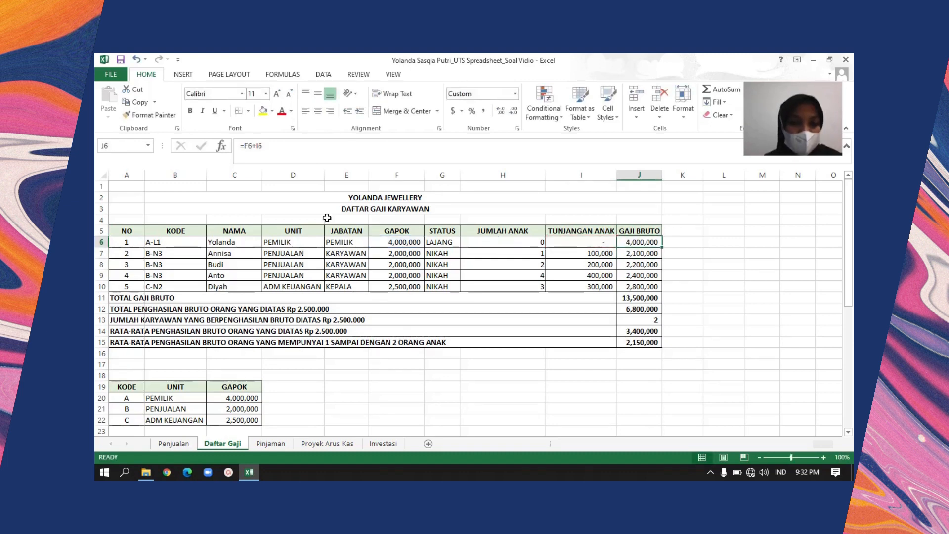
Examine the TOTAL GAJI BRUTO formula =SUM(J6:J10) in J11 and trace the range it adds
{"action": "left_click", "coordinate": [128, 300]}
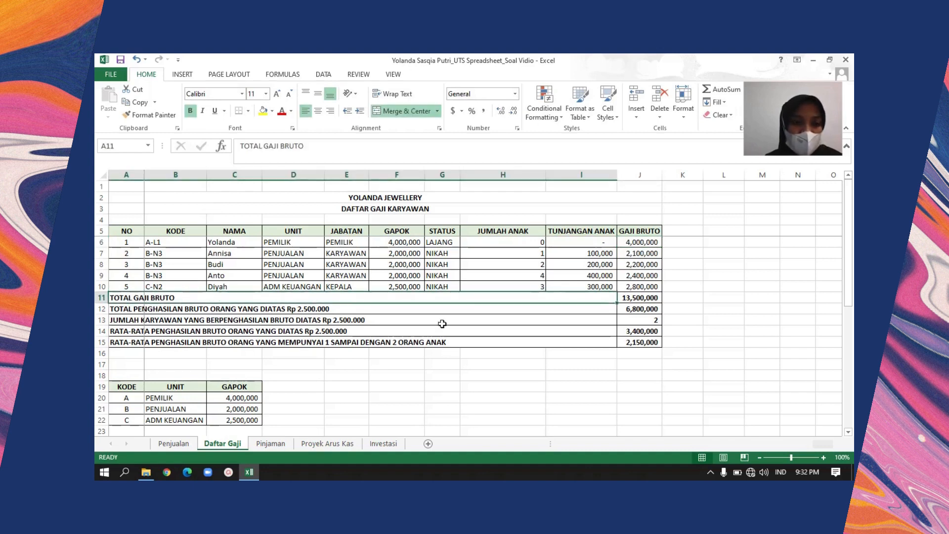
{"action": "left_click", "coordinate": [627, 300]}
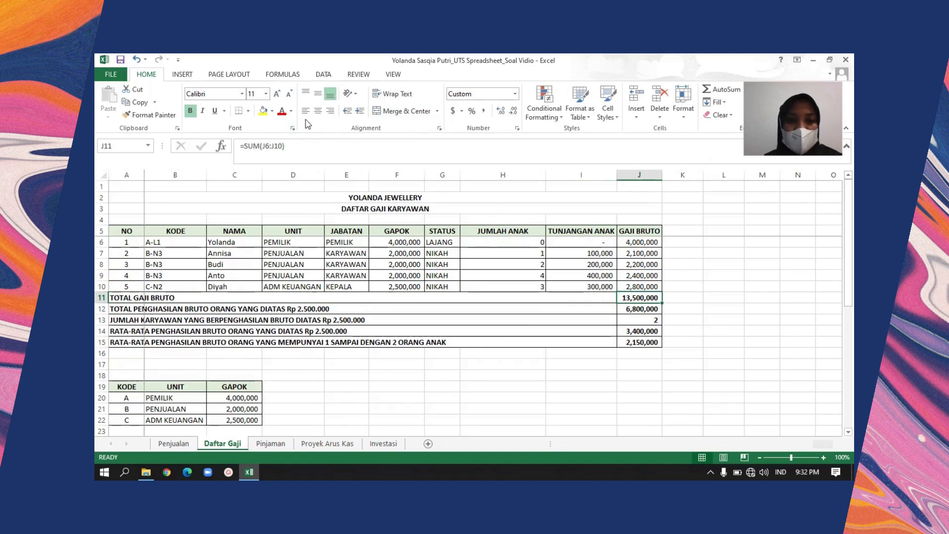
{"action": "left_click", "coordinate": [311, 147]}
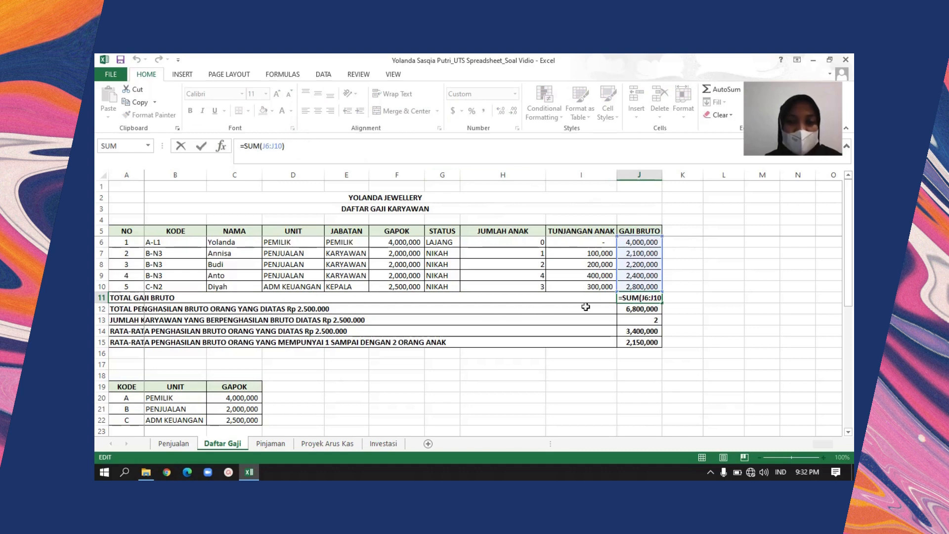
{"action": "key", "text": "Return"}
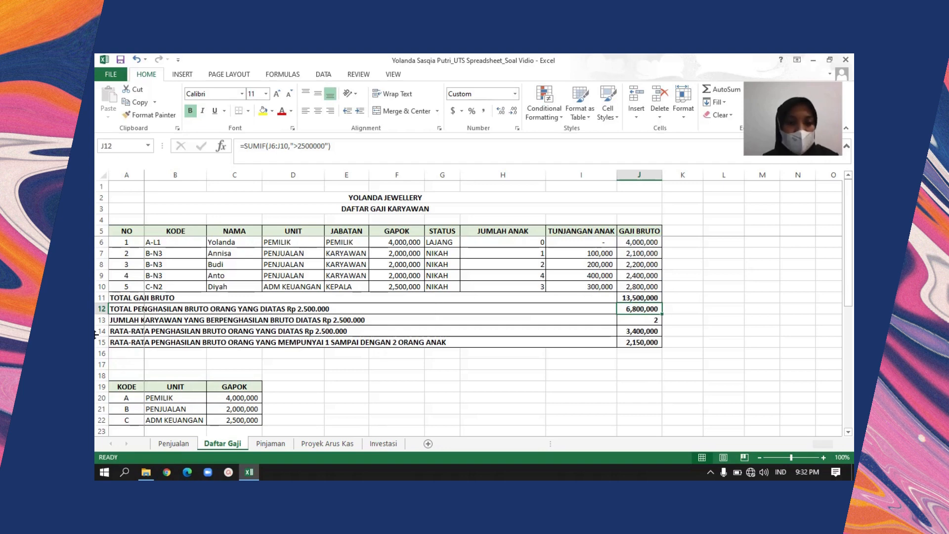
Read the row 12 label and check each GAJI BRUTO value in J6 to J10 against the Rp 2.500.000 threshold
{"action": "left_click", "coordinate": [121, 309]}
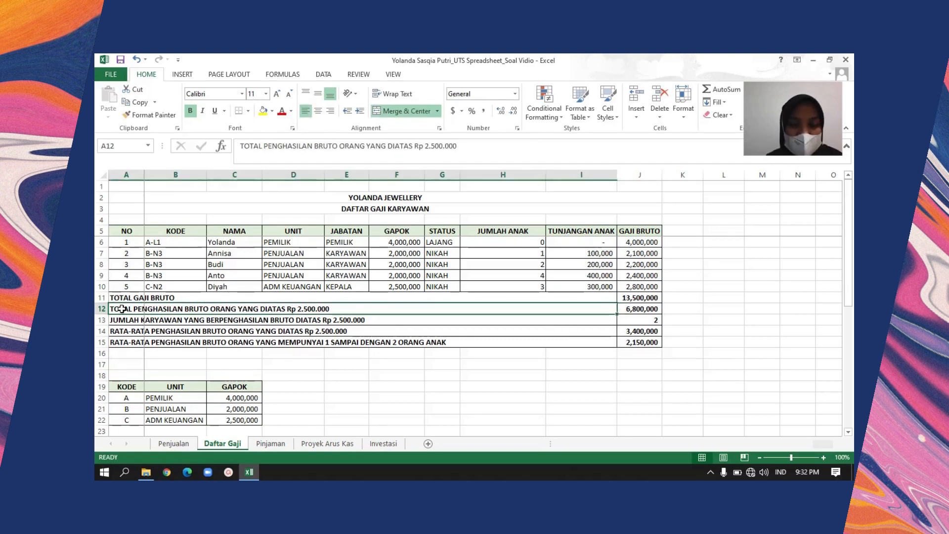
{"action": "key", "text": "Right"}
{"action": "key", "text": "Left"}
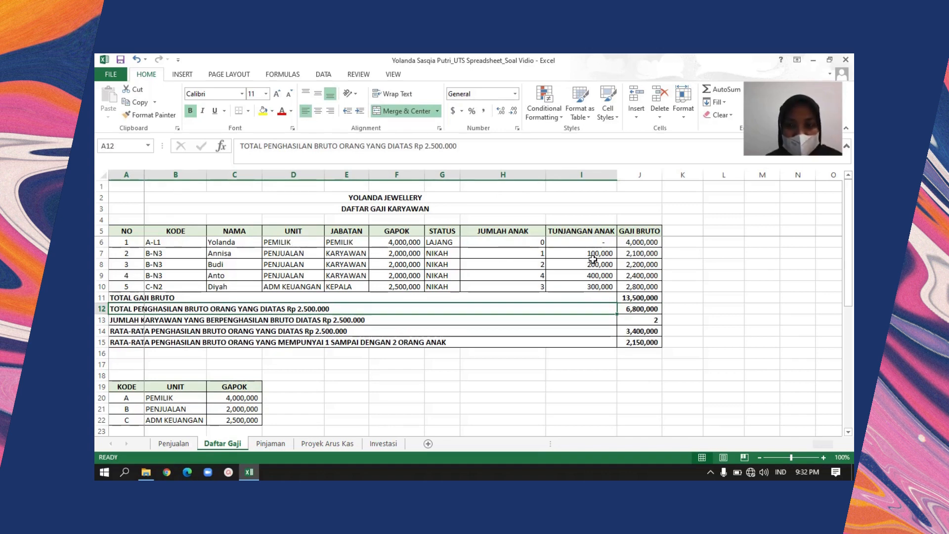
{"action": "left_click", "coordinate": [646, 239]}
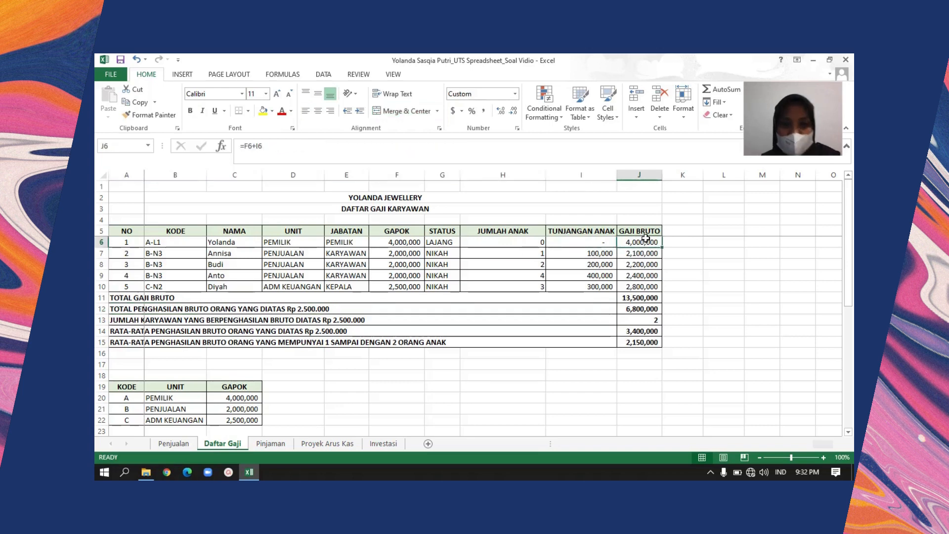
{"action": "key", "text": "ctrl+c"}
{"action": "key", "text": "Down"}
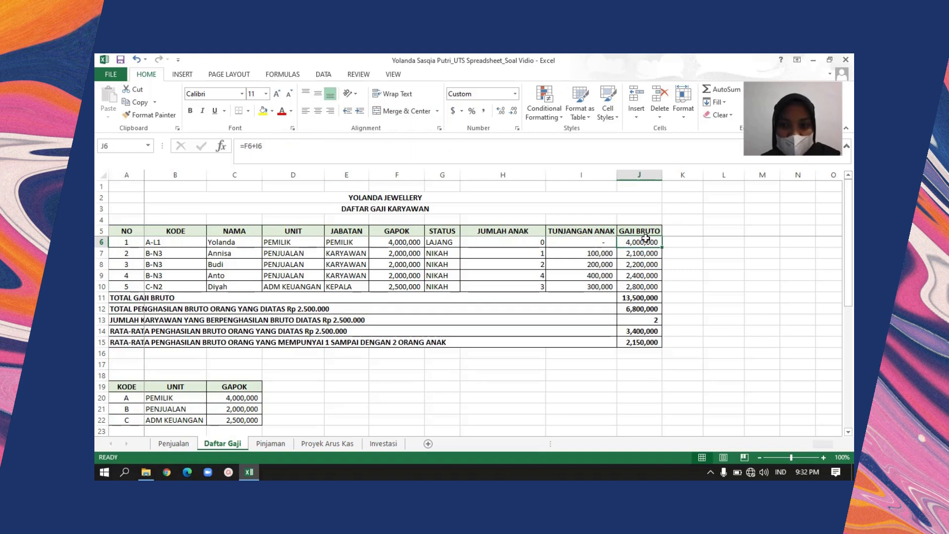
{"action": "key", "text": "Down"}
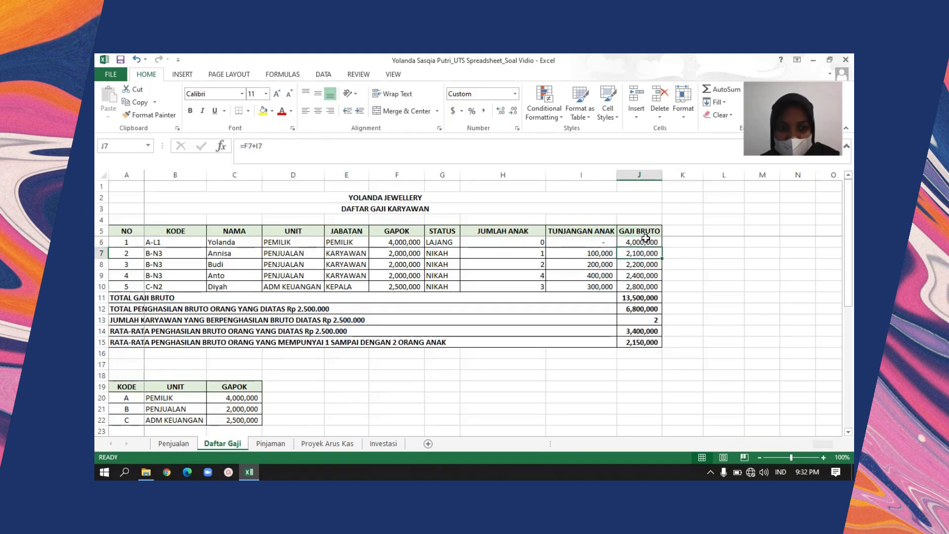
{"action": "key", "text": "Down"}
{"action": "key", "text": "Down"}
{"action": "key", "text": "Down"}
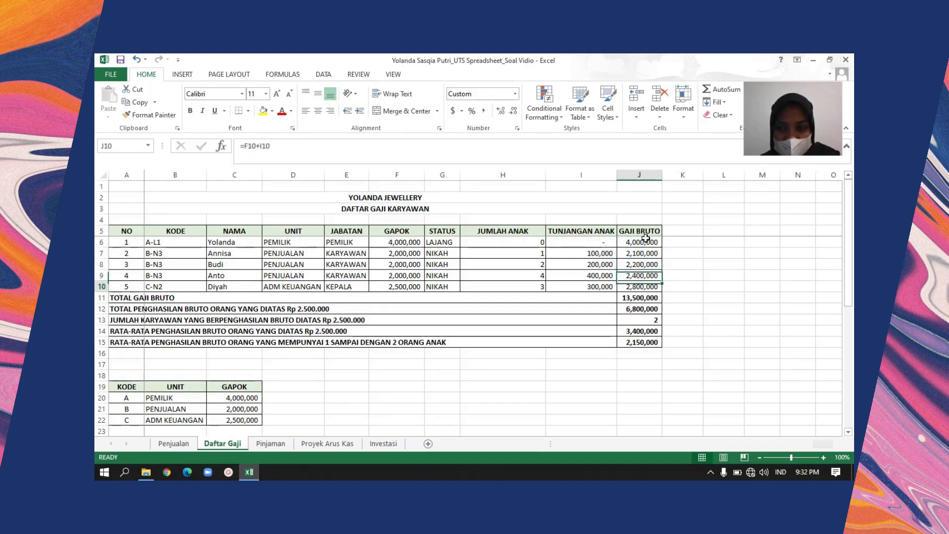
Examine the SUMIF formula in J12 and relate it to the first and last cells of its range, J6 and J10
{"action": "left_click", "coordinate": [635, 310]}
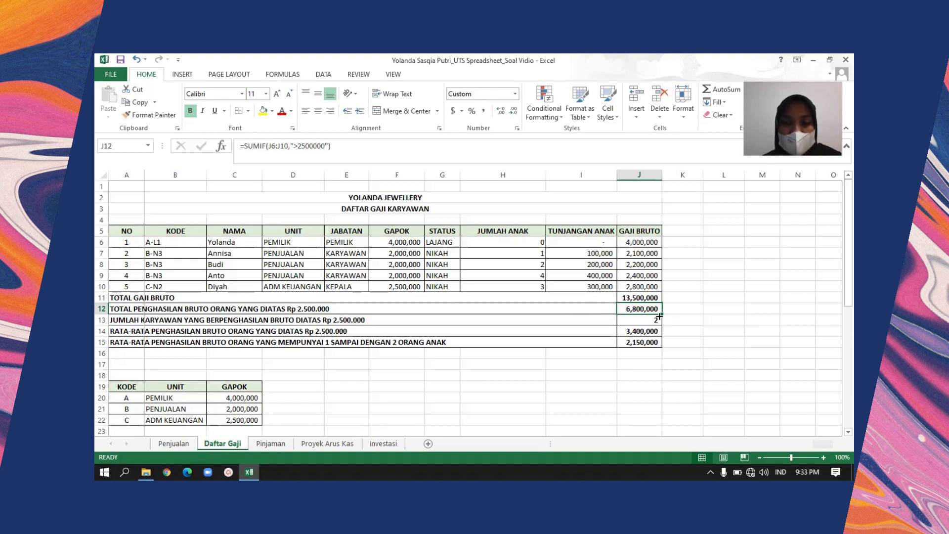
{"action": "left_click", "coordinate": [644, 241]}
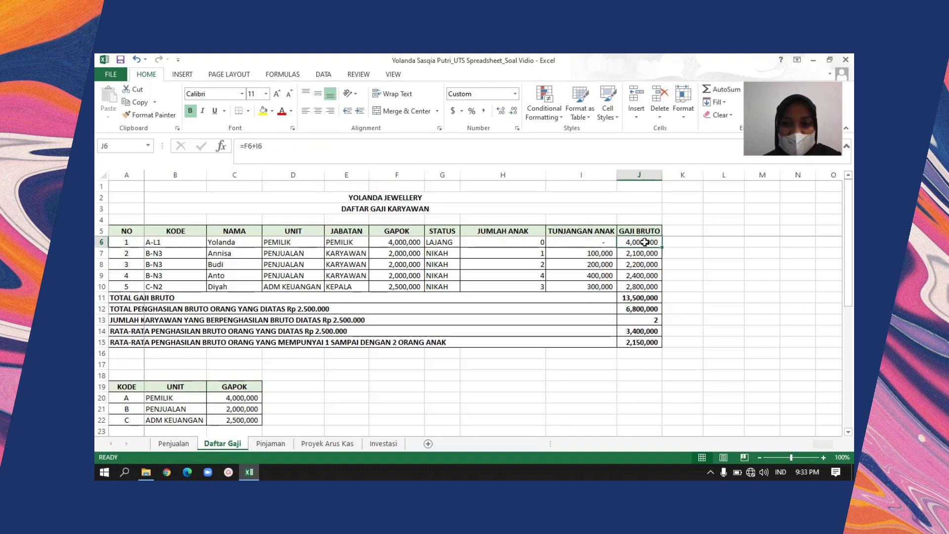
{"action": "left_click", "coordinate": [642, 289]}
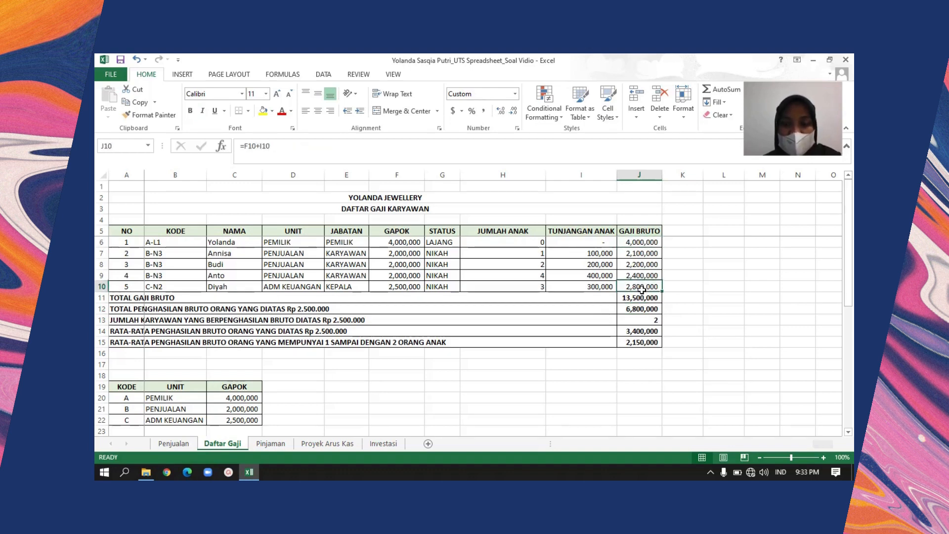
{"action": "left_click", "coordinate": [669, 313]}
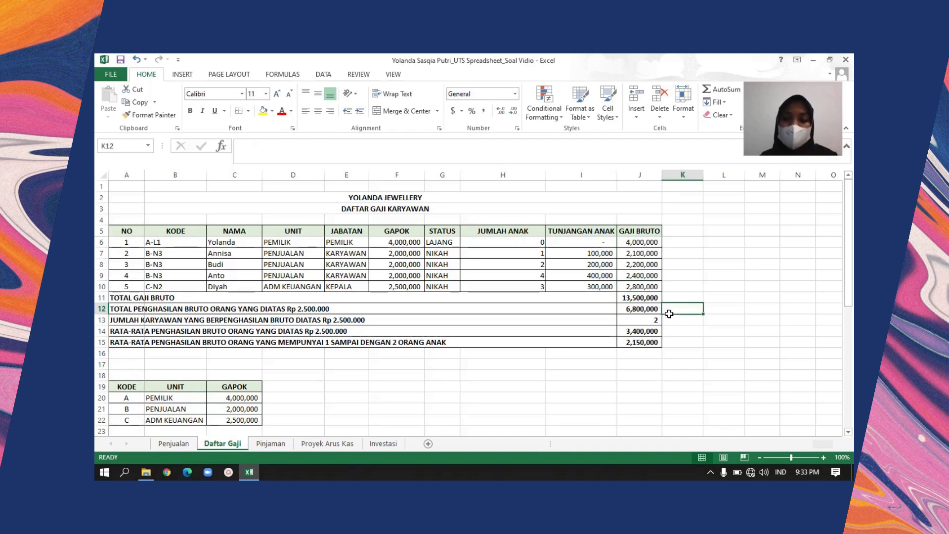
Examine the COUNTIF formula in J13 alongside its label for employees with gross income above Rp 2.500.000
{"action": "key", "text": "Down"}
{"action": "key", "text": "Left"}
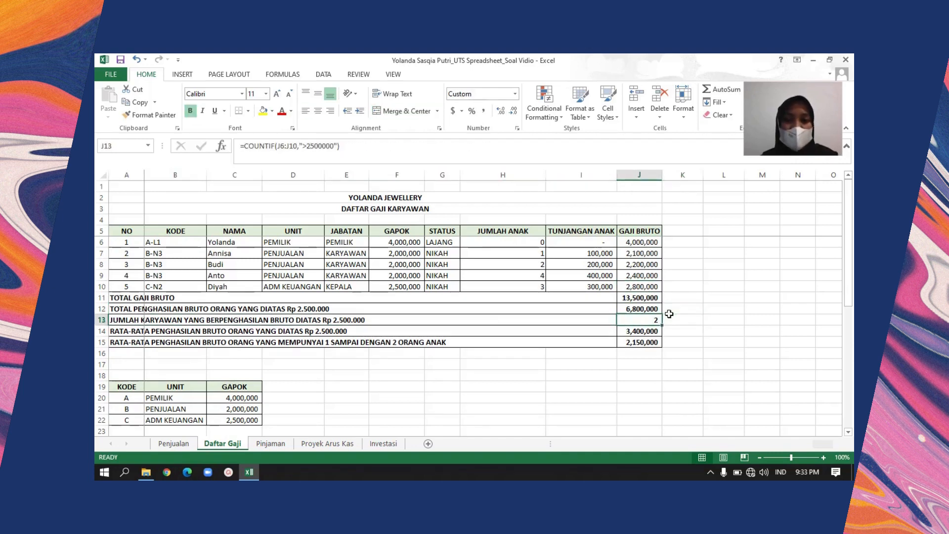
{"action": "key", "text": "Left"}
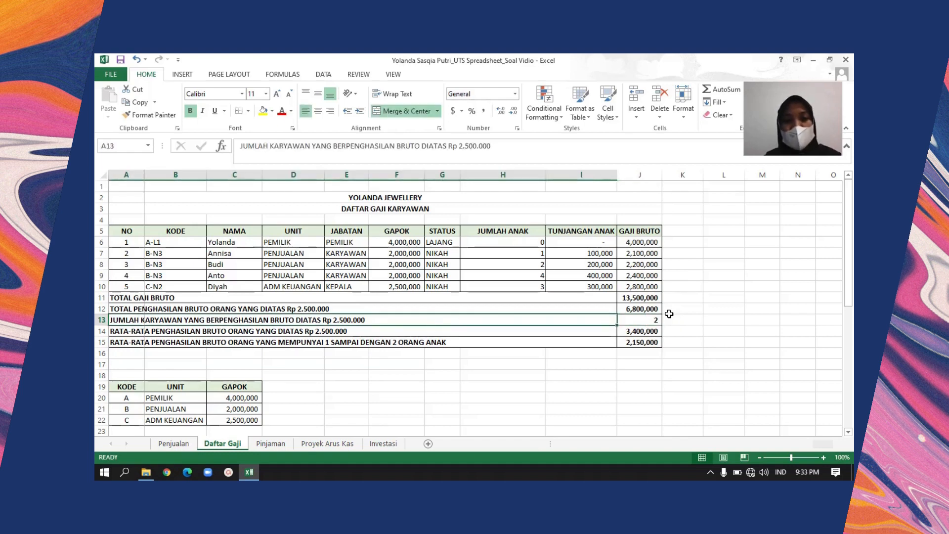
{"action": "key", "text": "Right"}
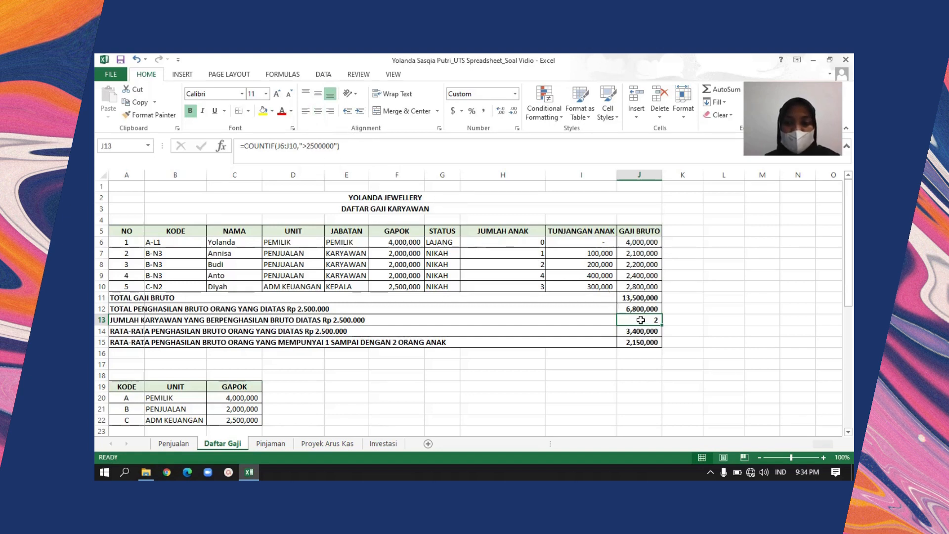
{"action": "key", "text": "Down"}
{"action": "key", "text": "Up"}
{"action": "key", "text": "Left"}
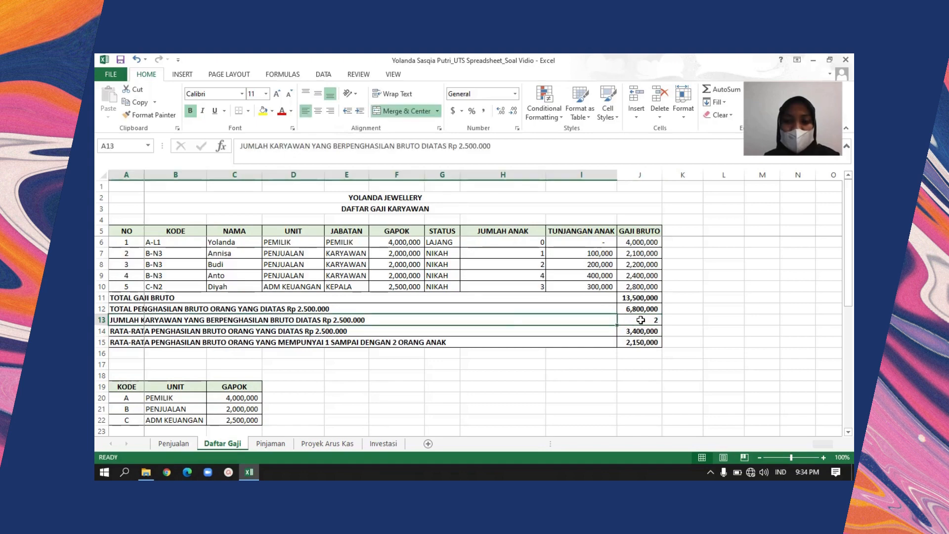
{"action": "key", "text": "Right"}
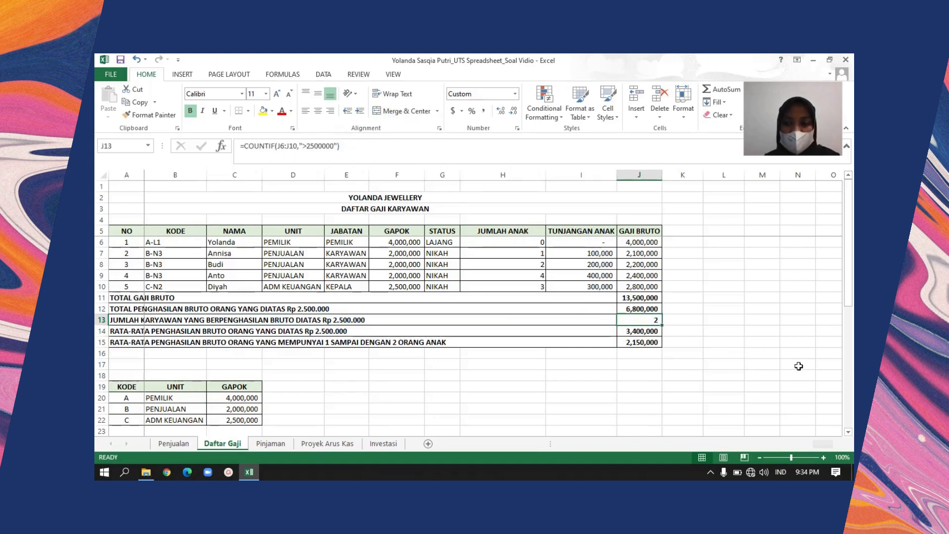
Examine the AVERAGEIF formula in J14 and compare it with the SUMIF formula in J12
{"action": "left_click", "coordinate": [848, 432]}
{"action": "left_click", "coordinate": [847, 432]}
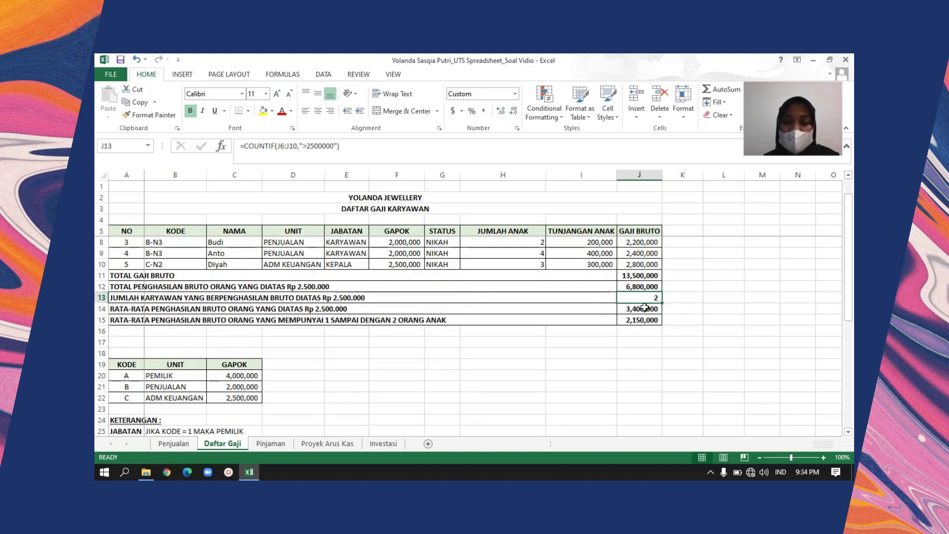
{"action": "key", "text": "Down"}
{"action": "key", "text": "Up"}
{"action": "key", "text": "Up"}
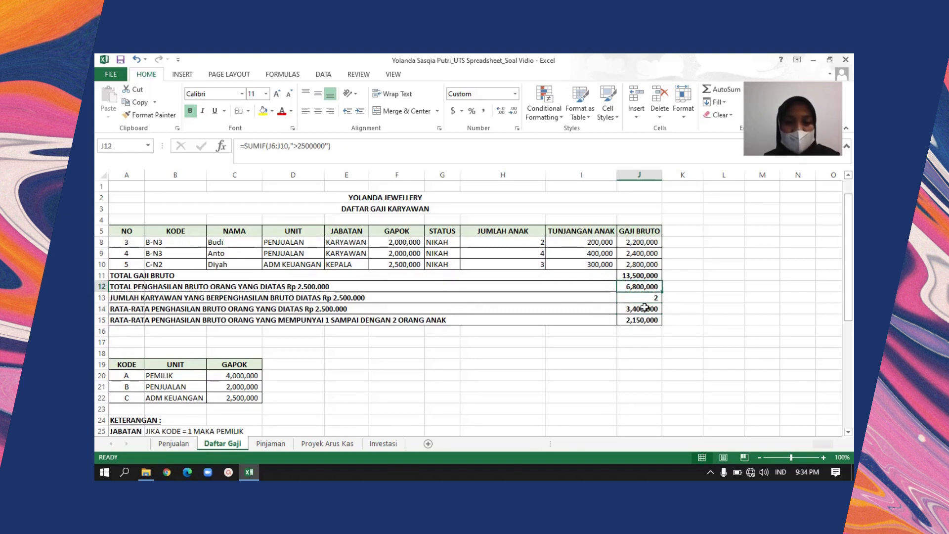
{"action": "key", "text": "Down"}
{"action": "key", "text": "Down"}
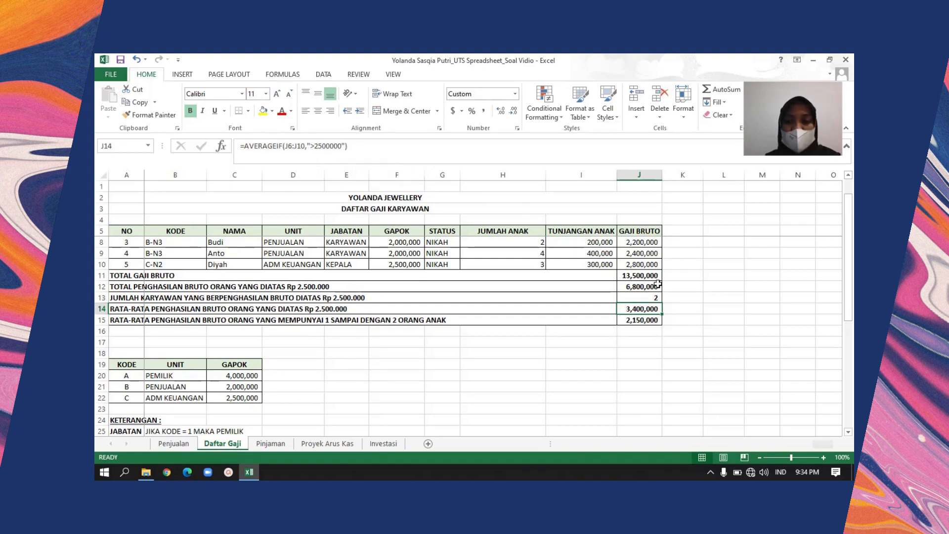
Compare the SUMIF, COUNTIF and AVERAGEIF formulas in J12 to J14, checking their shared range J6:J10 and criterion ">2500000"
{"action": "key", "text": "Up"}
{"action": "key", "text": "Up"}
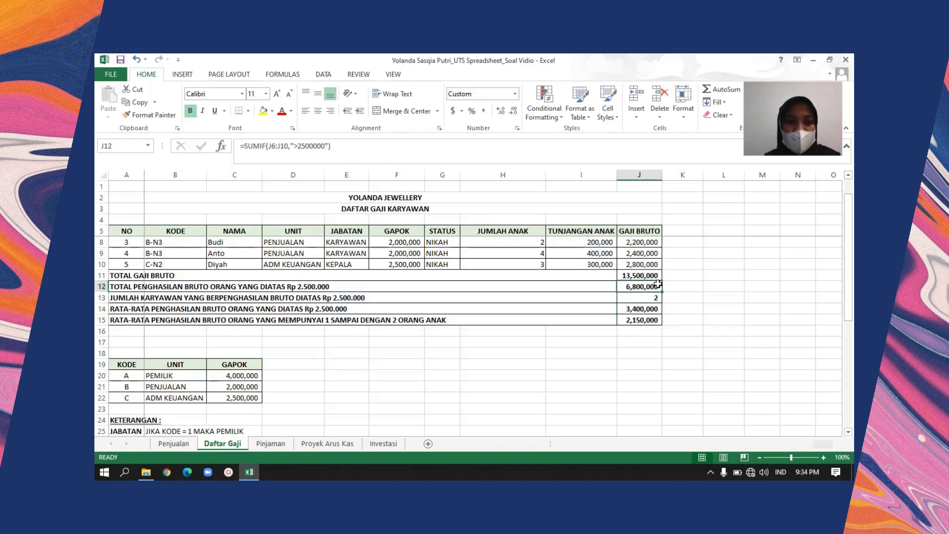
{"action": "key", "text": "Down"}
{"action": "key", "text": "Up"}
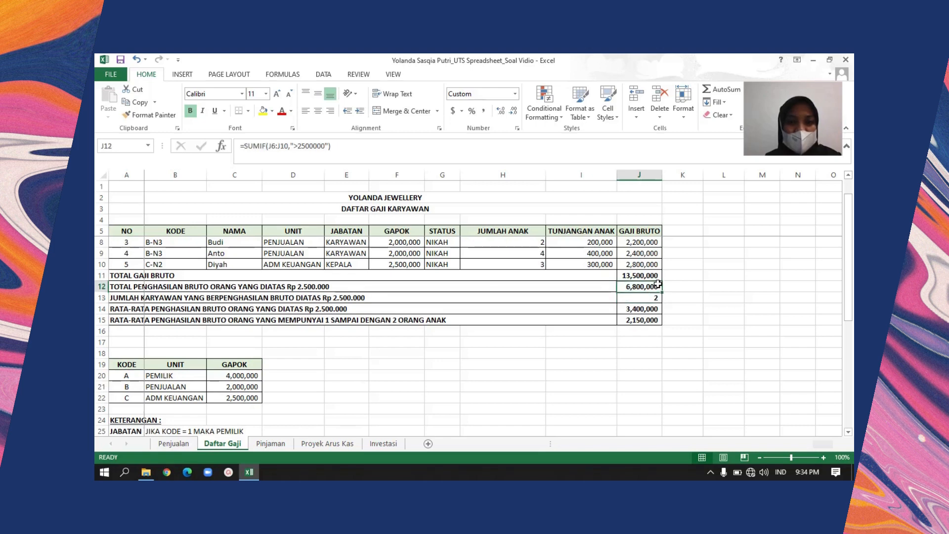
{"action": "key", "text": "Down"}
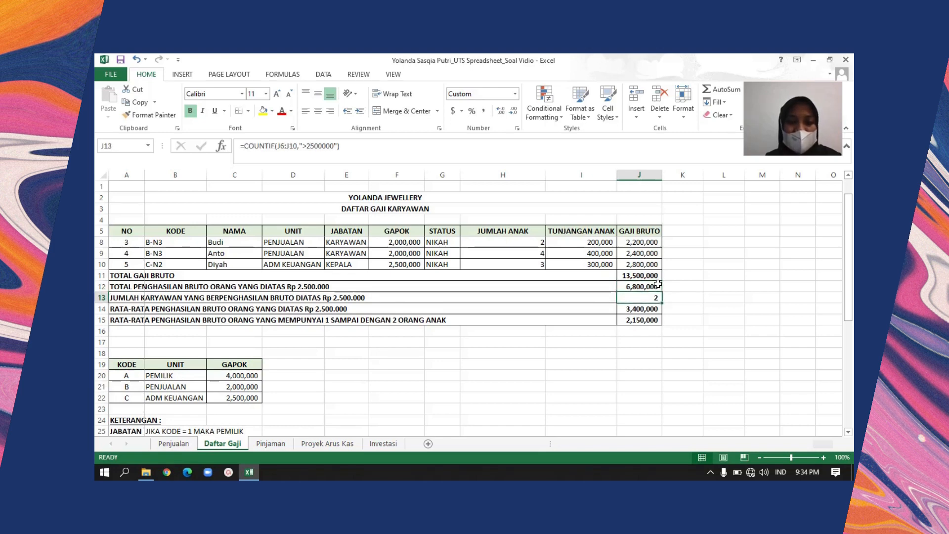
{"action": "key", "text": "Down"}
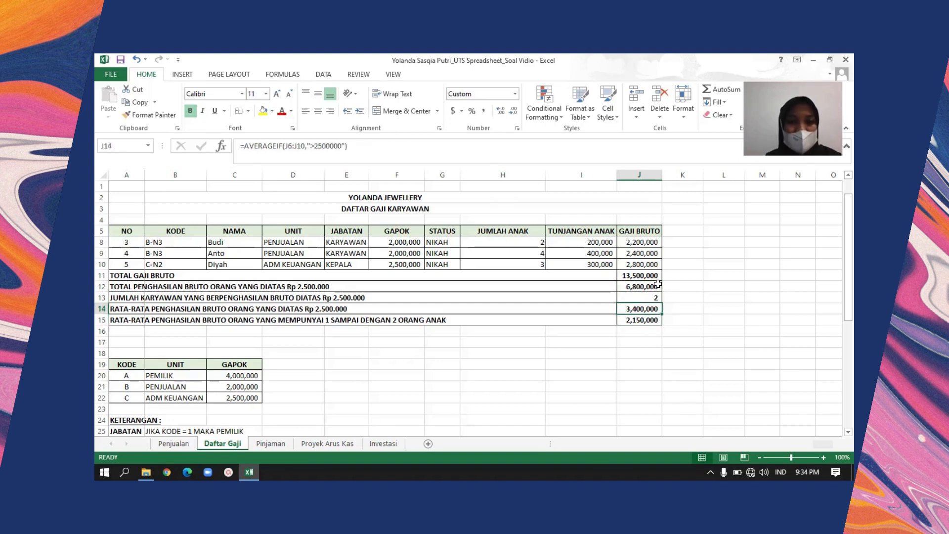
Examine the AVERAGEIFS formula in J15 alongside its label for average gross income of people with 1 to 2 children
{"action": "key", "text": "Down"}
{"action": "key", "text": "Left"}
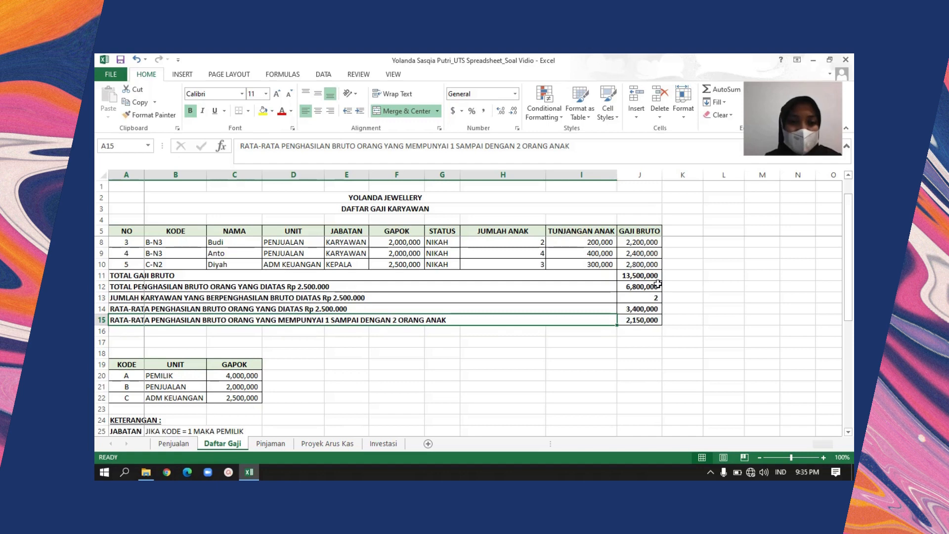
{"action": "key", "text": "Right"}
{"action": "key", "text": "Left"}
{"action": "key", "text": "Right"}
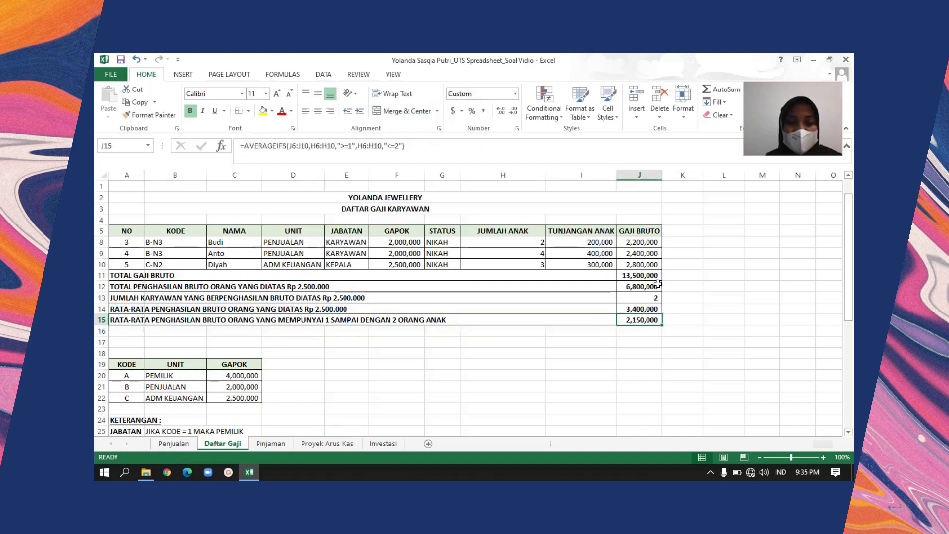
{"action": "key", "text": "Left"}
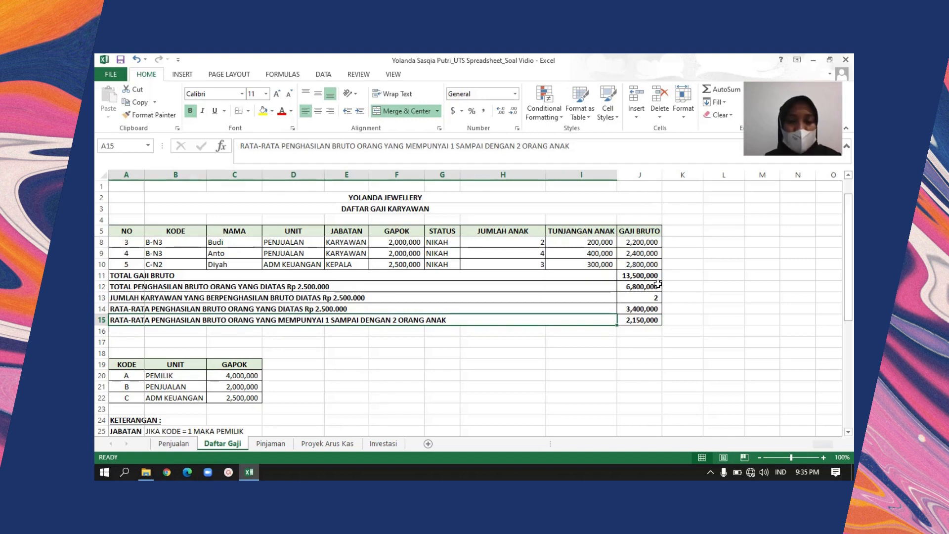
{"action": "key", "text": "Right"}
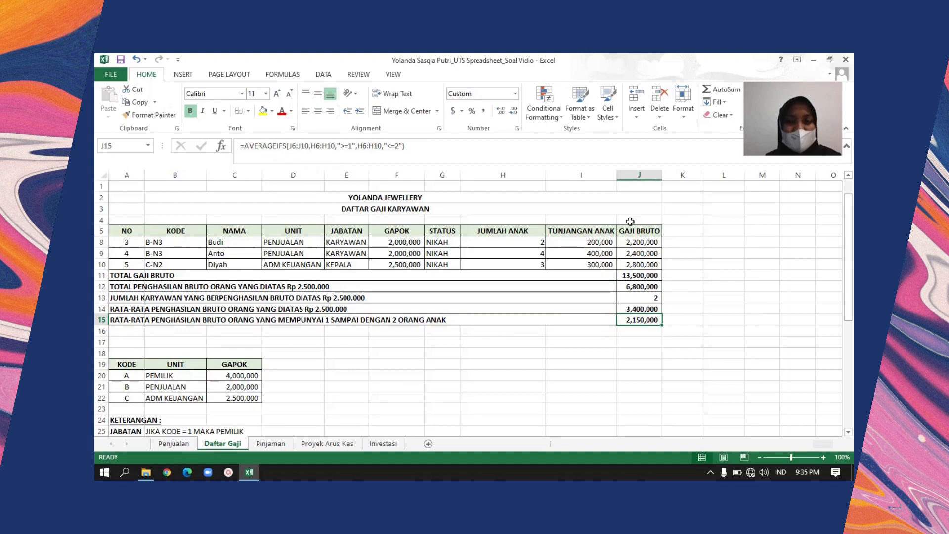
Review the Daftar Gaji sheet from the salary table down to the GAJI BRUTO note in row 40 and back
{"action": "left_click", "coordinate": [848, 176]}
{"action": "left_click", "coordinate": [848, 175]}
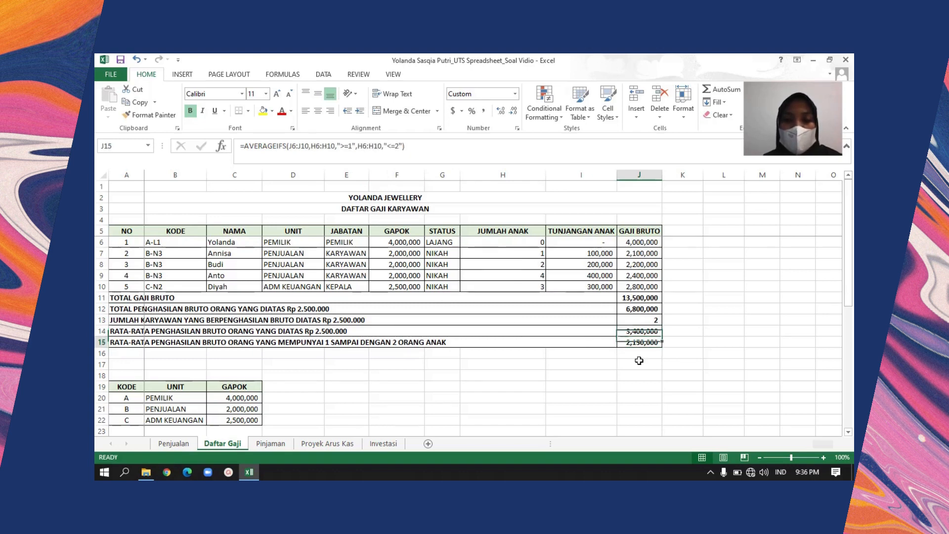
{"action": "key", "text": "Down"}
{"action": "key", "text": "Down"}
{"action": "key", "text": "Down"}
{"action": "key", "text": "Down"}
{"action": "key", "text": "Down"}
{"action": "key", "text": "Down"}
{"action": "key", "text": "Down"}
{"action": "key", "text": "Down"}
{"action": "key", "text": "Down"}
{"action": "key", "text": "Down"}
{"action": "key", "text": "Down"}
{"action": "key", "text": "Down"}
{"action": "key", "text": "Down"}
{"action": "key", "text": "Down"}
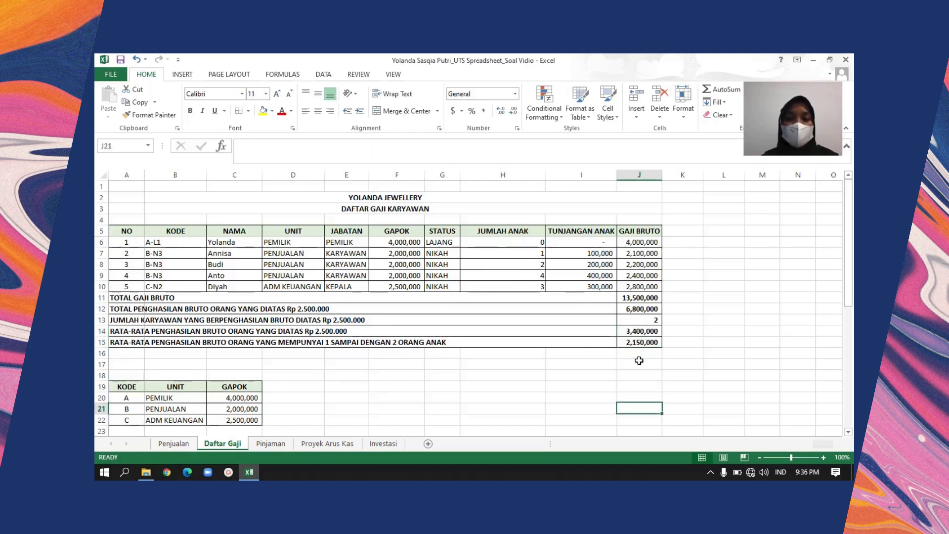
{"action": "key", "text": "Down"}
{"action": "key", "text": "Down"}
{"action": "key", "text": "Down"}
{"action": "key", "text": "Down"}
{"action": "key", "text": "Down"}
{"action": "key", "text": "Down"}
{"action": "key", "text": "Down"}
{"action": "key", "text": "Down"}
{"action": "key", "text": "Down"}
{"action": "key", "text": "Down"}
{"action": "key", "text": "Down"}
{"action": "key", "text": "Down"}
{"action": "key", "text": "Down"}
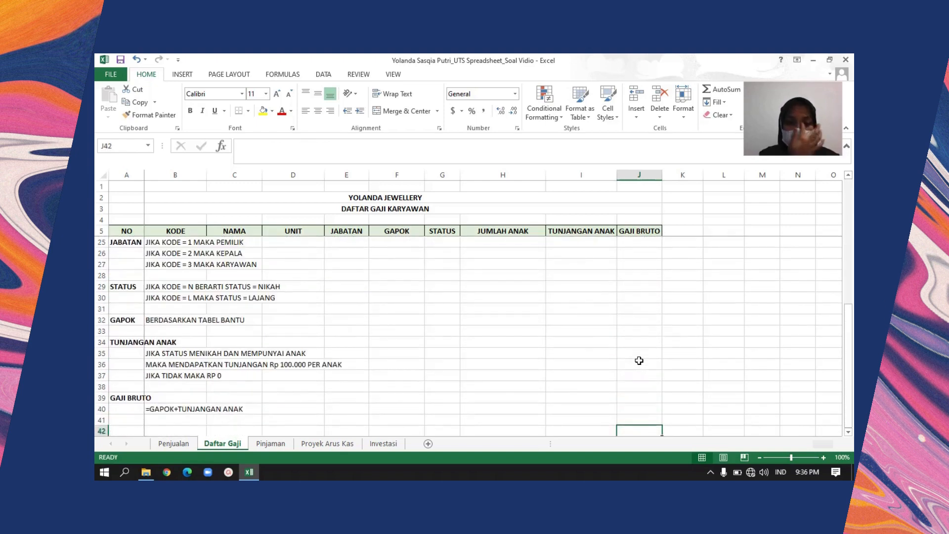
{"action": "key", "text": "Down"}
{"action": "key", "text": "Up"}
{"action": "key", "text": "Up"}
{"action": "key", "text": "Up"}
{"action": "key", "text": "Up"}
{"action": "key", "text": "Up"}
{"action": "key", "text": "Up"}
{"action": "key", "text": "Up"}
{"action": "key", "text": "Up"}
{"action": "key", "text": "Up"}
{"action": "key", "text": "Up"}
{"action": "key", "text": "Up"}
{"action": "key", "text": "Up"}
{"action": "key", "text": "Up"}
{"action": "key", "text": "Up"}
{"action": "key", "text": "Up"}
{"action": "key", "text": "Up"}
{"action": "key", "text": "Up"}
{"action": "key", "text": "Up"}
{"action": "key", "text": "Up"}
{"action": "key", "text": "Up"}
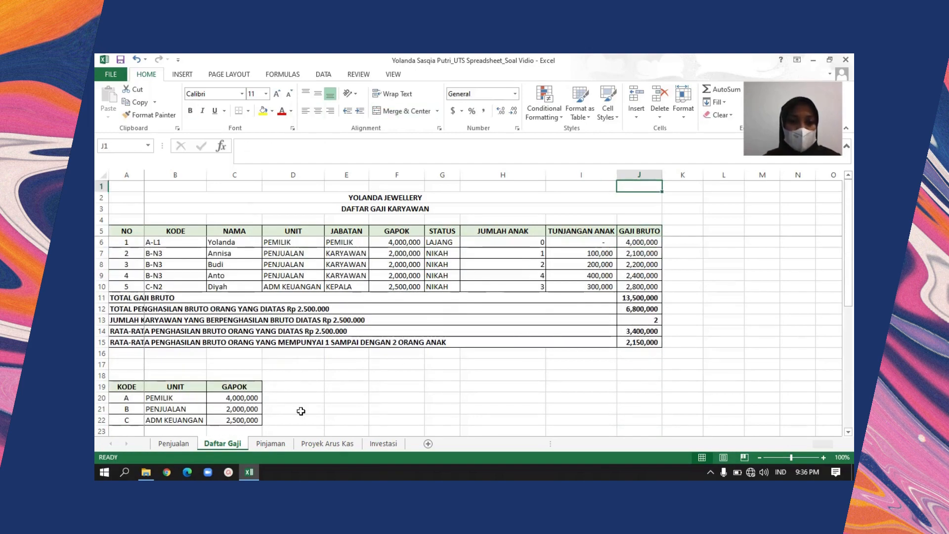
Open the Pinjaman sheet and read its TABEL PINJAMAN title and the loan problem in A4 and A5
{"action": "left_click", "coordinate": [272, 444]}
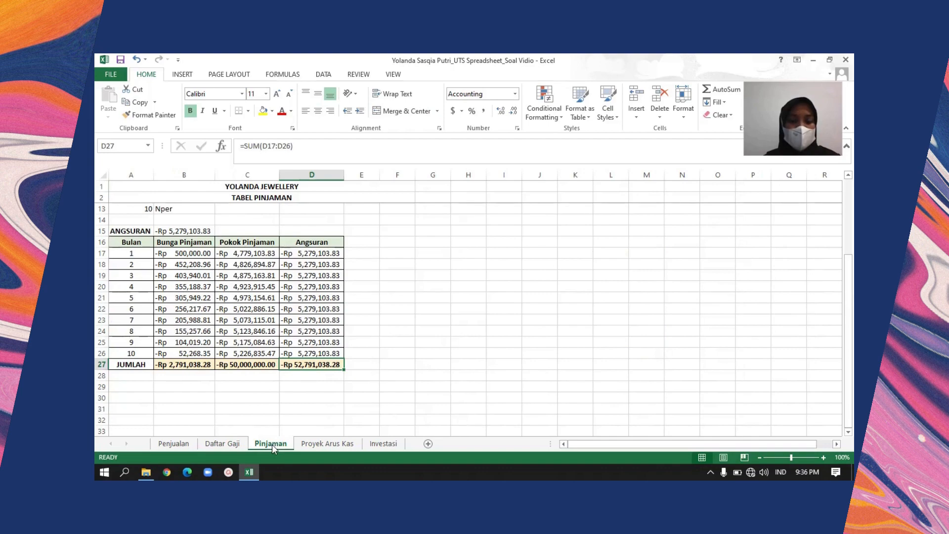
{"action": "left_click", "coordinate": [848, 192]}
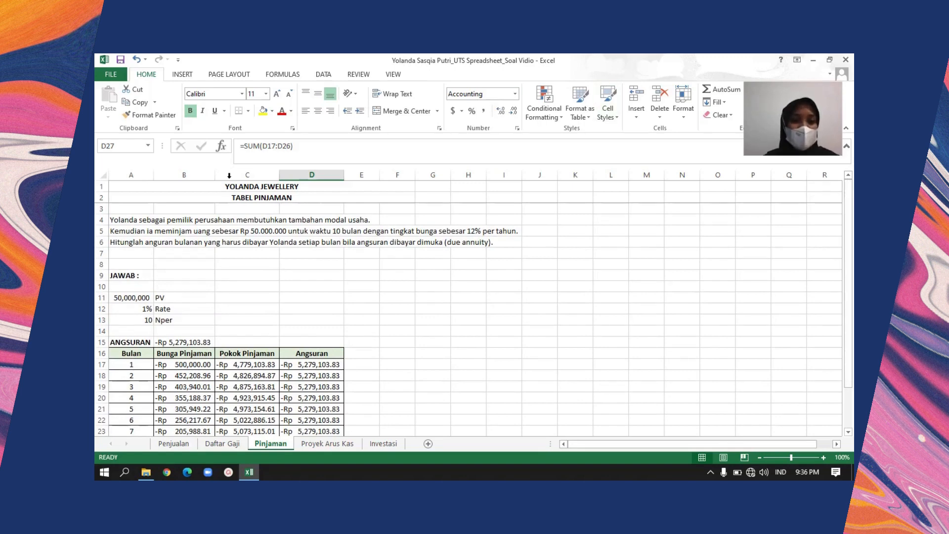
{"action": "left_click", "coordinate": [253, 198]}
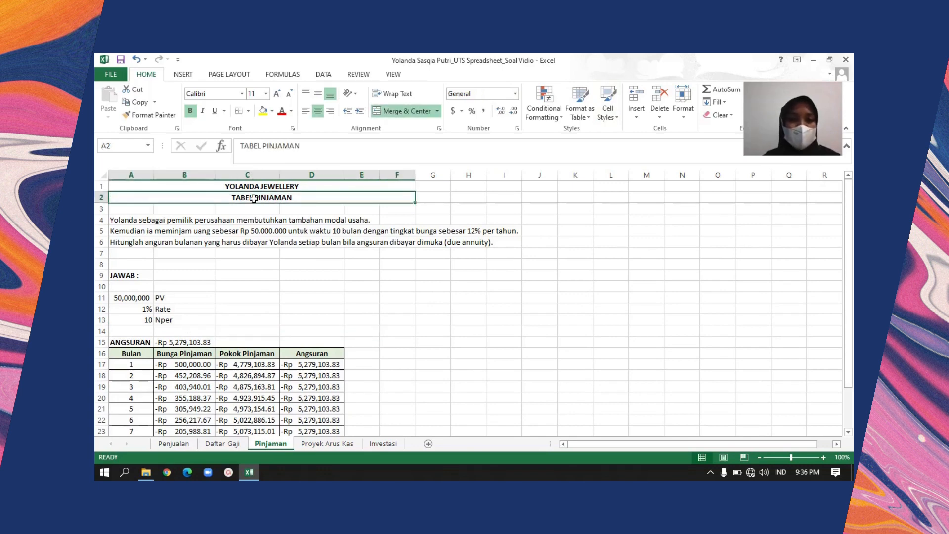
{"action": "key", "text": "Down"}
{"action": "key", "text": "Down"}
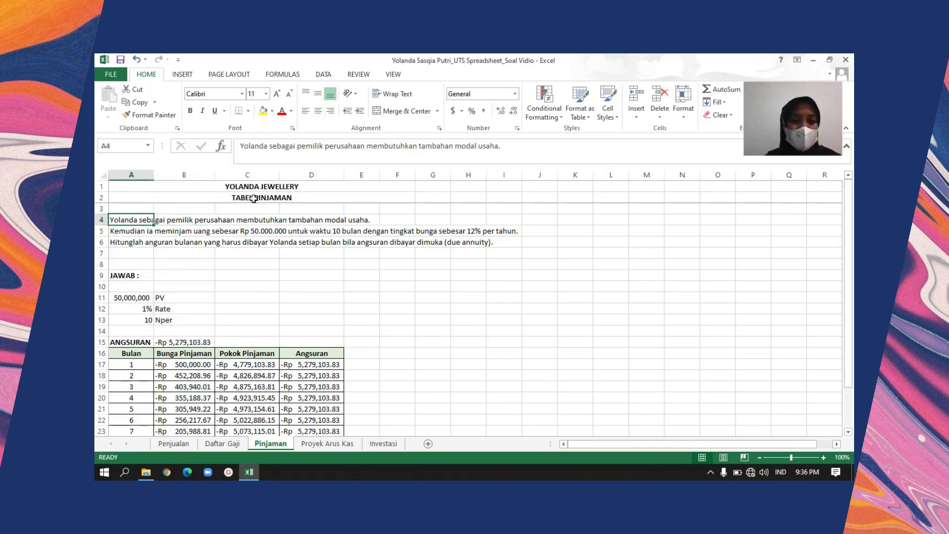
{"action": "key", "text": "Down"}
{"action": "key", "text": "Up"}
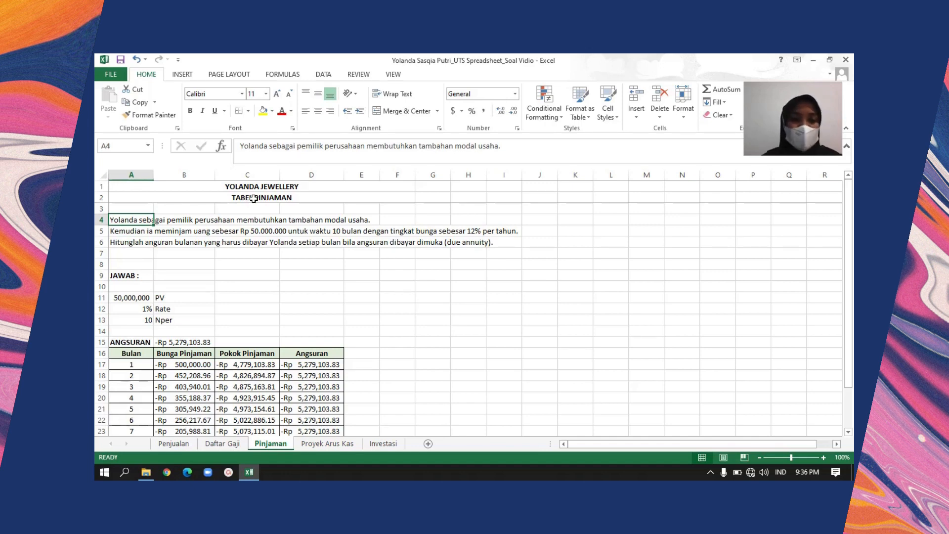
Read the question in A6 about calculating the monthly instalments paid in advance (due annuity)
{"action": "key", "text": "Down"}
{"action": "key", "text": "Down"}
{"action": "key", "text": "Down"}
{"action": "key", "text": "Down"}
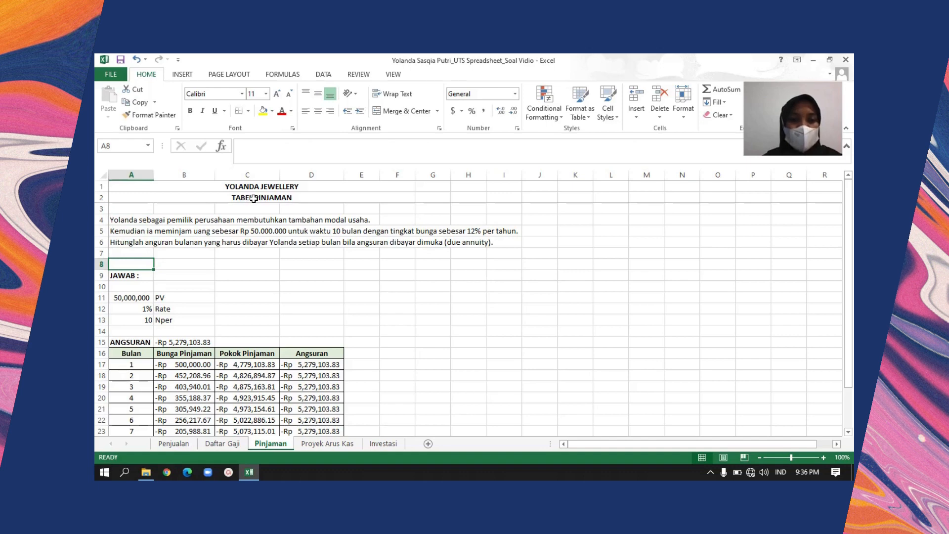
{"action": "key", "text": "Right"}
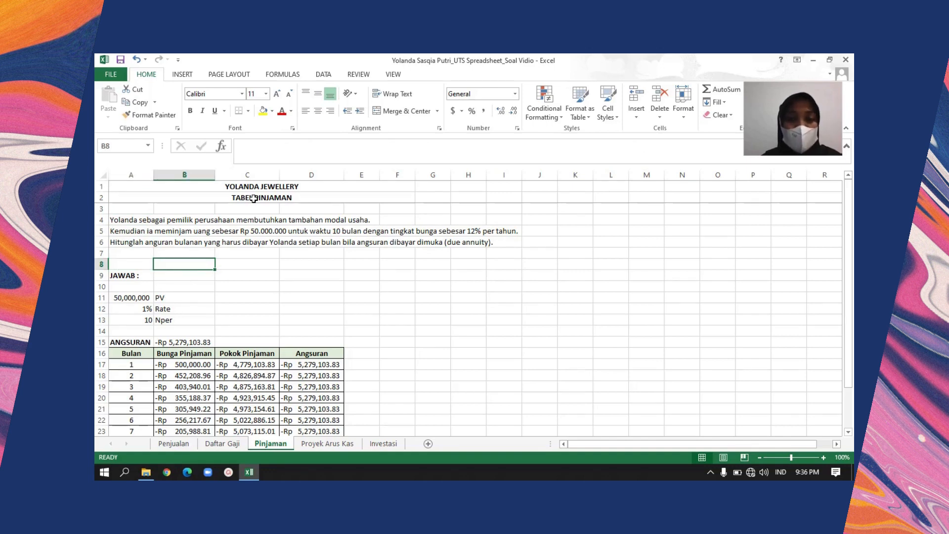
{"action": "key", "text": "Up"}
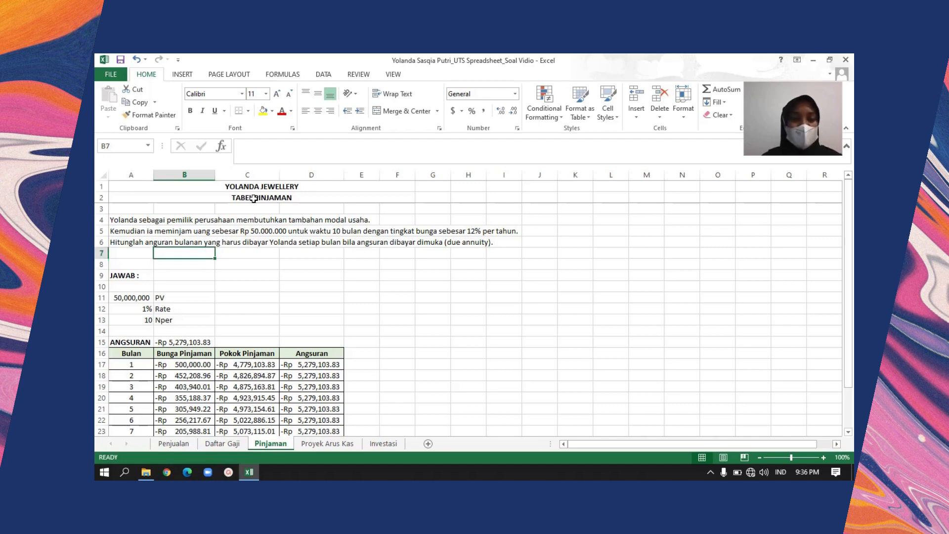
{"action": "key", "text": "Left"}
{"action": "key", "text": "Up"}
{"action": "key", "text": "Right"}
{"action": "key", "text": "Left"}
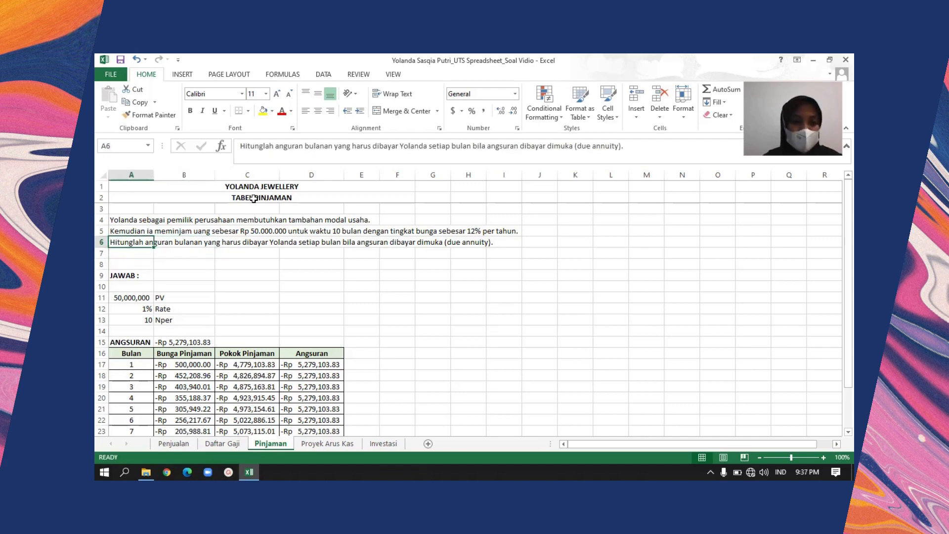
{"action": "key", "text": "Right"}
{"action": "key", "text": "Left"}
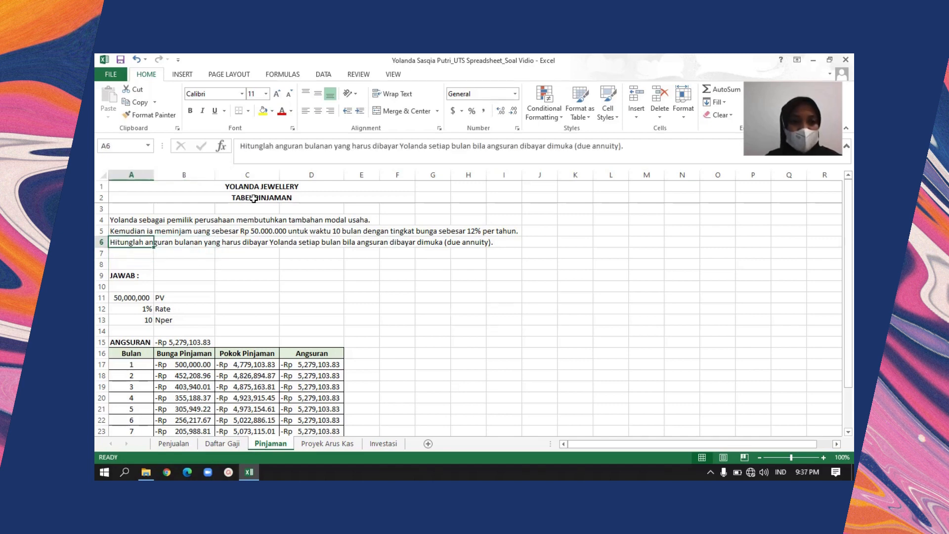
{"action": "key", "text": "Right"}
{"action": "key", "text": "Left"}
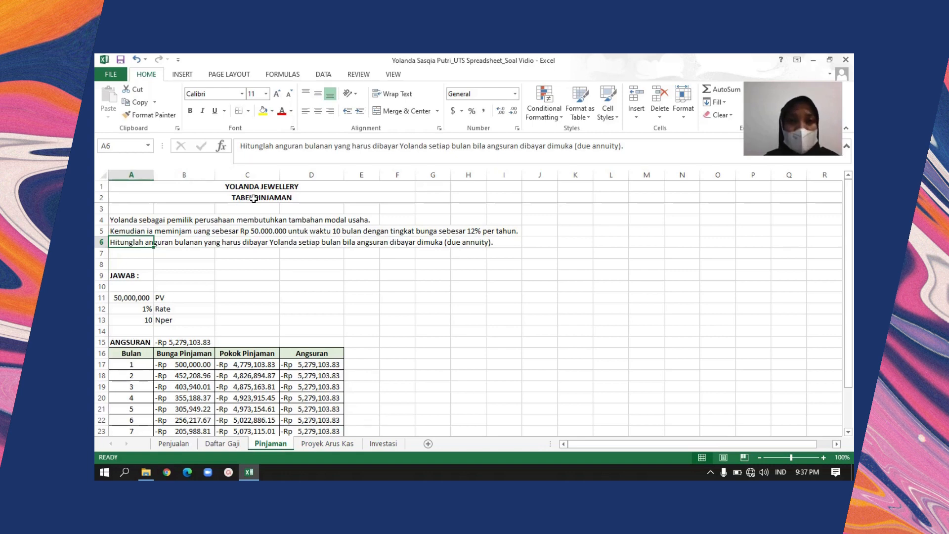
{"action": "key", "text": "Right"}
{"action": "key", "text": "Right"}
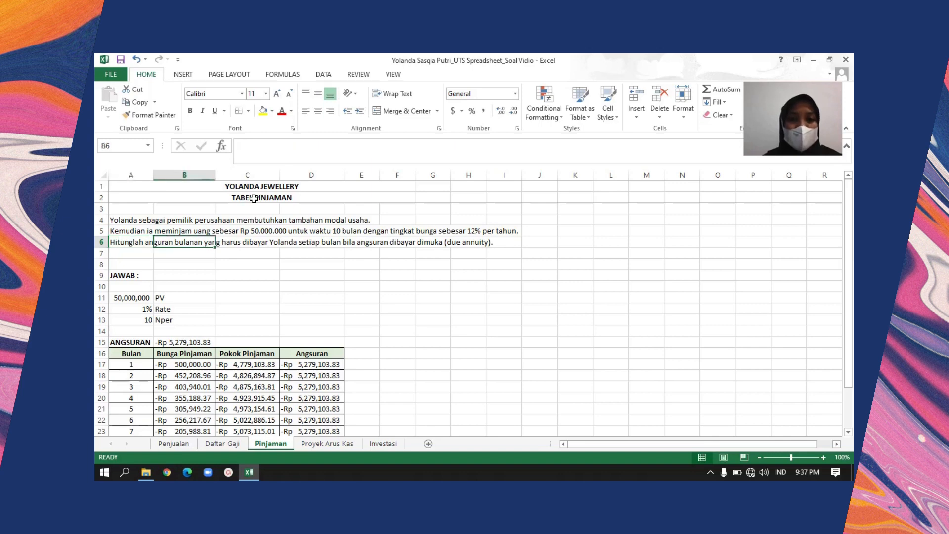
{"action": "key", "text": "Left"}
{"action": "key", "text": "Left"}
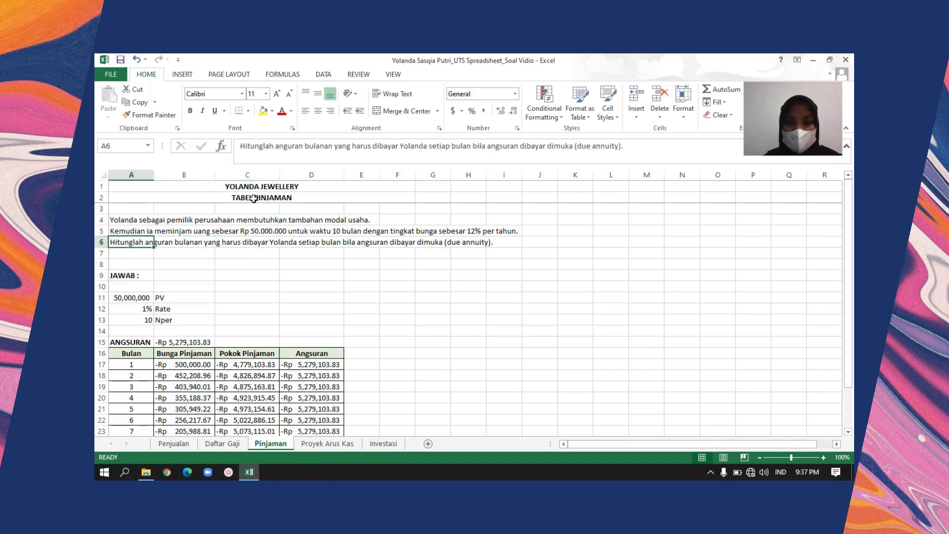
Look over the JAWAB section and instalment table down to the JUMLAH row, returning to the problem text
{"action": "left_click", "coordinate": [848, 433]}
{"action": "left_click", "coordinate": [848, 432]}
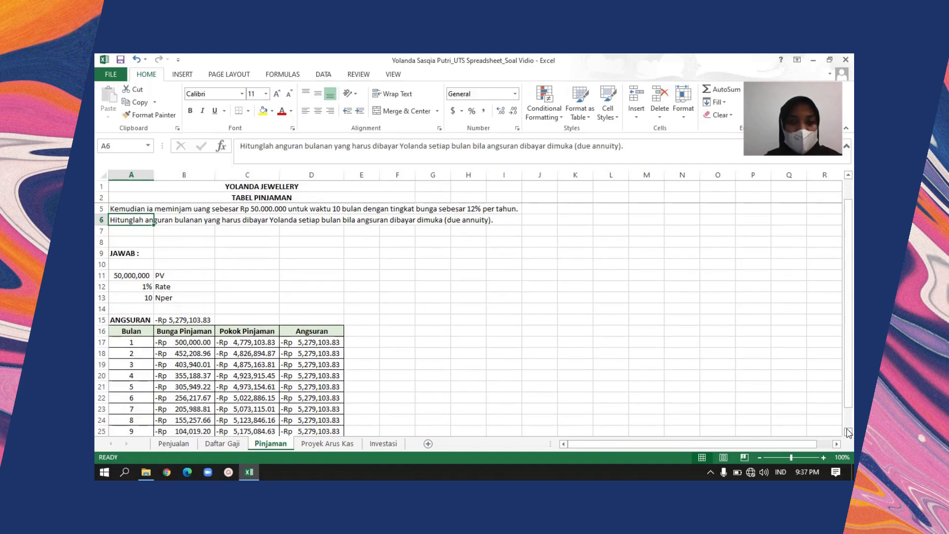
{"action": "left_click", "coordinate": [848, 432]}
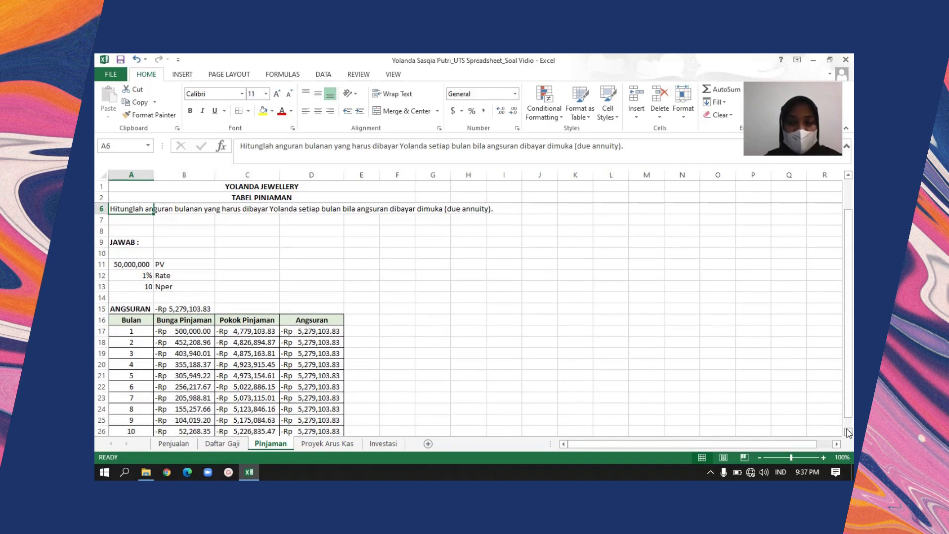
{"action": "left_click", "coordinate": [847, 433]}
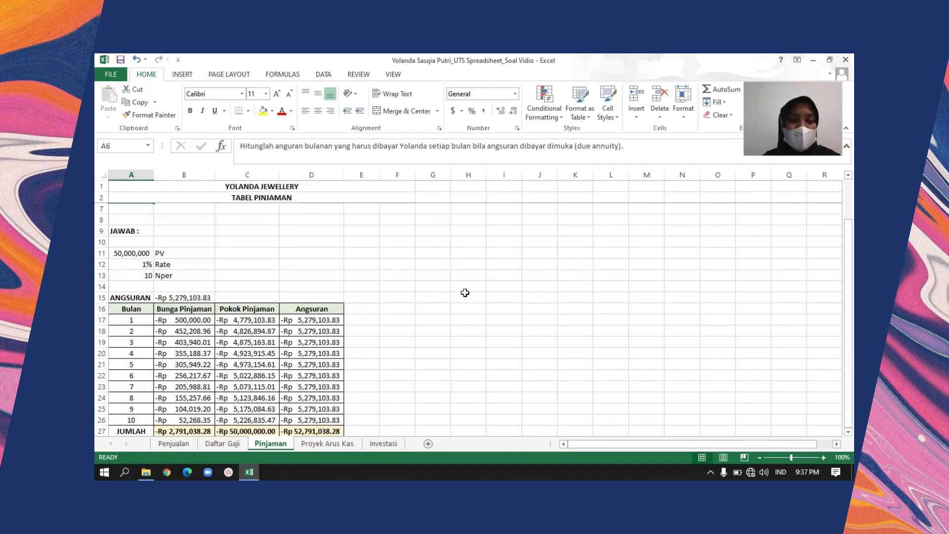
{"action": "key", "text": "Up"}
{"action": "key", "text": "Down"}
{"action": "key", "text": "Down"}
{"action": "key", "text": "Down"}
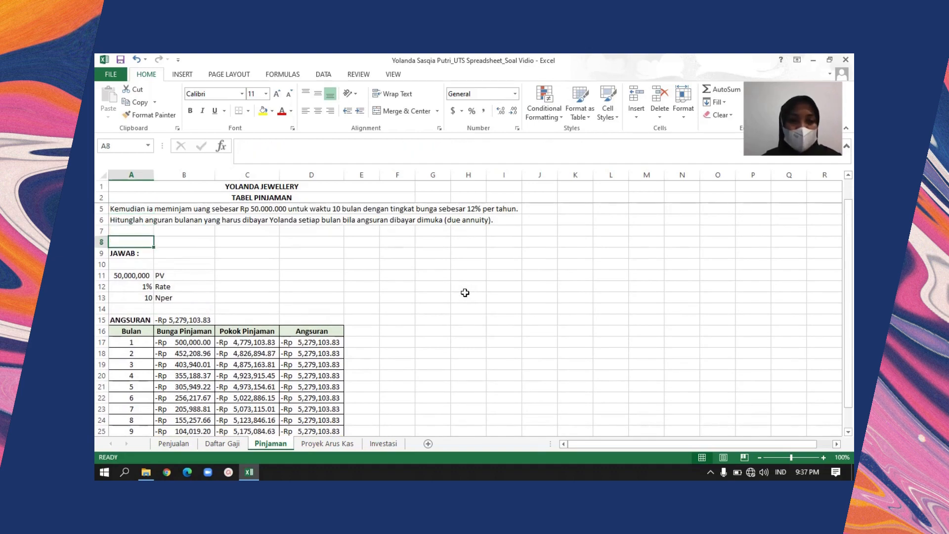
{"action": "key", "text": "Right"}
{"action": "key", "text": "Right"}
{"action": "key", "text": "Up"}
{"action": "key", "text": "Up"}
{"action": "key", "text": "Up"}
{"action": "key", "text": "Up"}
{"action": "key", "text": "Up"}
Examine the loan inputs PV, Rate and Nper in A11 to A13, including the rate formula =12%/12
{"action": "key", "text": "Down"}
{"action": "key", "text": "Down"}
{"action": "key", "text": "Down"}
{"action": "key", "text": "Down"}
{"action": "key", "text": "Down"}
{"action": "key", "text": "Down"}
{"action": "key", "text": "Down"}
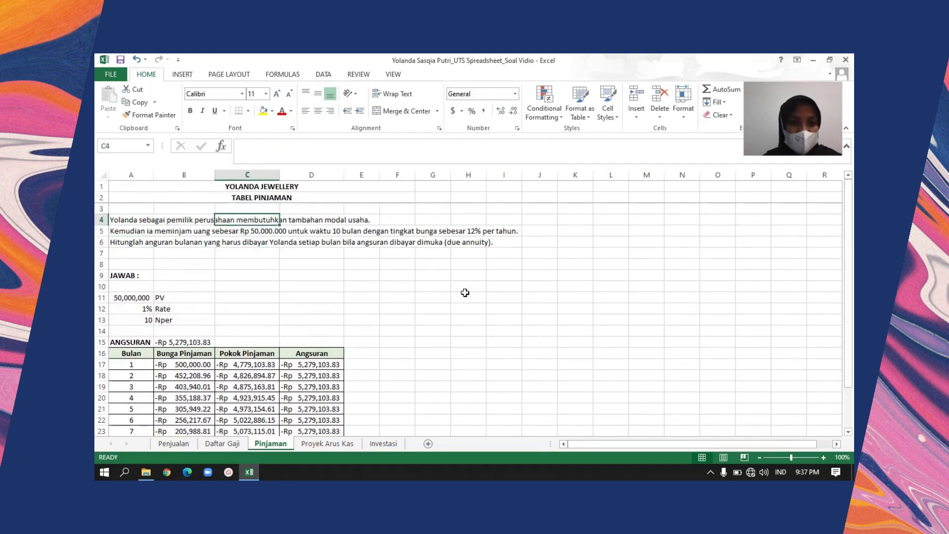
{"action": "key", "text": "Left"}
{"action": "key", "text": "Down"}
{"action": "key", "text": "Down"}
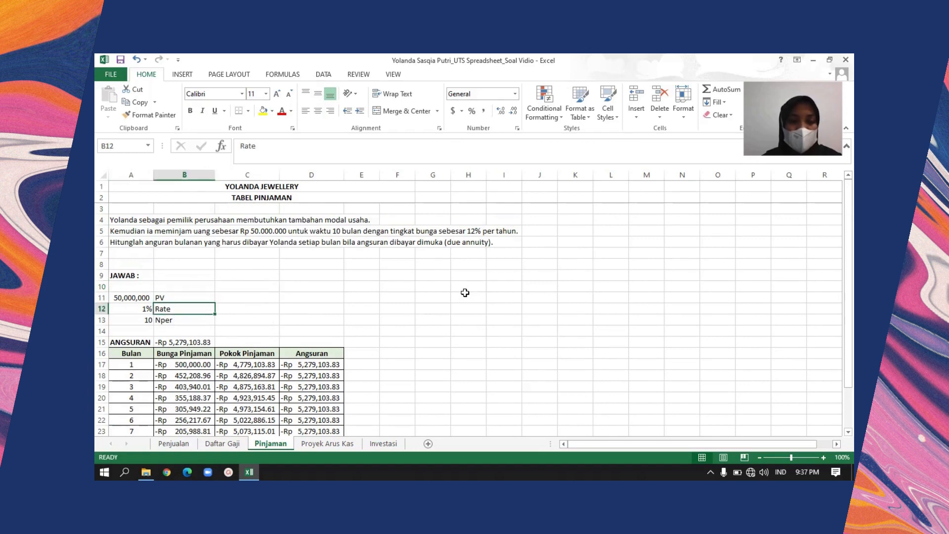
{"action": "key", "text": "Left"}
{"action": "key", "text": "Up"}
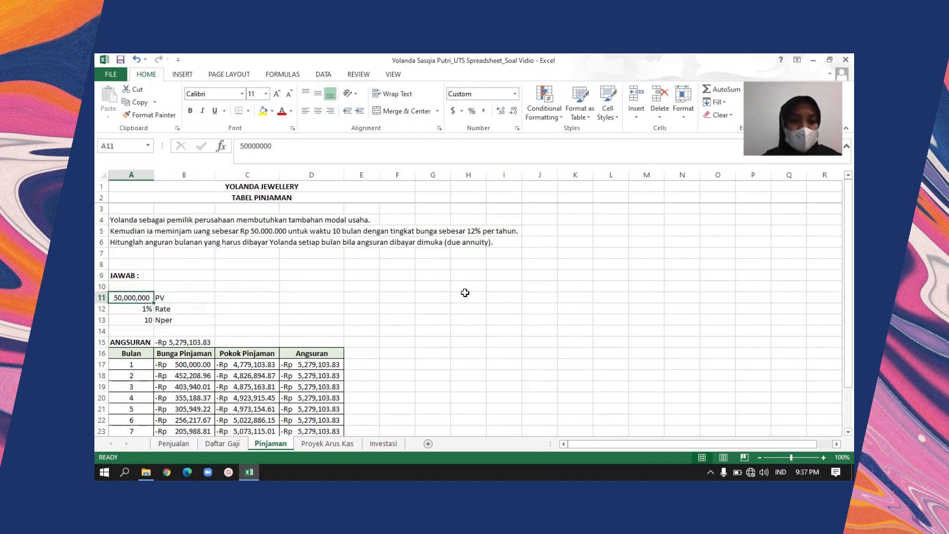
{"action": "key", "text": "shift+Right"}
{"action": "key", "text": "shift+Left"}
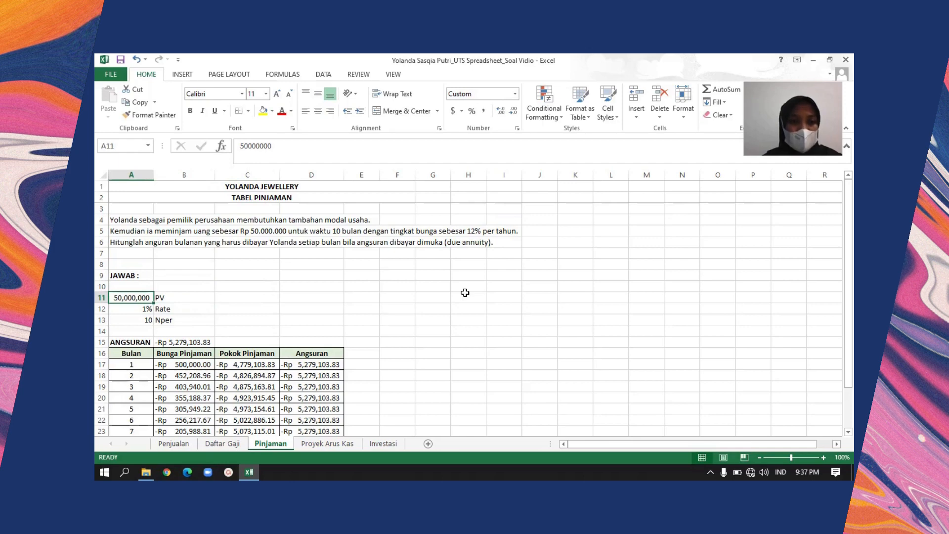
{"action": "key", "text": "Down"}
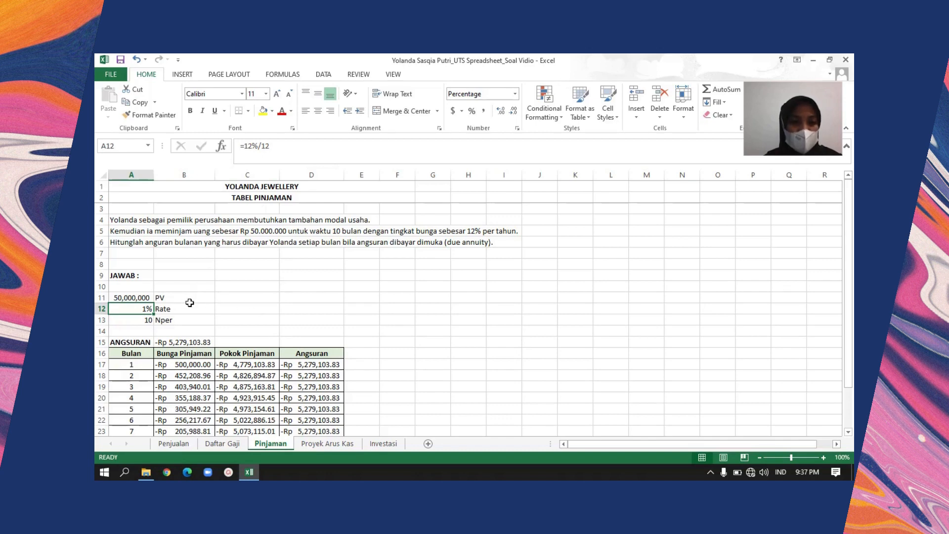
{"action": "left_click", "coordinate": [138, 319]}
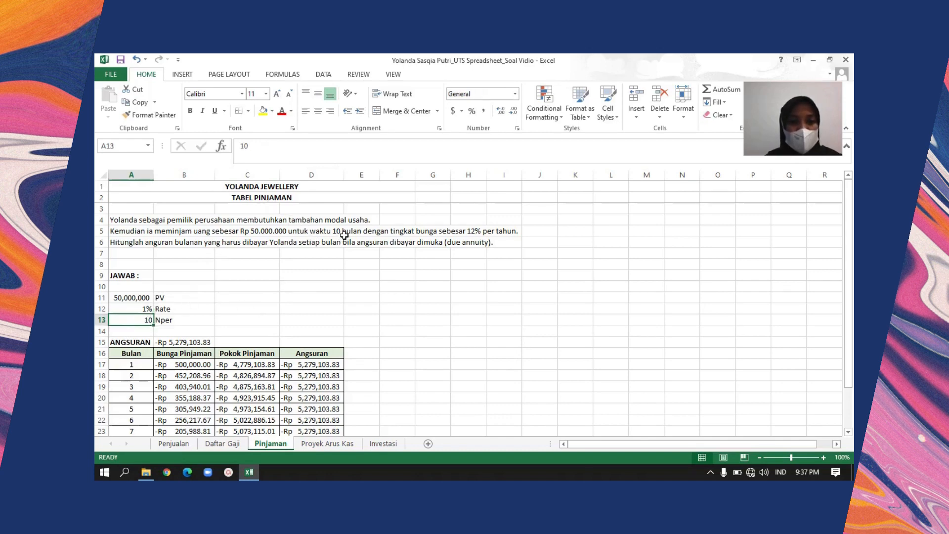
Examine the PMT formula in B15 beside the ANGSURAN label and trace its references to Rate, Nper and PV
{"action": "left_click", "coordinate": [128, 345]}
{"action": "key", "text": "Right"}
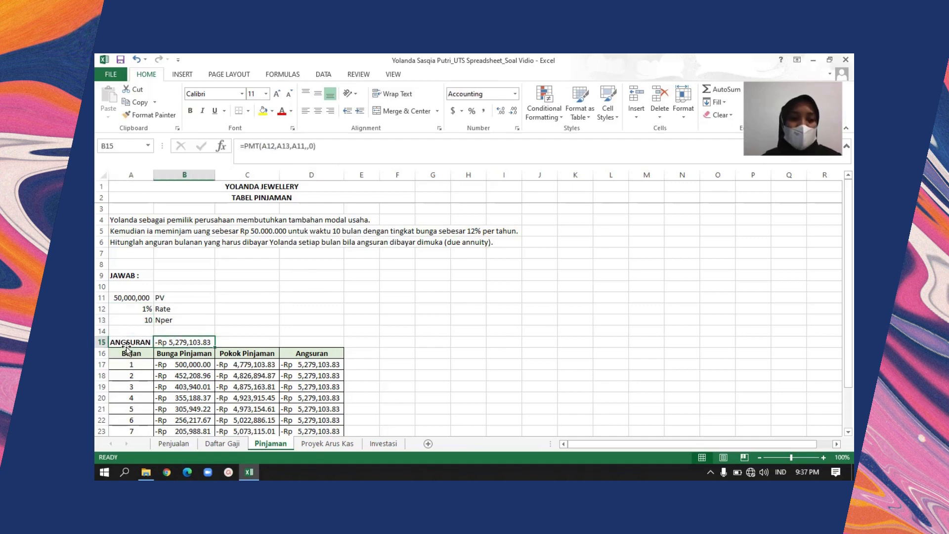
{"action": "left_click", "coordinate": [231, 340]}
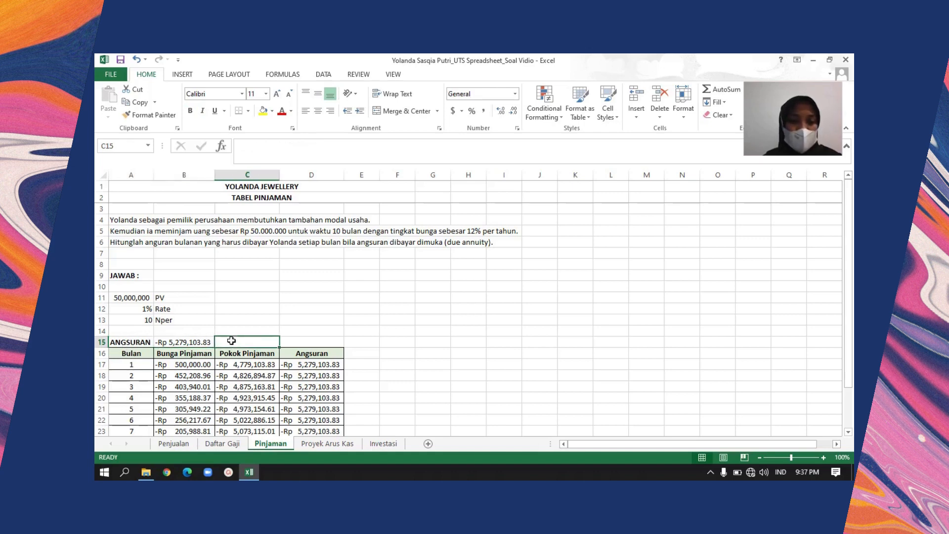
{"action": "key", "text": "Left"}
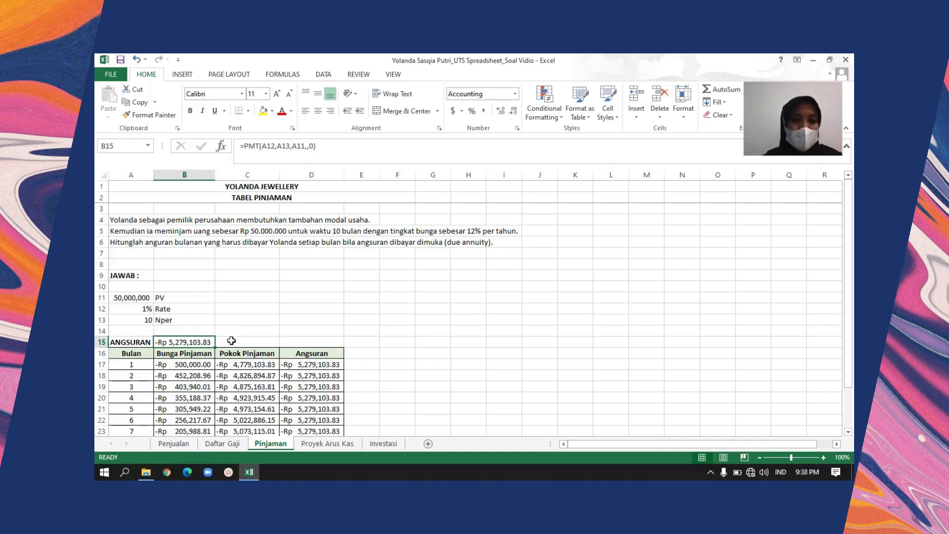
{"action": "left_click", "coordinate": [231, 340]}
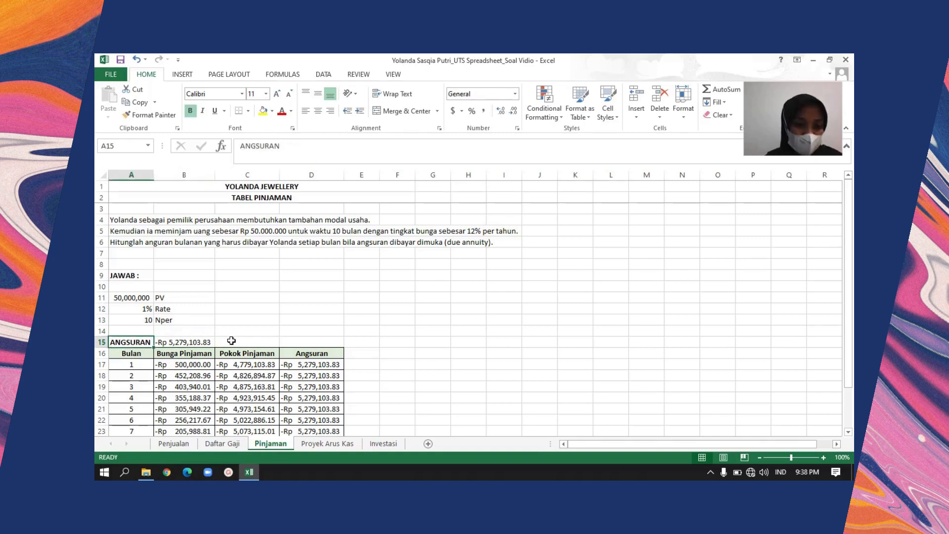
{"action": "key", "text": "Left"}
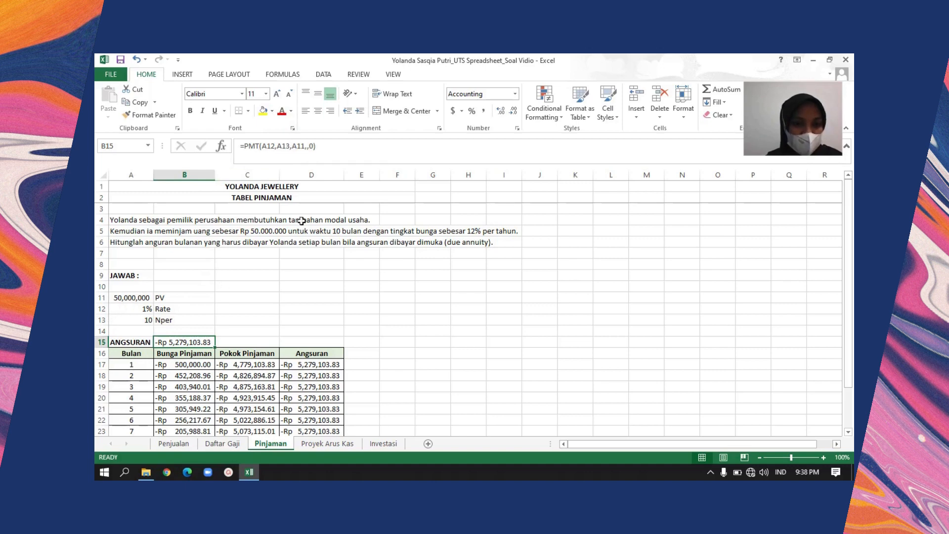
{"action": "left_click", "coordinate": [362, 145]}
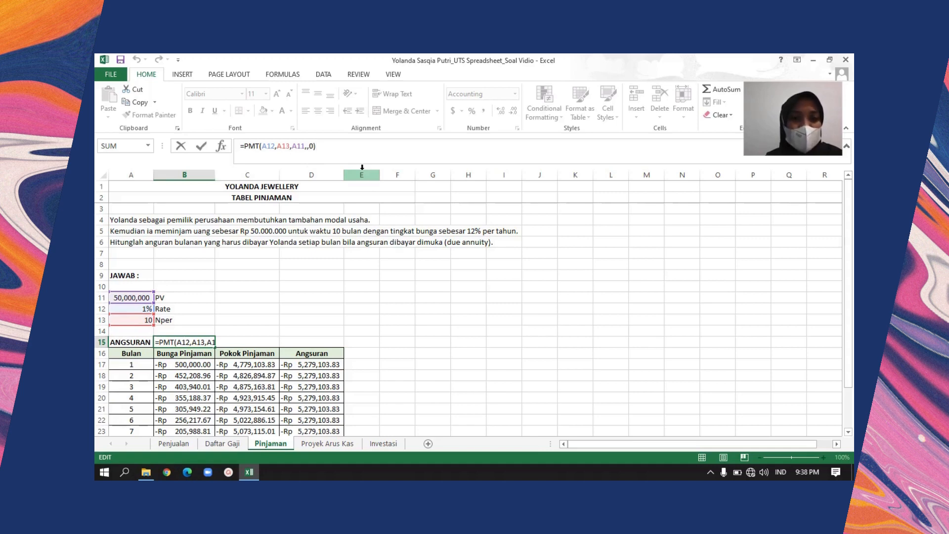
{"action": "key", "text": "Return"}
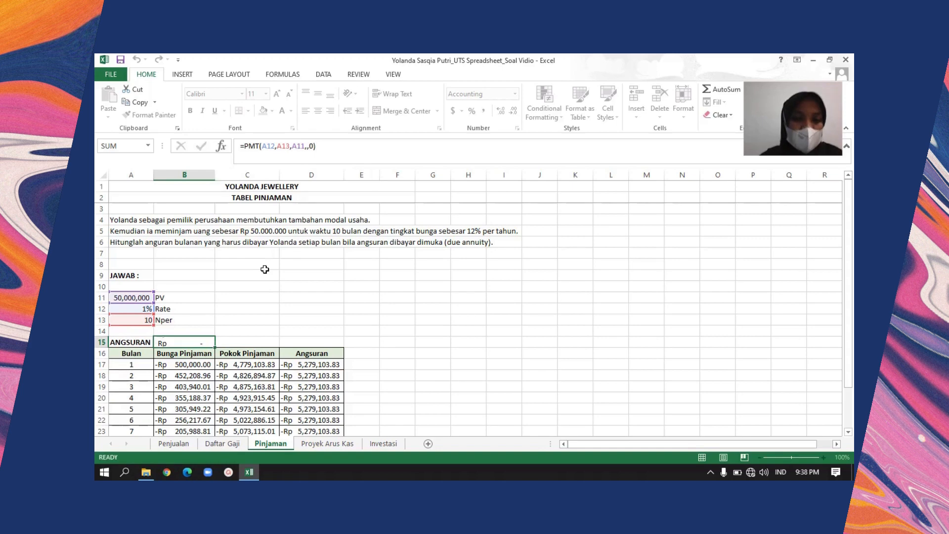
Examine the PMT formula in B15 alongside the IPMT formulas below it in the Bunga Pinjaman column, down to month 10 in B26
{"action": "key", "text": "Down"}
{"action": "key", "text": "Down"}
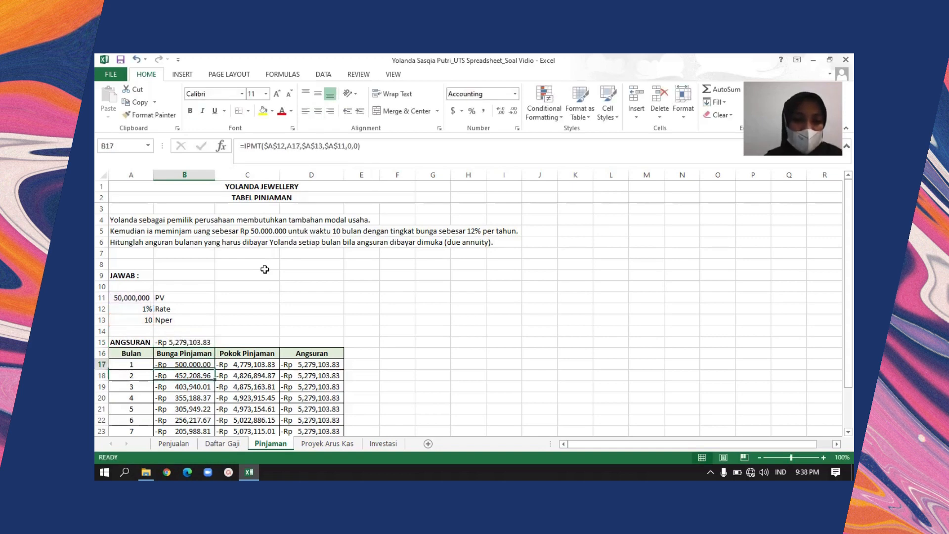
{"action": "key", "text": "Up"}
{"action": "key", "text": "Up"}
{"action": "key", "text": "Up"}
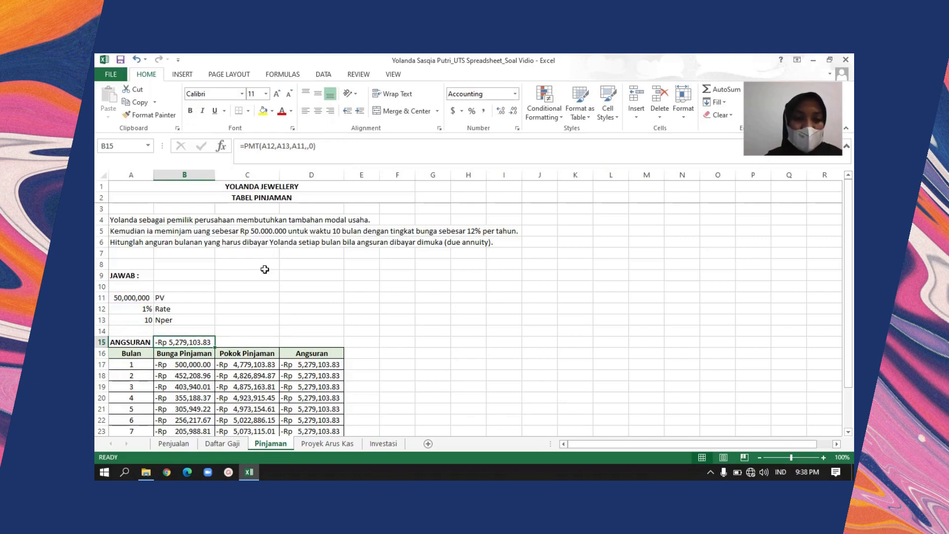
{"action": "key", "text": "Down"}
{"action": "key", "text": "Down"}
{"action": "key", "text": "Down"}
{"action": "key", "text": "Down"}
{"action": "key", "text": "Down"}
{"action": "key", "text": "Down"}
{"action": "key", "text": "Down"}
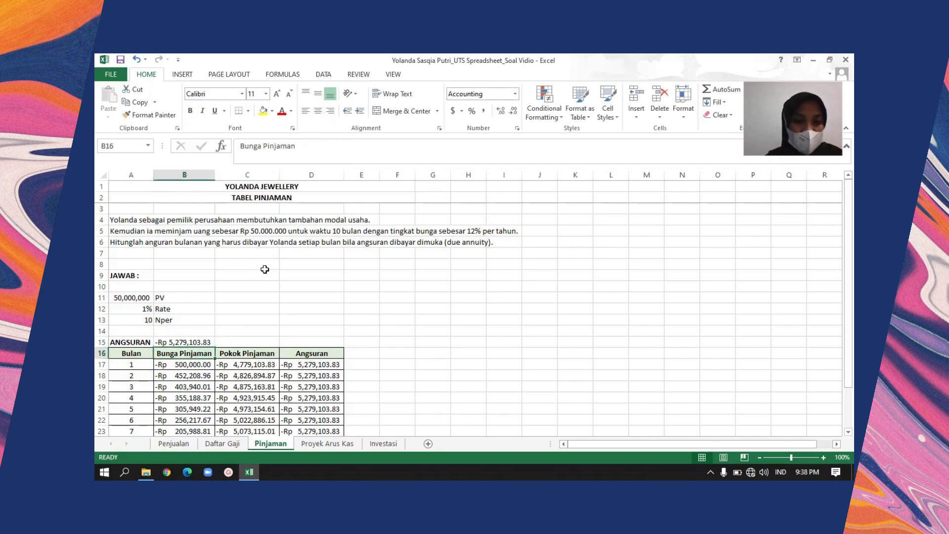
{"action": "key", "text": "Down"}
{"action": "key", "text": "Down"}
{"action": "key", "text": "Down"}
{"action": "key", "text": "Down"}
{"action": "key", "text": "Down"}
{"action": "key", "text": "Down"}
{"action": "key", "text": "Down"}
{"action": "key", "text": "Down"}
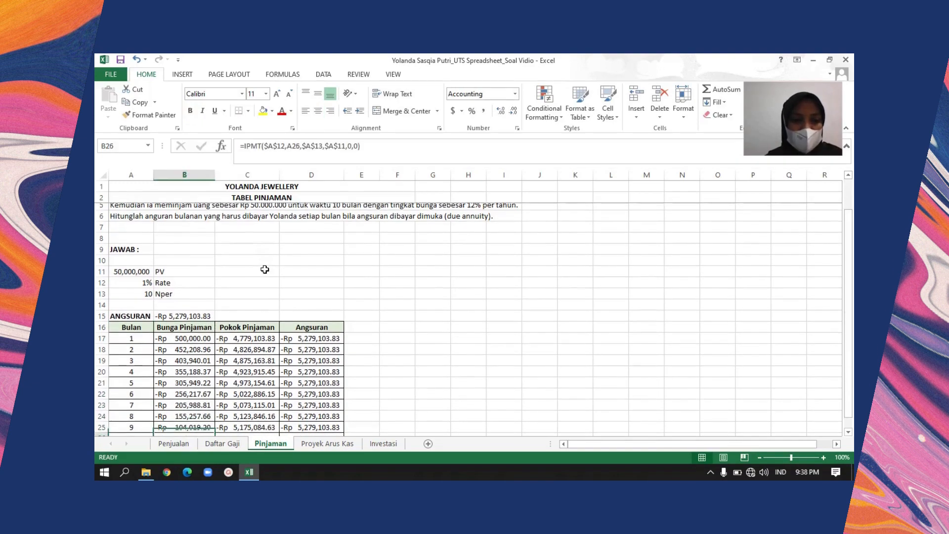
Compare the IPMT formulas under Bunga Pinjaman with the PPMT formulas under Pokok Pinjaman, ending on month 1
{"action": "key", "text": "Up"}
{"action": "key", "text": "Up"}
{"action": "key", "text": "Up"}
{"action": "key", "text": "Up"}
{"action": "key", "text": "Up"}
{"action": "key", "text": "Up"}
{"action": "key", "text": "Up"}
{"action": "key", "text": "Up"}
{"action": "key", "text": "Up"}
{"action": "key", "text": "Up"}
{"action": "key", "text": "Up"}
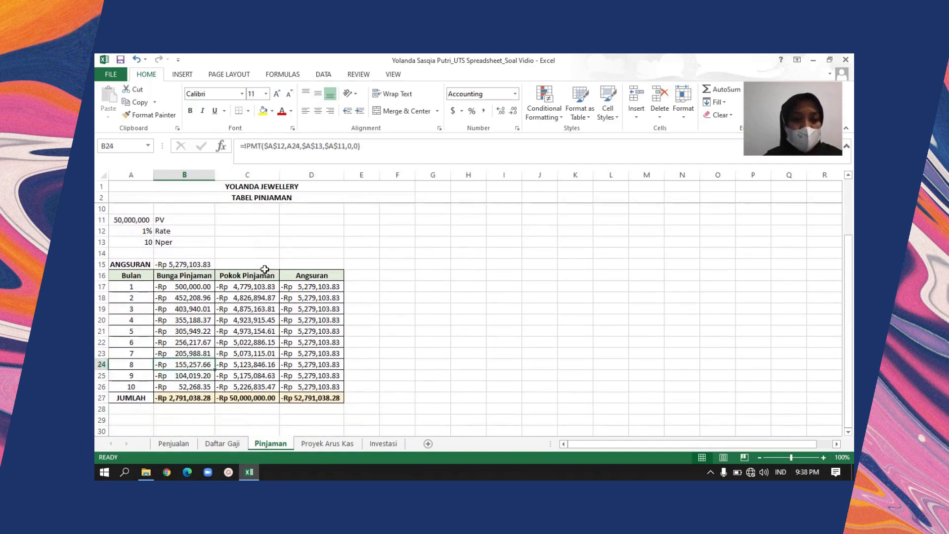
{"action": "key", "text": "Right"}
{"action": "key", "text": "Up"}
{"action": "key", "text": "Up"}
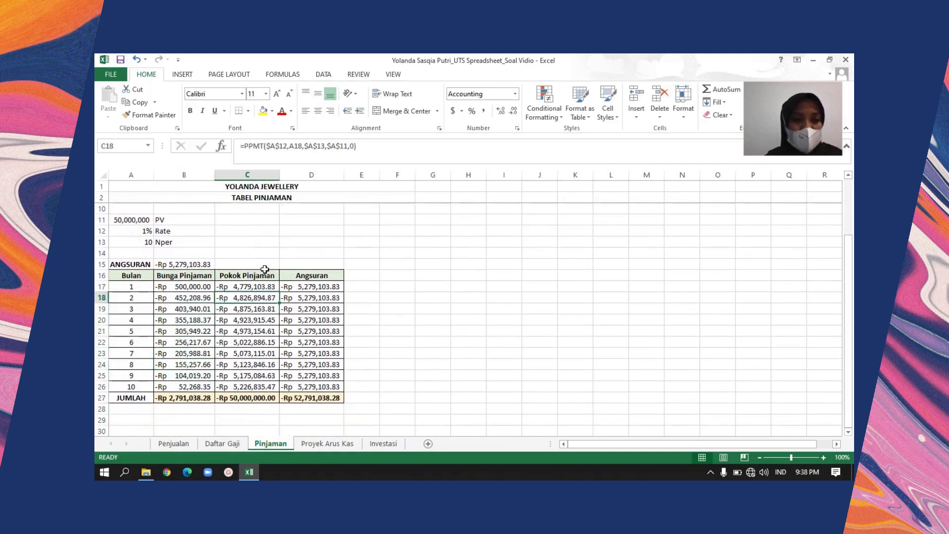
{"action": "key", "text": "Right"}
{"action": "key", "text": "Left"}
Compare the month 1 formulas in row 17 across the Bunga Pinjaman, Pokok Pinjaman and Angsuran columns
{"action": "key", "text": "Left"}
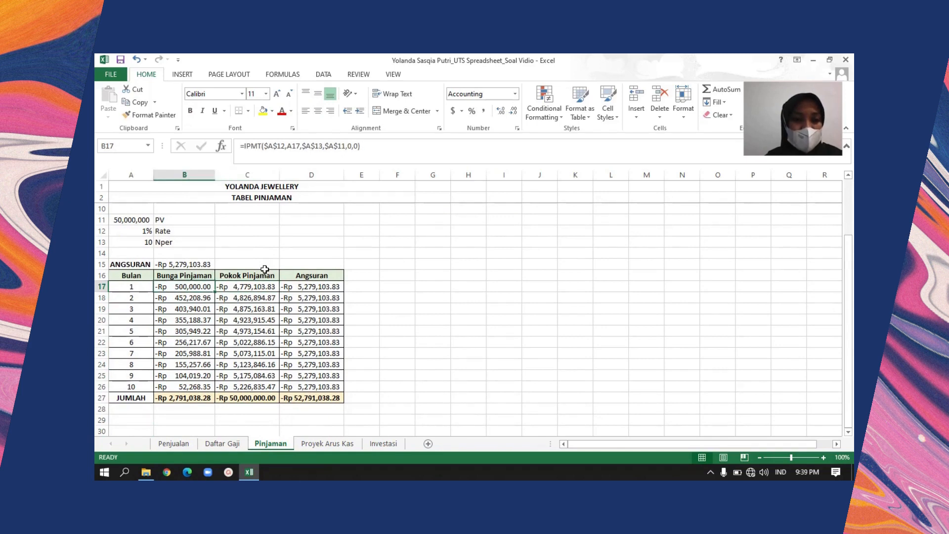
{"action": "key", "text": "Right"}
{"action": "key", "text": "Right"}
{"action": "key", "text": "Left"}
{"action": "key", "text": "Right"}
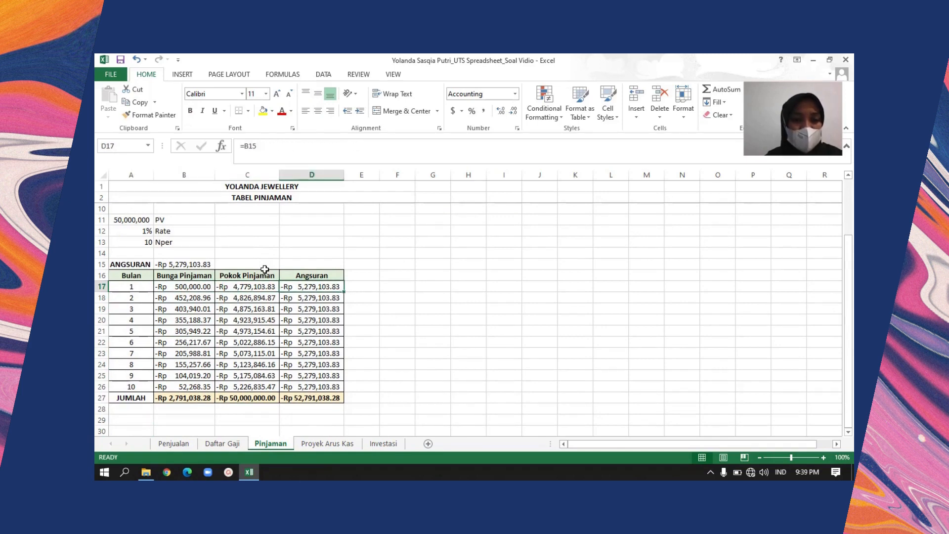
{"action": "key", "text": "Left"}
{"action": "key", "text": "Left"}
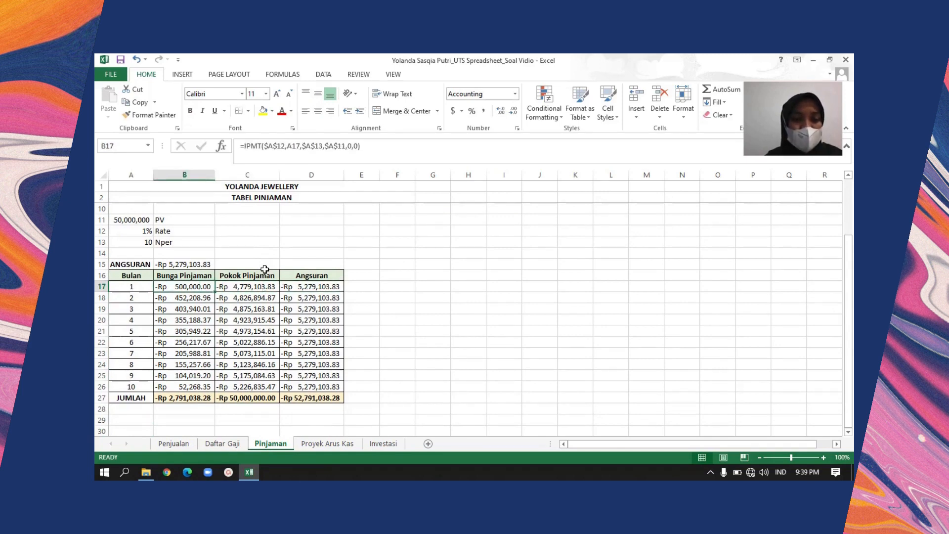
{"action": "key", "text": "Right"}
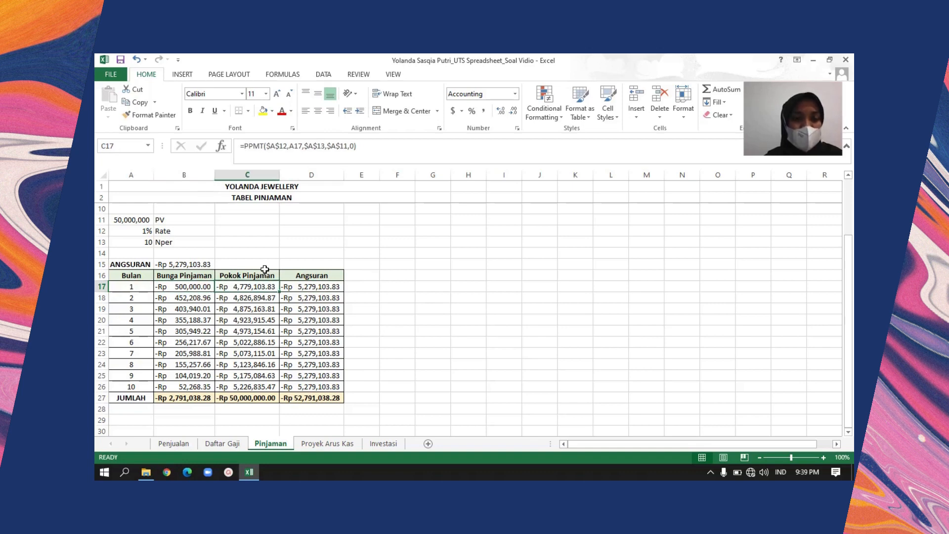
Check the ANGSURAN result in B15 against the =B15 reference in D17 and look down the Angsuran column to D26
{"action": "key", "text": "Up"}
{"action": "key", "text": "Left"}
{"action": "key", "text": "Up"}
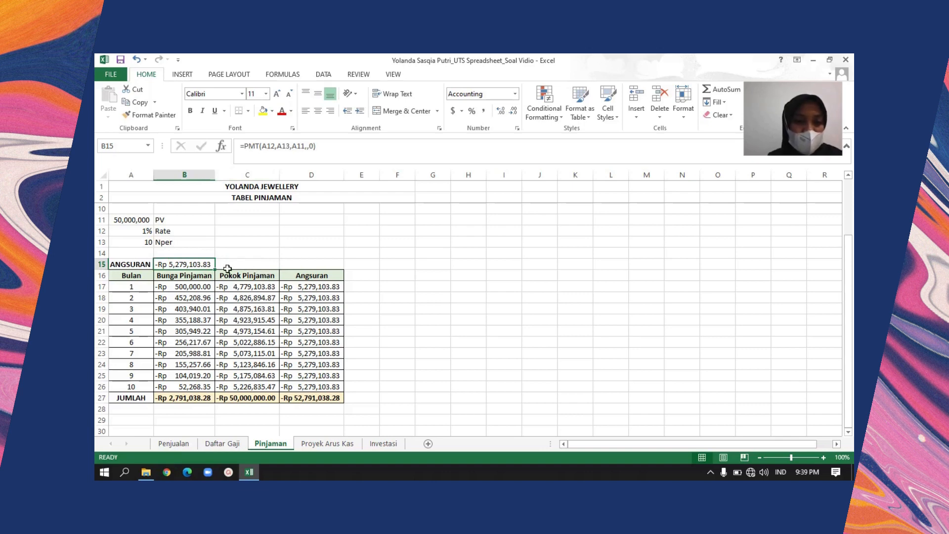
{"action": "left_click", "coordinate": [330, 289]}
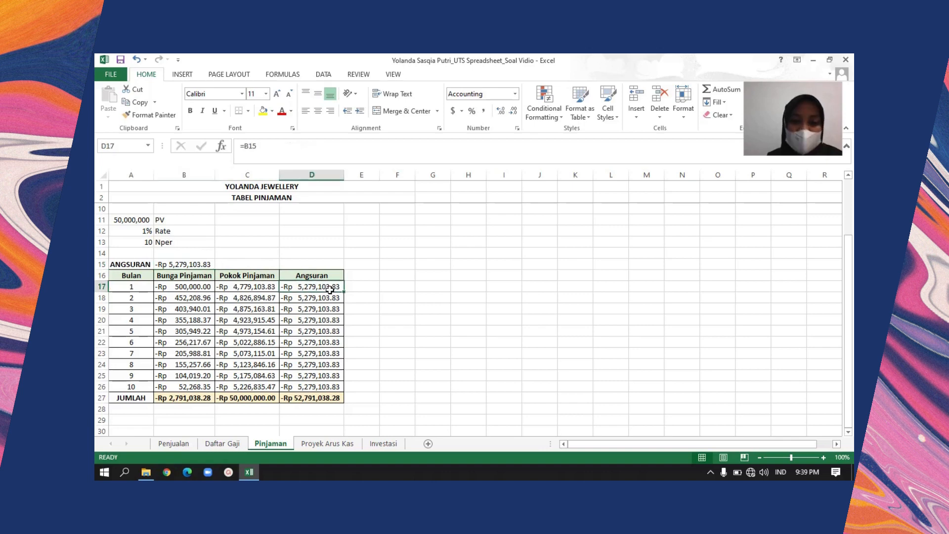
{"action": "key", "text": "Down"}
{"action": "key", "text": "Down"}
{"action": "key", "text": "Down"}
{"action": "key", "text": "Down"}
{"action": "key", "text": "Down"}
{"action": "key", "text": "Down"}
{"action": "key", "text": "Down"}
{"action": "key", "text": "Down"}
{"action": "key", "text": "Down"}
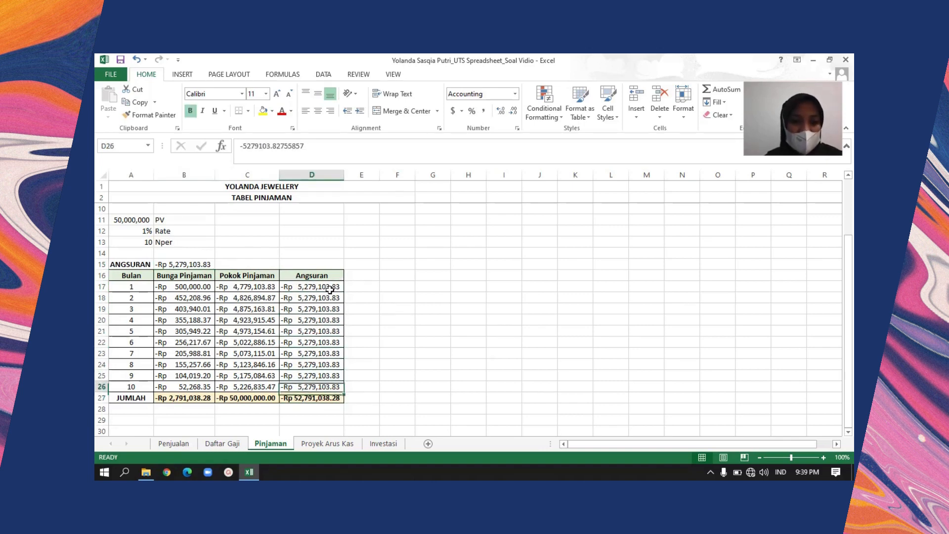
Go back up through the Angsuran and Pokok Pinjaman columns to the month 1 interest cell B17
{"action": "key", "text": "Up"}
{"action": "key", "text": "Up"}
{"action": "key", "text": "Up"}
{"action": "key", "text": "Up"}
{"action": "key", "text": "Up"}
{"action": "key", "text": "Up"}
{"action": "key", "text": "Left"}
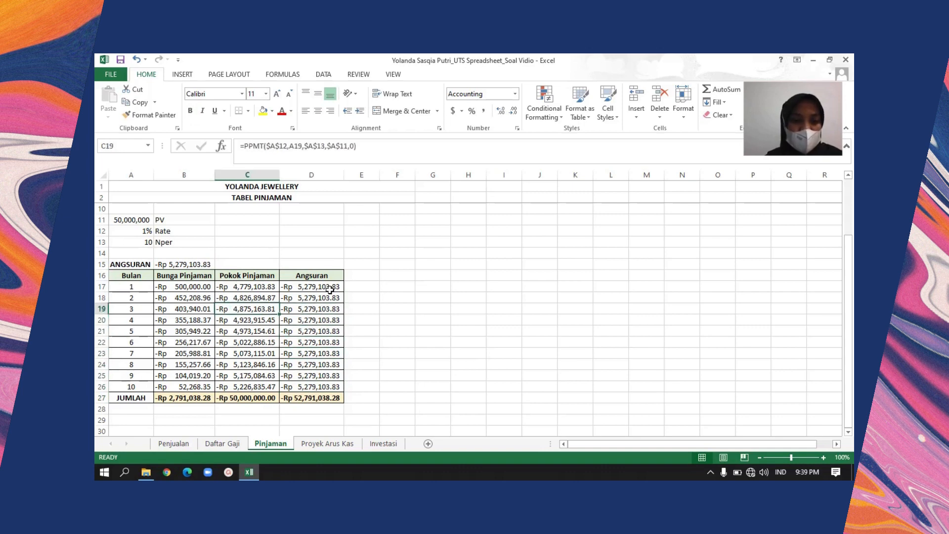
{"action": "key", "text": "Up"}
{"action": "key", "text": "Up"}
{"action": "key", "text": "Up"}
{"action": "key", "text": "Left"}
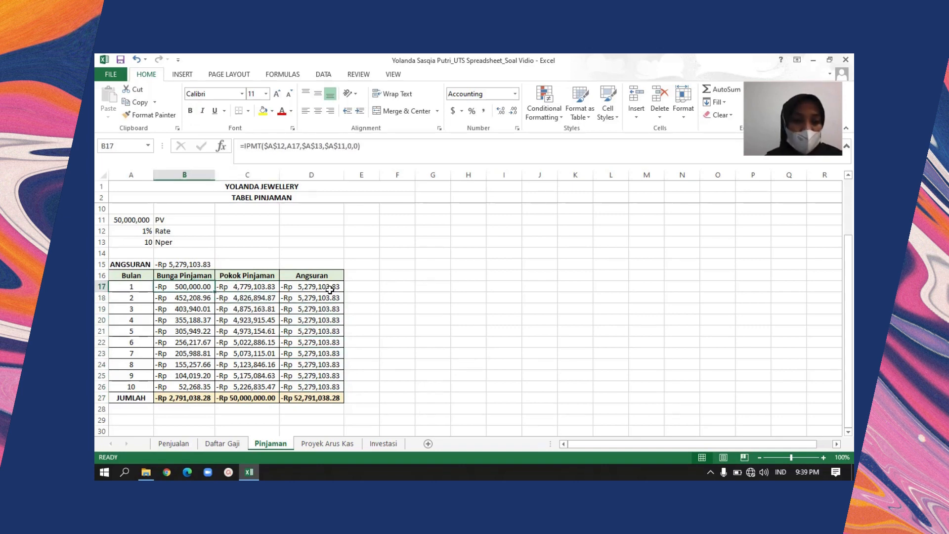
Examine the IPMT formula in B17 and trace its references to Rate, the month in A17, Nper and PV
{"action": "key", "text": "Left"}
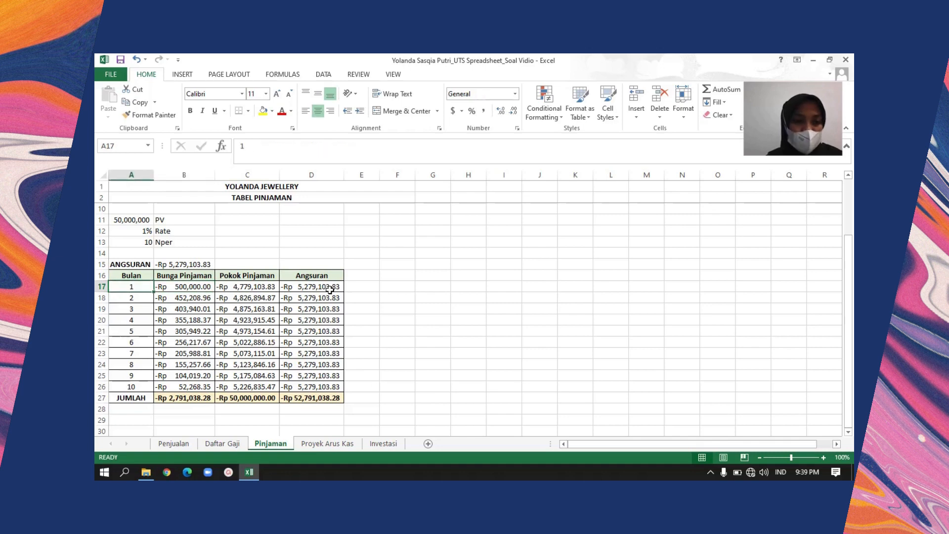
{"action": "key", "text": "Right"}
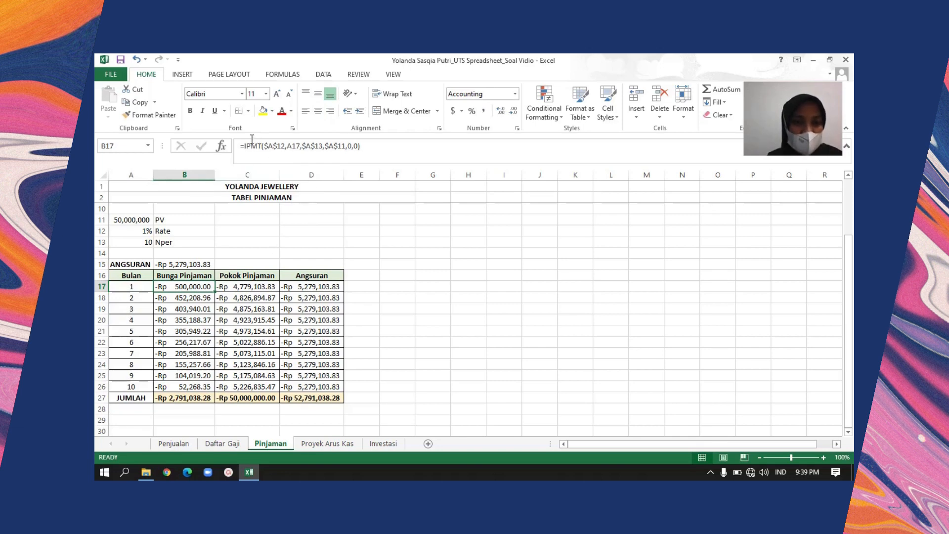
{"action": "left_click", "coordinate": [400, 148]}
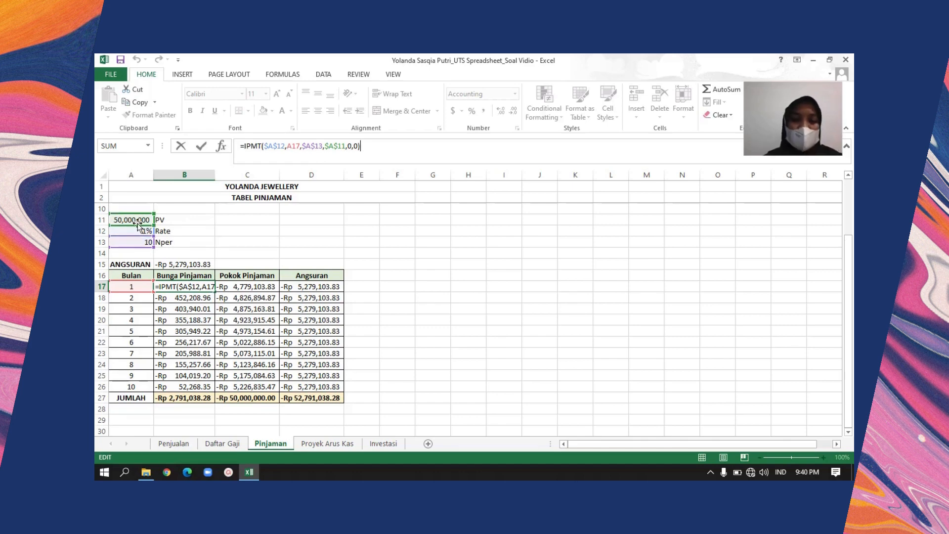
{"action": "key", "text": "Return"}
{"action": "key", "text": "Up"}
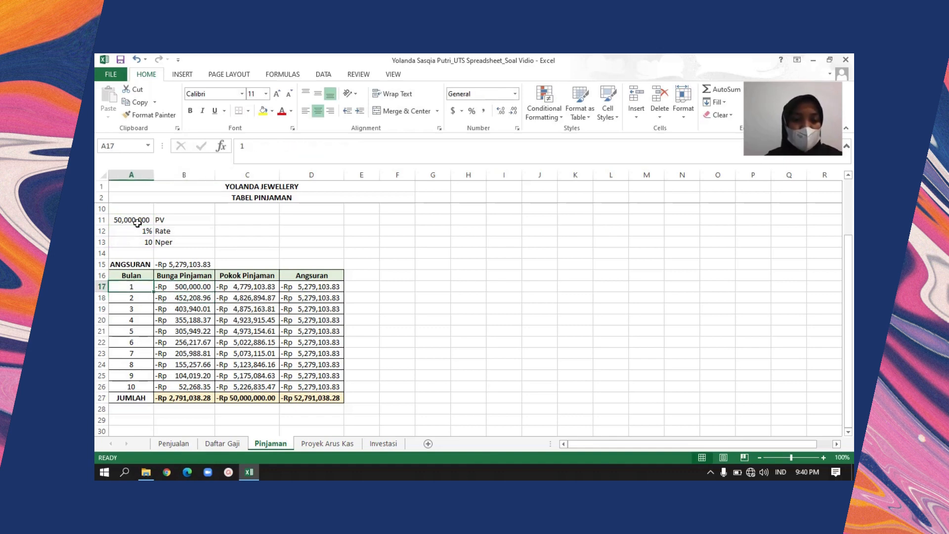
{"action": "key", "text": "Left"}
{"action": "key", "text": "Right"}
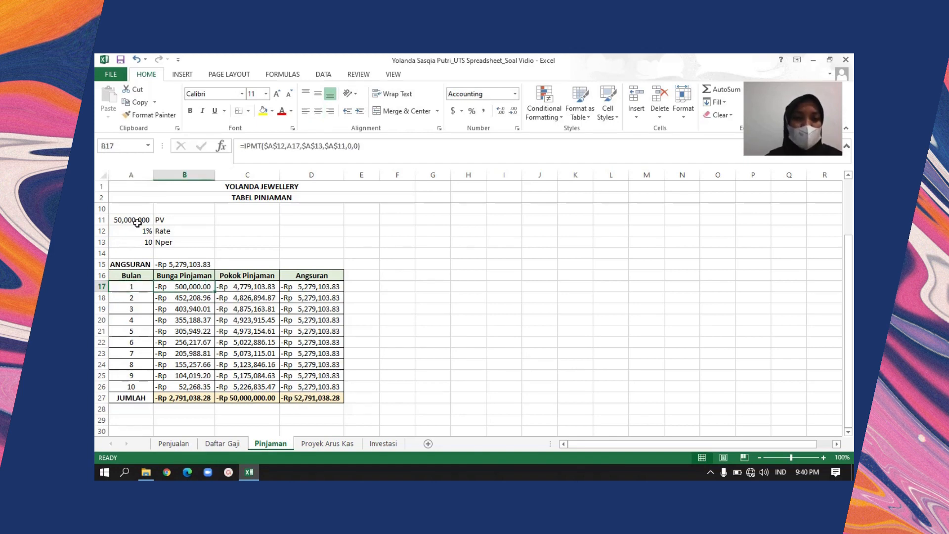
Examine the PPMT formula in C17 for the month 1 principal and compare it with the IPMT formula in B17
{"action": "key", "text": "Right"}
{"action": "key", "text": "Right"}
{"action": "key", "text": "Left"}
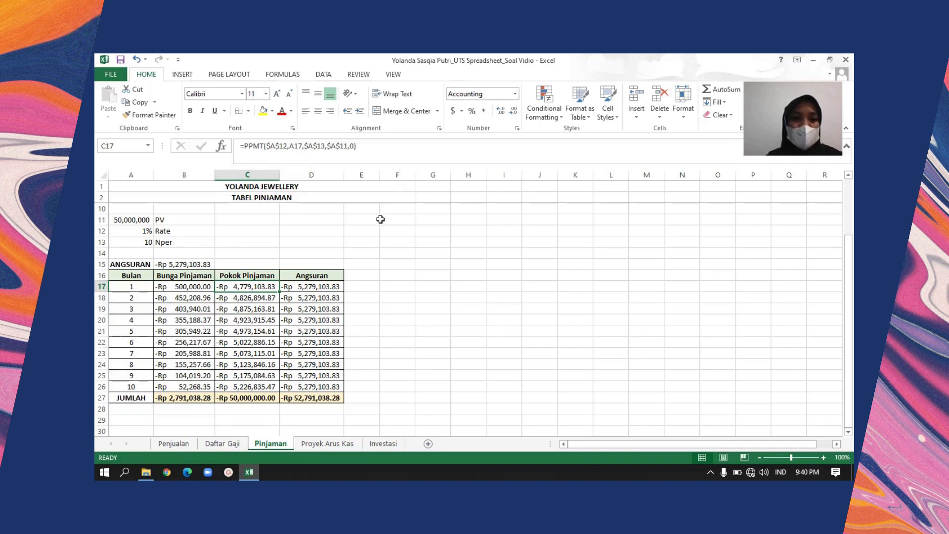
{"action": "key", "text": "Left"}
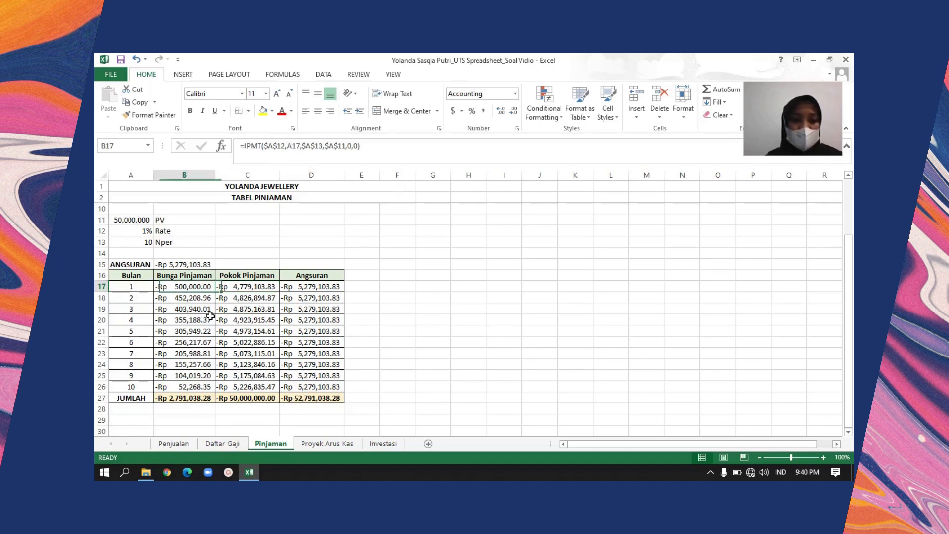
Review how the IPMT formula is repeated for each month down the Bunga Pinjaman column
{"action": "key", "text": "Down"}
{"action": "key", "text": "Down"}
{"action": "key", "text": "Down"}
{"action": "key", "text": "Down"}
{"action": "key", "text": "Up"}
{"action": "key", "text": "Up"}
{"action": "key", "text": "Up"}
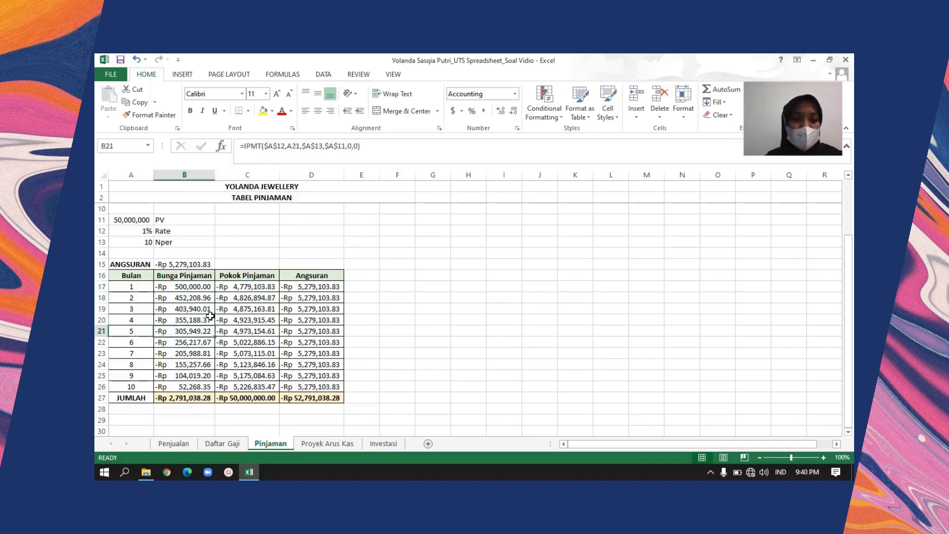
{"action": "key", "text": "Down"}
{"action": "key", "text": "Down"}
{"action": "key", "text": "Down"}
{"action": "key", "text": "Down"}
{"action": "key", "text": "Down"}
{"action": "key", "text": "Down"}
{"action": "key", "text": "Down"}
{"action": "key", "text": "Down"}
{"action": "key", "text": "Down"}
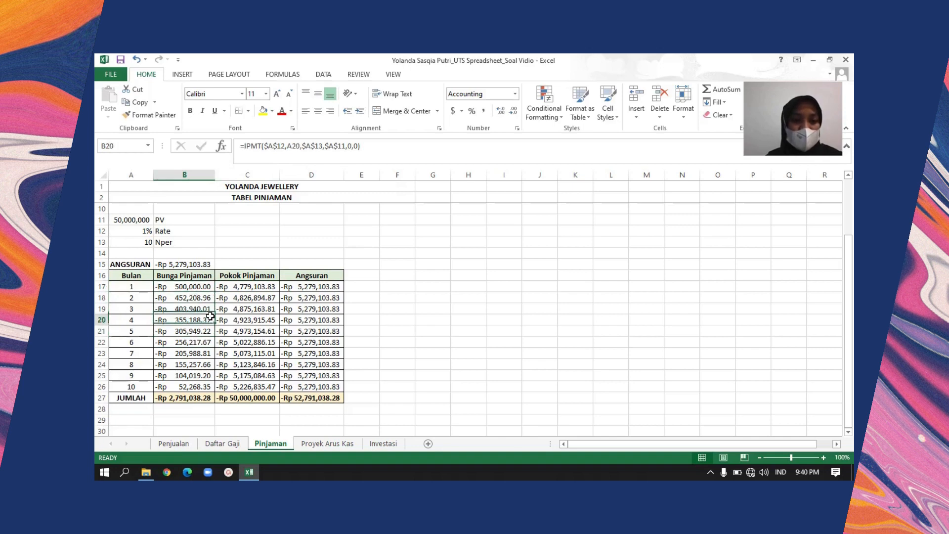
{"action": "key", "text": "Up"}
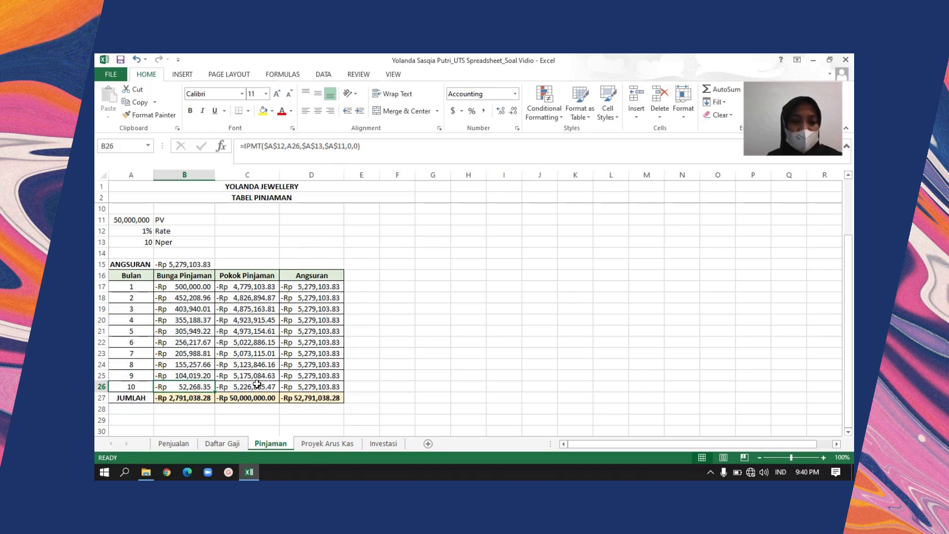
Look at the JUMLAH total under Bunga Pinjaman in B27 and the empty rows beneath the table
{"action": "left_click", "coordinate": [209, 395]}
{"action": "key", "text": "Down"}
{"action": "key", "text": "Down"}
{"action": "key", "text": "Down"}
{"action": "key", "text": "Down"}
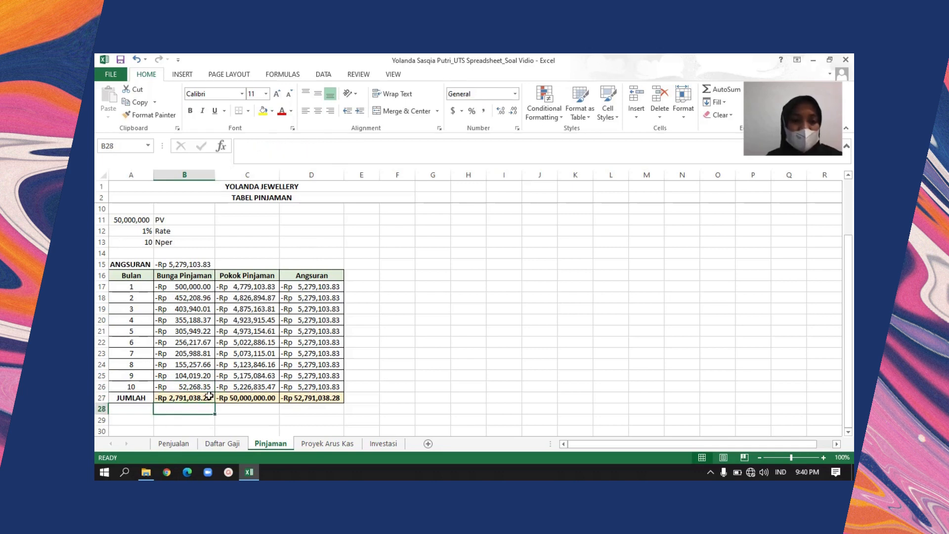
{"action": "key", "text": "Down"}
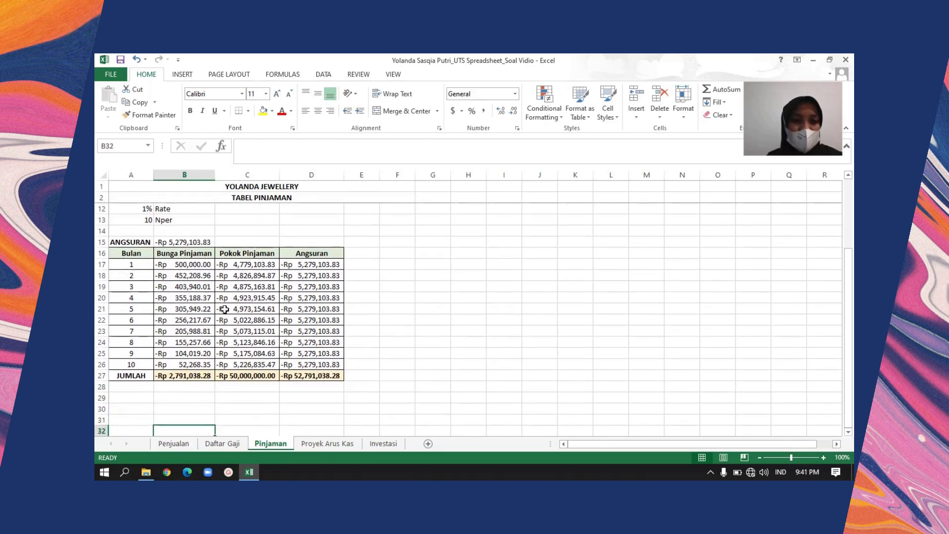
Compare the JUMLAH row's SUM formulas in D27, C27 and B27, and select B27:C27 to check their combined sum
{"action": "left_click", "coordinate": [298, 375]}
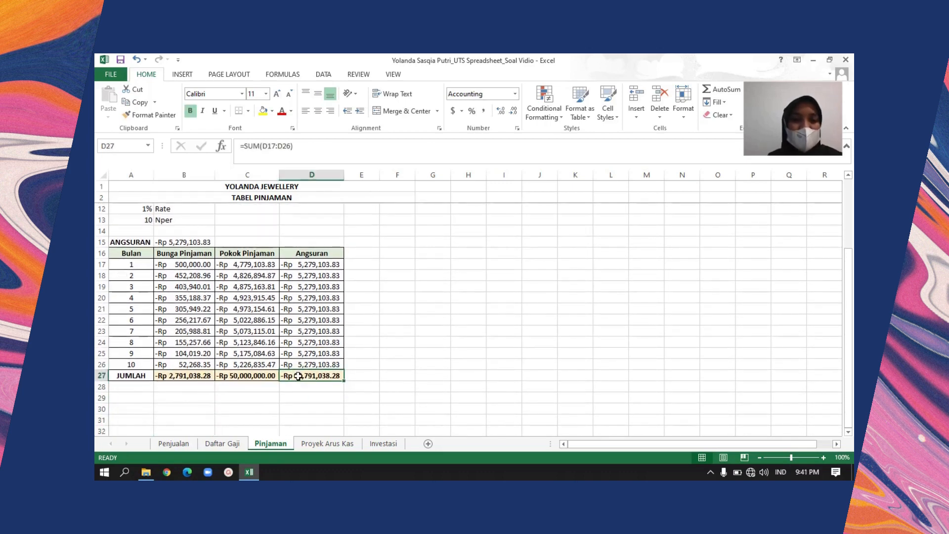
{"action": "key", "text": "Up"}
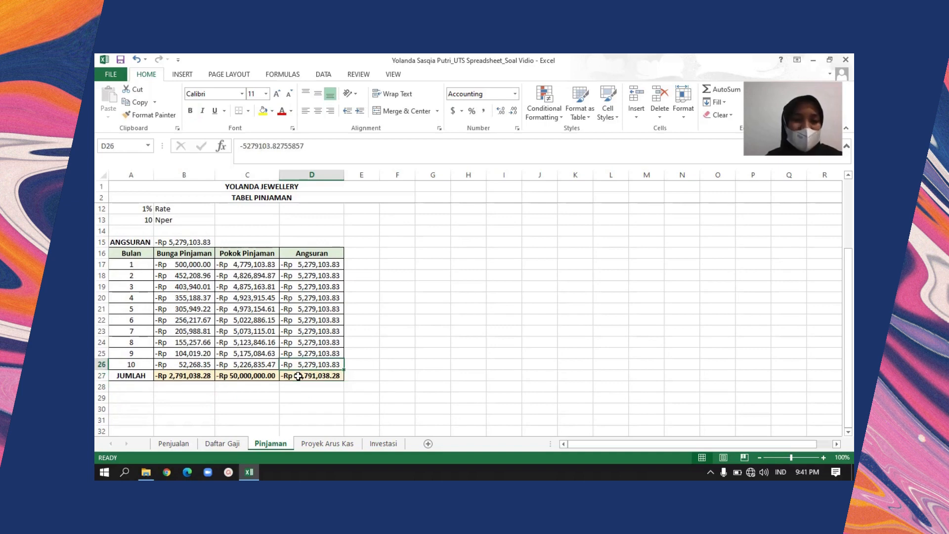
{"action": "key", "text": "Down"}
{"action": "key", "text": "Left"}
{"action": "key", "text": "Left"}
{"action": "key", "text": "Right"}
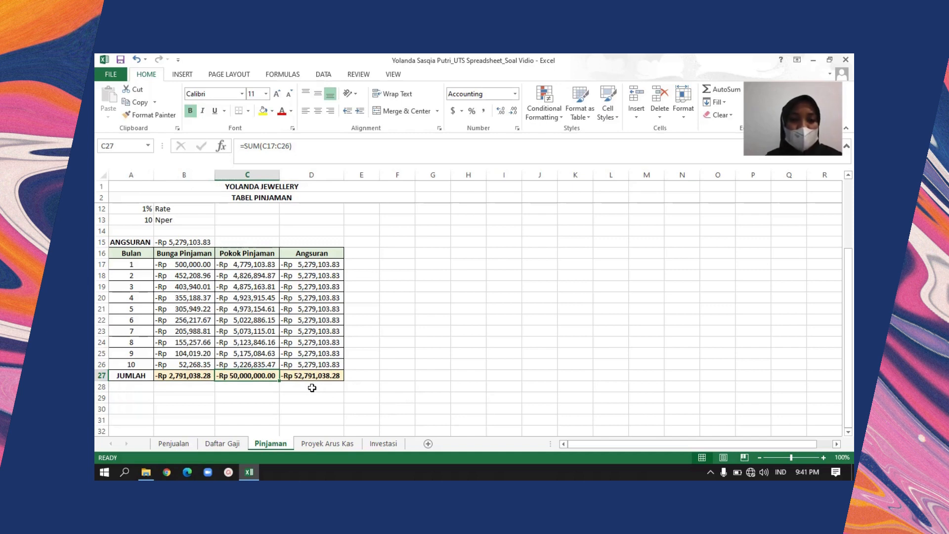
{"action": "key", "text": "Up"}
{"action": "key", "text": "Down"}
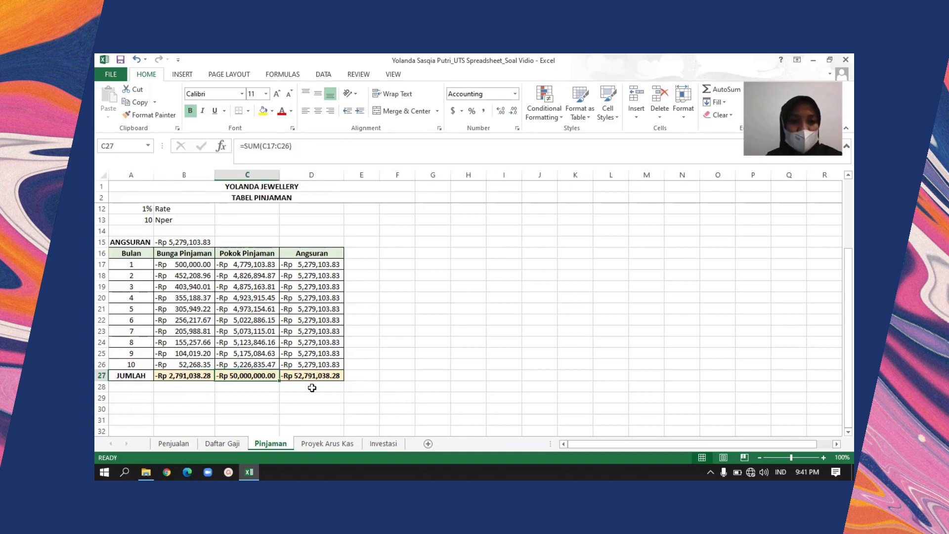
{"action": "key", "text": "Left"}
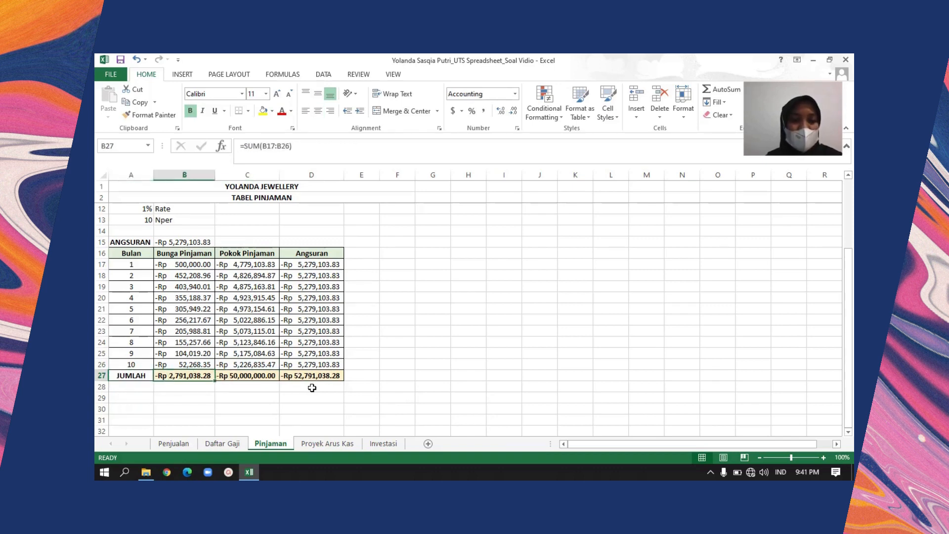
{"action": "key", "text": "shift+Right"}
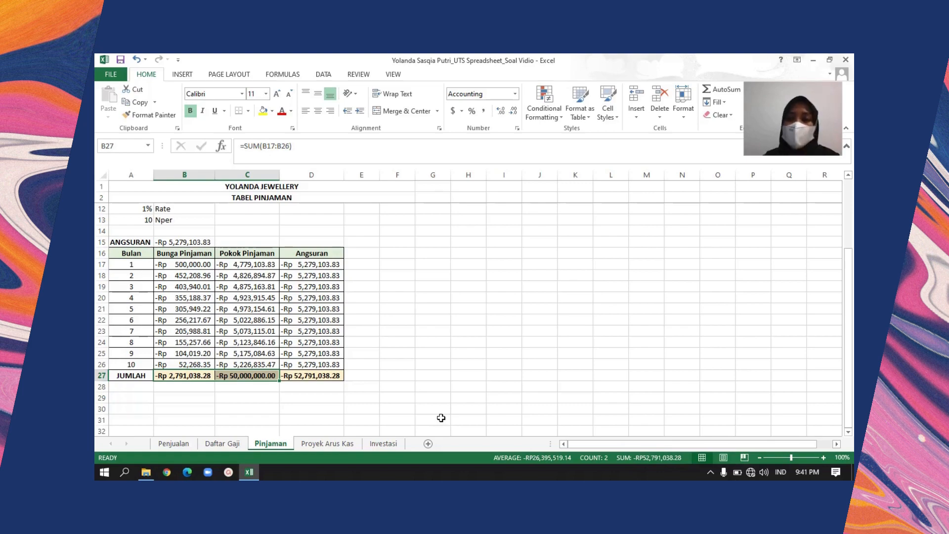
Return to the loan problem text and open the Proyek Arus Kas sheet
{"action": "scroll", "coordinate": [850, 198], "scroll_direction": "up", "scroll_amount": 3}
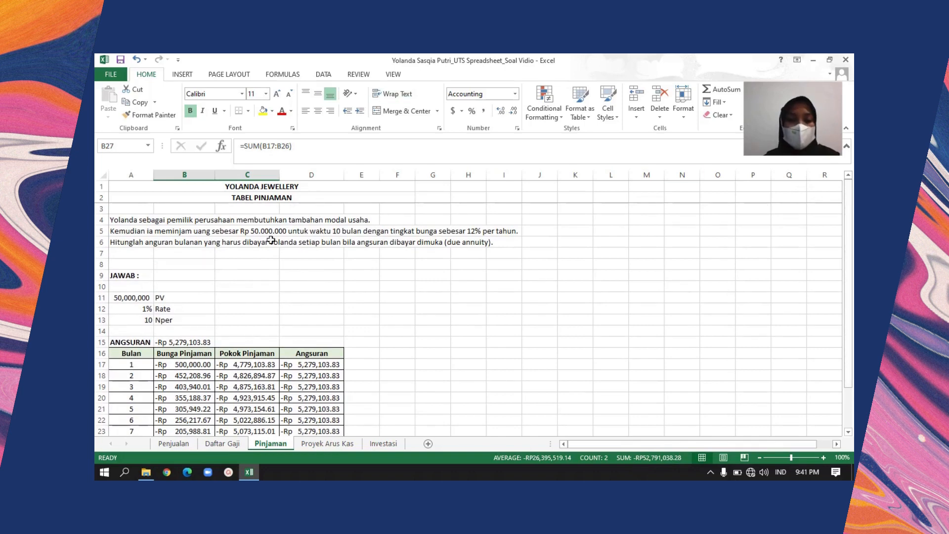
{"action": "left_click", "coordinate": [328, 444]}
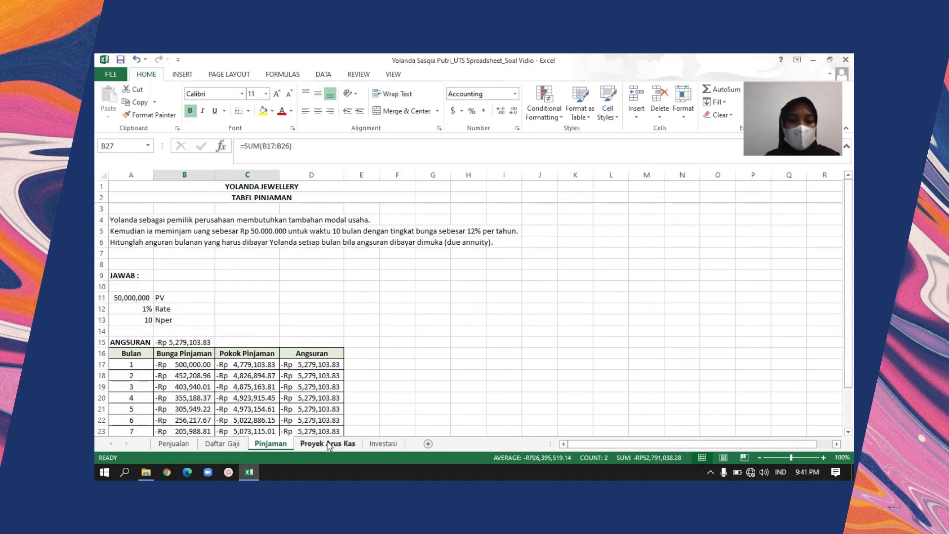
Go to the top of the Proyek Arus Kas sheet and look at its two title rows
{"action": "left_click", "coordinate": [266, 365]}
{"action": "left_click", "coordinate": [273, 386]}
{"action": "key", "text": "Up"}
{"action": "key", "text": "Up"}
{"action": "key", "text": "Up"}
{"action": "key", "text": "Up"}
{"action": "key", "text": "Up"}
{"action": "key", "text": "Up"}
{"action": "key", "text": "Up"}
{"action": "key", "text": "Up"}
{"action": "key", "text": "Up"}
{"action": "key", "text": "Up"}
{"action": "key", "text": "Up"}
{"action": "key", "text": "Up"}
{"action": "key", "text": "Up"}
{"action": "key", "text": "Up"}
{"action": "key", "text": "Up"}
{"action": "key", "text": "Up"}
{"action": "key", "text": "Up"}
{"action": "key", "text": "Up"}
{"action": "key", "text": "Up"}
{"action": "key", "text": "Up"}
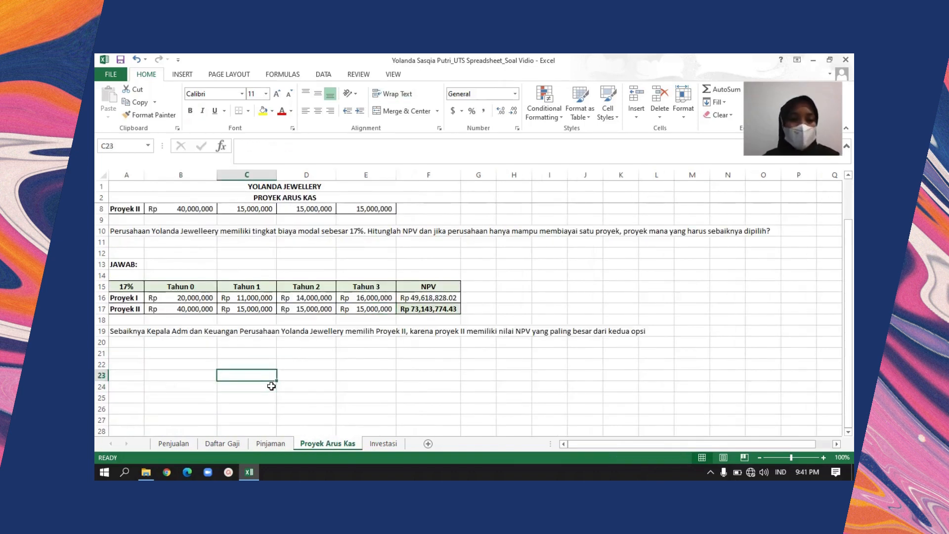
{"action": "key", "text": "Down"}
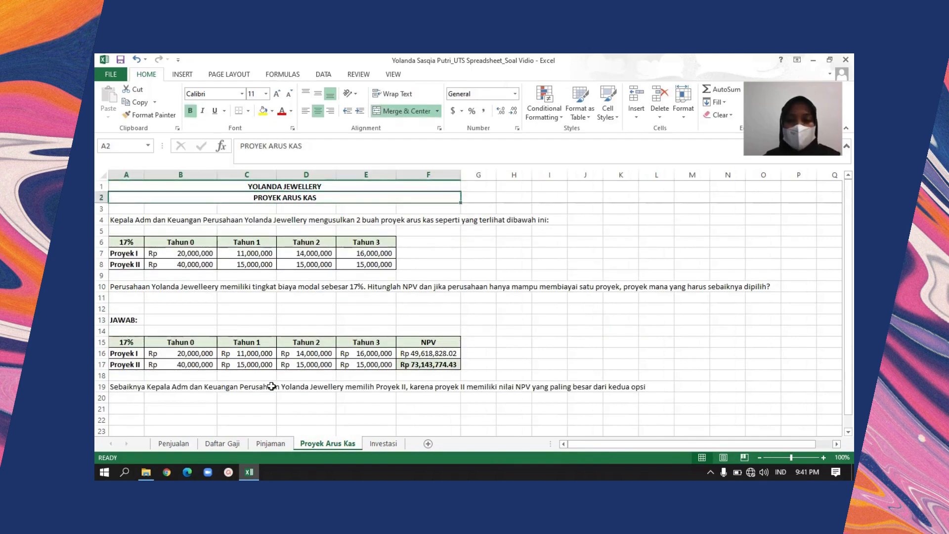
{"action": "key", "text": "Up"}
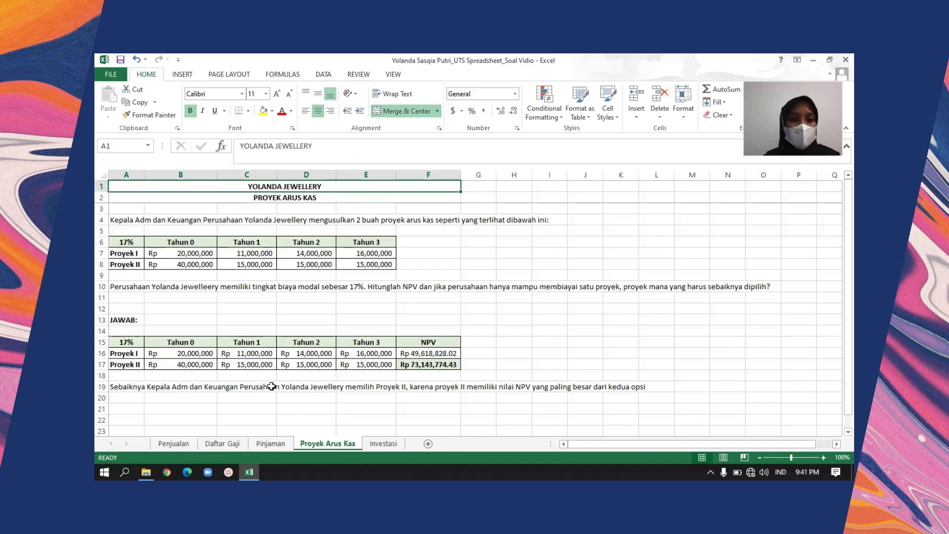
{"action": "key", "text": "Down"}
{"action": "key", "text": "Up"}
{"action": "key", "text": "Down"}
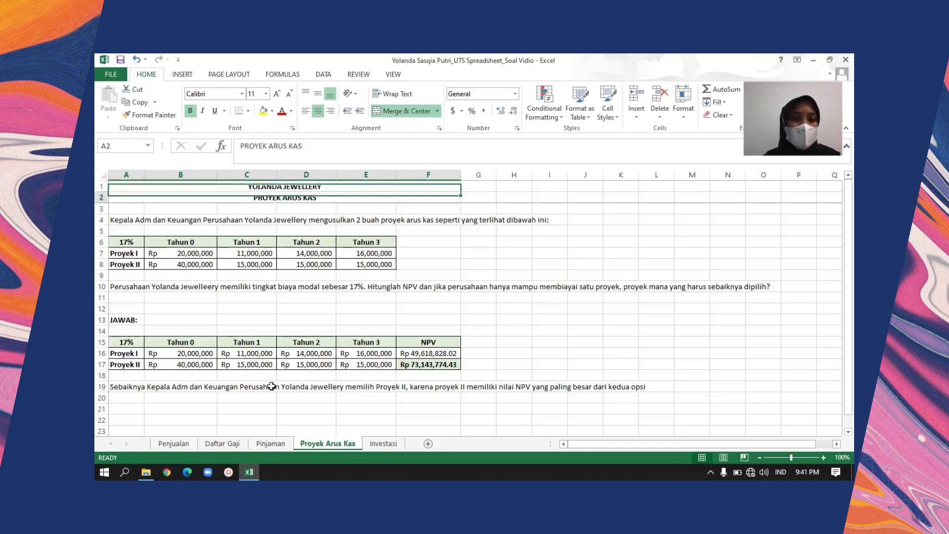
Read the opening sentence of the cash-flow problem in A4
{"action": "key", "text": "Down"}
{"action": "key", "text": "Right"}
{"action": "key", "text": "Right"}
{"action": "key", "text": "Left"}
{"action": "key", "text": "Left"}
{"action": "key", "text": "Down"}
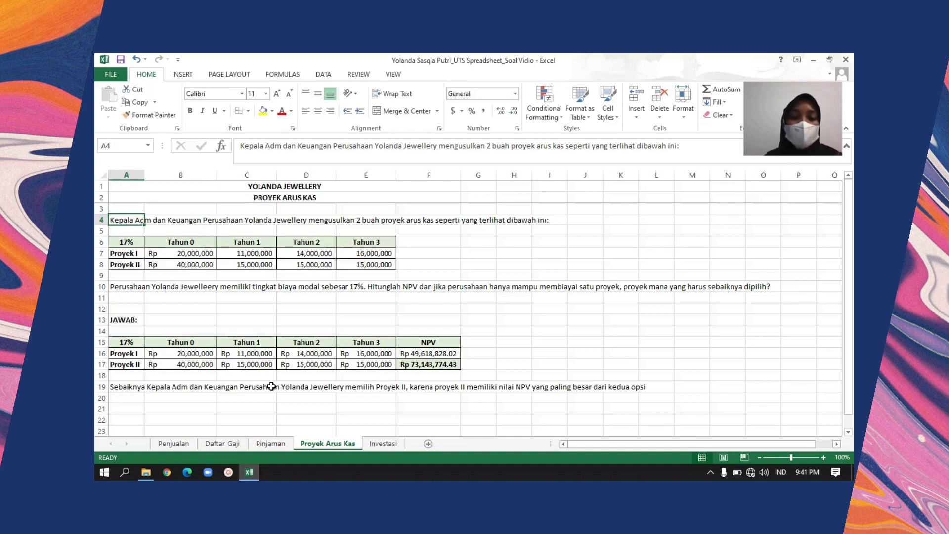
{"action": "key", "text": "Right"}
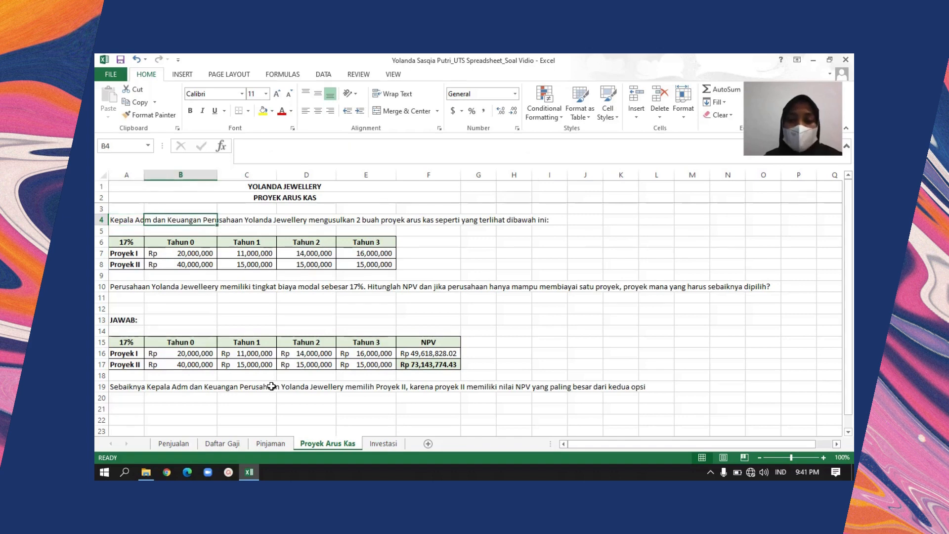
{"action": "key", "text": "Left"}
{"action": "key", "text": "Right"}
{"action": "key", "text": "Left"}
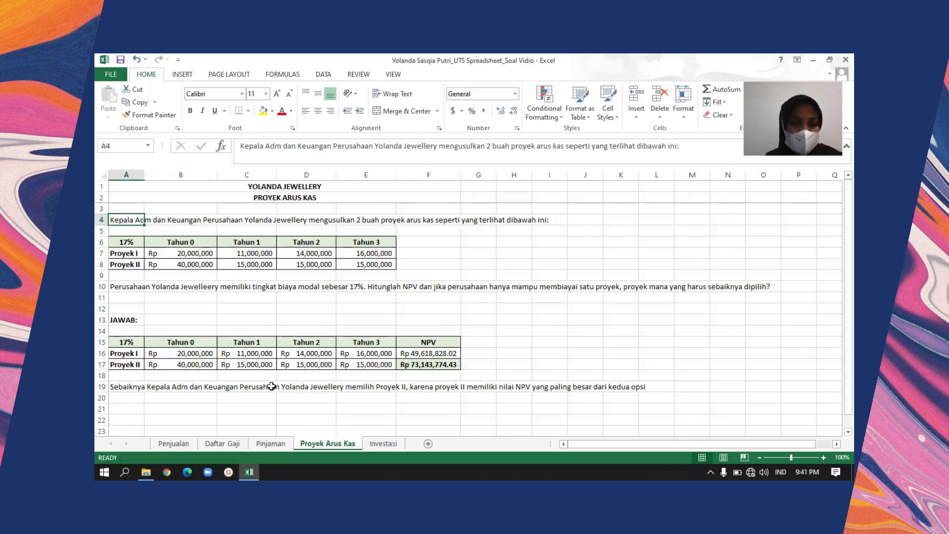
Go down past the given cash-flow table and read the NPV question in A10
{"action": "key", "text": "Down"}
{"action": "key", "text": "Down"}
{"action": "key", "text": "Down"}
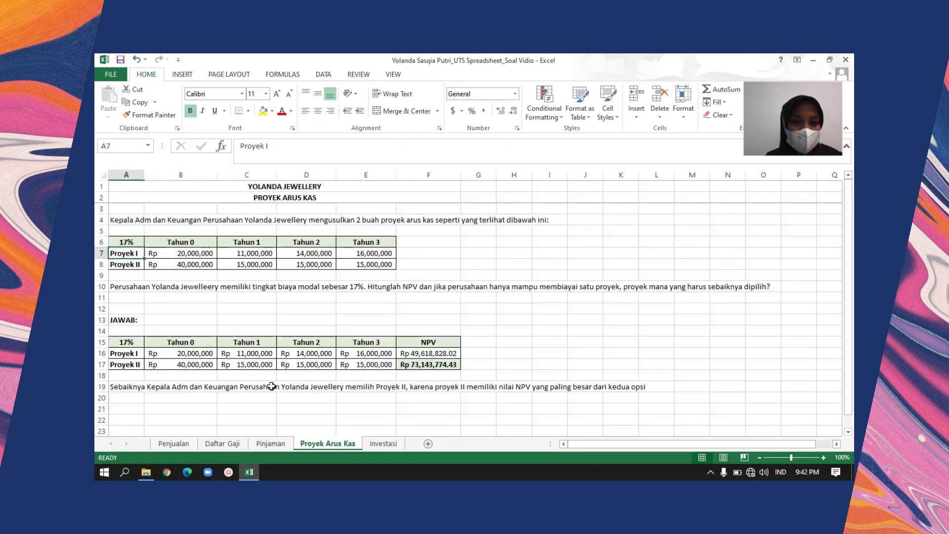
{"action": "key", "text": "Down"}
{"action": "key", "text": "Down"}
{"action": "key", "text": "Right"}
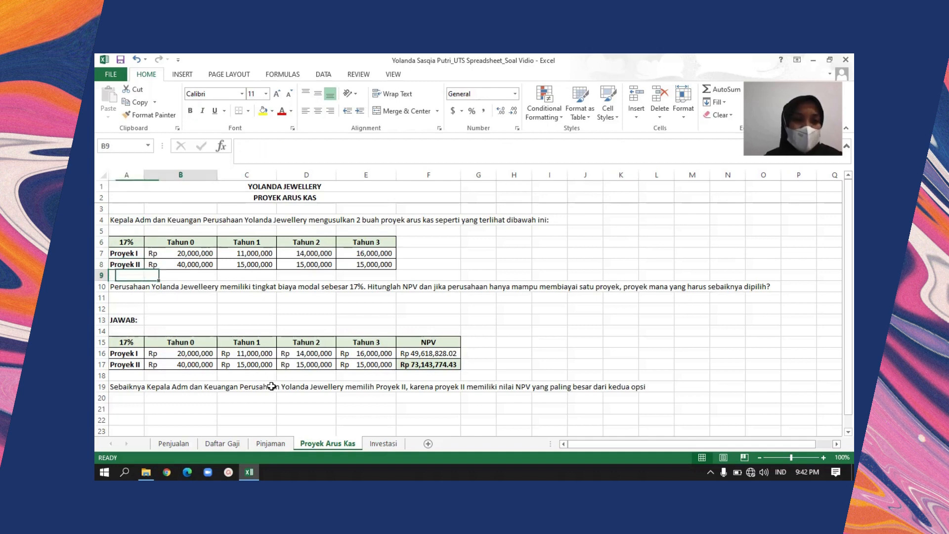
{"action": "key", "text": "Left"}
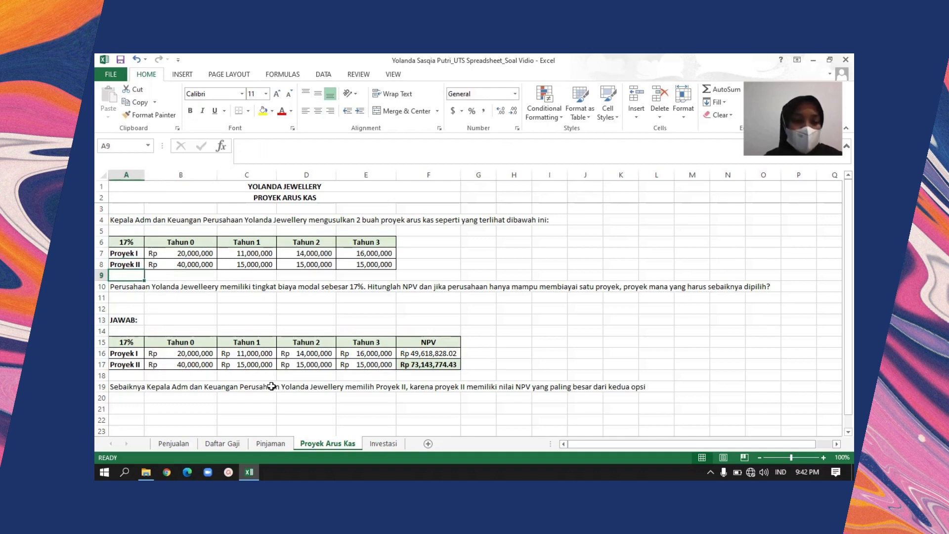
{"action": "key", "text": "Down"}
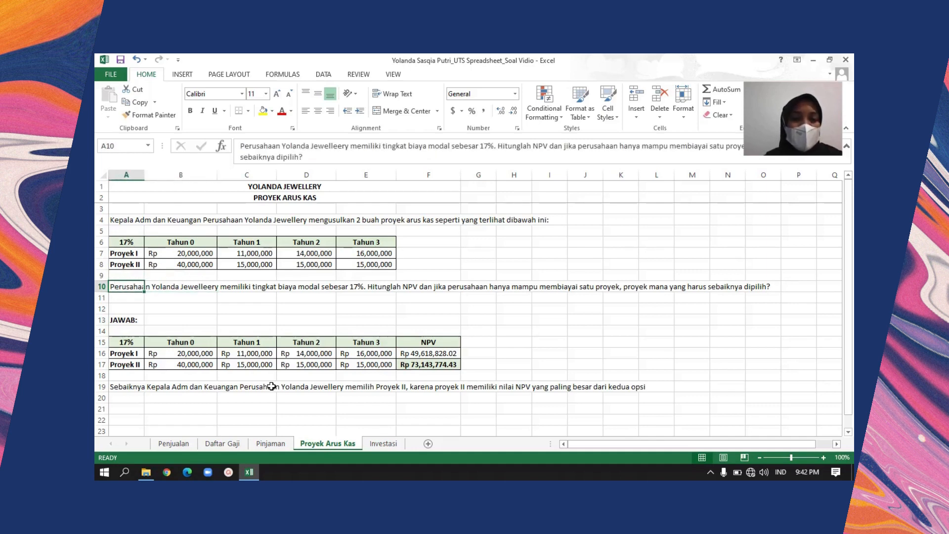
Look at the capital cost rate in A6 and the two project labels beneath it
{"action": "key", "text": "Up"}
{"action": "key", "text": "Up"}
{"action": "key", "text": "Up"}
{"action": "key", "text": "Up"}
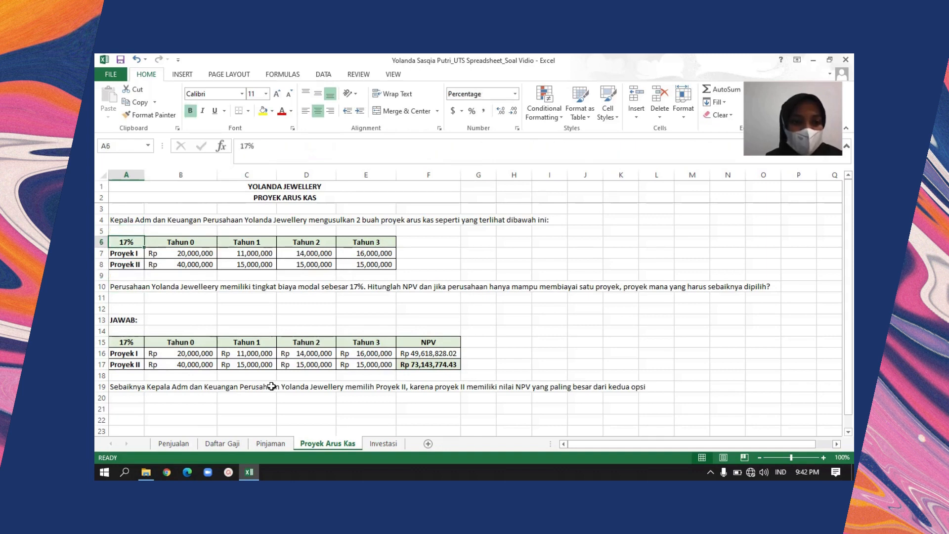
{"action": "key", "text": "Down"}
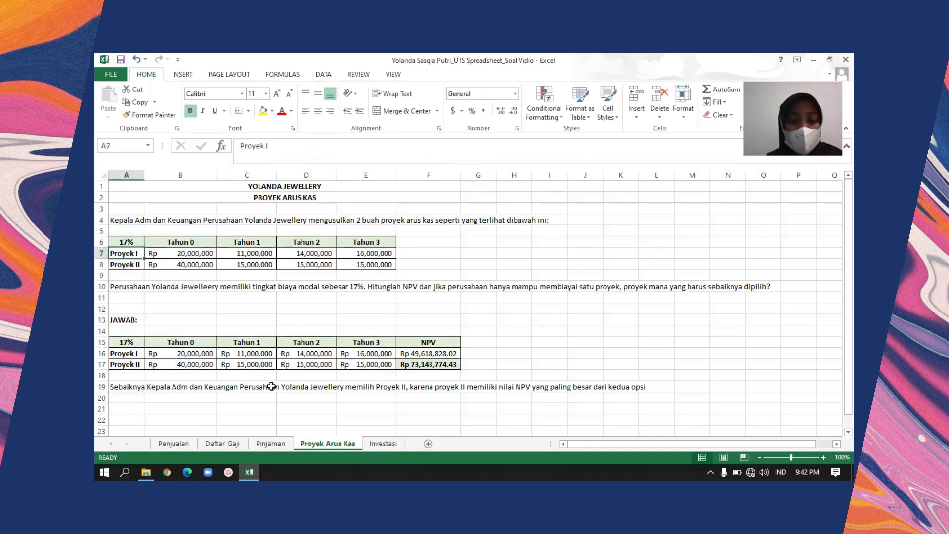
{"action": "key", "text": "Down"}
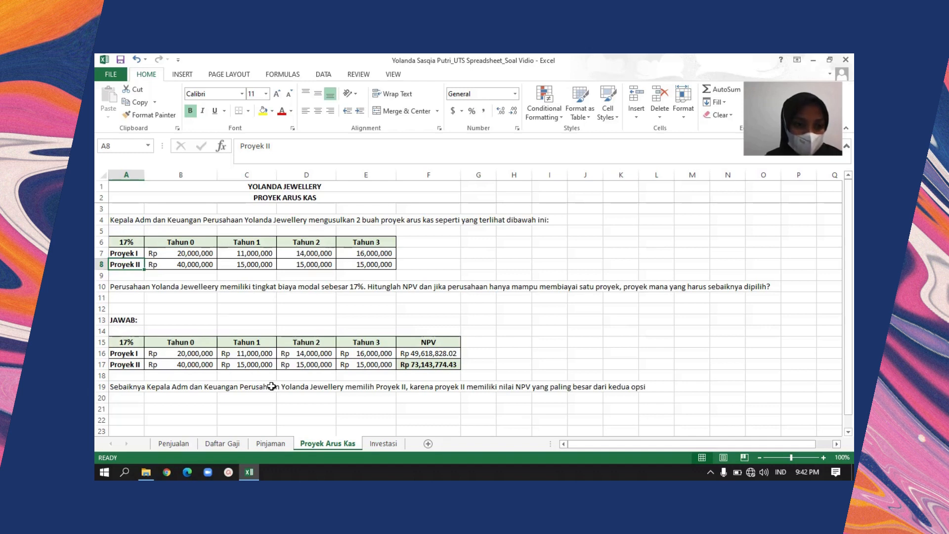
Review Proyek I's cash flows in row 7 from Tahun 0 through Tahun 3
{"action": "key", "text": "Up"}
{"action": "key", "text": "Right"}
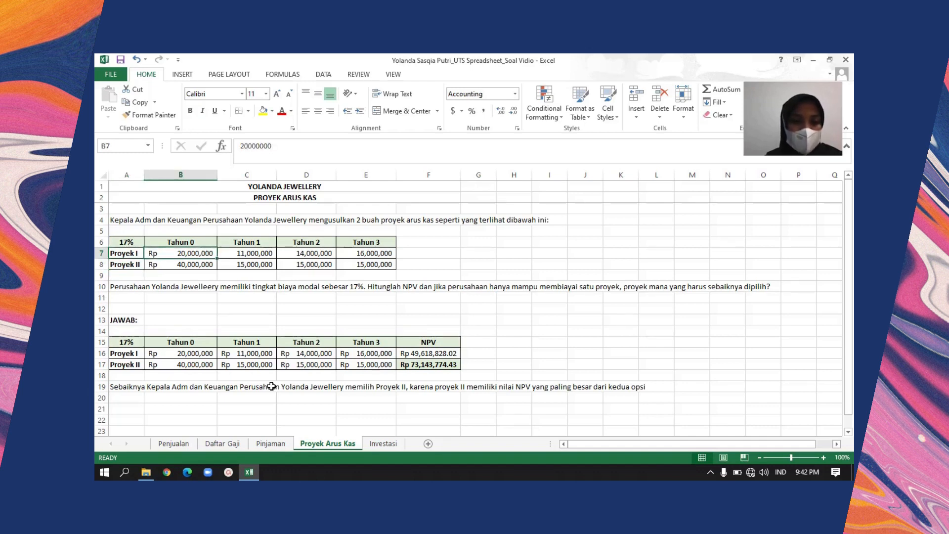
{"action": "key", "text": "Left"}
{"action": "key", "text": "Right"}
{"action": "key", "text": "Left"}
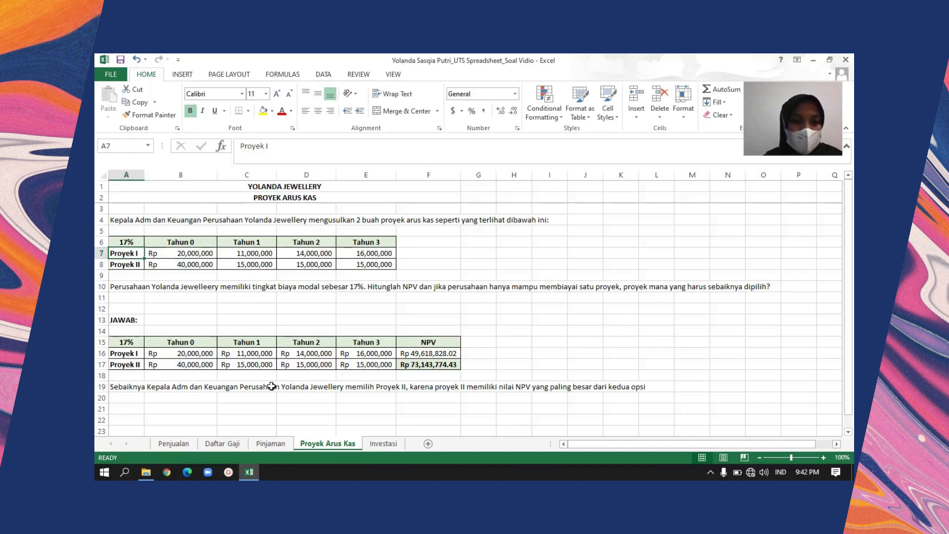
{"action": "key", "text": "Right"}
{"action": "key", "text": "Right"}
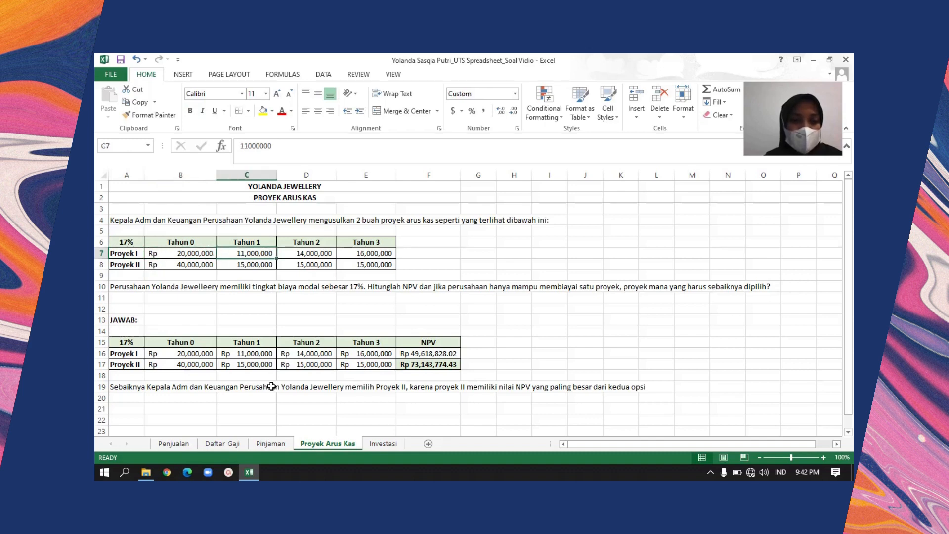
{"action": "key", "text": "Left"}
{"action": "key", "text": "Right"}
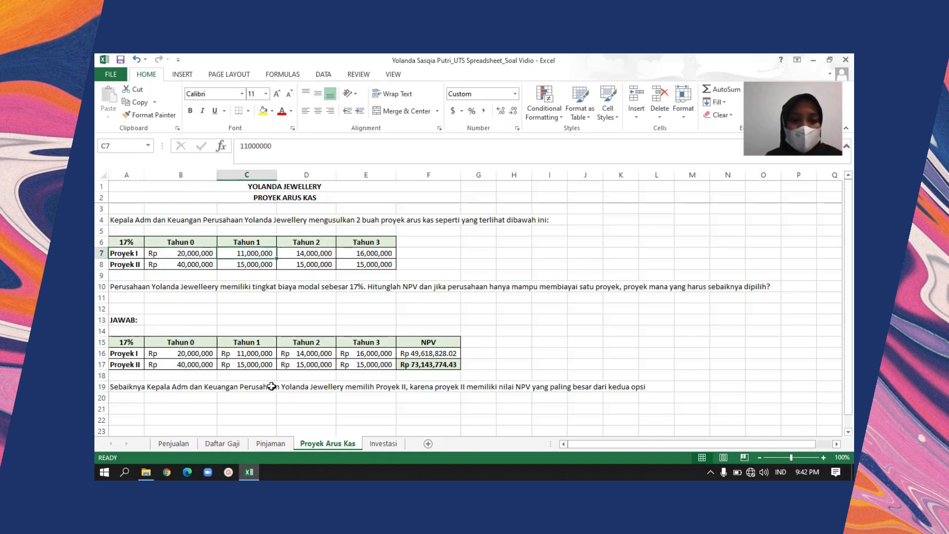
{"action": "key", "text": "Left"}
{"action": "key", "text": "Right"}
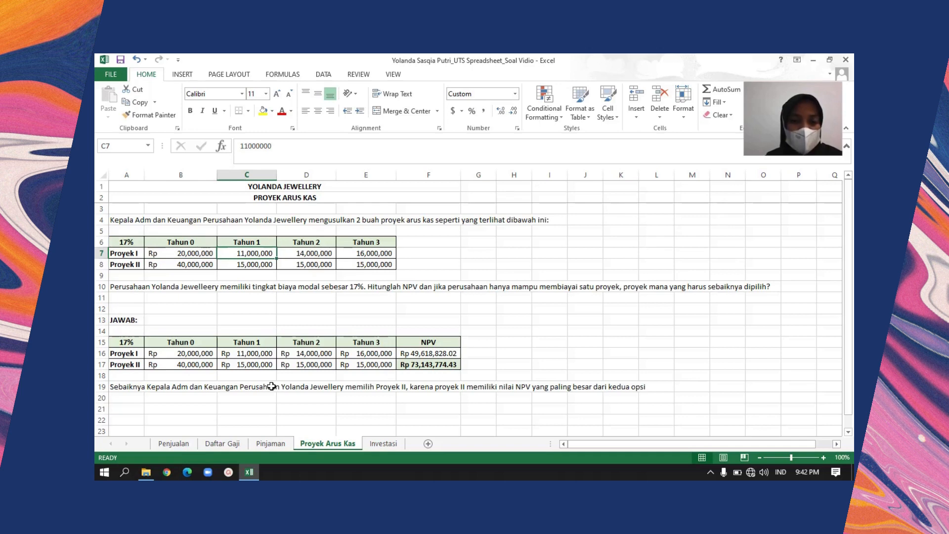
{"action": "key", "text": "Right"}
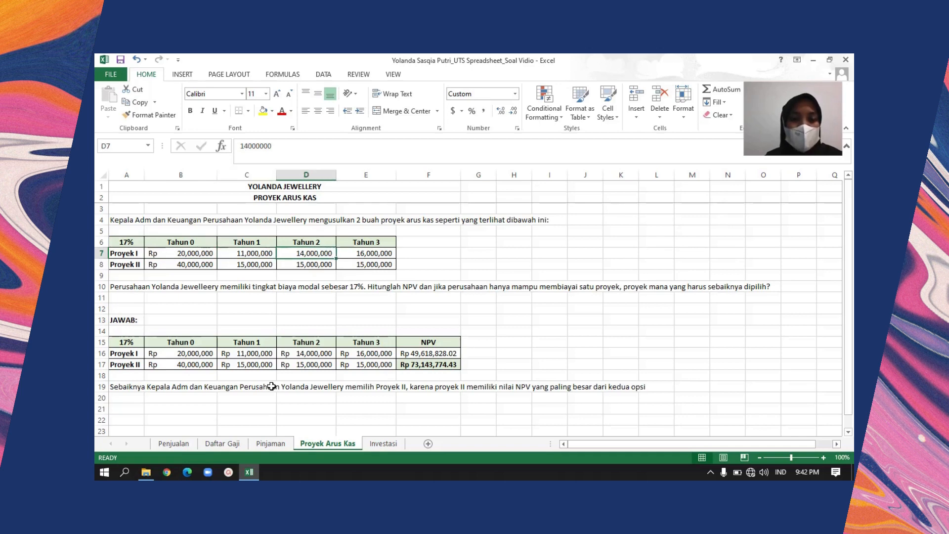
{"action": "key", "text": "Right"}
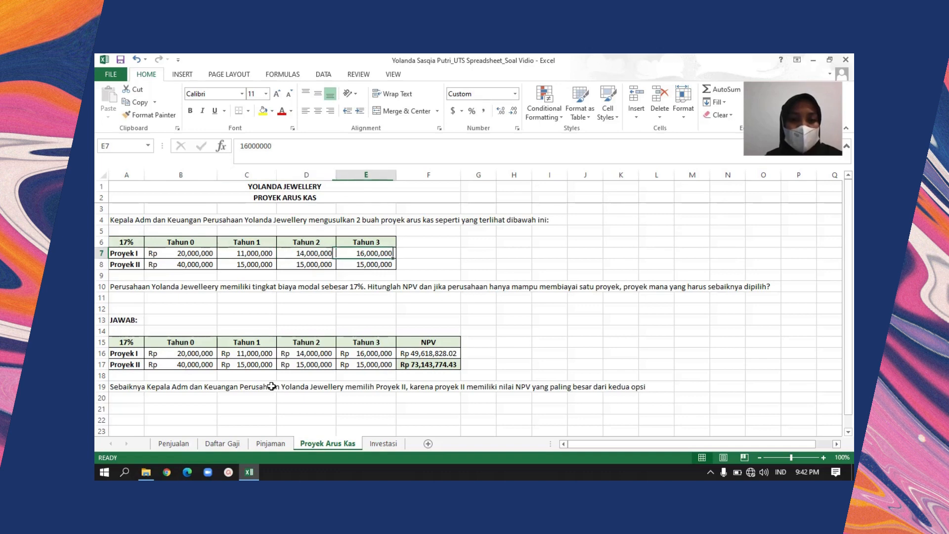
{"action": "key", "text": "Left"}
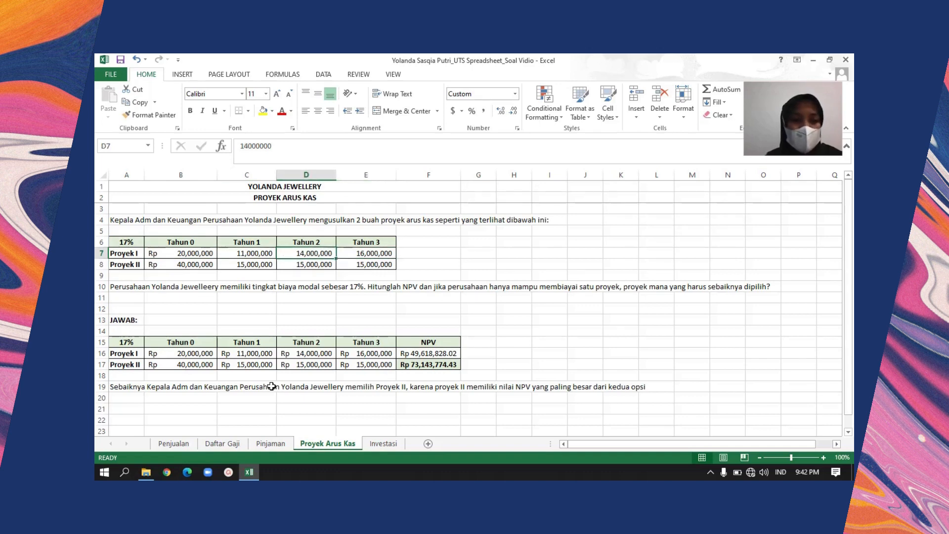
Review Proyek II's cash flows in row 8 from Tahun 0 through Tahun 3
{"action": "key", "text": "Down"}
{"action": "key", "text": "Left"}
{"action": "key", "text": "Left"}
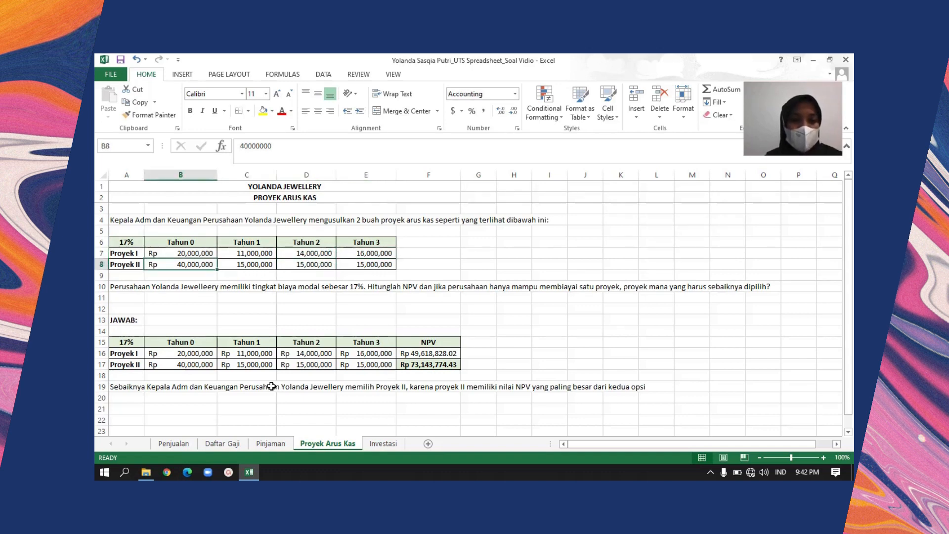
{"action": "key", "text": "Right"}
{"action": "key", "text": "shift+Right"}
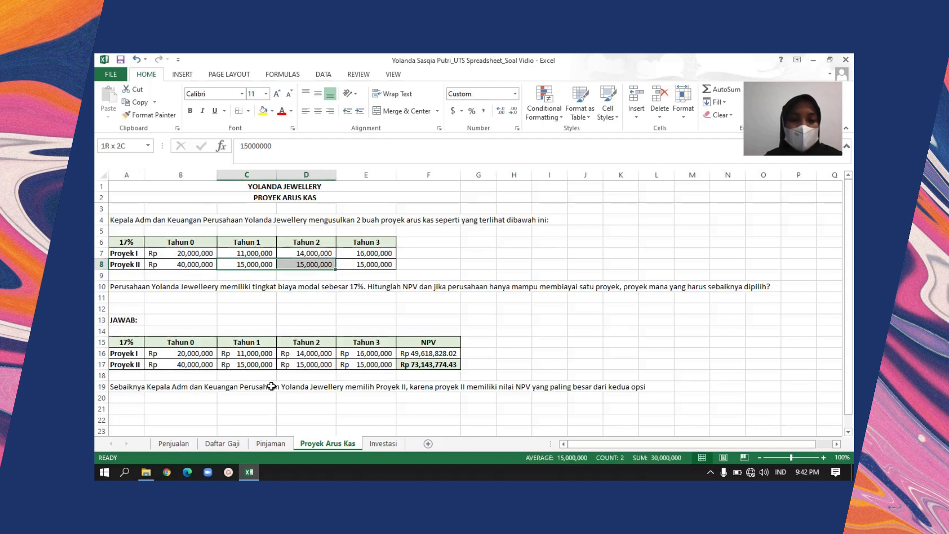
{"action": "key", "text": "Left"}
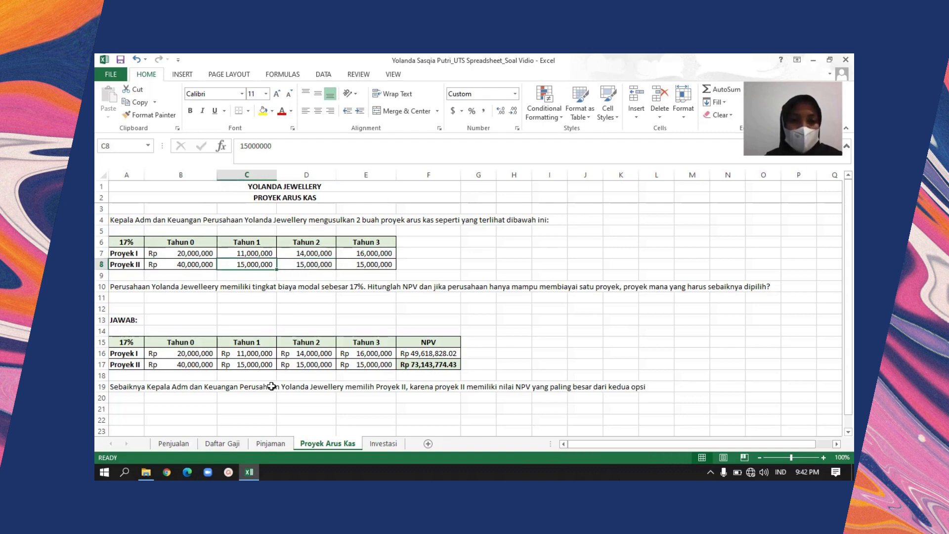
{"action": "key", "text": "Right"}
{"action": "key", "text": "Right"}
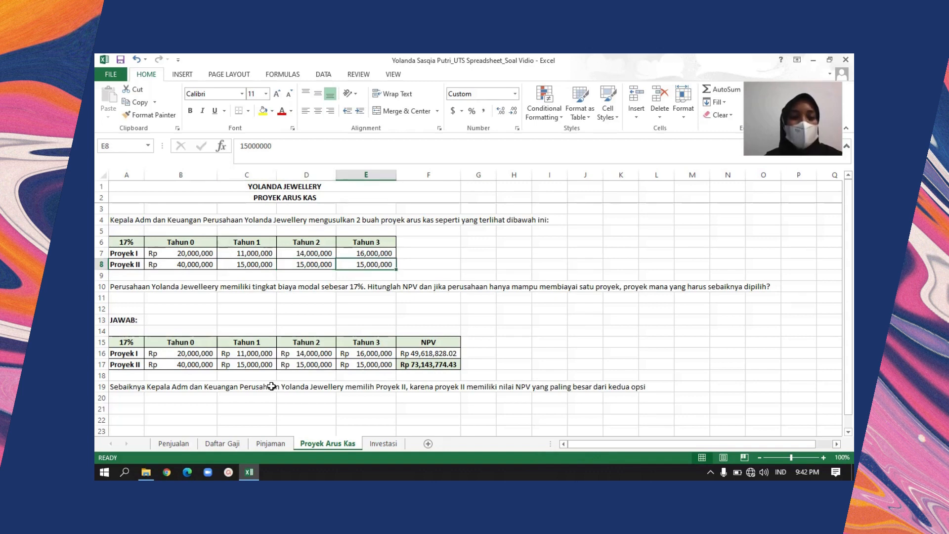
{"action": "key", "text": "Left"}
{"action": "key", "text": "Right"}
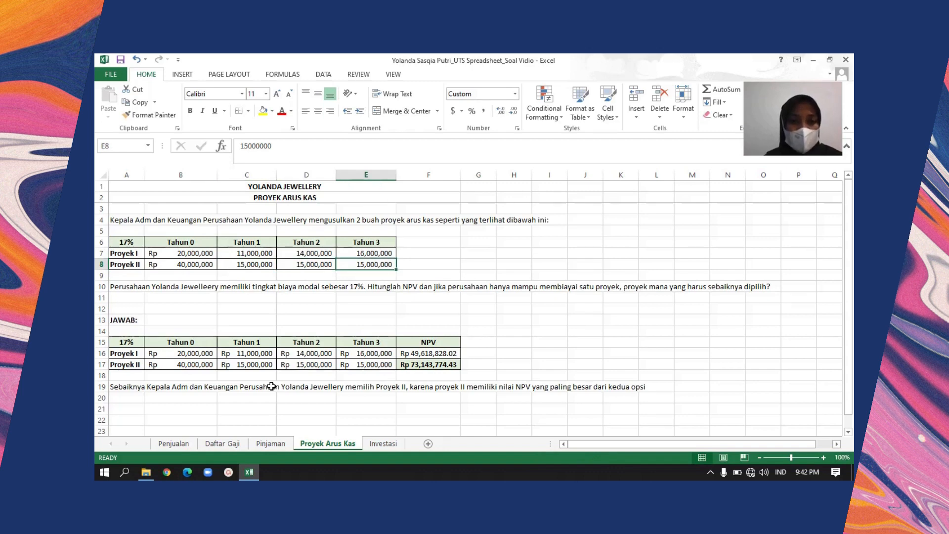
Look through the JAWAB section from the rate in A15 down to the written conclusion in A19
{"action": "key", "text": "Down"}
{"action": "key", "text": "Down"}
{"action": "key", "text": "Down"}
{"action": "key", "text": "Left"}
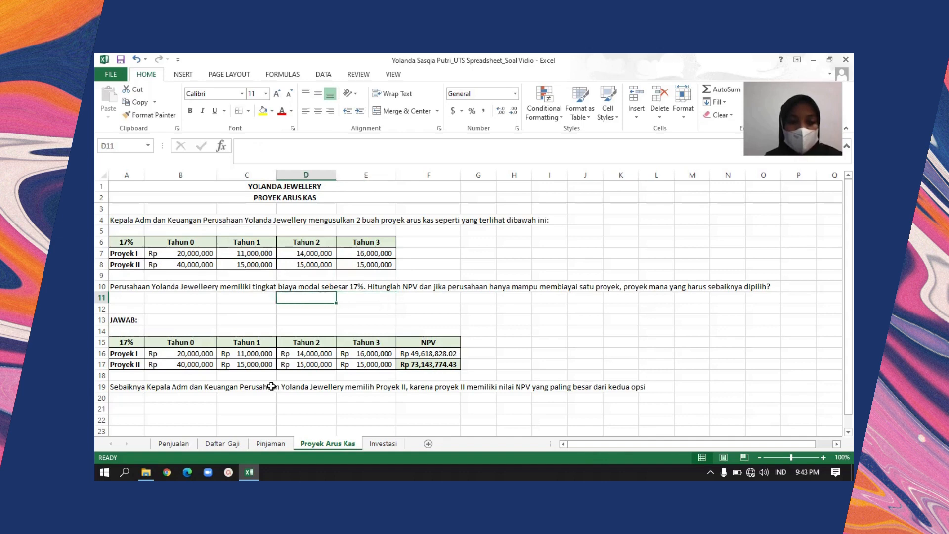
{"action": "key", "text": "Home"}
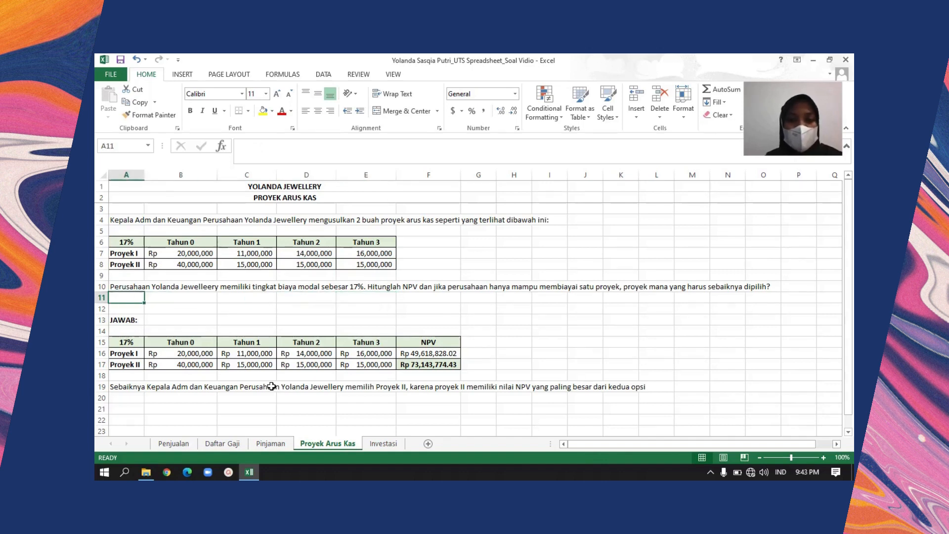
{"action": "key", "text": "Down"}
{"action": "key", "text": "Down"}
{"action": "key", "text": "Down"}
{"action": "key", "text": "Down"}
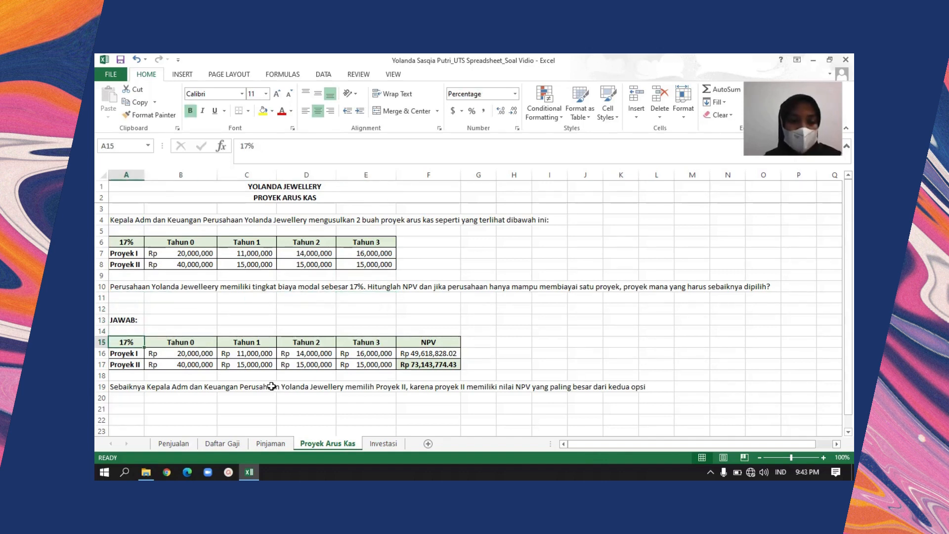
{"action": "key", "text": "Right"}
{"action": "key", "text": "Left"}
{"action": "key", "text": "Down"}
{"action": "key", "text": "Down"}
{"action": "key", "text": "Down"}
{"action": "key", "text": "Down"}
{"action": "key", "text": "Down"}
{"action": "key", "text": "Down"}
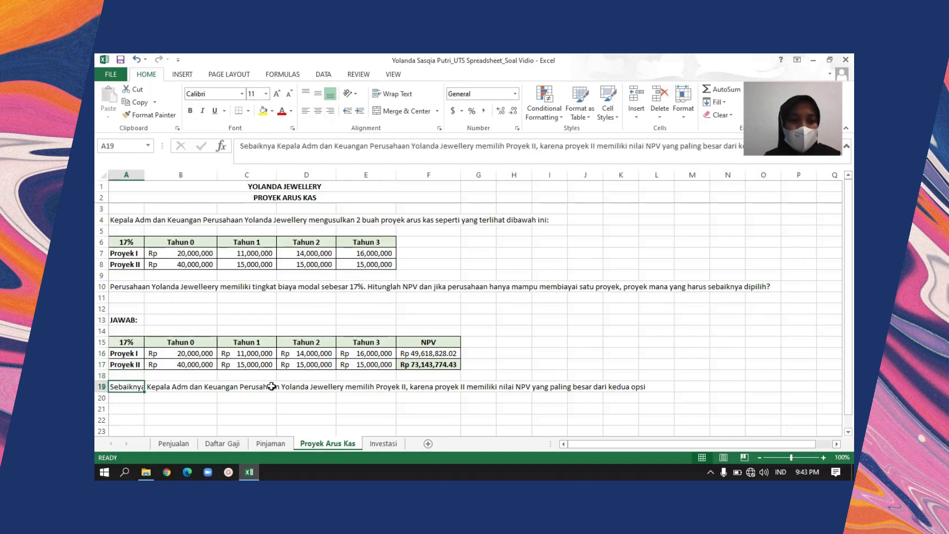
Select Proyek I's NPV result in F16 to examine its formula, keeping the whole answer table in view
{"action": "key", "text": "Up"}
{"action": "key", "text": "Up"}
{"action": "key", "text": "Up"}
{"action": "key", "text": "Up"}
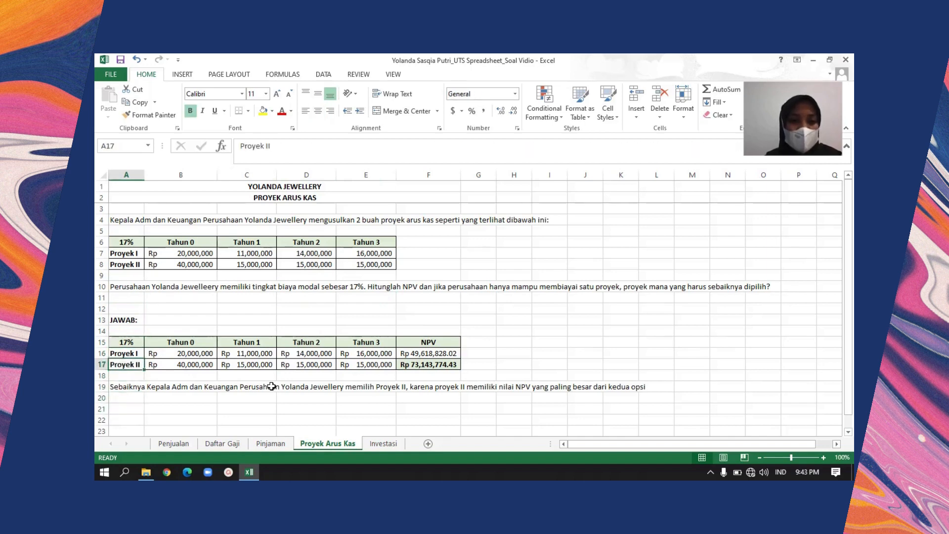
{"action": "key", "text": "Right"}
{"action": "key", "text": "Right"}
{"action": "key", "text": "Right"}
{"action": "key", "text": "Right"}
{"action": "key", "text": "Right"}
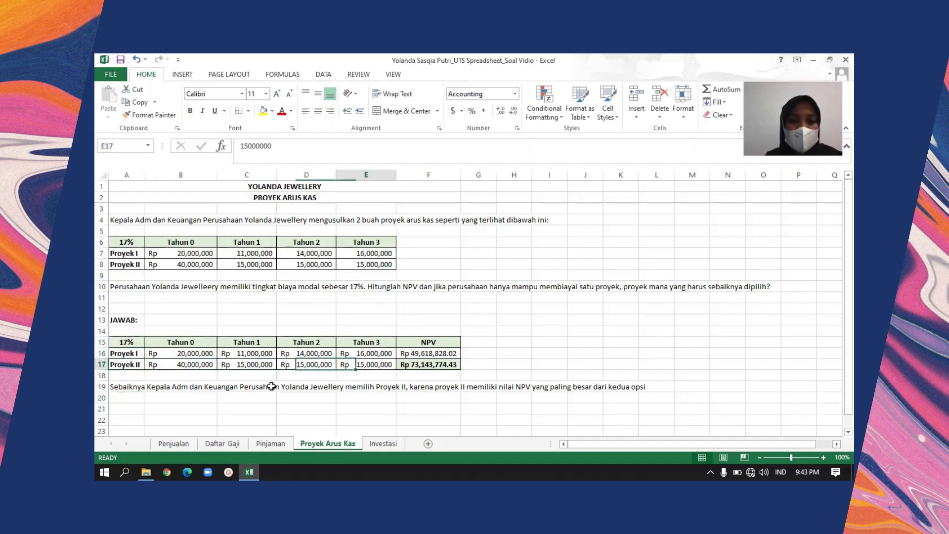
{"action": "key", "text": "Up"}
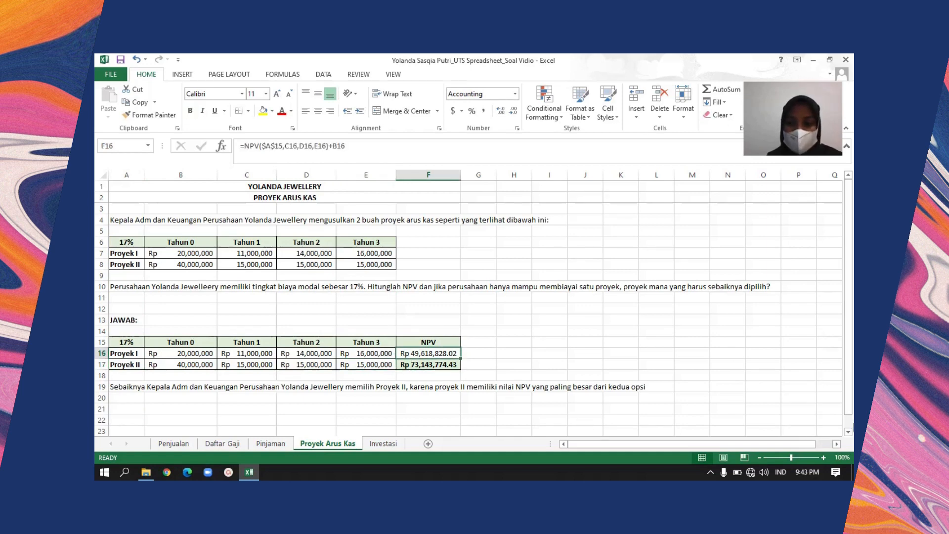
{"action": "left_click", "coordinate": [848, 432]}
{"action": "left_click", "coordinate": [847, 432]}
{"action": "left_click", "coordinate": [848, 432]}
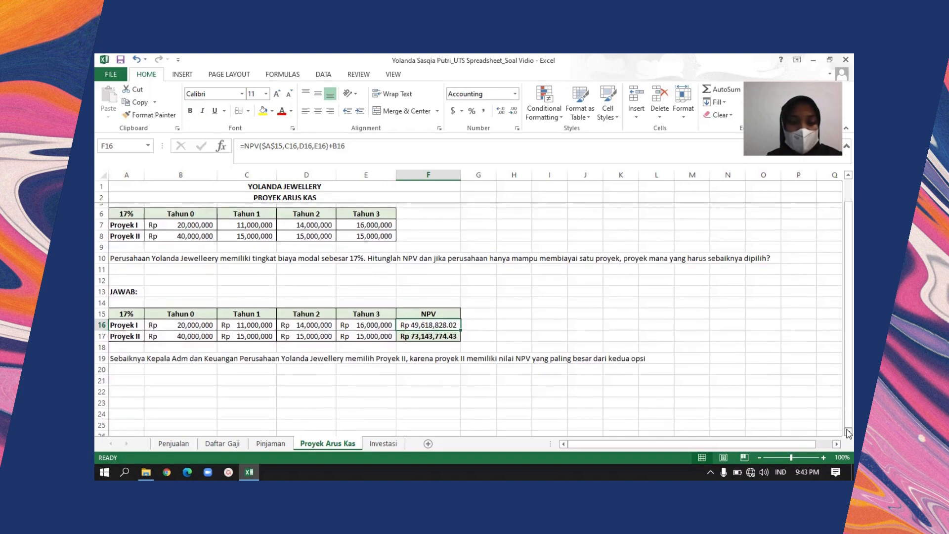
{"action": "left_click", "coordinate": [848, 433]}
{"action": "left_click", "coordinate": [848, 433]}
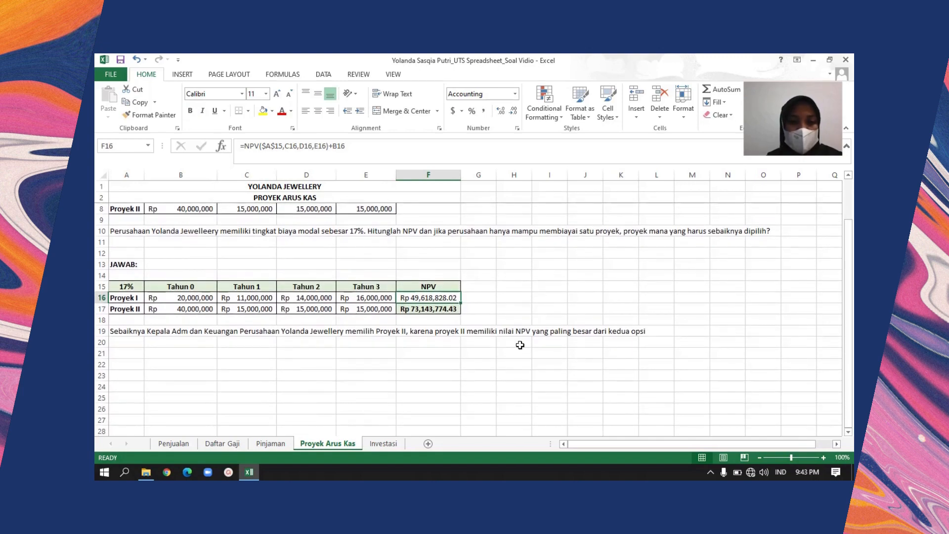
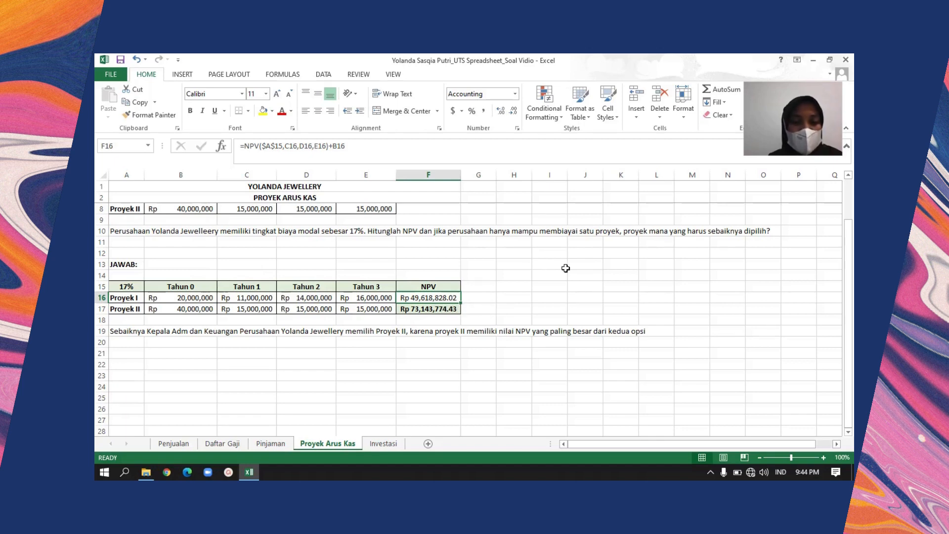
Fill Proyek I's NPV formula from F16 down into Proyek II's NPV cell F17
{"action": "left_click", "coordinate": [546, 309]}
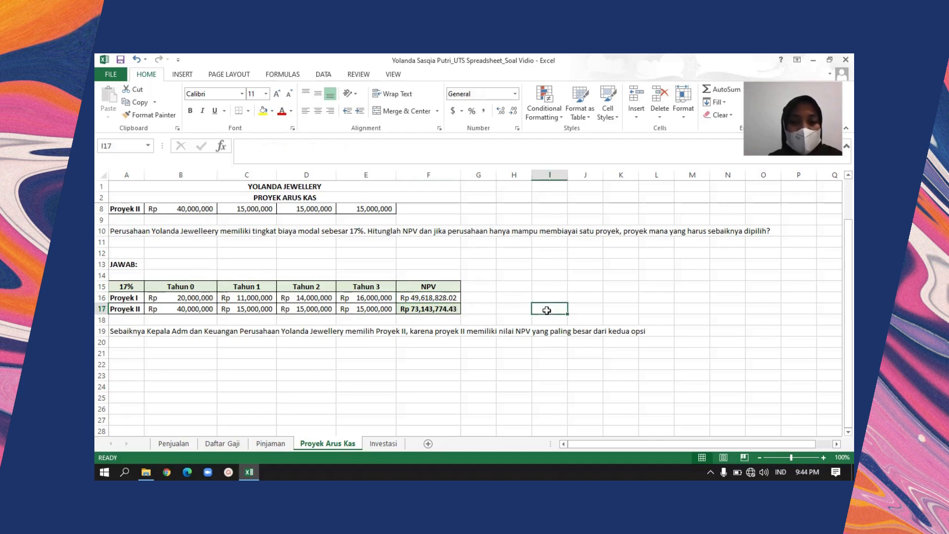
{"action": "left_click", "coordinate": [419, 297]}
{"action": "key", "text": "shift+Down"}
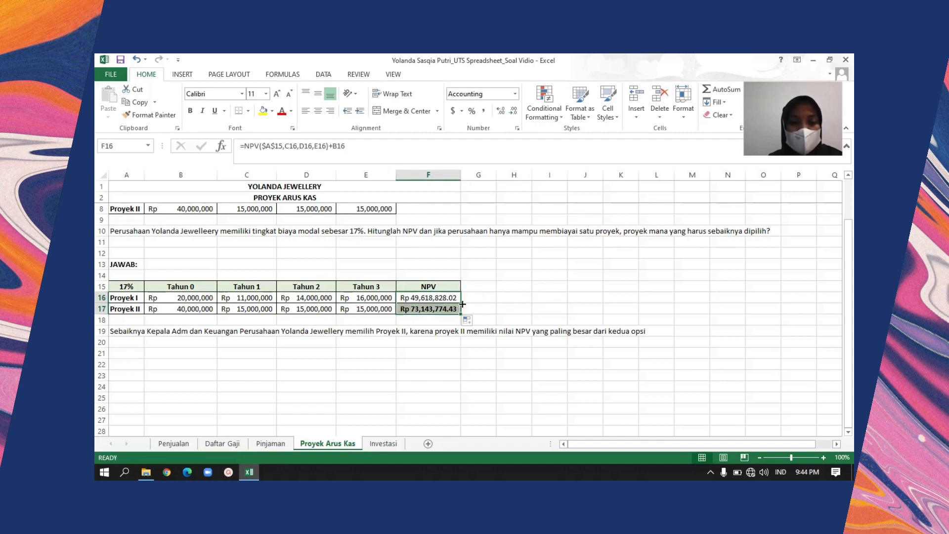
{"action": "left_click", "coordinate": [483, 309]}
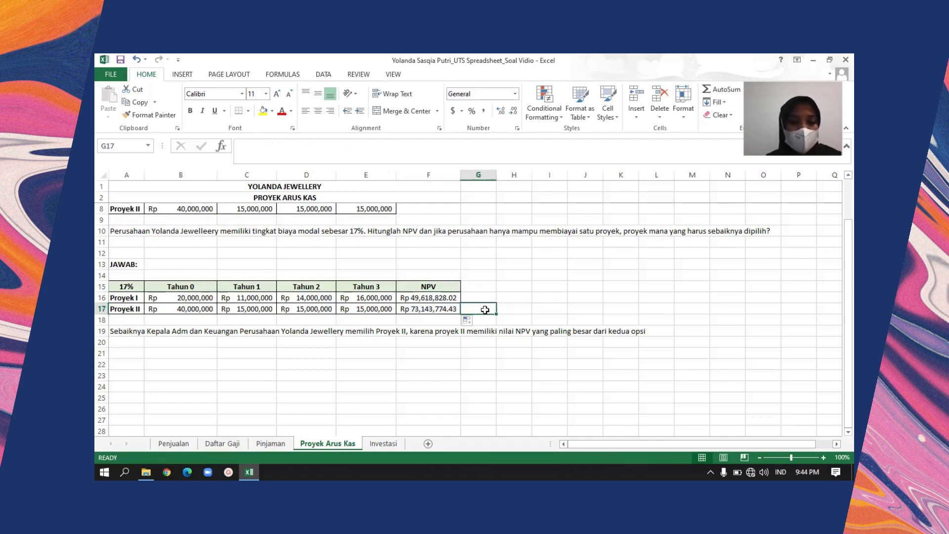
Undo the formula fill into F17 and select Proyek I's NPV result in F16
{"action": "key", "text": "Left"}
{"action": "key", "text": "ctrl+b"}
{"action": "key", "text": "Up"}
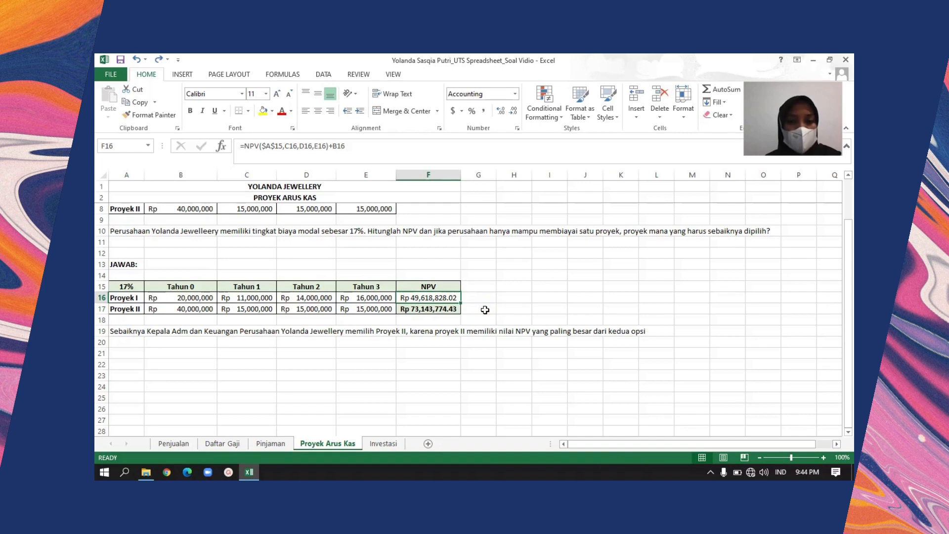
Examine Proyek II's NPV formula in F17 and trace its row back to the label in A17
{"action": "left_click", "coordinate": [427, 318]}
{"action": "key", "text": "Up"}
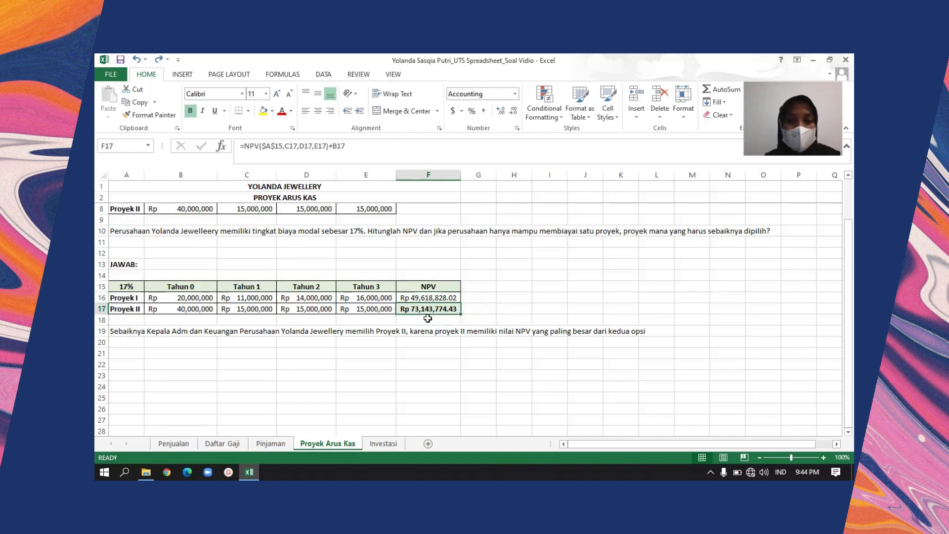
{"action": "key", "text": "Right"}
{"action": "key", "text": "Left"}
{"action": "key", "text": "Left"}
{"action": "key", "text": "Left"}
{"action": "key", "text": "Left"}
{"action": "key", "text": "Left"}
{"action": "key", "text": "Left"}
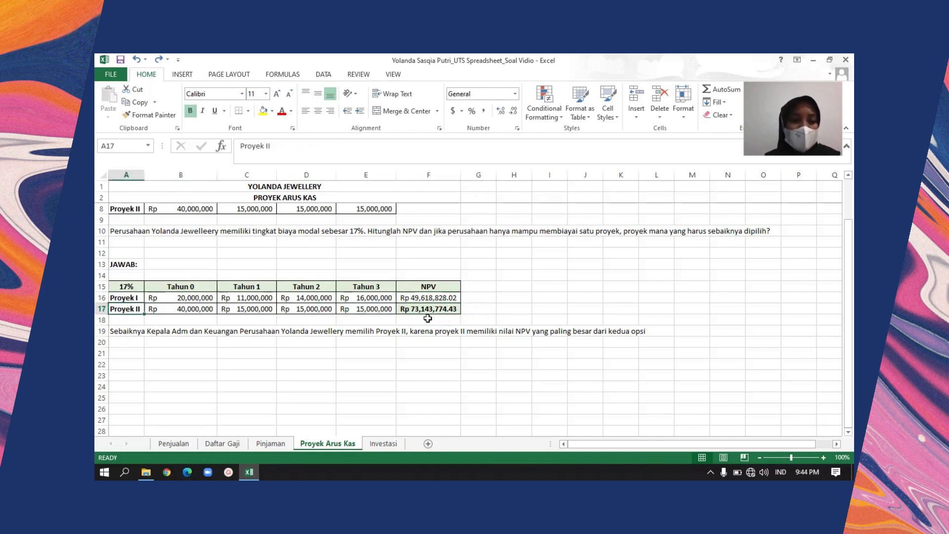
Read through the written conclusion in row 19 that recommends a project based on NPV
{"action": "key", "text": "Down"}
{"action": "key", "text": "Down"}
{"action": "key", "text": "Down"}
{"action": "key", "text": "Down"}
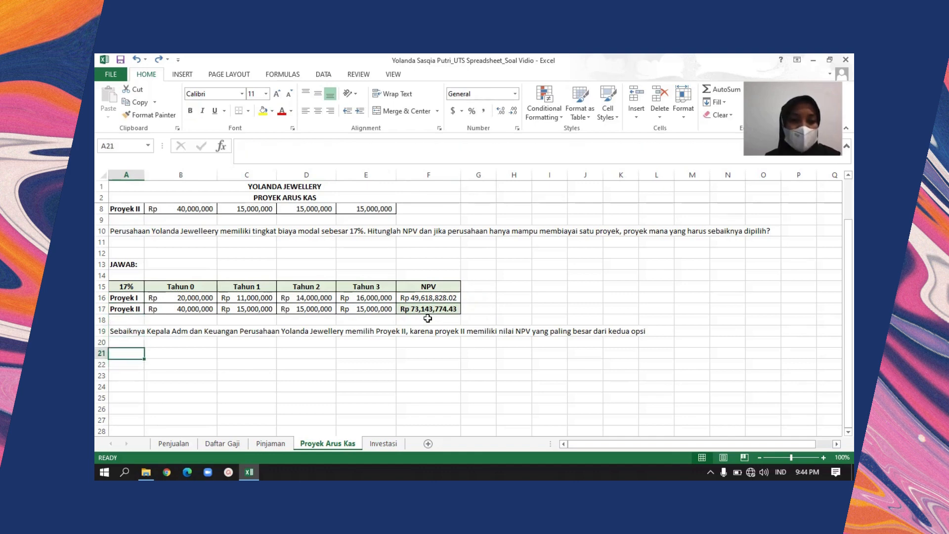
{"action": "key", "text": "Up"}
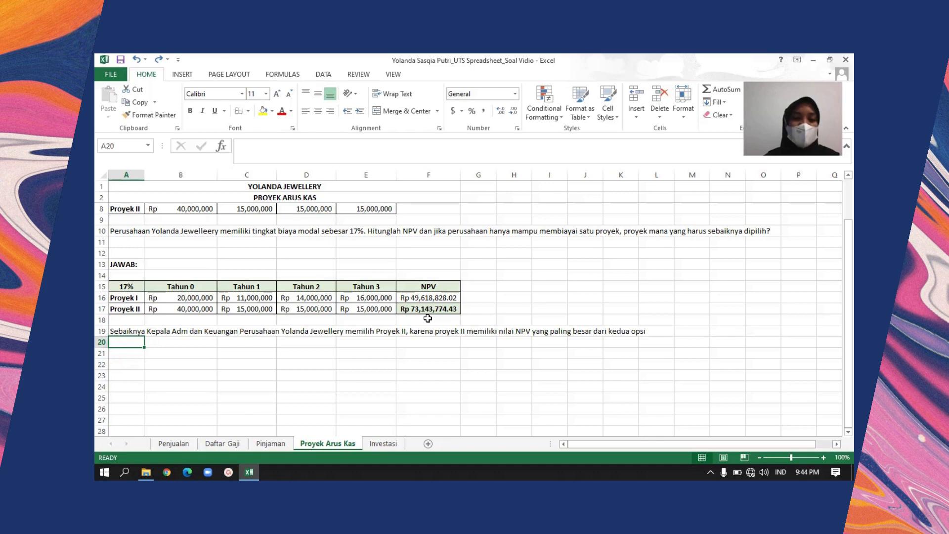
{"action": "key", "text": "Right"}
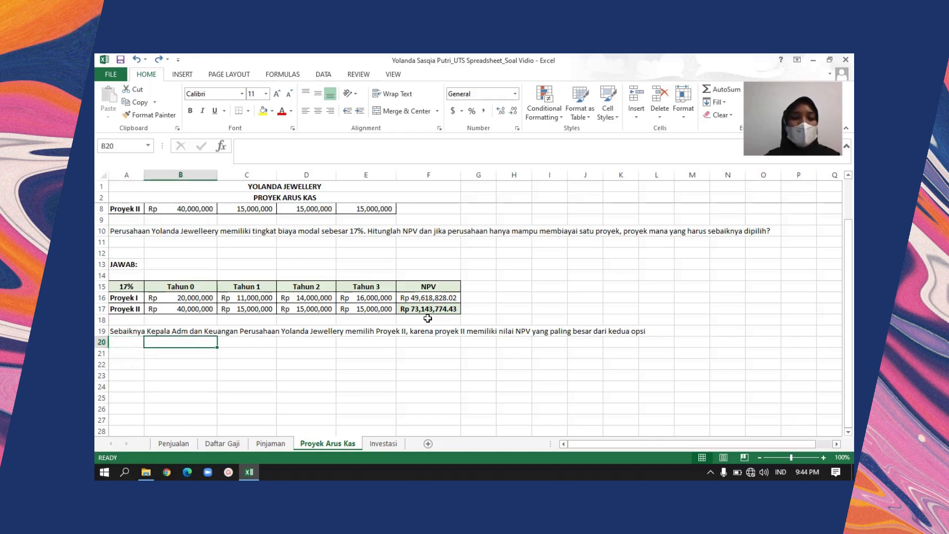
{"action": "key", "text": "Right"}
{"action": "key", "text": "Right"}
{"action": "key", "text": "Up"}
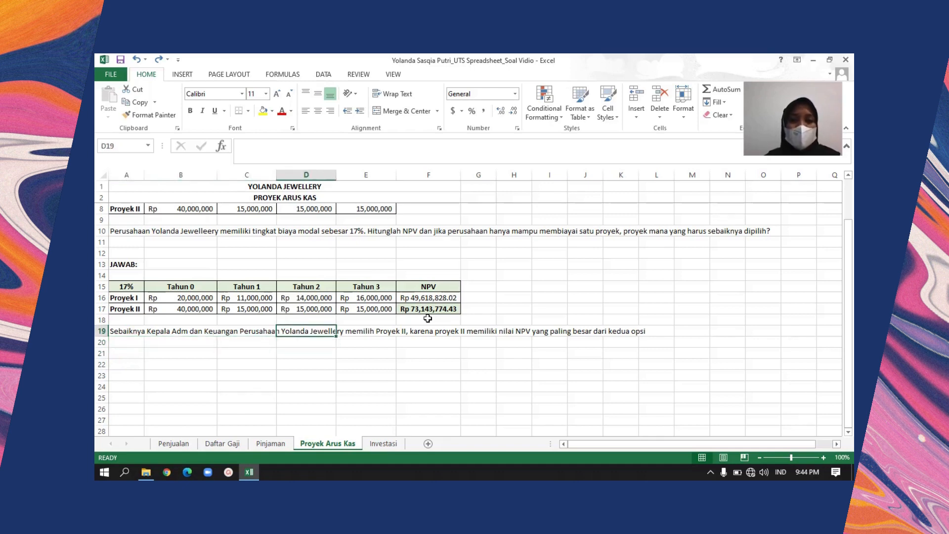
{"action": "key", "text": "Right"}
{"action": "key", "text": "Right"}
{"action": "key", "text": "Right"}
{"action": "key", "text": "Right"}
{"action": "key", "text": "Right"}
{"action": "key", "text": "Right"}
{"action": "key", "text": "Right"}
{"action": "key", "text": "Right"}
{"action": "key", "text": "Right"}
{"action": "key", "text": "Left"}
{"action": "key", "text": "Left"}
{"action": "key", "text": "Left"}
{"action": "key", "text": "Left"}
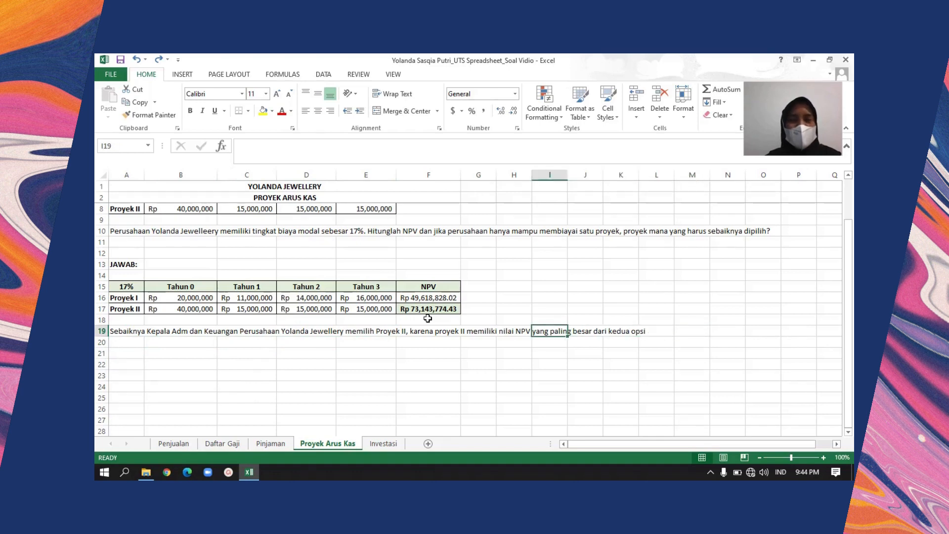
{"action": "key", "text": "Left"}
{"action": "key", "text": "Left"}
{"action": "key", "text": "Left"}
{"action": "key", "text": "Left"}
{"action": "key", "text": "Left"}
{"action": "key", "text": "Left"}
{"action": "key", "text": "Left"}
{"action": "key", "text": "Left"}
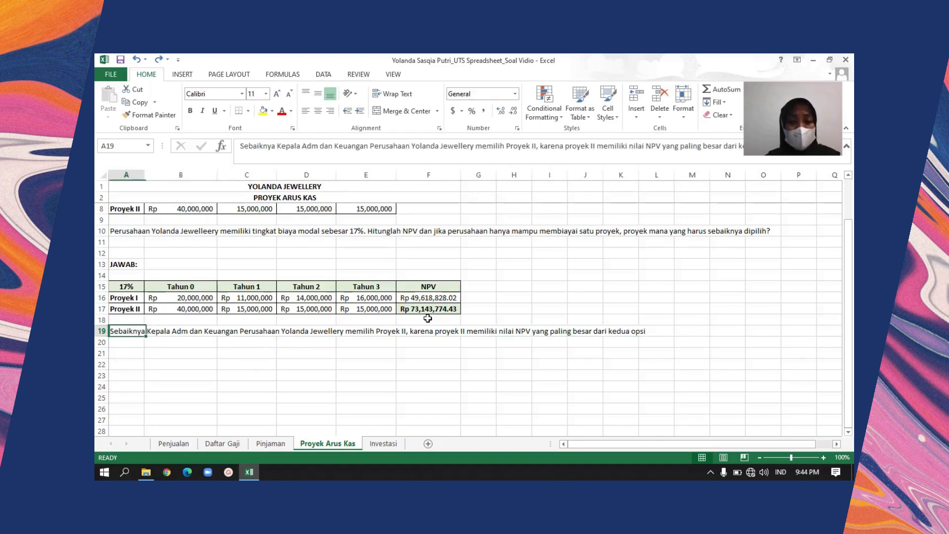
Compare Proyek II's NPV result in F17 with Proyek I's NPV result in F16
{"action": "key", "text": "Up"}
{"action": "key", "text": "Up"}
{"action": "key", "text": "Right"}
{"action": "key", "text": "Right"}
{"action": "key", "text": "Right"}
{"action": "key", "text": "Right"}
{"action": "key", "text": "Right"}
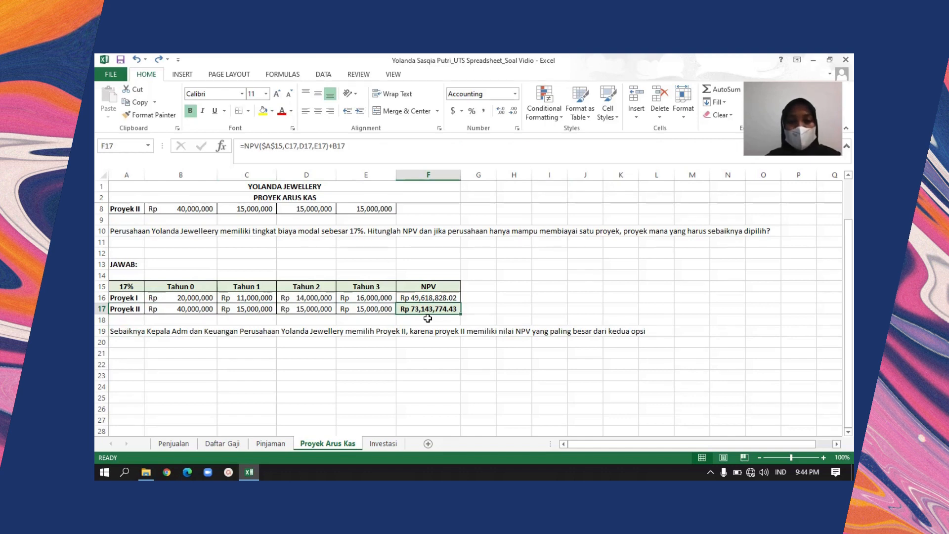
{"action": "key", "text": "Up"}
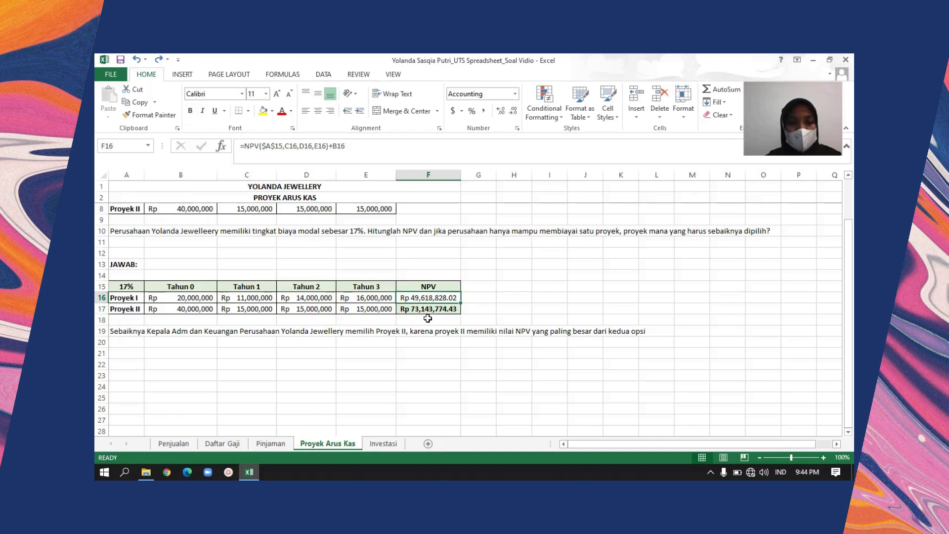
Review Proyek I's cash flows in row 16 from Tahun 0 through Tahun 3 and its NPV
{"action": "key", "text": "Left"}
{"action": "key", "text": "Left"}
{"action": "key", "text": "Left"}
{"action": "key", "text": "Left"}
{"action": "key", "text": "Left"}
{"action": "key", "text": "Right"}
{"action": "key", "text": "Right"}
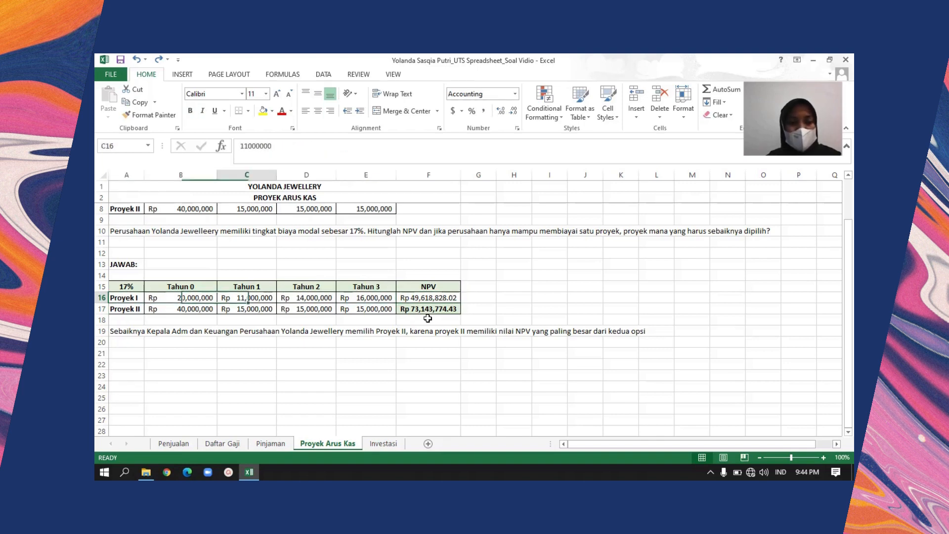
{"action": "key", "text": "Right"}
{"action": "key", "text": "Right"}
{"action": "key", "text": "Right"}
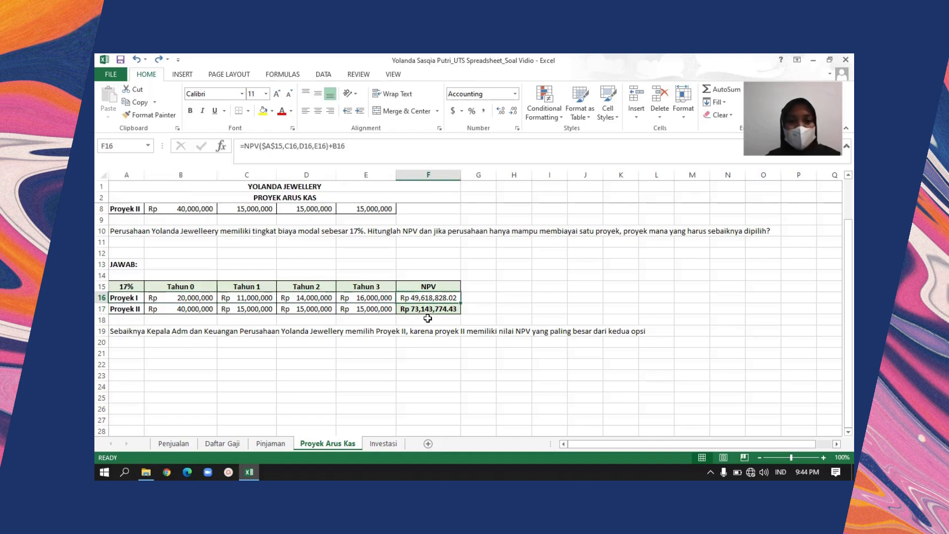
{"action": "key", "text": "Left"}
{"action": "key", "text": "Right"}
{"action": "key", "text": "Right"}
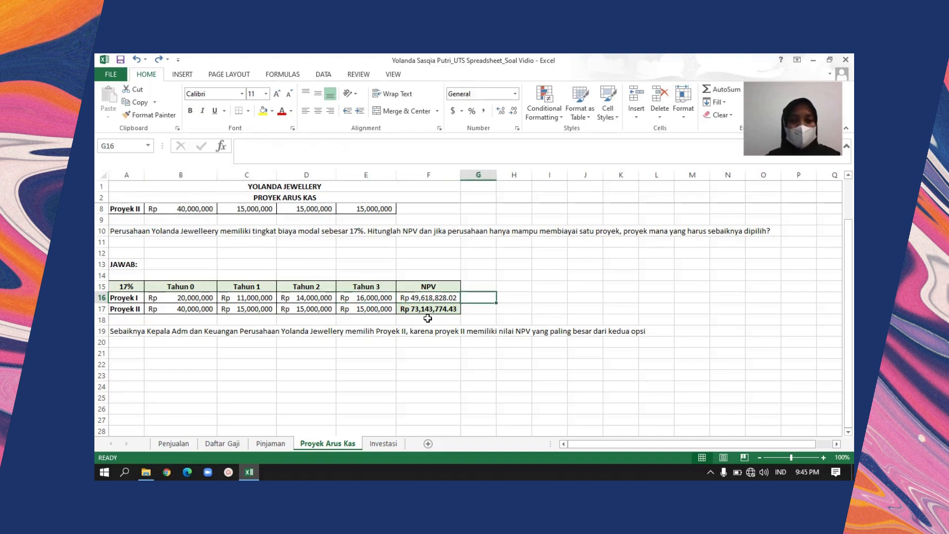
Return to the top of Proyek Arus Kas, switch to the Investasi sheet and select its title in A1
{"action": "key", "text": "Up"}
{"action": "key", "text": "Up"}
{"action": "key", "text": "Up"}
{"action": "key", "text": "Up"}
{"action": "key", "text": "Up"}
{"action": "key", "text": "Up"}
{"action": "key", "text": "Up"}
{"action": "key", "text": "Up"}
{"action": "key", "text": "Up"}
{"action": "key", "text": "Up"}
{"action": "key", "text": "Up"}
{"action": "key", "text": "Up"}
{"action": "key", "text": "Up"}
{"action": "key", "text": "Up"}
{"action": "key", "text": "Up"}
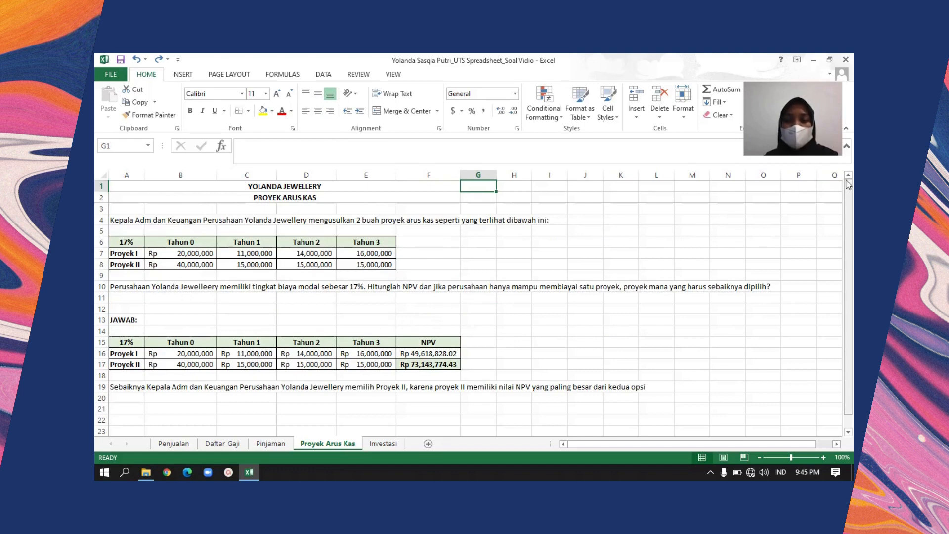
{"action": "left_click", "coordinate": [386, 443]}
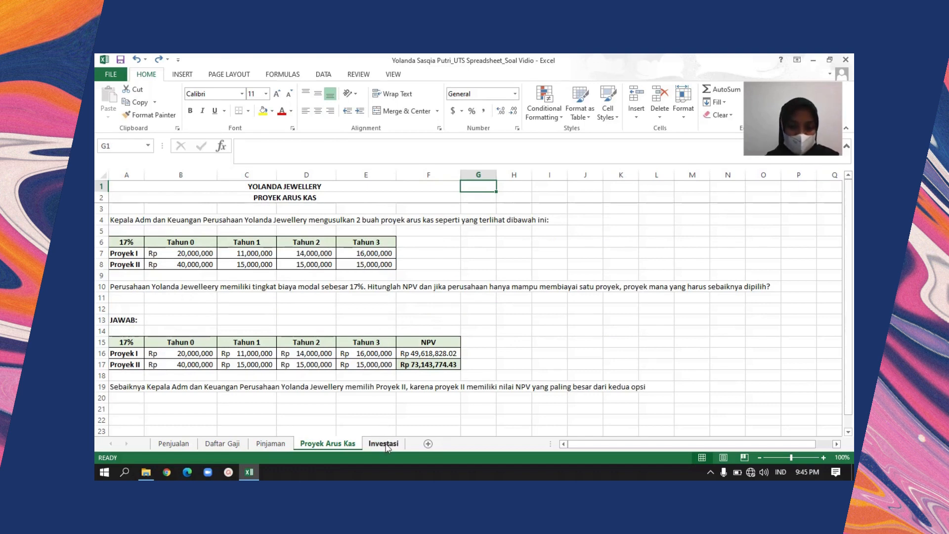
{"action": "left_click", "coordinate": [387, 372]}
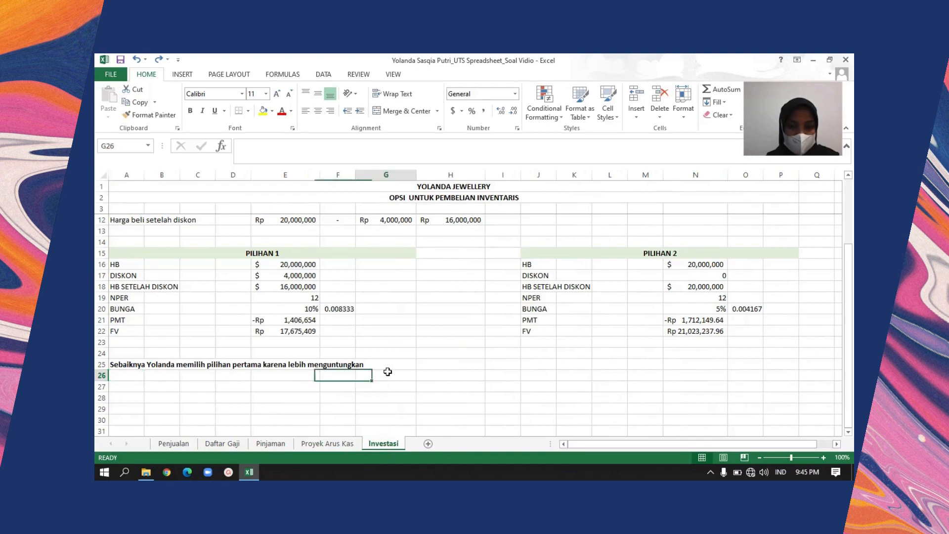
{"action": "key", "text": "Up"}
{"action": "key", "text": "Up"}
{"action": "key", "text": "Up"}
{"action": "key", "text": "Up"}
{"action": "key", "text": "Up"}
{"action": "key", "text": "Up"}
{"action": "key", "text": "Up"}
{"action": "key", "text": "Up"}
{"action": "key", "text": "Up"}
{"action": "key", "text": "Up"}
{"action": "key", "text": "Up"}
{"action": "key", "text": "Up"}
{"action": "key", "text": "Up"}
{"action": "key", "text": "Up"}
{"action": "key", "text": "Up"}
{"action": "key", "text": "Up"}
{"action": "key", "text": "Up"}
{"action": "key", "text": "Up"}
{"action": "key", "text": "Up"}
{"action": "key", "text": "Up"}
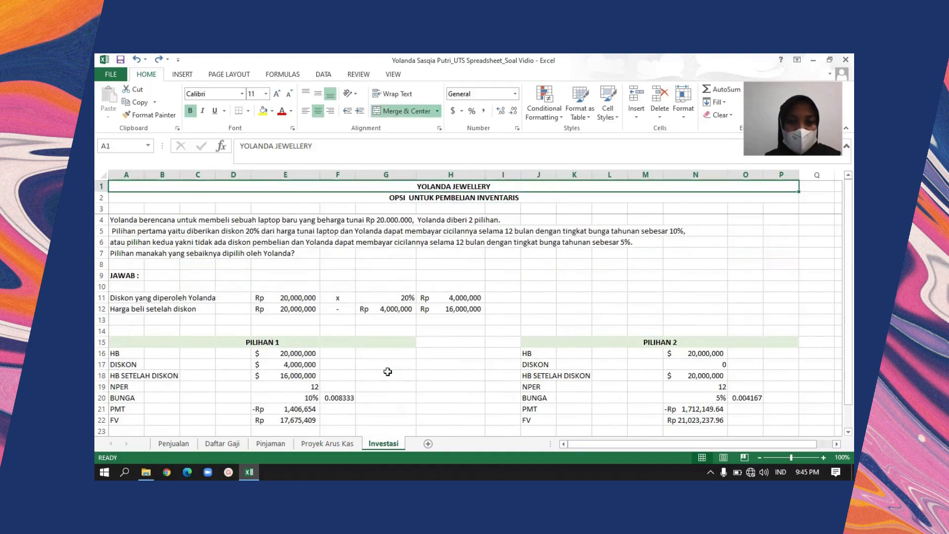
Review the Investasi sheet's company title in A1 and its subtitle OPSI UNTUK PEMBELIAN INVENTARIS in A2
{"action": "key", "text": "Down"}
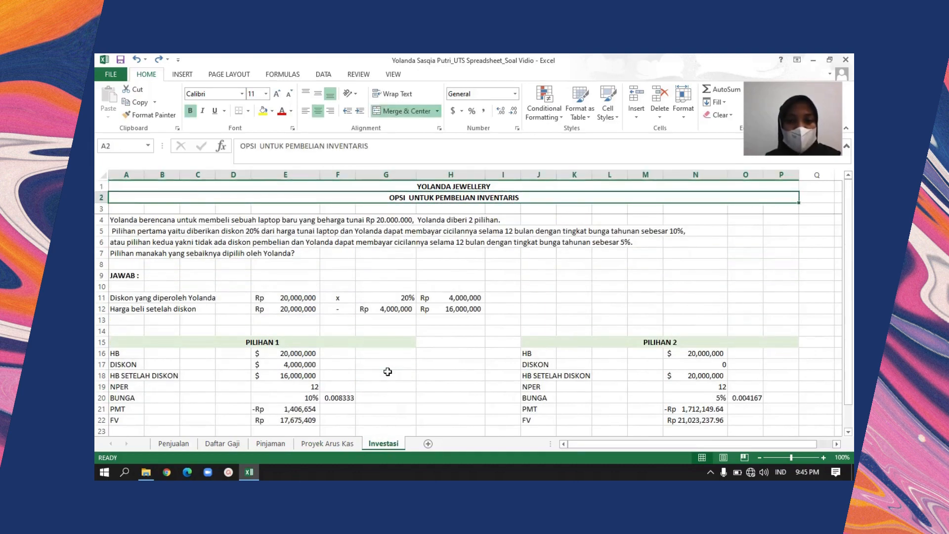
{"action": "key", "text": "Up"}
{"action": "key", "text": "Down"}
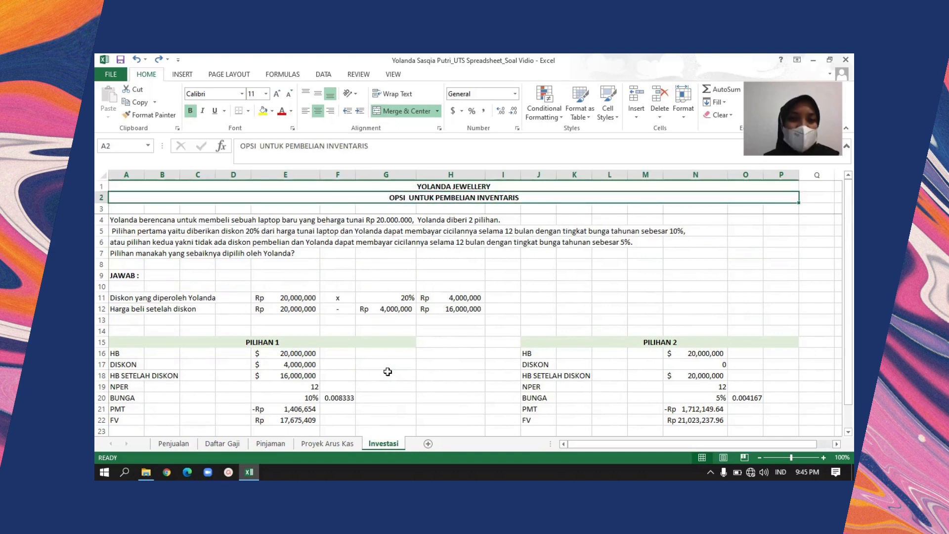
{"action": "key", "text": "Down"}
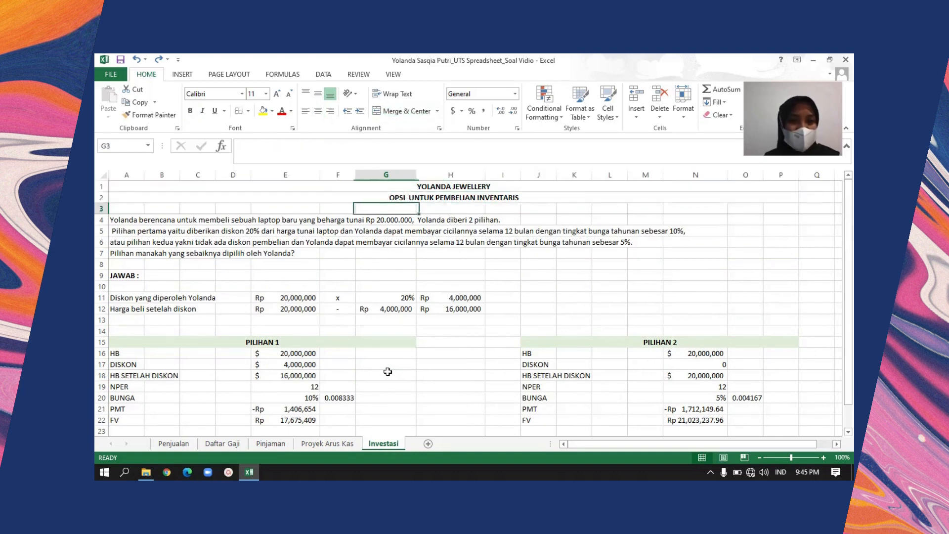
{"action": "key", "text": "Up"}
{"action": "key", "text": "Up"}
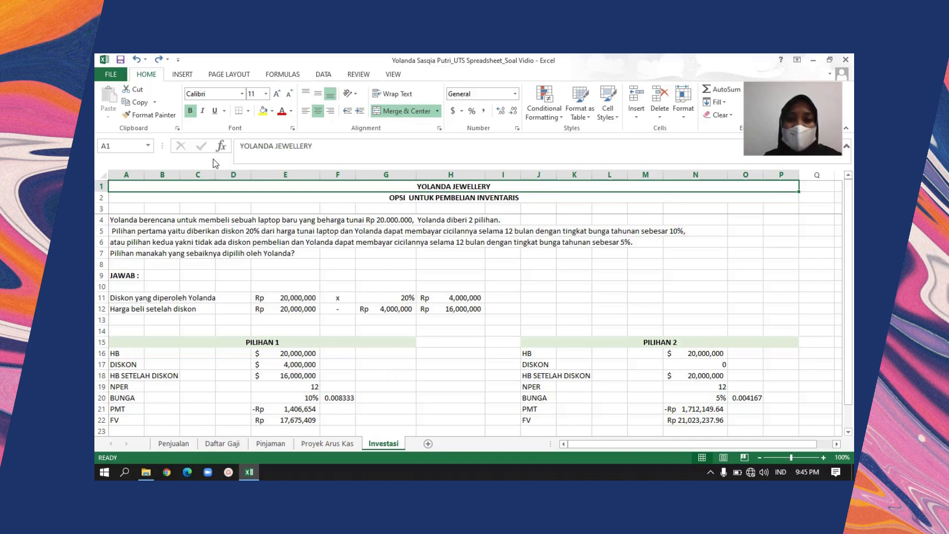
Read the laptop purchase problem in A4 and the first option's discount and instalment terms in A5
{"action": "left_click", "coordinate": [118, 223]}
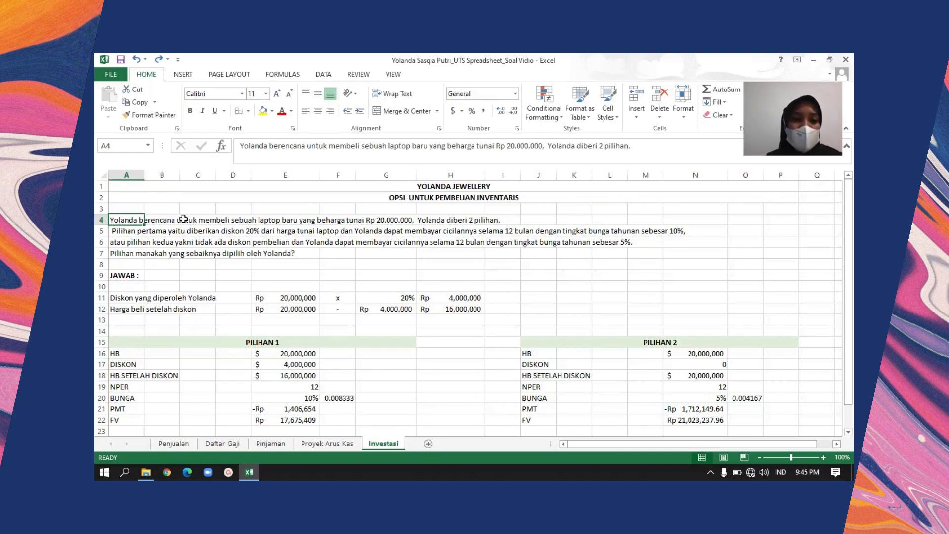
{"action": "left_click", "coordinate": [124, 232]}
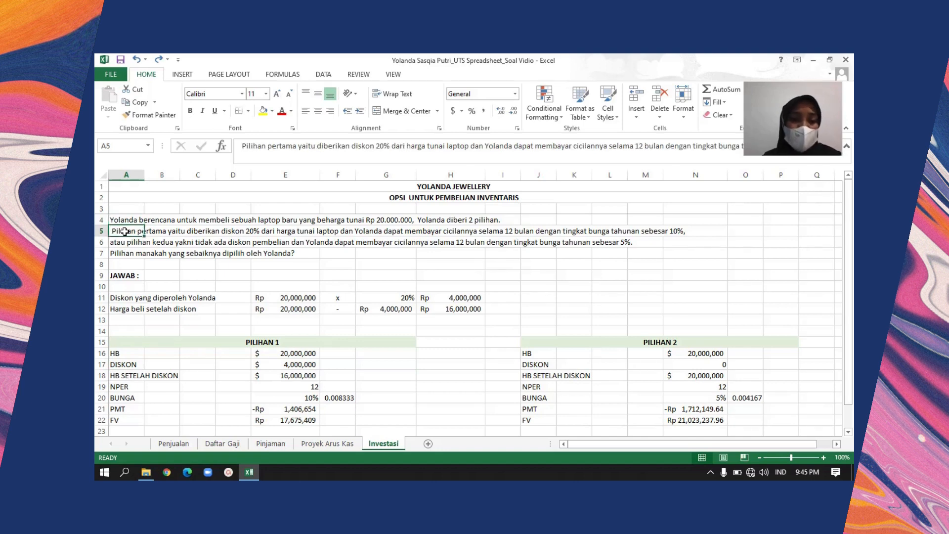
{"action": "key", "text": "Right"}
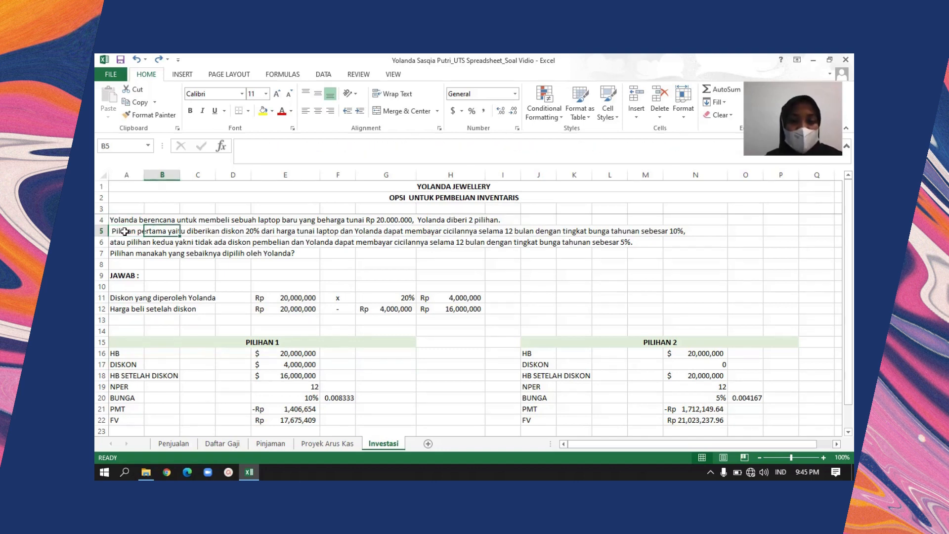
{"action": "key", "text": "Right"}
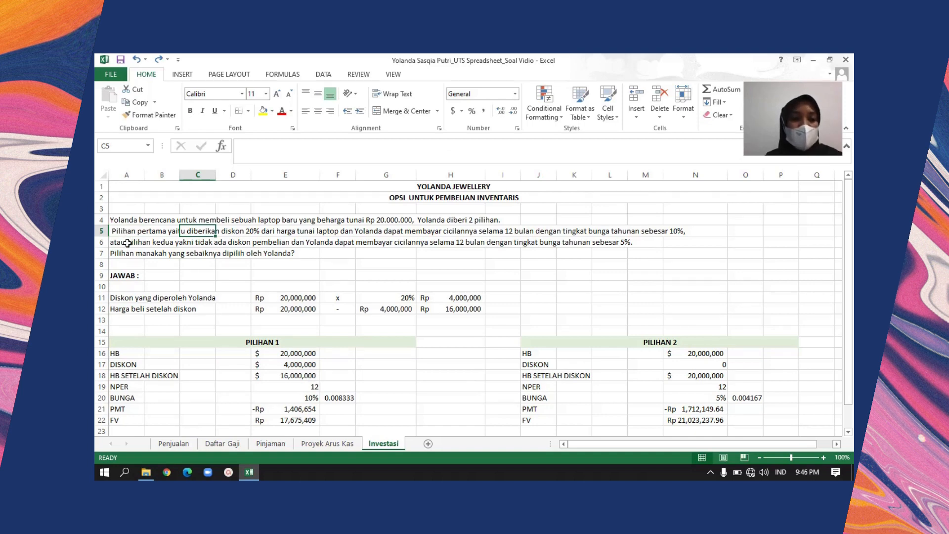
Read the second option's terms in row 6, covering the discount, the instalment period and the annual interest rate
{"action": "left_click", "coordinate": [127, 242]}
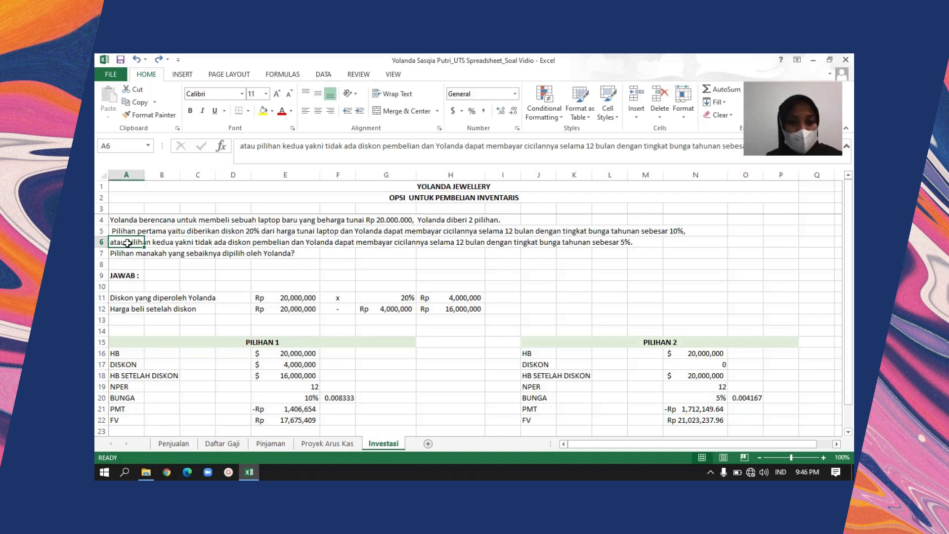
{"action": "key", "text": "Right"}
{"action": "key", "text": "Right"}
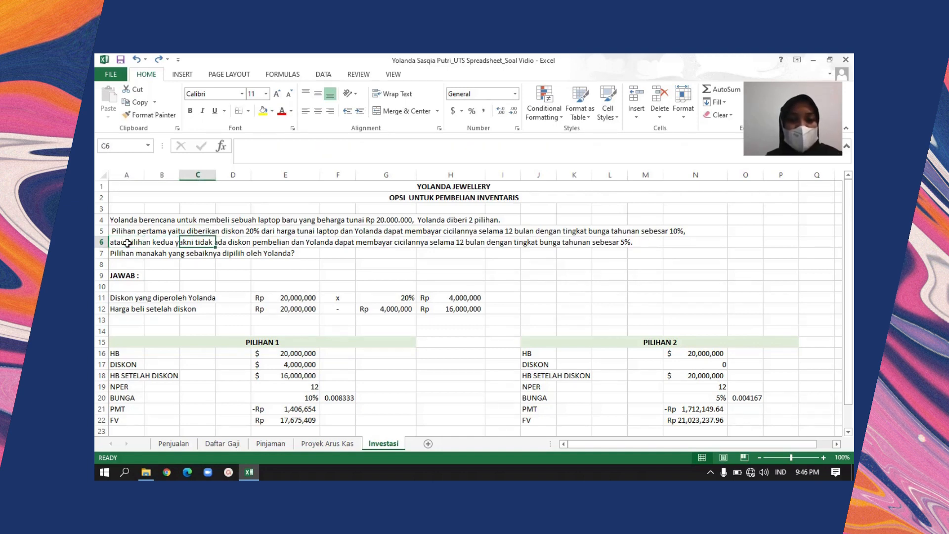
{"action": "key", "text": "Right"}
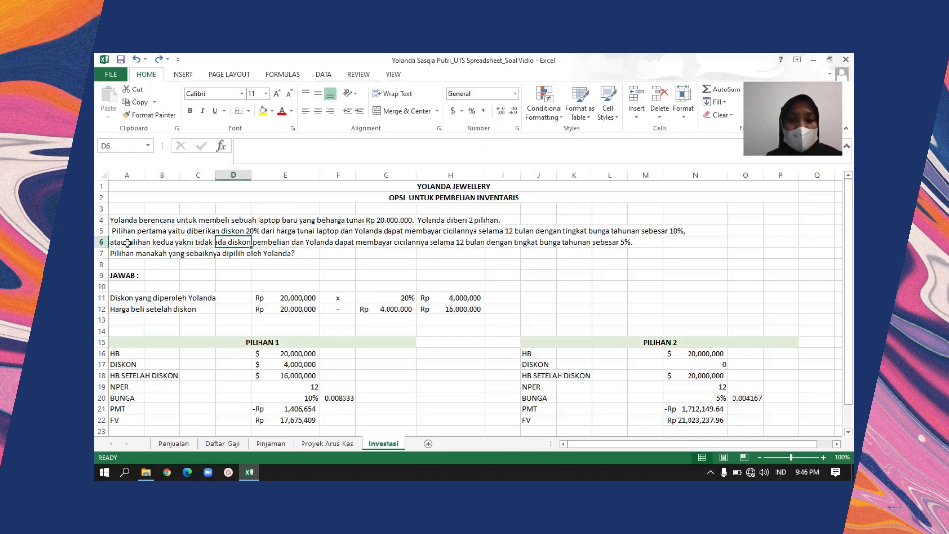
{"action": "key", "text": "Right"}
{"action": "key", "text": "Right"}
{"action": "key", "text": "Right"}
{"action": "key", "text": "Right"}
{"action": "key", "text": "Right"}
{"action": "key", "text": "Right"}
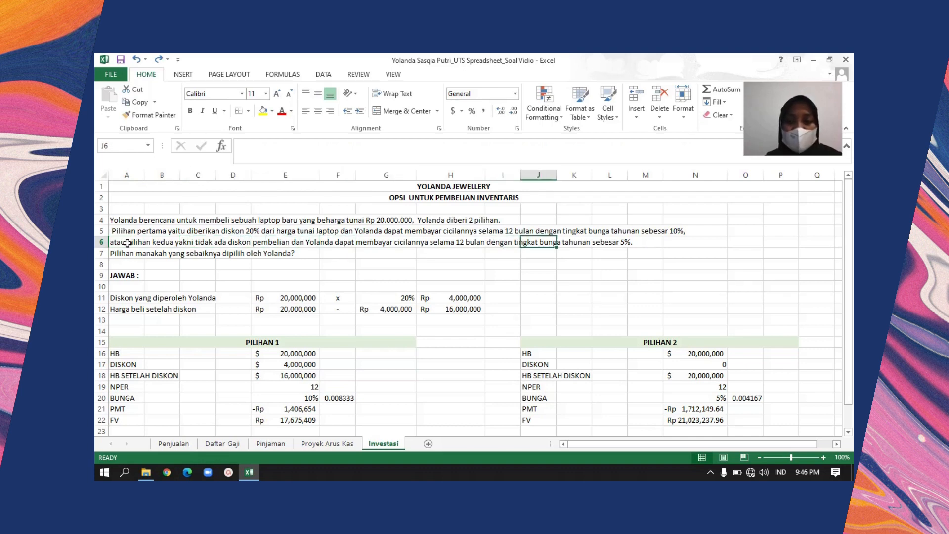
{"action": "key", "text": "Right"}
{"action": "key", "text": "Left"}
{"action": "left_click", "coordinate": [128, 243]}
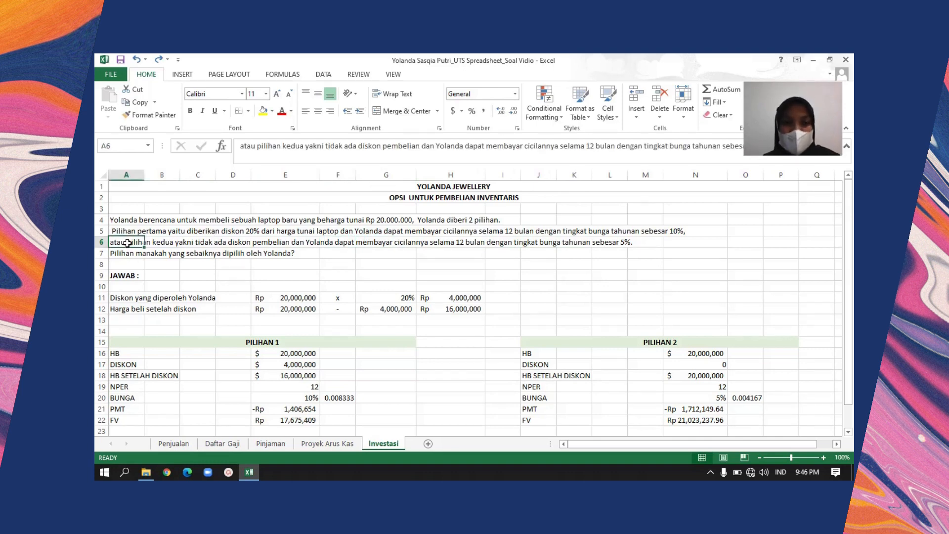
Read the discount calculation in row 11 from its label in A11 through the cash price in E11 to the rate in G11
{"action": "key", "text": "Down"}
{"action": "key", "text": "Down"}
{"action": "key", "text": "Down"}
{"action": "key", "text": "Down"}
{"action": "key", "text": "Down"}
{"action": "key", "text": "Down"}
{"action": "key", "text": "Down"}
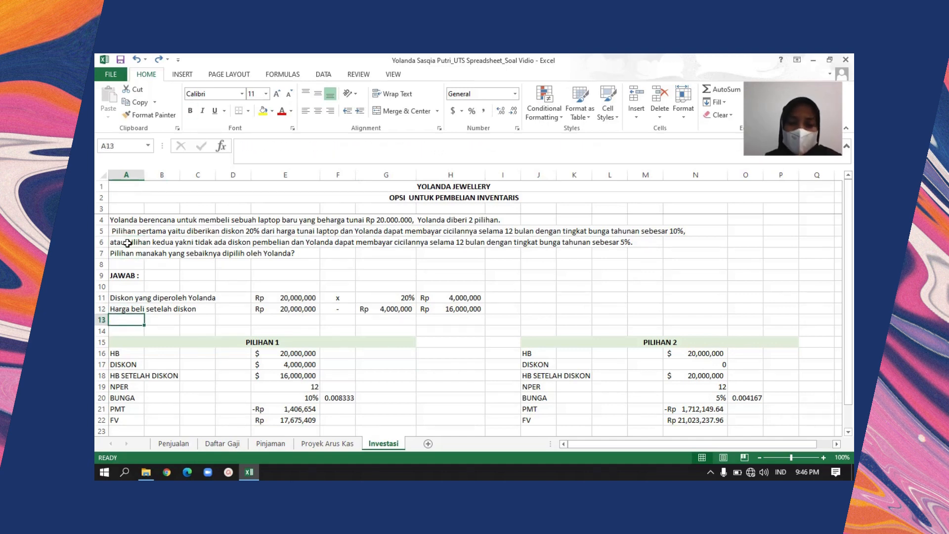
{"action": "key", "text": "Up"}
{"action": "key", "text": "Up"}
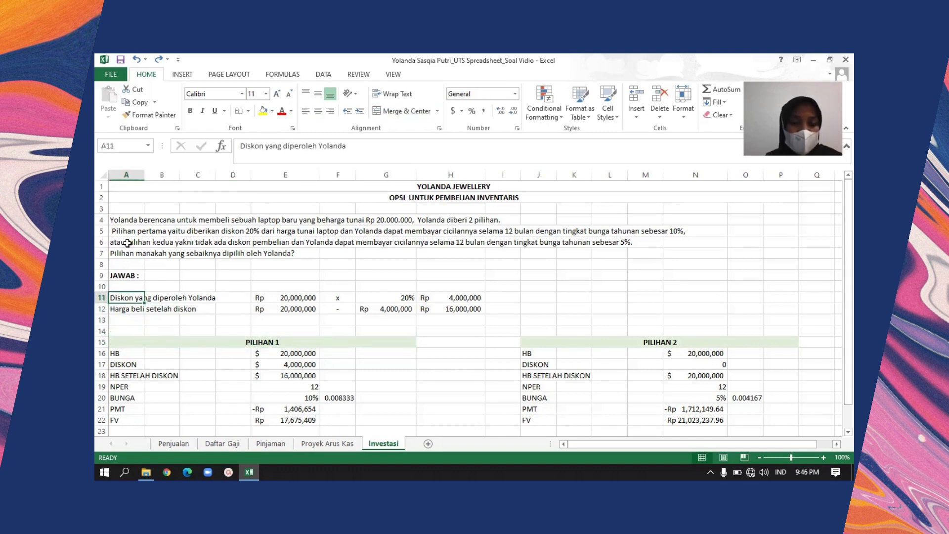
{"action": "key", "text": "Right"}
{"action": "key", "text": "Right"}
{"action": "key", "text": "Right"}
{"action": "key", "text": "Right"}
{"action": "key", "text": "Right"}
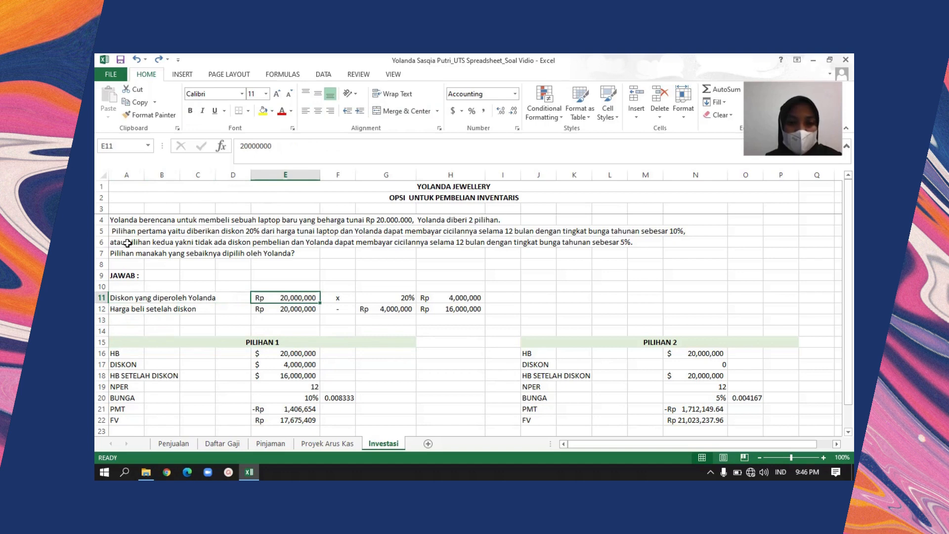
{"action": "key", "text": "Left"}
{"action": "key", "text": "Right"}
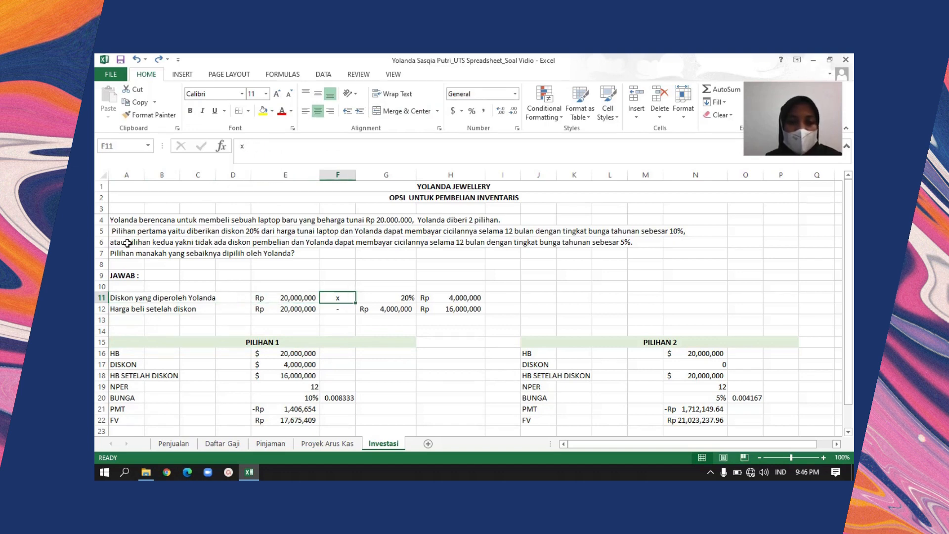
{"action": "key", "text": "Right"}
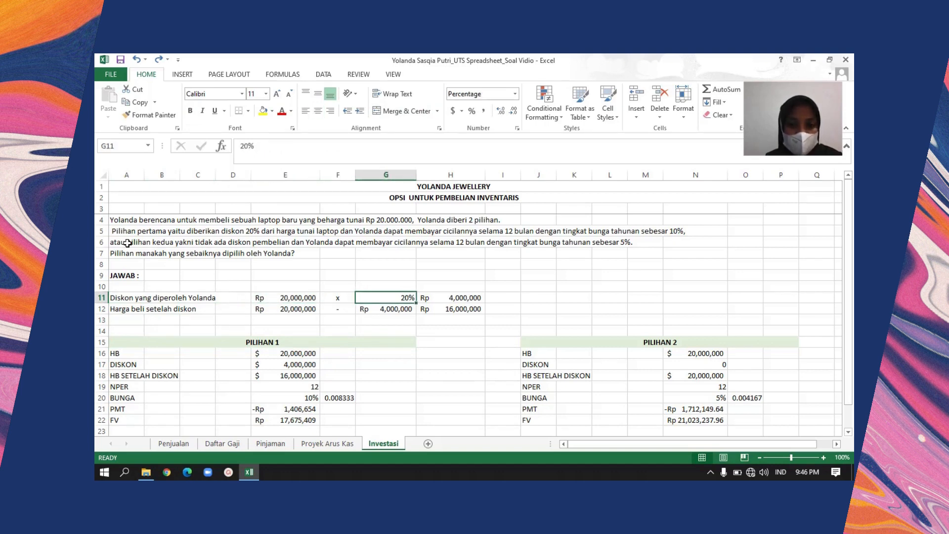
Recheck the discount rate in G11 against the laptop's cash price in E11
{"action": "key", "text": "Up"}
{"action": "key", "text": "Up"}
{"action": "key", "text": "Up"}
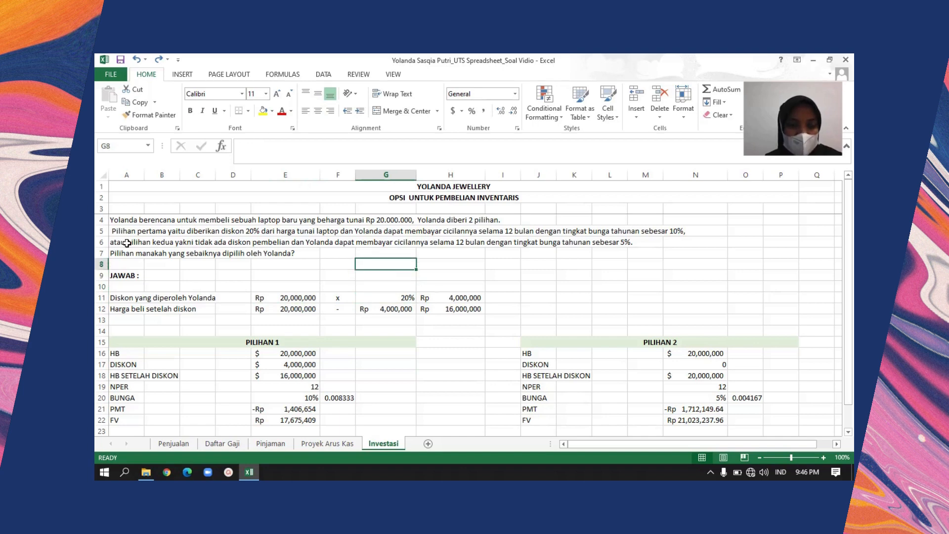
{"action": "left_click", "coordinate": [377, 297]}
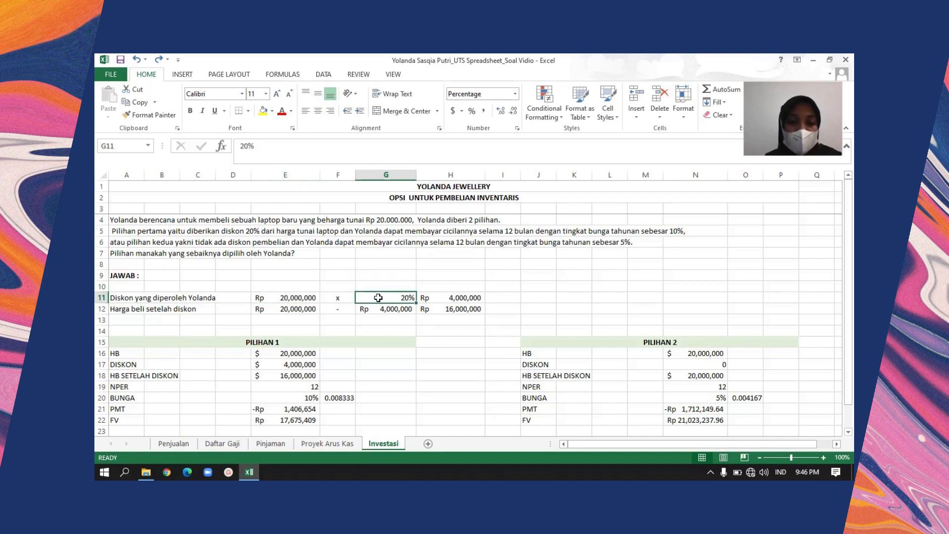
{"action": "key", "text": "Left"}
{"action": "key", "text": "Left"}
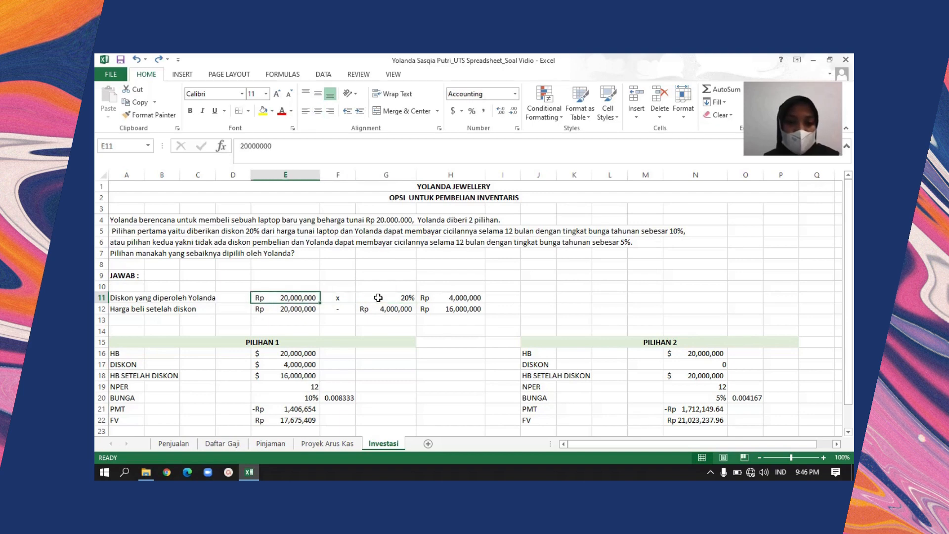
Trace row 11 across to the discount amount in H11 and back towards its label
{"action": "key", "text": "Right"}
{"action": "key", "text": "Right"}
{"action": "key", "text": "Right"}
{"action": "key", "text": "Right"}
{"action": "key", "text": "Left"}
{"action": "key", "text": "Left"}
{"action": "key", "text": "Left"}
{"action": "key", "text": "Left"}
{"action": "key", "text": "Left"}
{"action": "key", "text": "Left"}
{"action": "key", "text": "Left"}
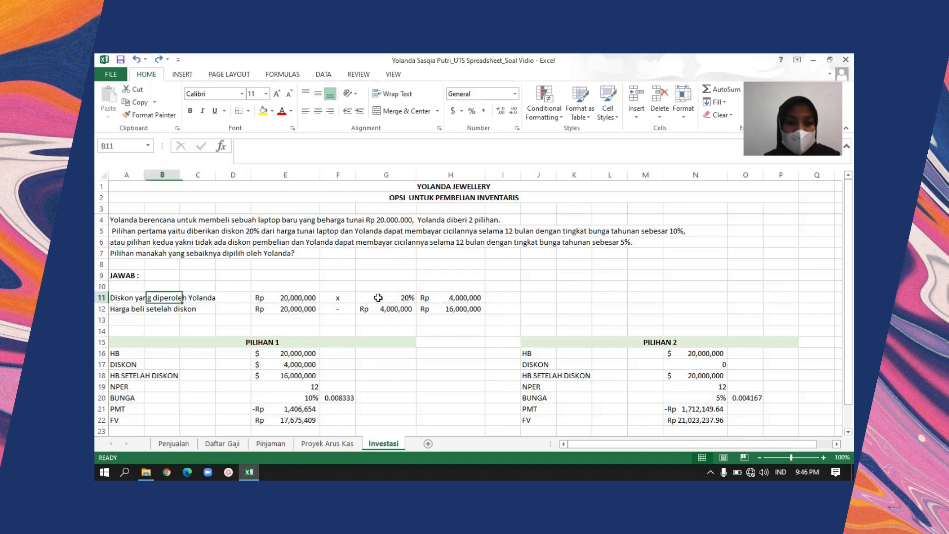
Read the Harga beli setelah diskon calculation along row 12 and inspect the discount formula in H11
{"action": "key", "text": "Down"}
{"action": "key", "text": "Left"}
{"action": "key", "text": "Right"}
{"action": "key", "text": "Right"}
{"action": "key", "text": "Right"}
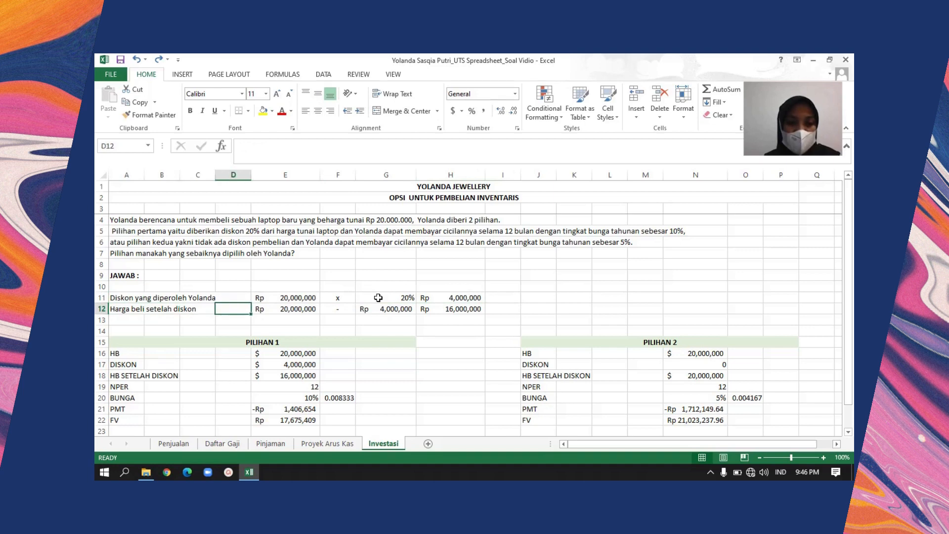
{"action": "key", "text": "Right"}
{"action": "key", "text": "Right"}
{"action": "key", "text": "Right"}
{"action": "key", "text": "Up"}
{"action": "key", "text": "Right"}
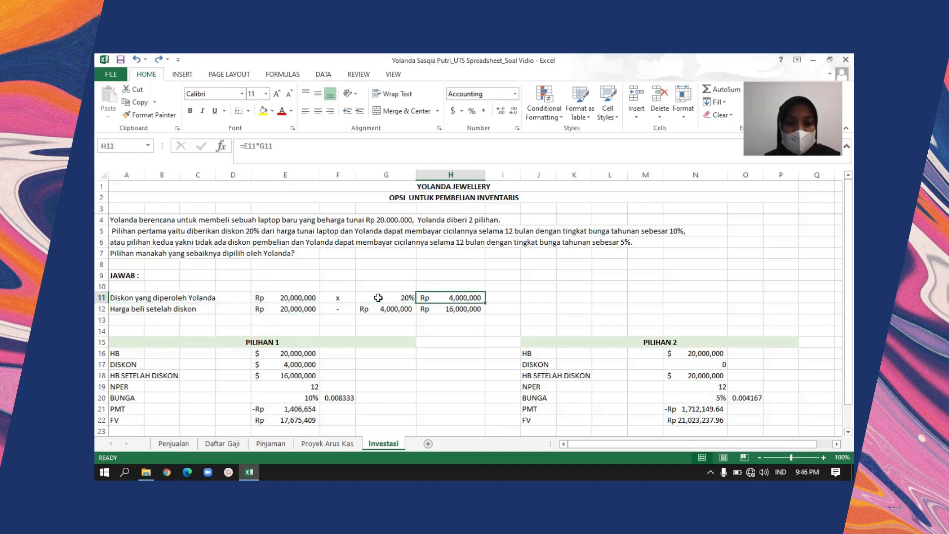
Bring the full PILIHAN 1 and PILIHAN 2 tables and the conclusion in row 25 into view
{"action": "key", "text": "Down"}
{"action": "key", "text": "Down"}
{"action": "key", "text": "Down"}
{"action": "key", "text": "Down"}
{"action": "key", "text": "Down"}
{"action": "key", "text": "Down"}
{"action": "key", "text": "Down"}
{"action": "key", "text": "Down"}
{"action": "key", "text": "Down"}
{"action": "key", "text": "Down"}
{"action": "key", "text": "Down"}
{"action": "key", "text": "Down"}
{"action": "key", "text": "Down"}
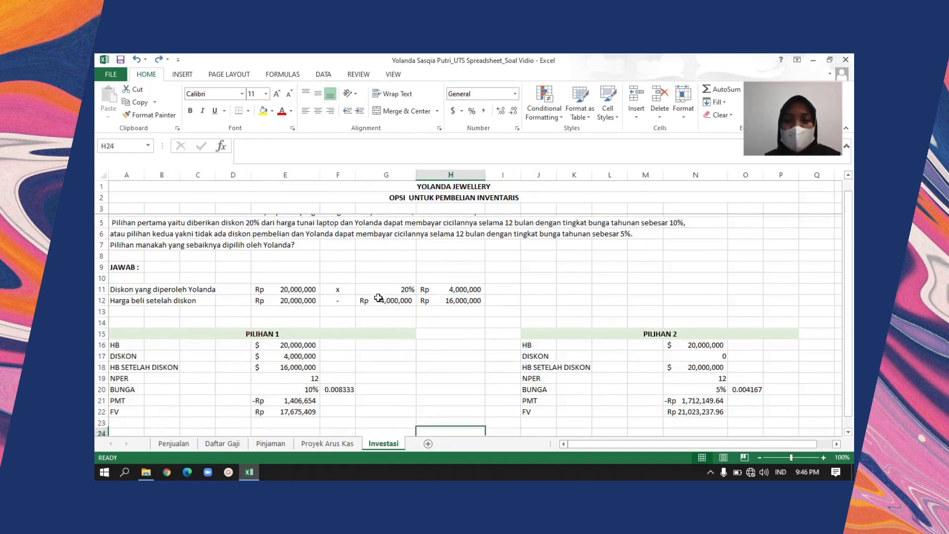
{"action": "key", "text": "Down"}
{"action": "key", "text": "Down"}
{"action": "key", "text": "Down"}
{"action": "key", "text": "Down"}
{"action": "key", "text": "Down"}
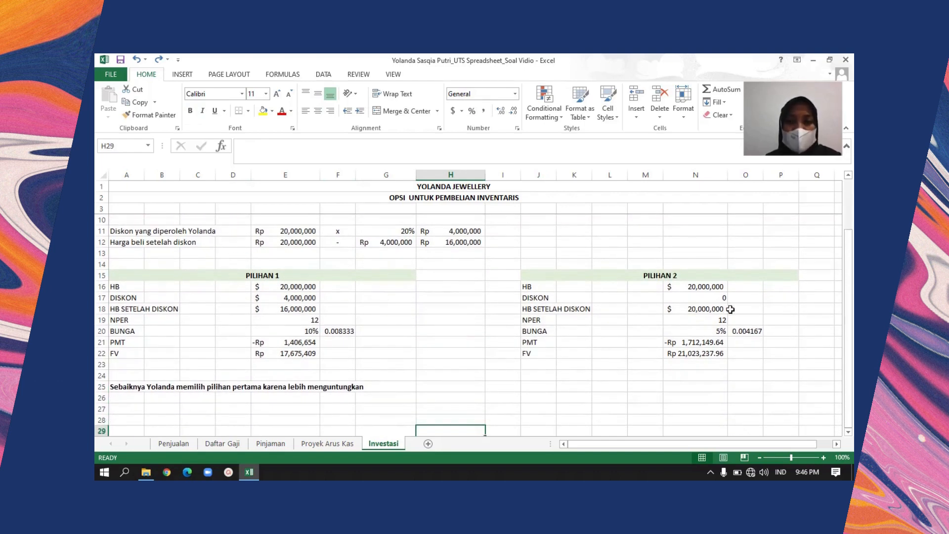
Check the PILIHAN 1 heading and the HB label in A16, and inspect the purchase price formula in E16
{"action": "left_click", "coordinate": [125, 287]}
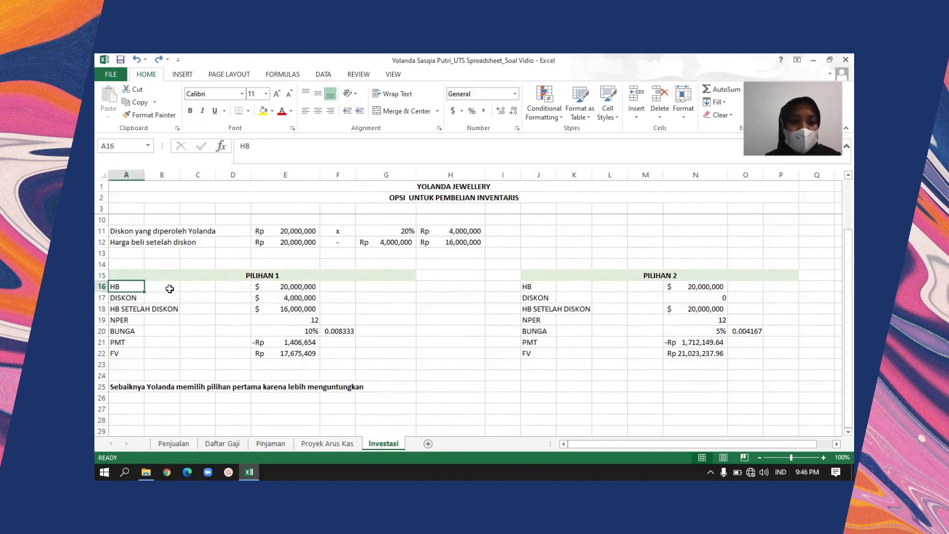
{"action": "left_click", "coordinate": [279, 291]}
{"action": "key", "text": "Up"}
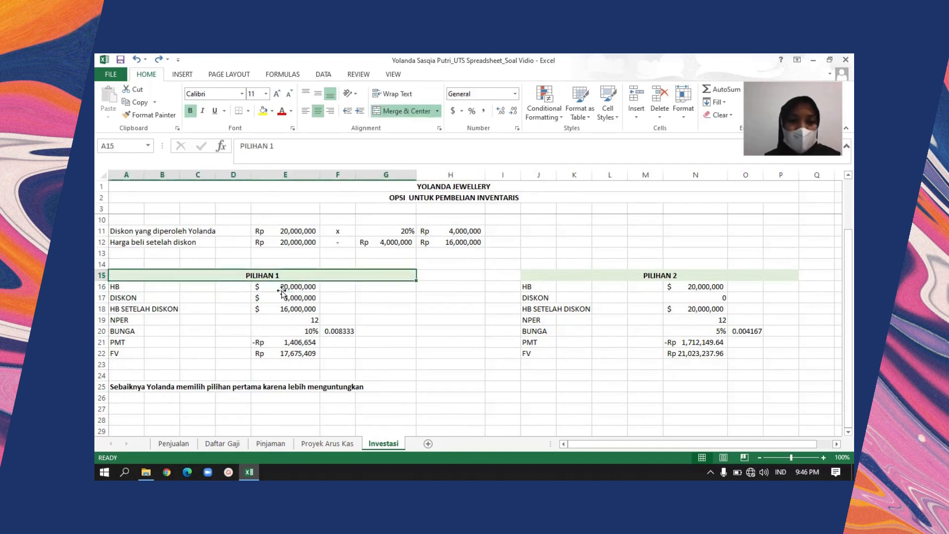
{"action": "left_click", "coordinate": [281, 291]}
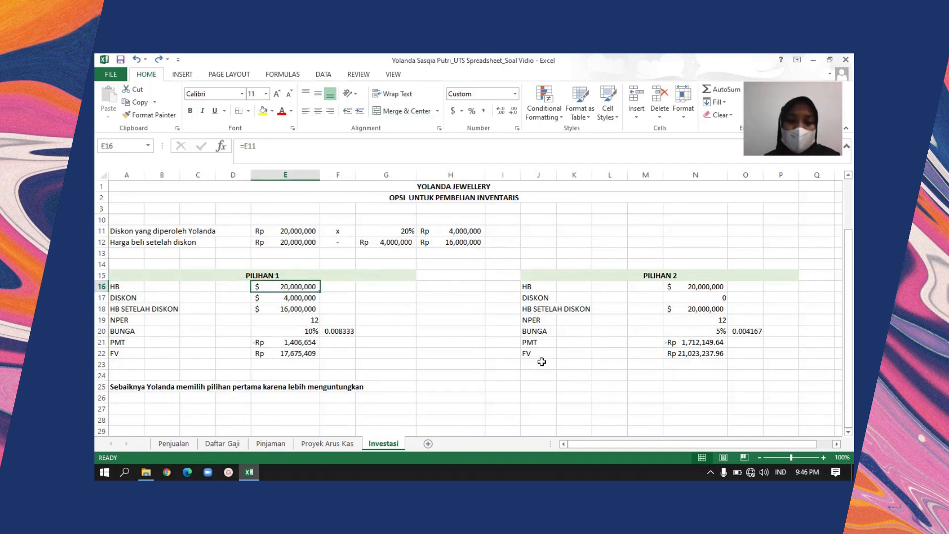
Review PILIHAN 1's discount row, the HB SETELAH DISKON formula in E18 and the NPER value in E19
{"action": "key", "text": "Down"}
{"action": "key", "text": "Left"}
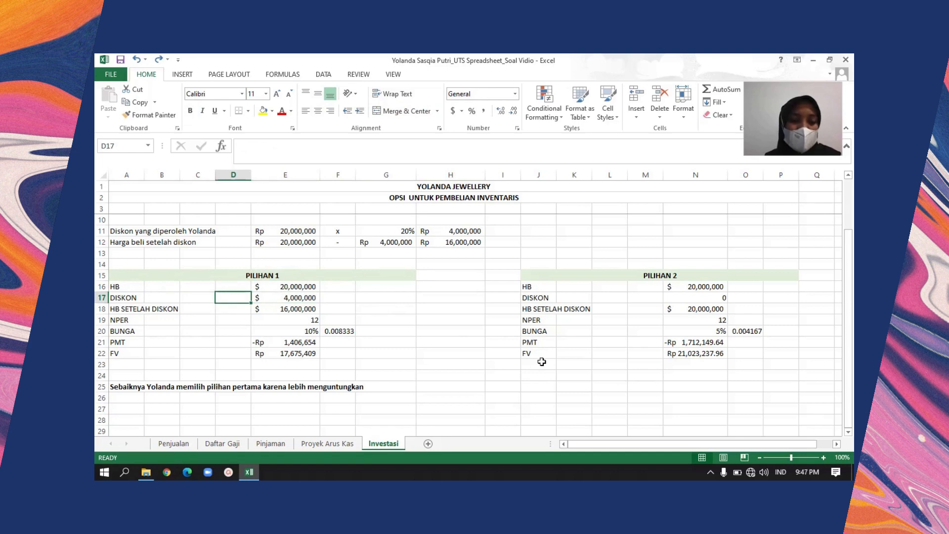
{"action": "key", "text": "Down"}
{"action": "key", "text": "Right"}
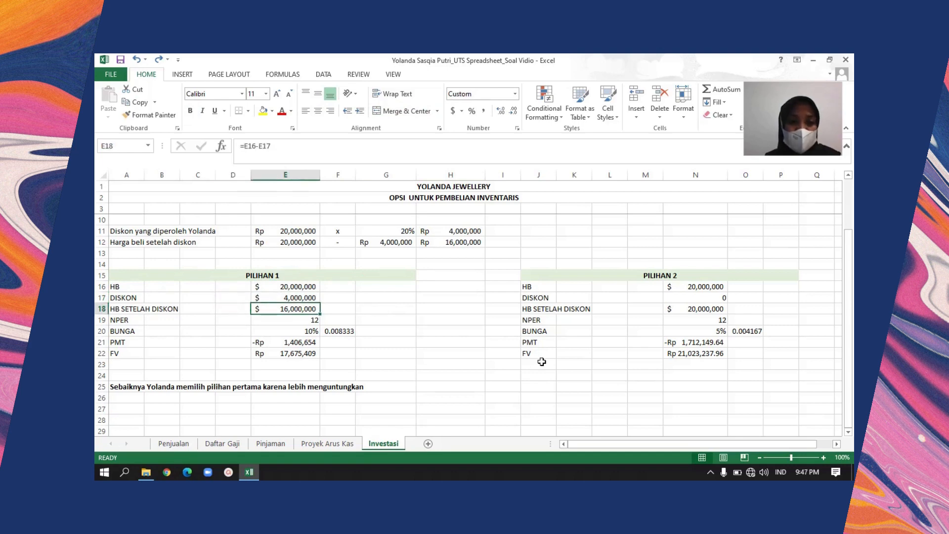
{"action": "key", "text": "Down"}
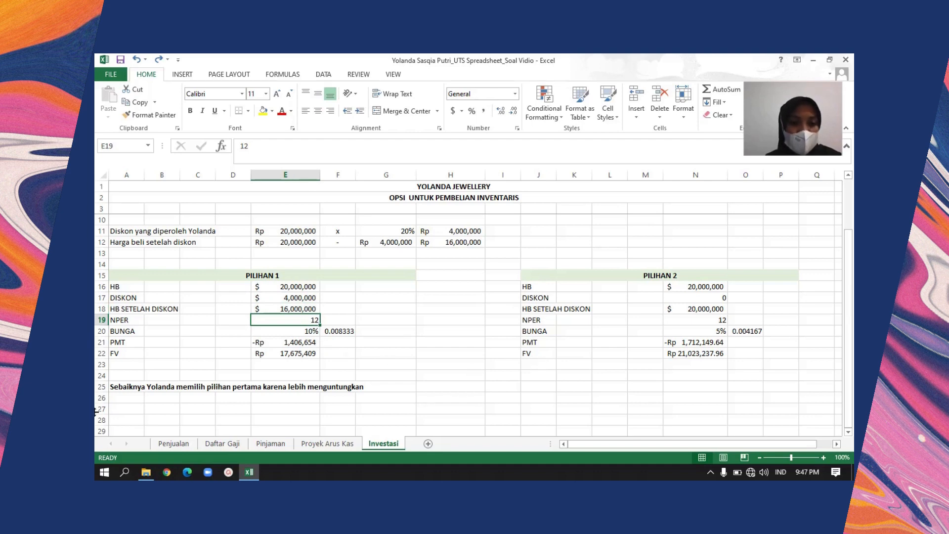
Inspect PILIHAN 1's annual interest rate in E20 and the monthly rate formula in F20
{"action": "left_click", "coordinate": [273, 329]}
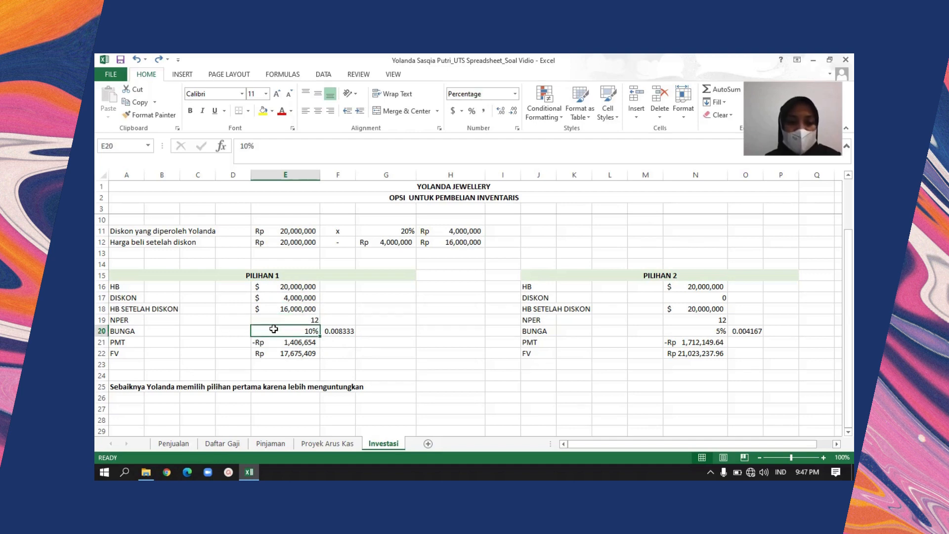
{"action": "key", "text": "Right"}
{"action": "key", "text": "Right"}
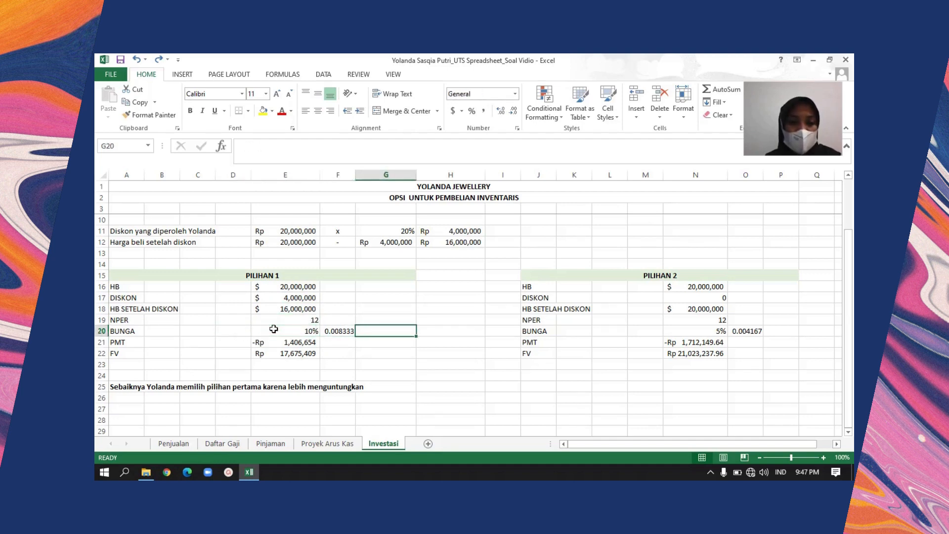
{"action": "key", "text": "Left"}
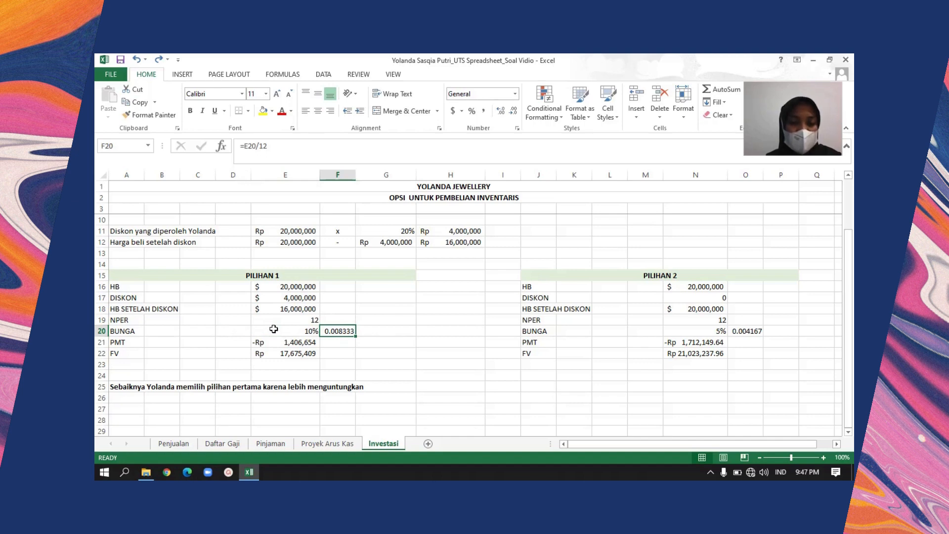
Inspect PILIHAN 1's PMT formula in E21 and its FV formula in E22
{"action": "key", "text": "Down"}
{"action": "key", "text": "Left"}
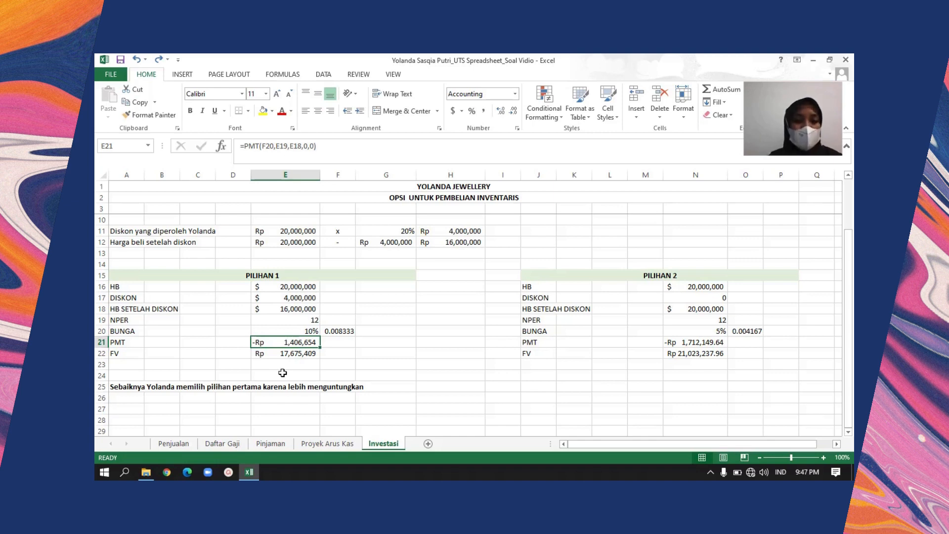
{"action": "key", "text": "Down"}
{"action": "key", "text": "Left"}
{"action": "key", "text": "Left"}
{"action": "key", "text": "Left"}
{"action": "key", "text": "Left"}
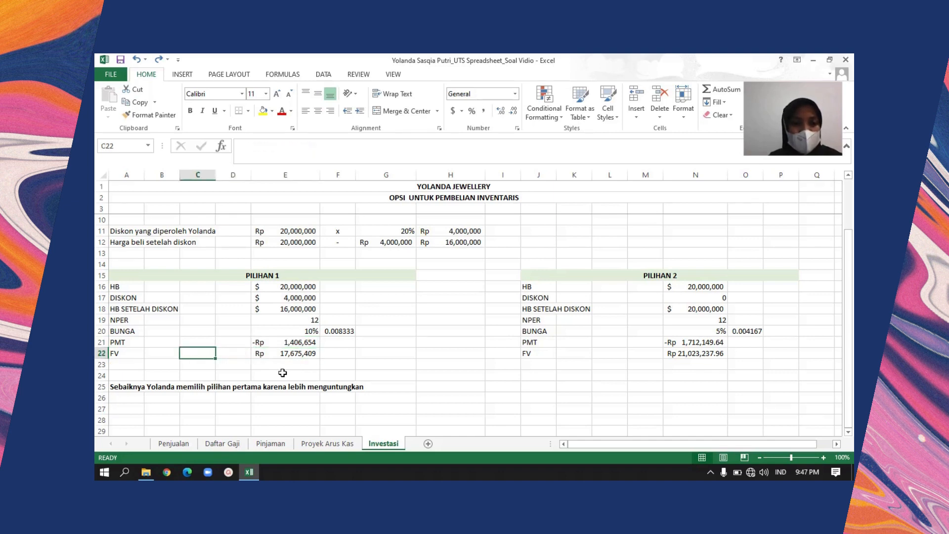
{"action": "key", "text": "Right"}
{"action": "key", "text": "Right"}
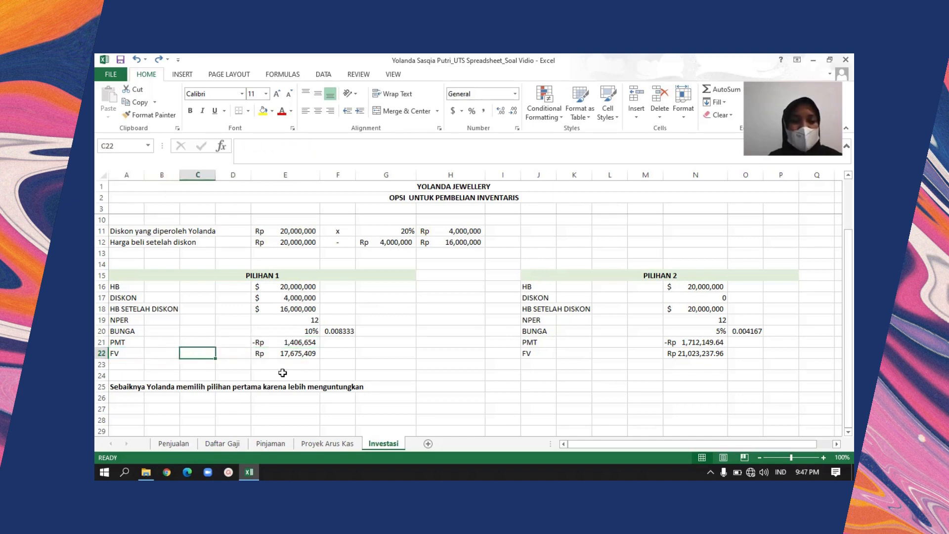
{"action": "key", "text": "Right"}
Compare the instalment in E21 with the future value in E22 for PILIHAN 1
{"action": "key", "text": "Right"}
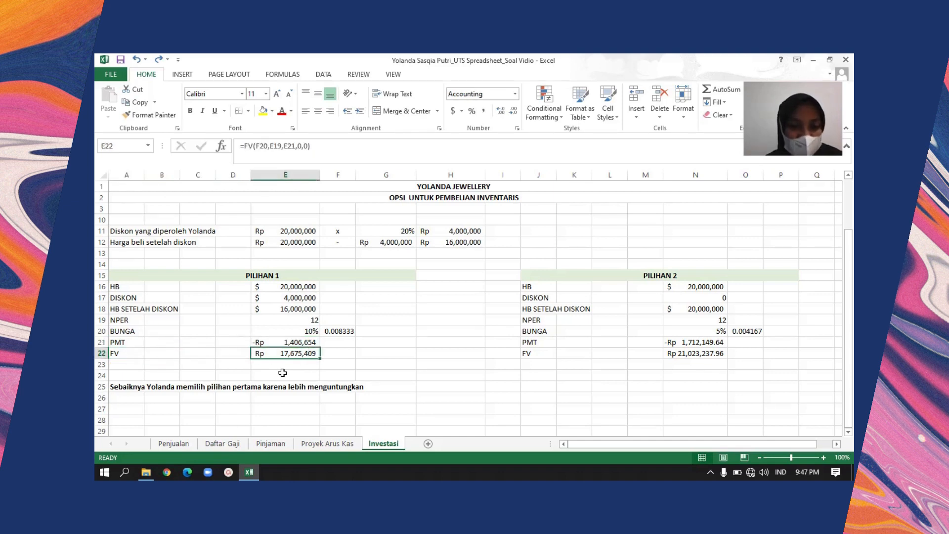
{"action": "key", "text": "Up"}
{"action": "key", "text": "Down"}
{"action": "key", "text": "Right"}
{"action": "key", "text": "Left"}
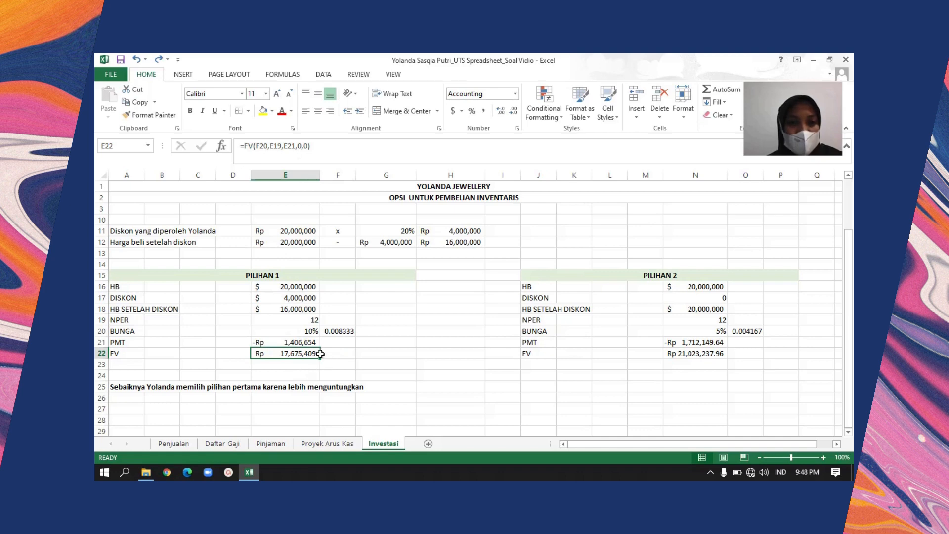
{"action": "left_click", "coordinate": [296, 338]}
{"action": "key", "text": "Down"}
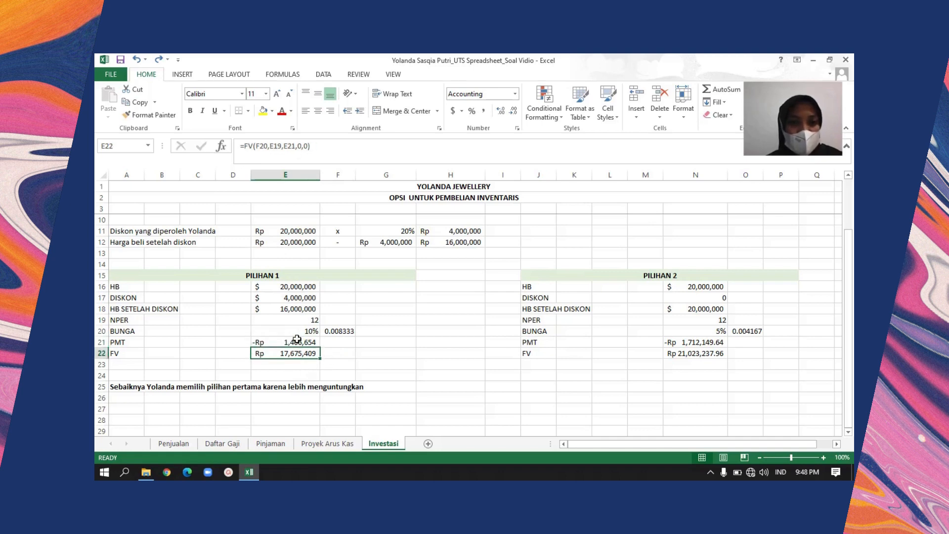
{"action": "left_click", "coordinate": [296, 339]}
{"action": "key", "text": "Down"}
{"action": "left_click", "coordinate": [297, 339]}
{"action": "key", "text": "Down"}
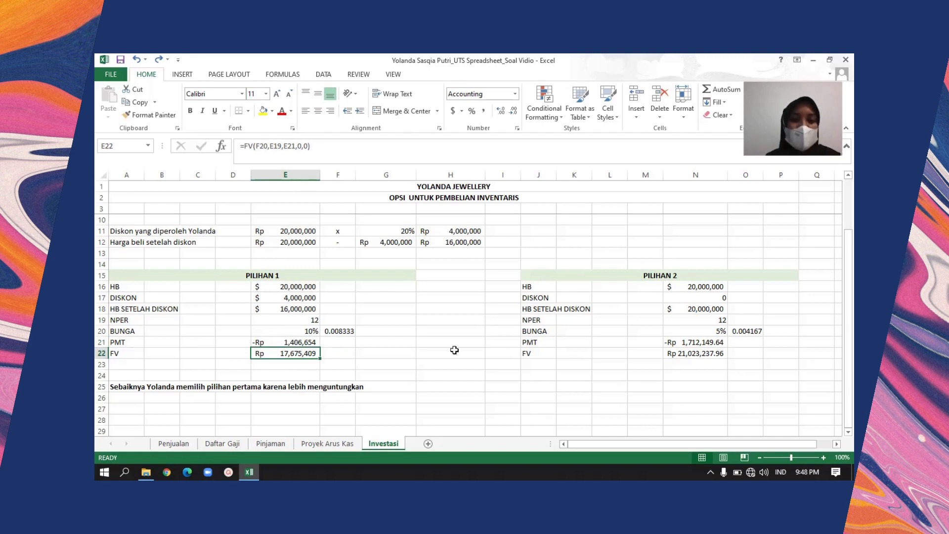
Move to the PILIHAN 2 table and select its HB label in J16
{"action": "left_click", "coordinate": [562, 297]}
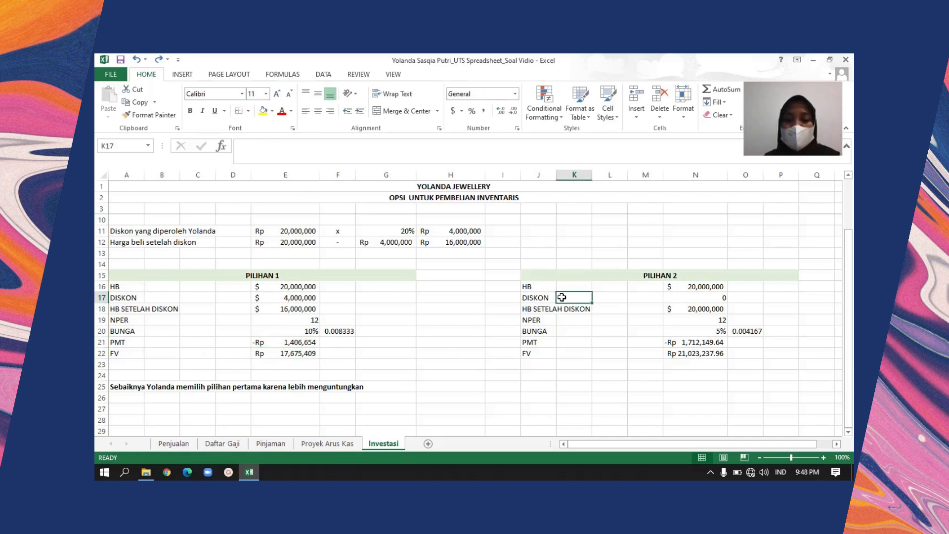
{"action": "key", "text": "Up"}
{"action": "key", "text": "Right"}
{"action": "key", "text": "Left"}
{"action": "key", "text": "Left"}
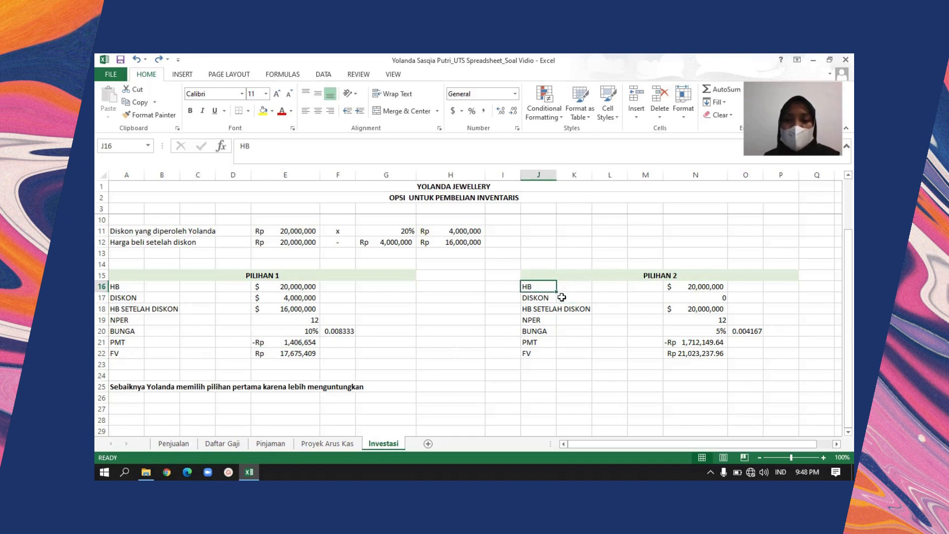
Inspect the purchase price formula in N16 of the PILIHAN 2 table
{"action": "key", "text": "Up"}
{"action": "key", "text": "Right"}
{"action": "key", "text": "Down"}
{"action": "key", "text": "Left"}
{"action": "key", "text": "Left"}
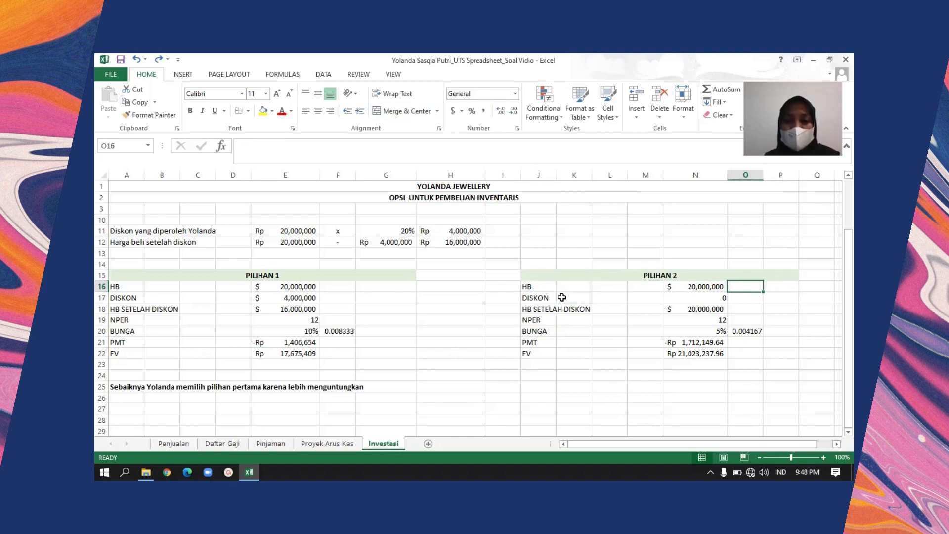
{"action": "key", "text": "Left"}
Inspect PILIHAN 2's HB SETELAH DISKON formula in N18 and its NPER formula in N19
{"action": "key", "text": "Left"}
{"action": "key", "text": "Right"}
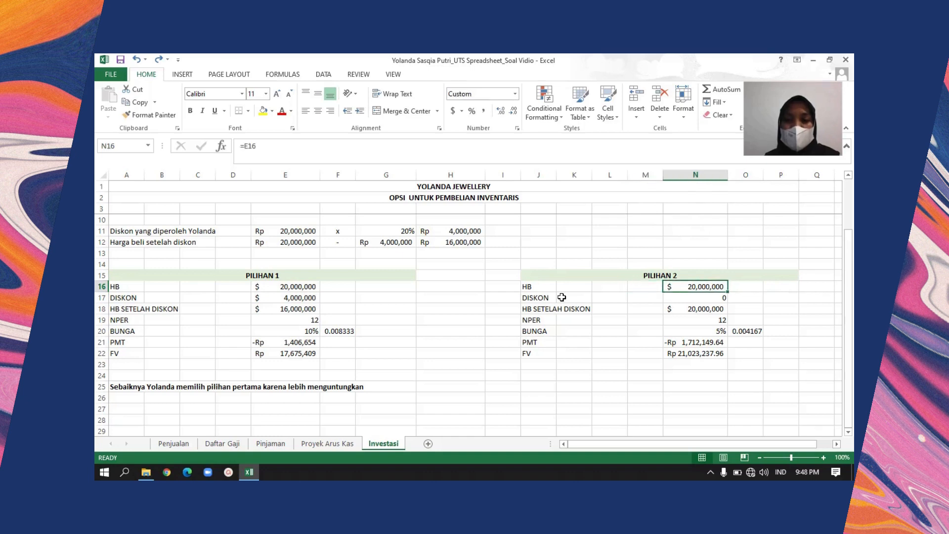
{"action": "key", "text": "Down"}
{"action": "key", "text": "Down"}
{"action": "key", "text": "Left"}
{"action": "key", "text": "Left"}
{"action": "key", "text": "Right"}
{"action": "key", "text": "Right"}
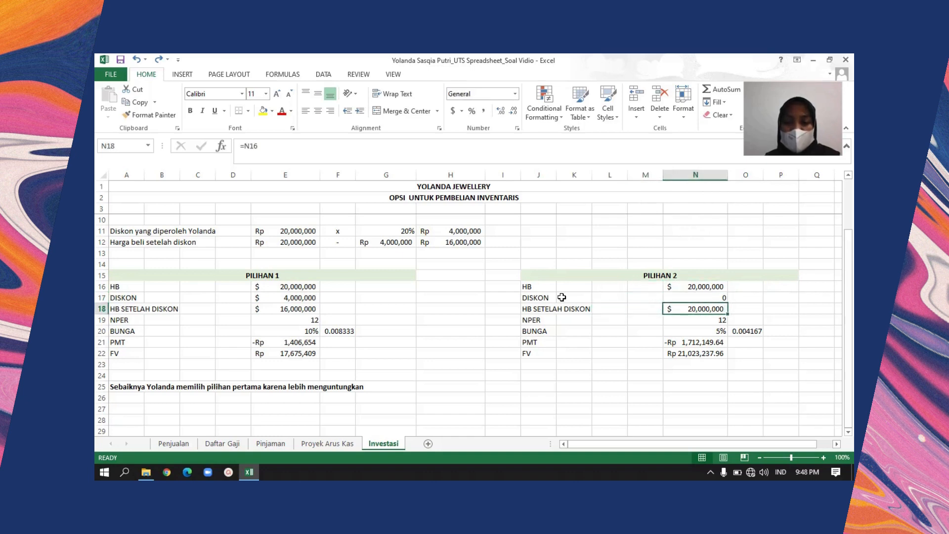
{"action": "key", "text": "Down"}
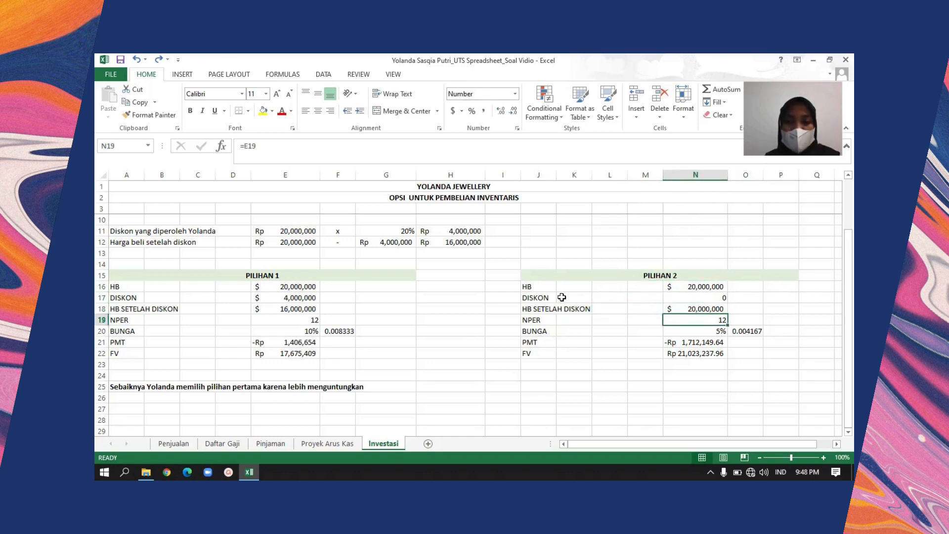
Inspect PILIHAN 2's monthly interest formula in O20 of the BUNGA row
{"action": "key", "text": "Left"}
{"action": "key", "text": "Right"}
{"action": "key", "text": "Left"}
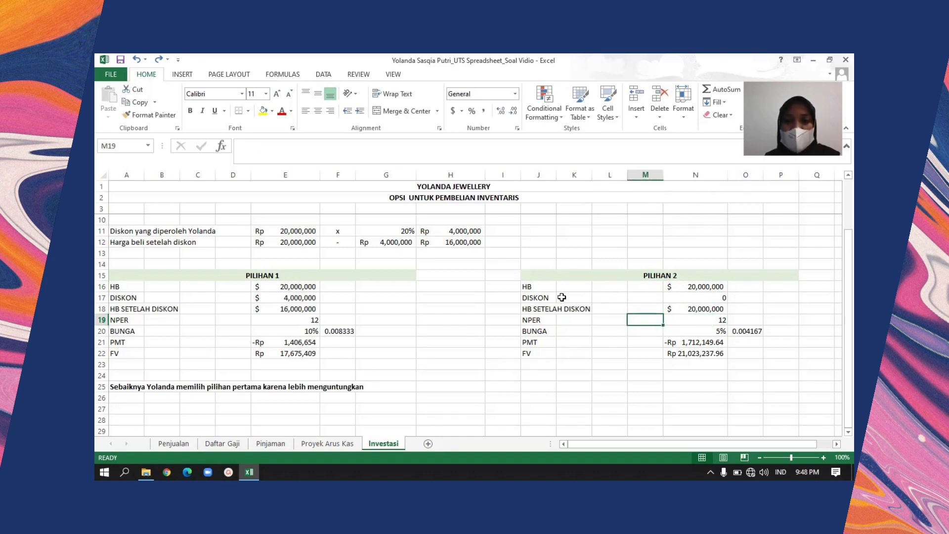
{"action": "key", "text": "Left"}
{"action": "key", "text": "Left"}
{"action": "key", "text": "Down"}
{"action": "key", "text": "Right"}
{"action": "key", "text": "Left"}
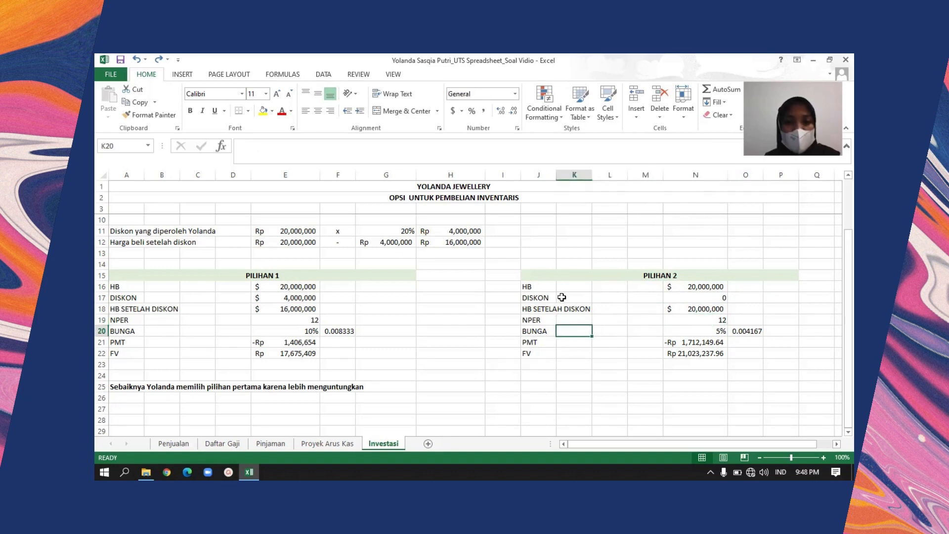
{"action": "key", "text": "Right"}
{"action": "key", "text": "Right"}
{"action": "key", "text": "Right"}
{"action": "key", "text": "Right"}
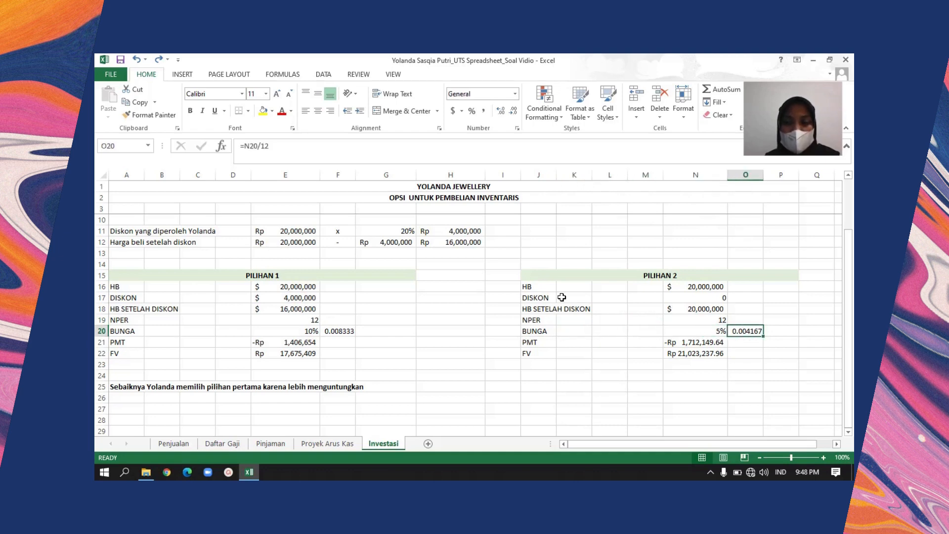
Inspect PILIHAN 2's PMT formula in N21
{"action": "key", "text": "Left"}
{"action": "key", "text": "Left"}
{"action": "key", "text": "Left"}
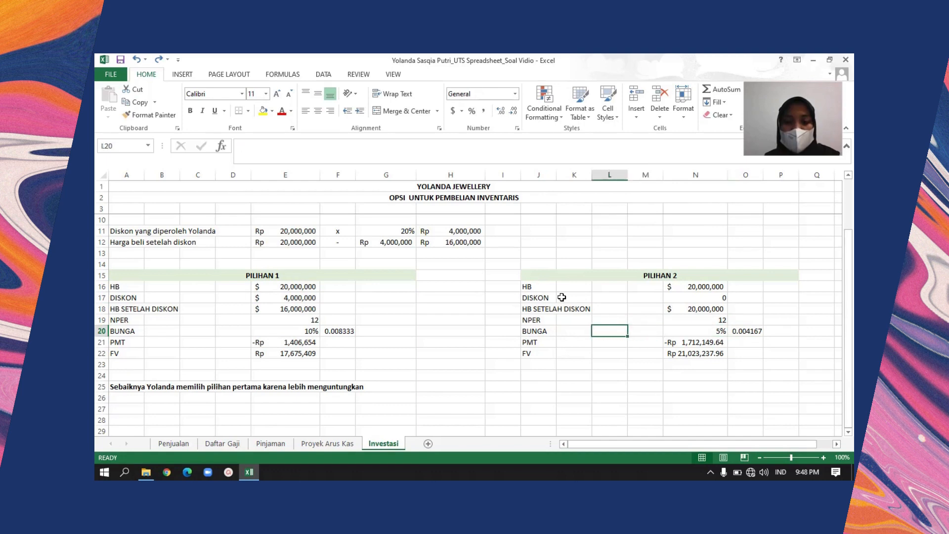
{"action": "key", "text": "Down"}
{"action": "key", "text": "Right"}
{"action": "key", "text": "Right"}
{"action": "key", "text": "Right"}
{"action": "key", "text": "Left"}
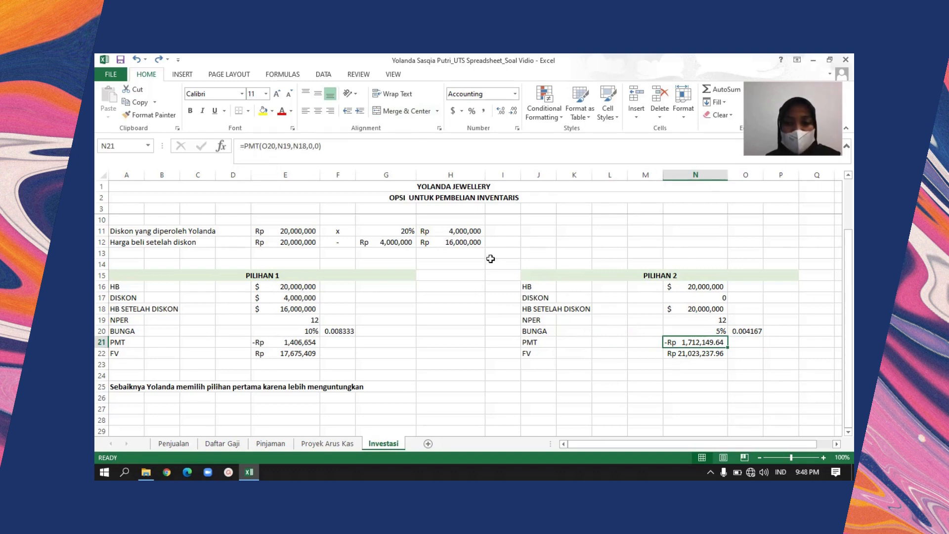
Inspect PILIHAN 2's FV formula in N22 and the written recommendation in A25
{"action": "key", "text": "Down"}
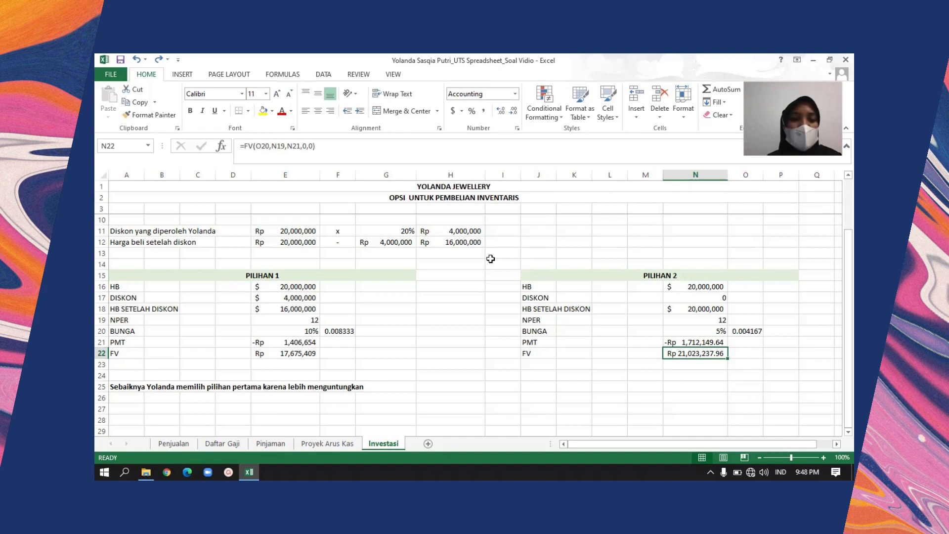
{"action": "left_click", "coordinate": [132, 387]}
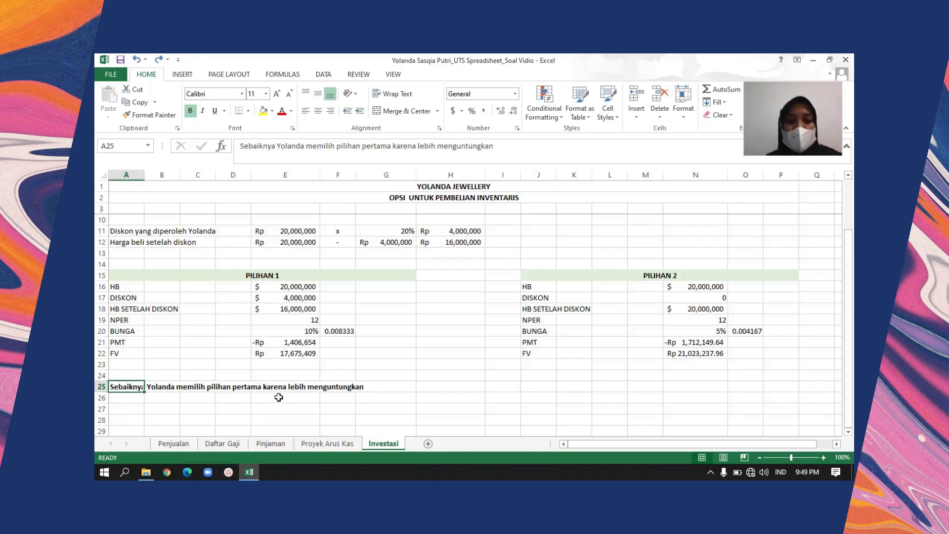
{"action": "key", "text": "Up"}
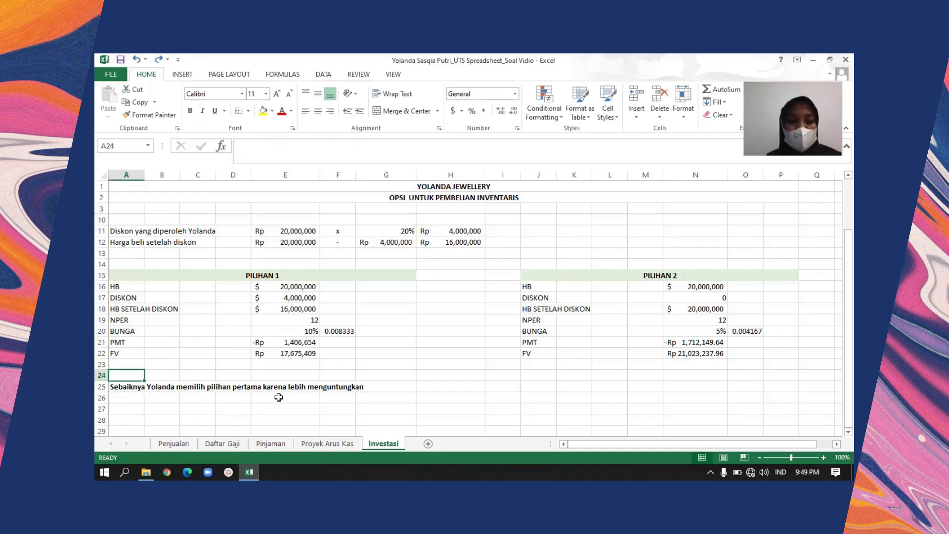
{"action": "key", "text": "Right"}
{"action": "key", "text": "Right"}
{"action": "key", "text": "Right"}
{"action": "key", "text": "Right"}
{"action": "key", "text": "Right"}
{"action": "key", "text": "Right"}
{"action": "key", "text": "Right"}
{"action": "key", "text": "Right"}
{"action": "key", "text": "Right"}
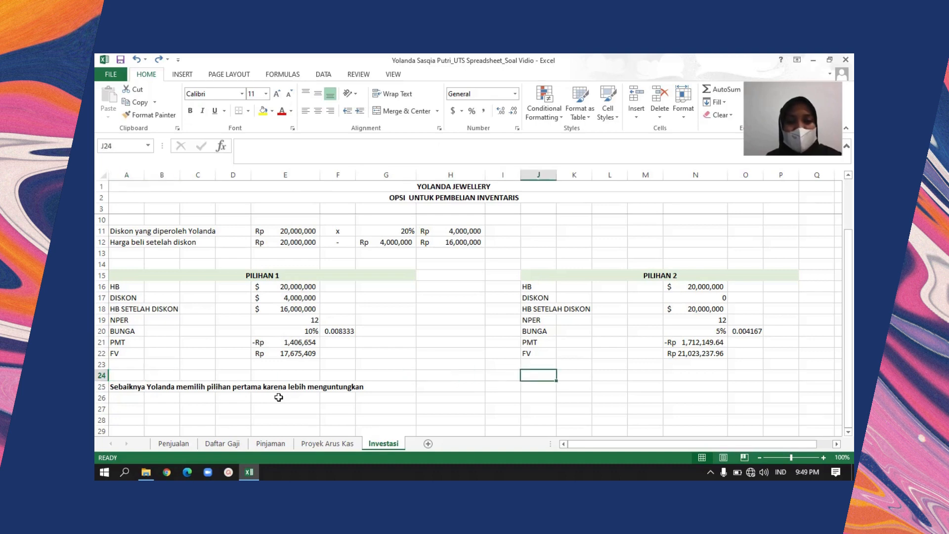
{"action": "key", "text": "Right"}
{"action": "key", "text": "Right"}
{"action": "key", "text": "Right"}
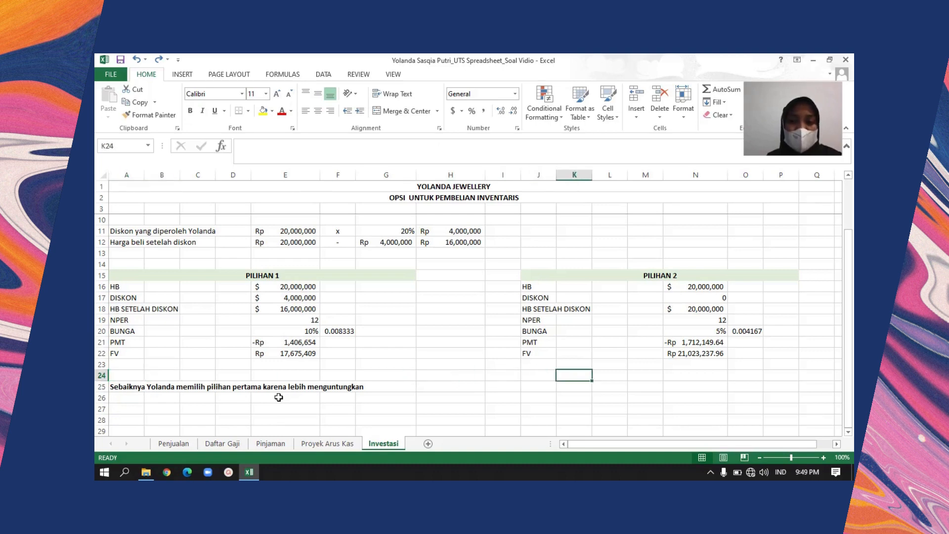
{"action": "key", "text": "Up"}
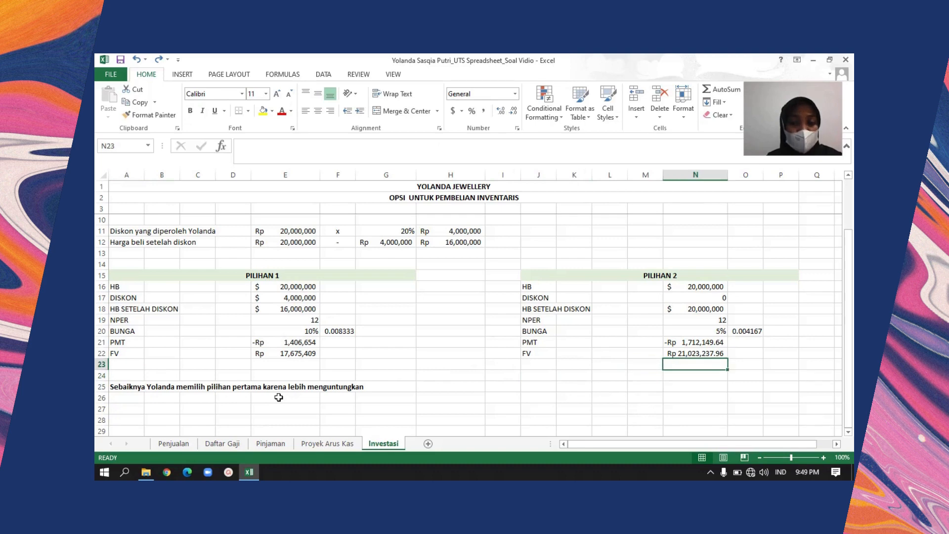
{"action": "key", "text": "Down"}
{"action": "key", "text": "Down"}
{"action": "key", "text": "Down"}
{"action": "key", "text": "Down"}
{"action": "key", "text": "Down"}
{"action": "key", "text": "Down"}
{"action": "key", "text": "Down"}
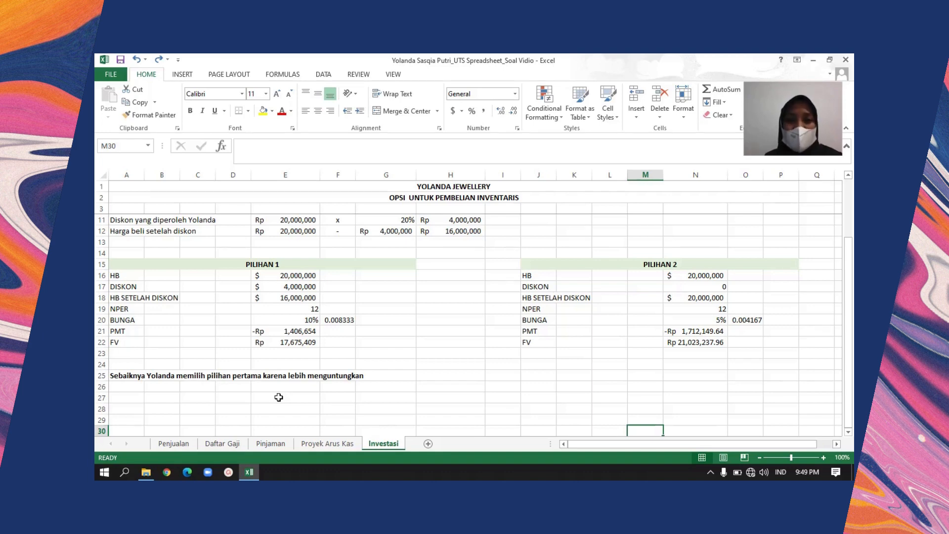
{"action": "key", "text": "Up"}
{"action": "key", "text": "Left"}
{"action": "key", "text": "Left"}
{"action": "key", "text": "Left"}
{"action": "key", "text": "Left"}
{"action": "key", "text": "Left"}
{"action": "key", "text": "Left"}
{"action": "key", "text": "Left"}
{"action": "key", "text": "Left"}
{"action": "key", "text": "Left"}
{"action": "key", "text": "Left"}
{"action": "key", "text": "Left"}
{"action": "key", "text": "Left"}
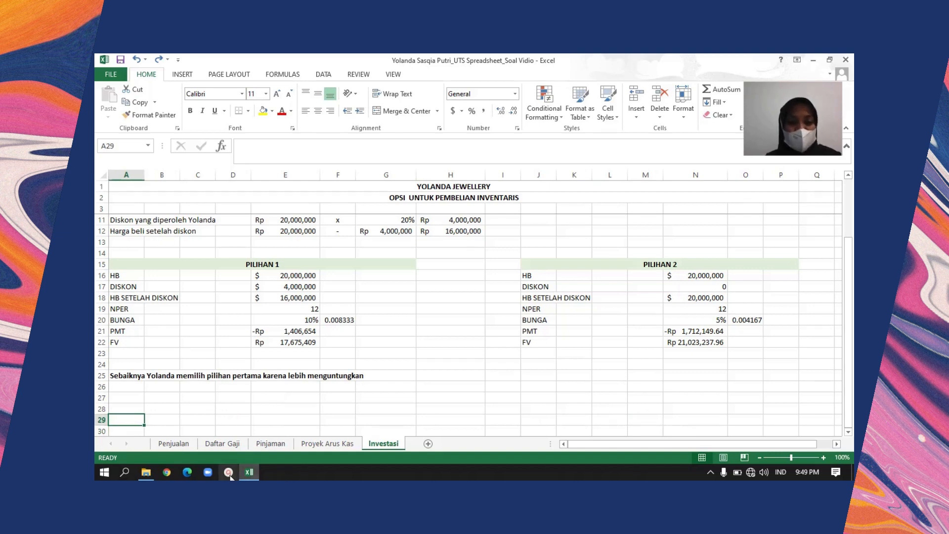
{"action": "left_click", "coordinate": [710, 472]}
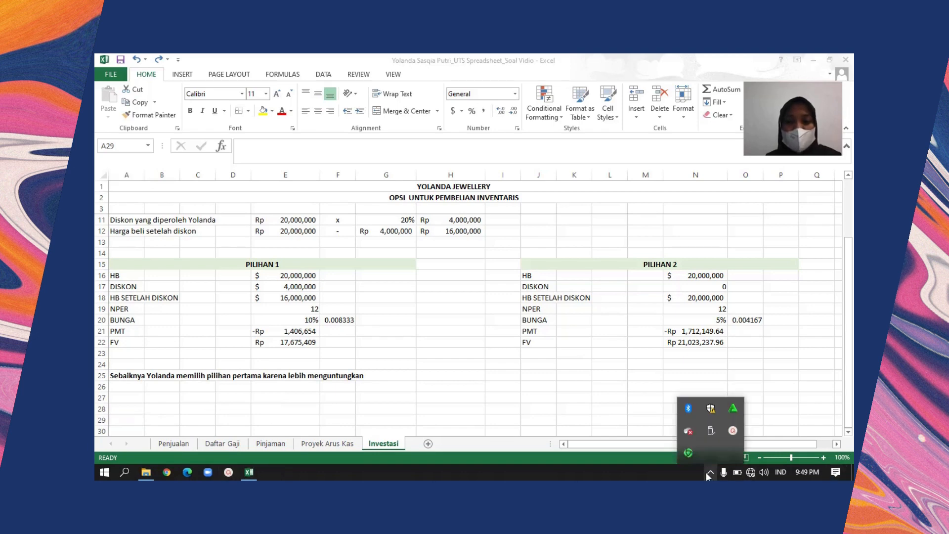
{"action": "left_click", "coordinate": [734, 429]}
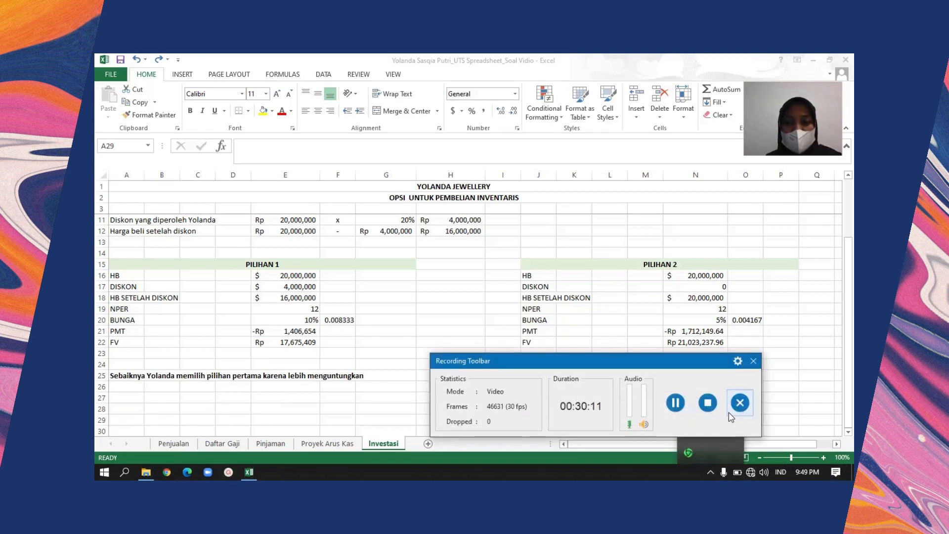